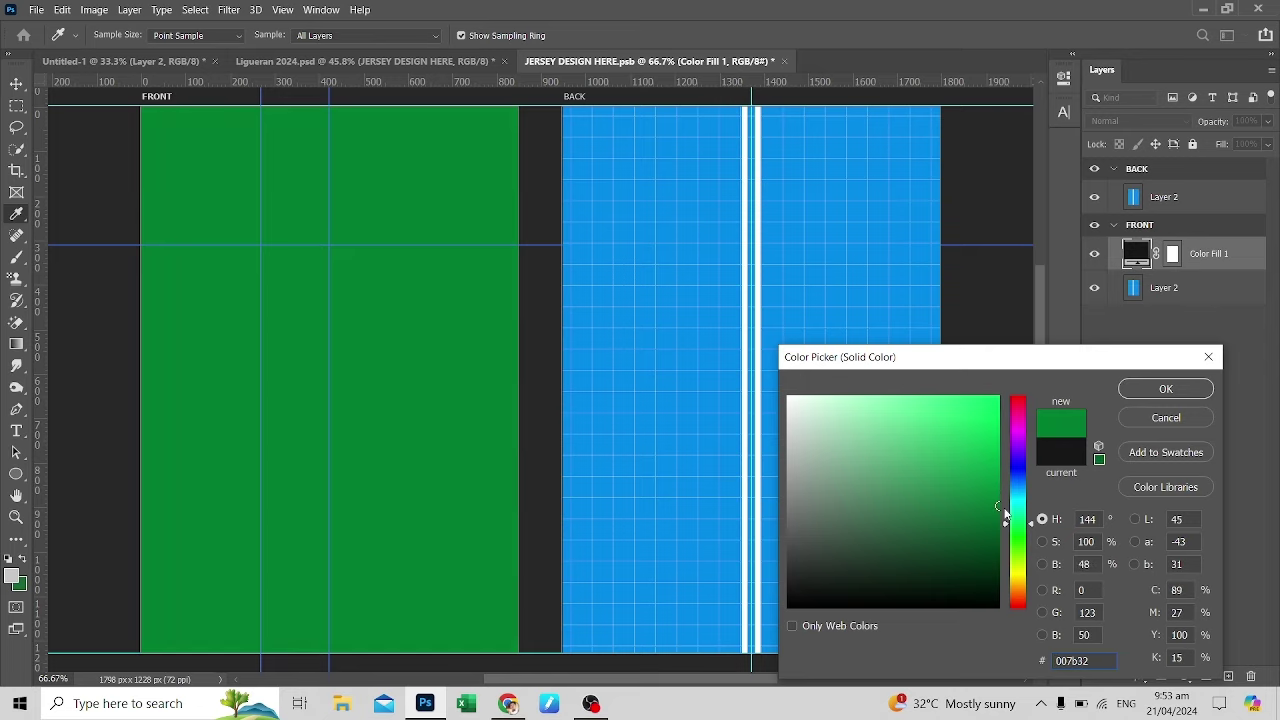
Confirm the #007b32 green fill on the jersey front, then go back to Chrome
{"action": "left_click", "coordinate": [1136, 392]}
{"action": "key", "text": "alt+Tab"}
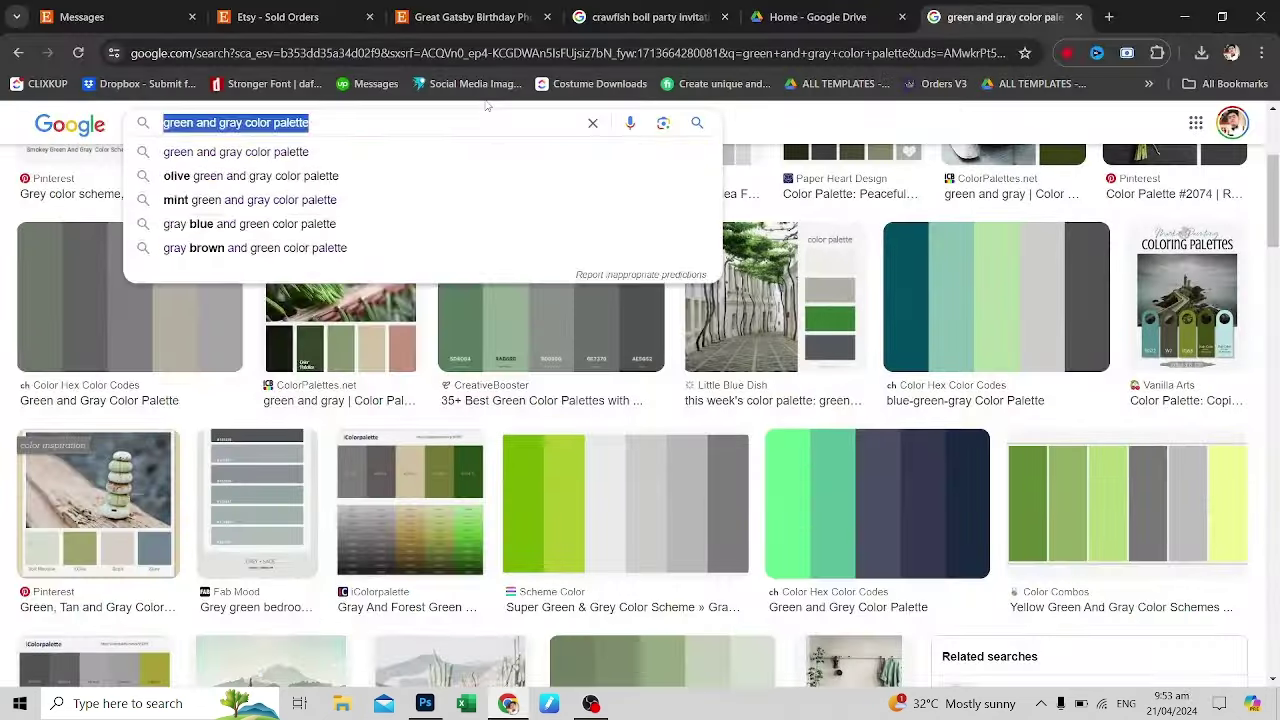
Search 'green color code' and paste a brighter green into the Color Fill 1 front panel
{"action": "type", "text": "green color code"}
{"action": "key", "text": "Return"}
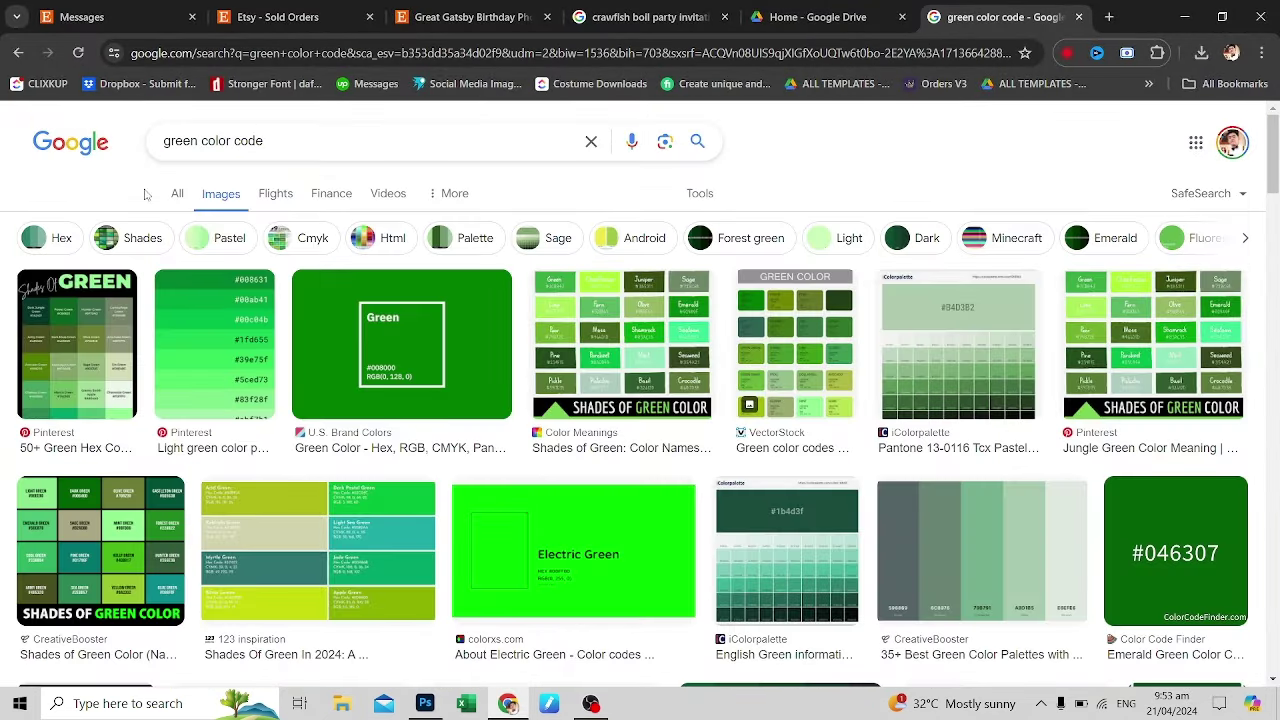
{"action": "key", "text": "alt+Tab"}
{"action": "double_click", "coordinate": [1136, 256]}
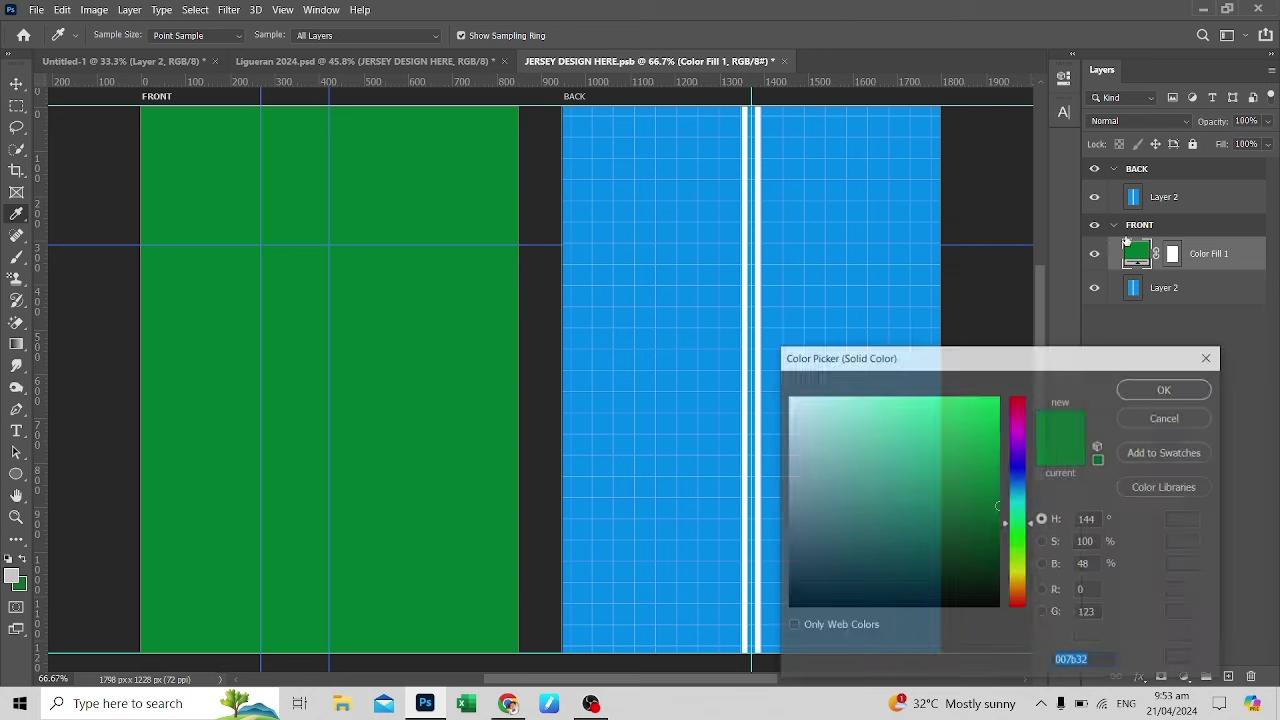
{"action": "key", "text": "ctrl+v"}
{"action": "key", "text": "Return"}
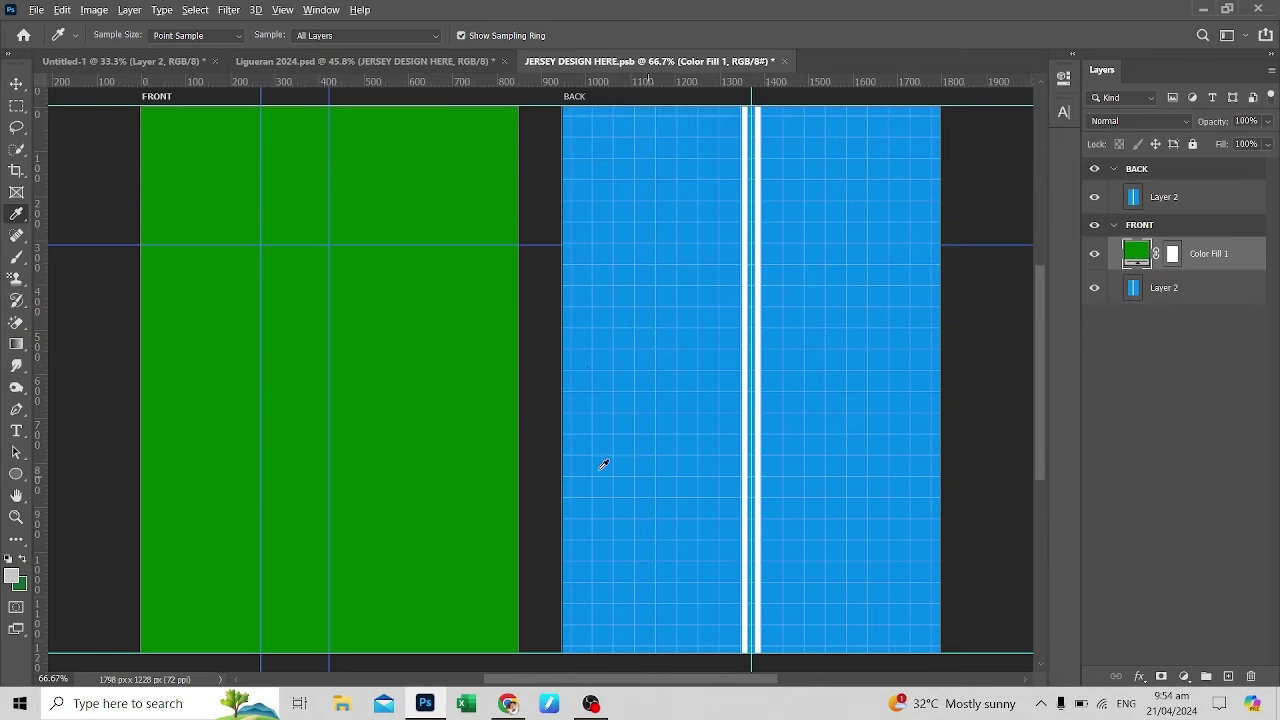
Search 'gray color code' and preview the 228 Shades of Gray chart
{"action": "key", "text": "alt+Tab"}
{"action": "type", "text": "gray"}
{"action": "key", "text": "Return"}
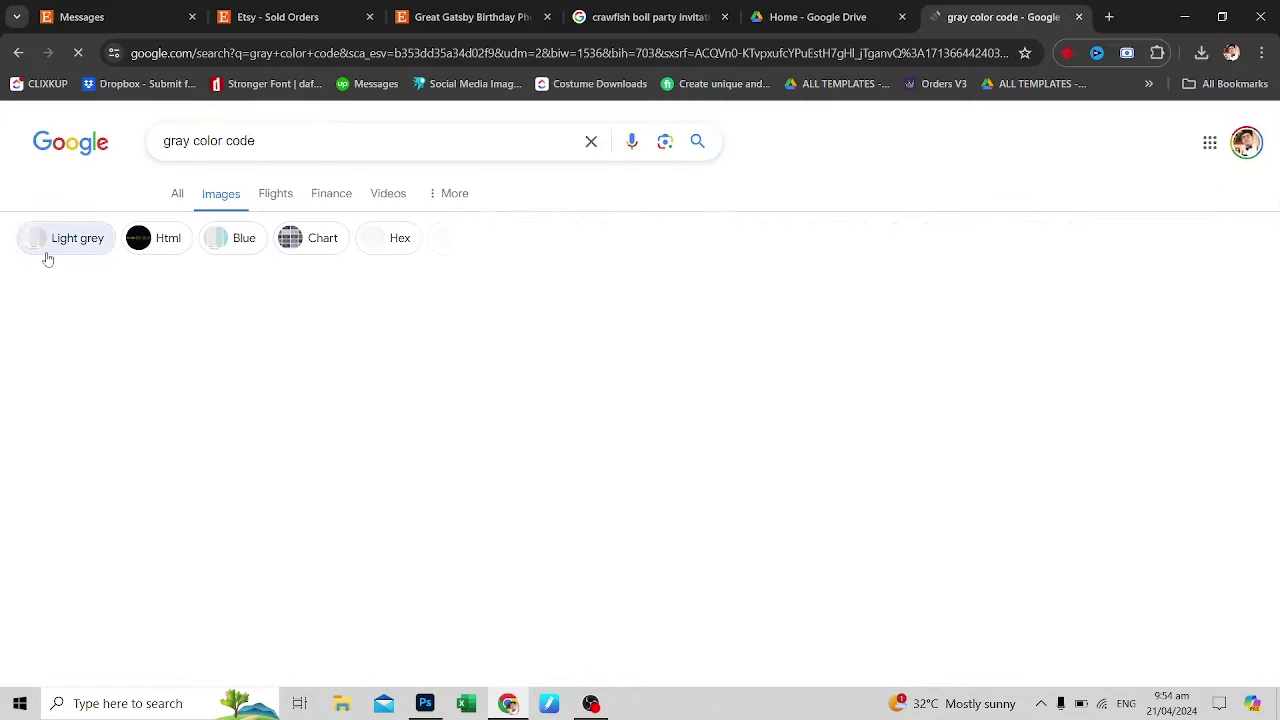
{"action": "key", "text": "alt+Tab"}
{"action": "key", "text": "alt+Tab"}
{"action": "left_click", "coordinate": [592, 300]}
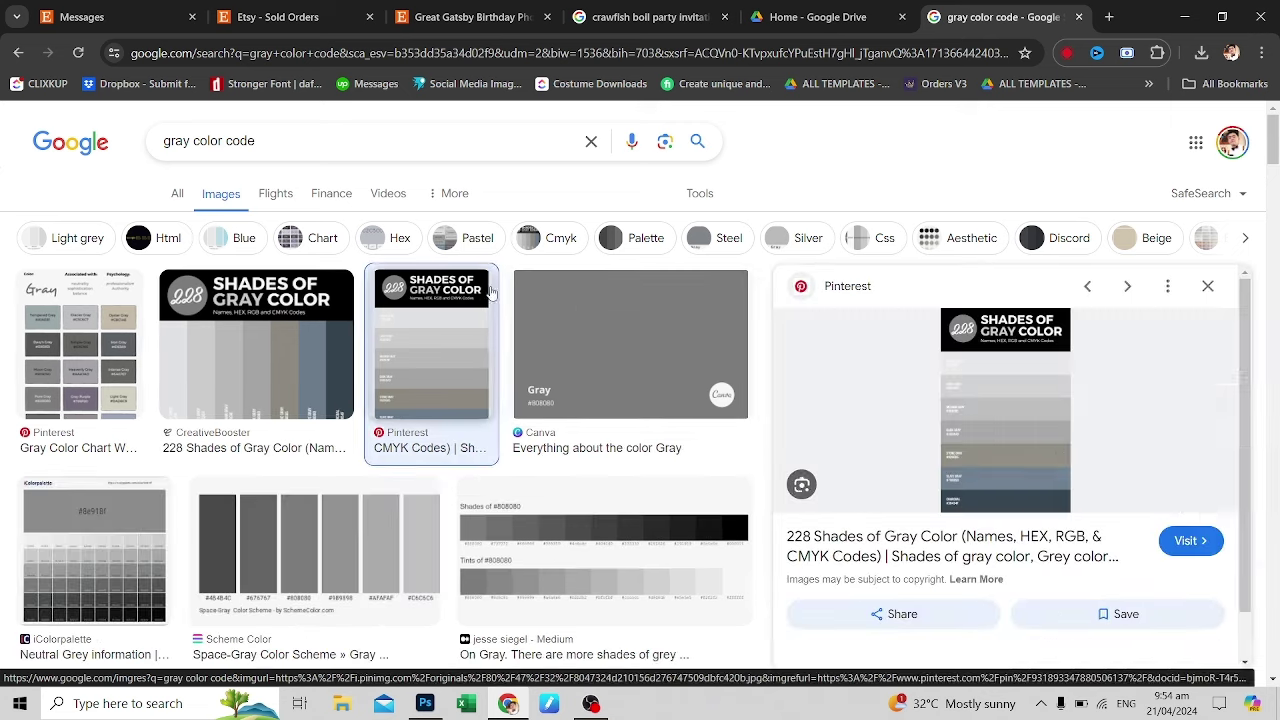
{"action": "key", "text": "alt+Tab"}
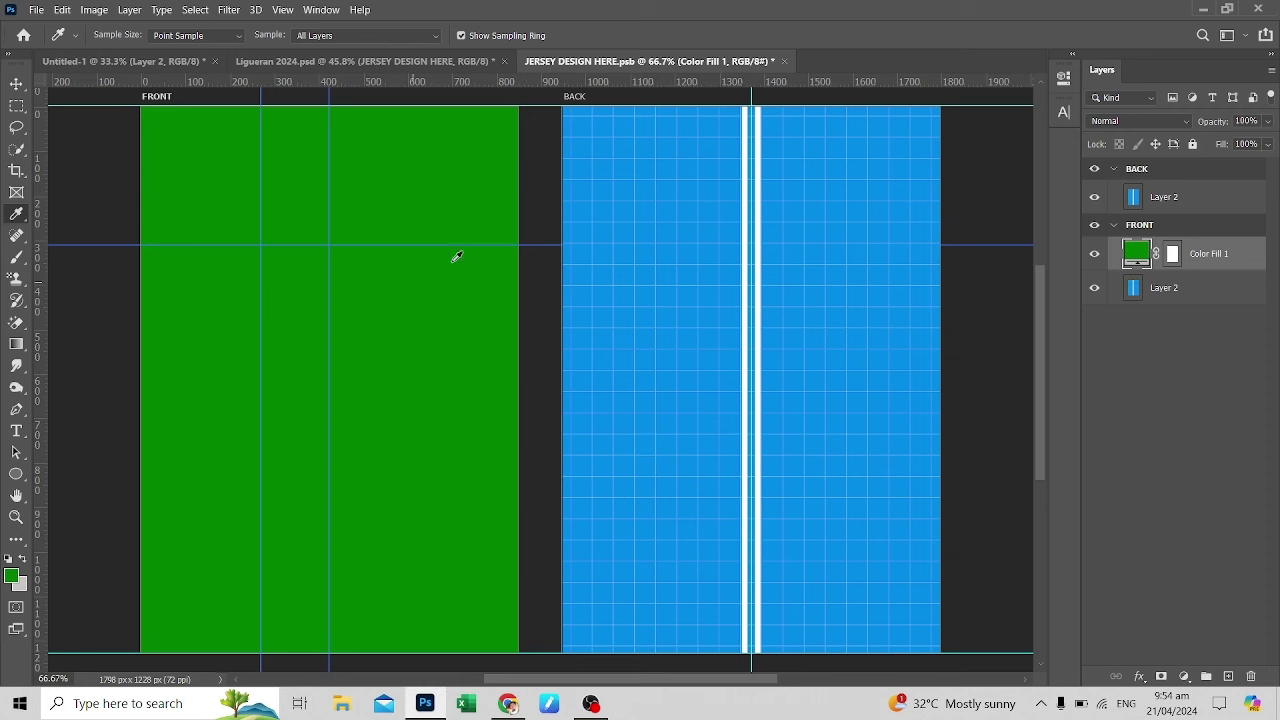
In the neckline trim smart object, add a green Solid Color fill stripe and save
{"action": "left_click", "coordinate": [452, 62]}
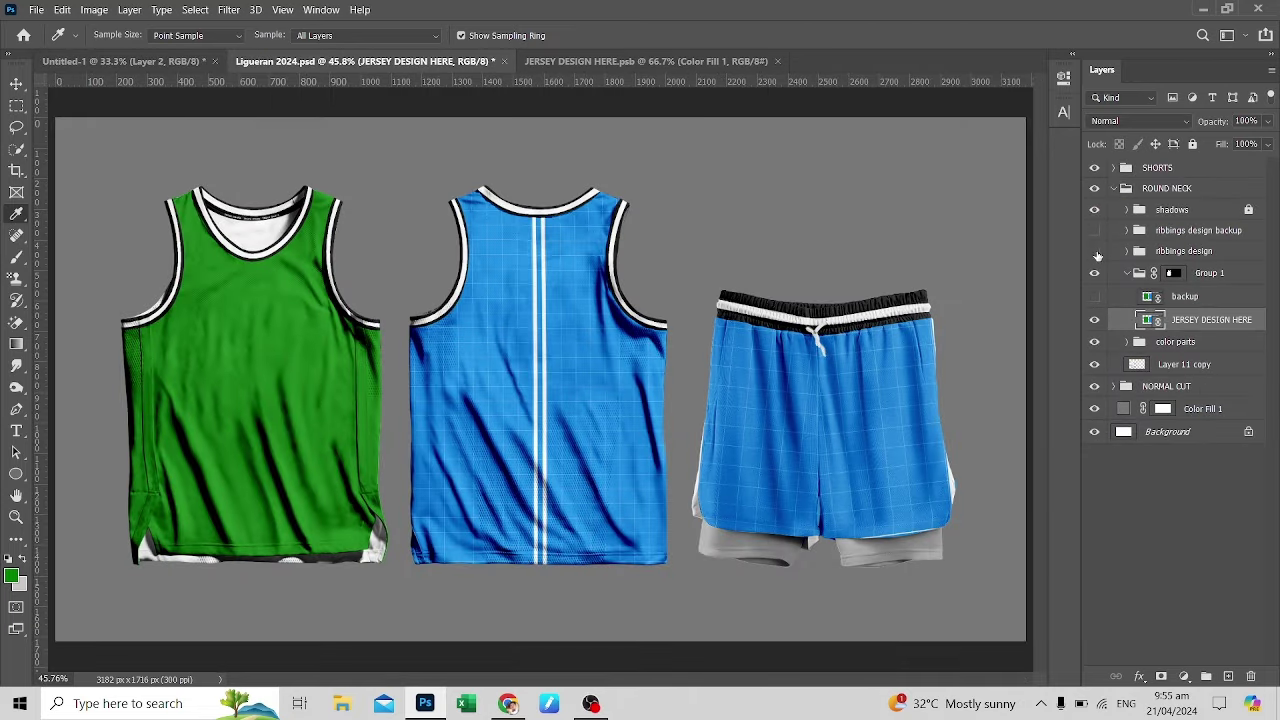
{"action": "left_click", "coordinate": [1127, 251]}
{"action": "double_click", "coordinate": [1150, 272]}
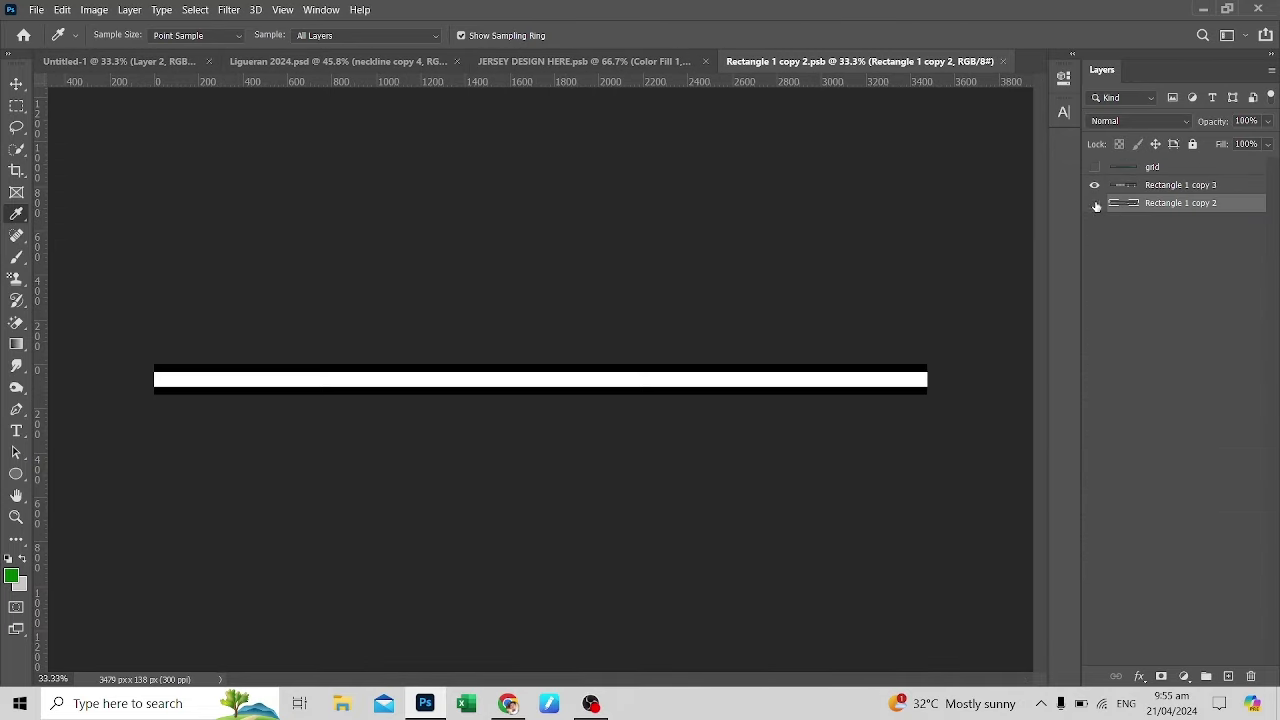
{"action": "left_click", "coordinate": [1094, 205]}
{"action": "left_click", "coordinate": [1184, 676]}
{"action": "left_click", "coordinate": [1170, 386]}
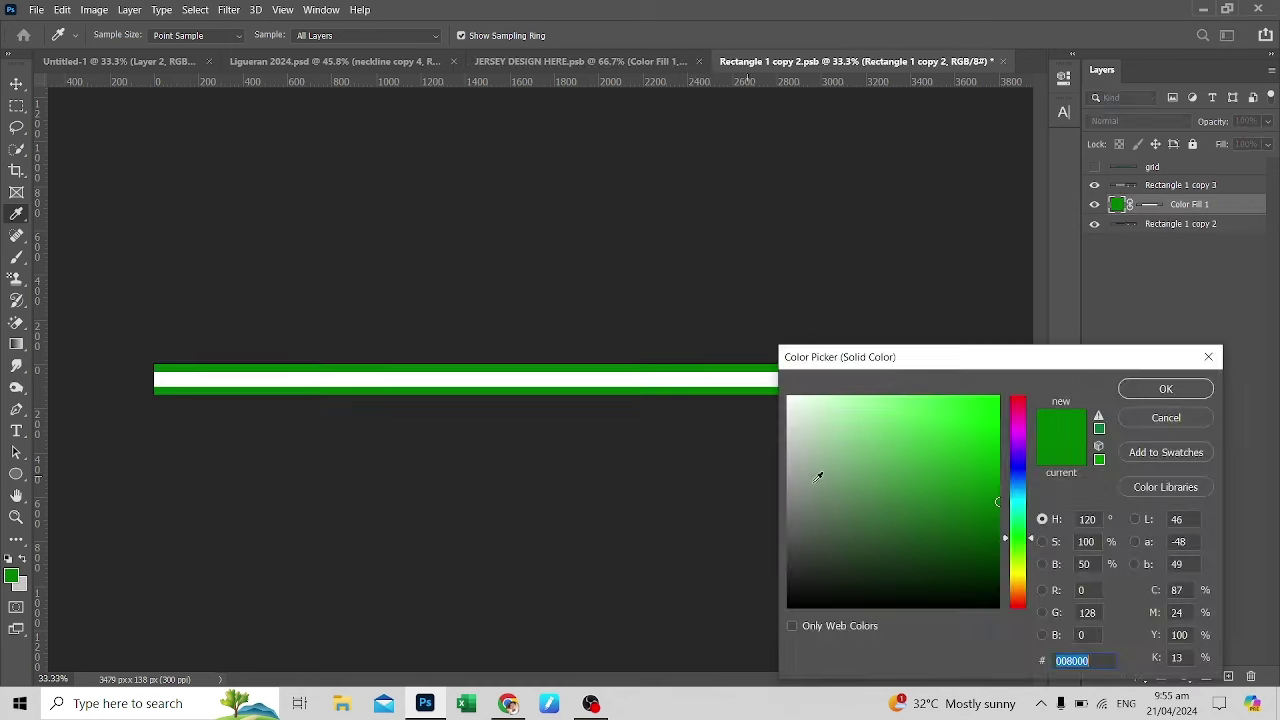
{"action": "left_click", "coordinate": [1128, 188]}
{"action": "left_click", "coordinate": [12, 575]}
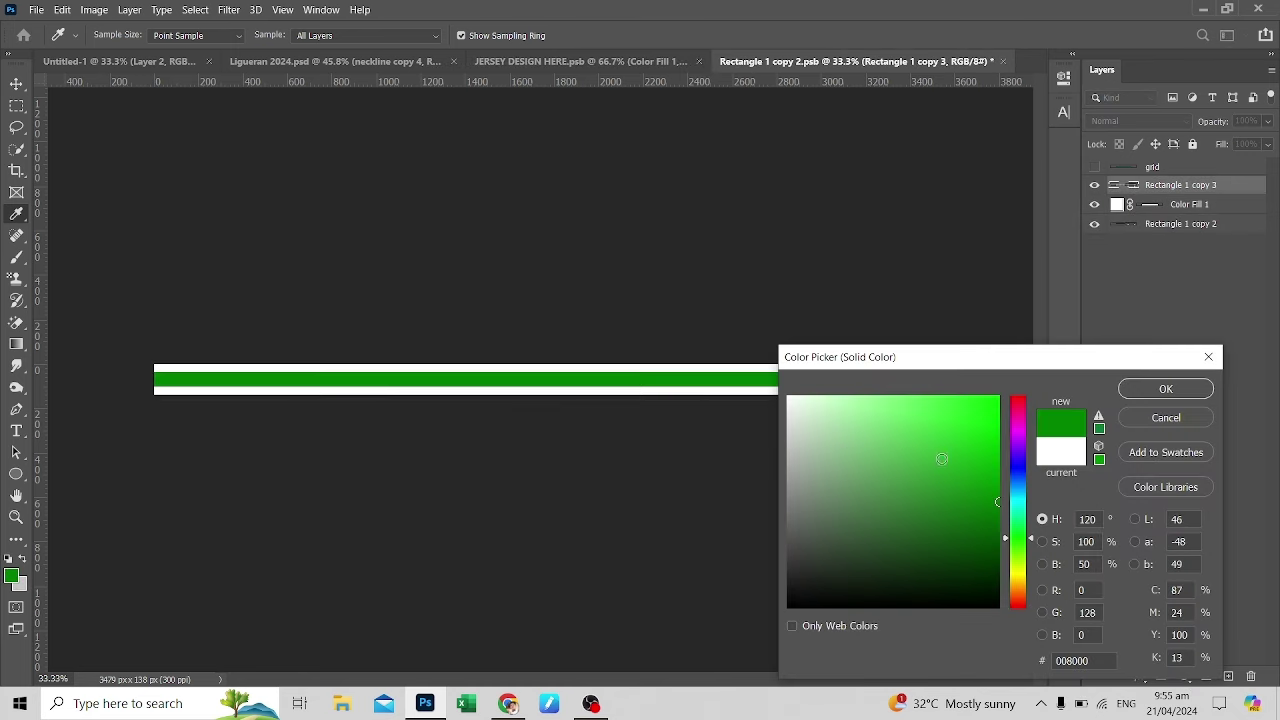
{"action": "key", "text": "Return"}
{"action": "key", "text": "ctrl+w"}
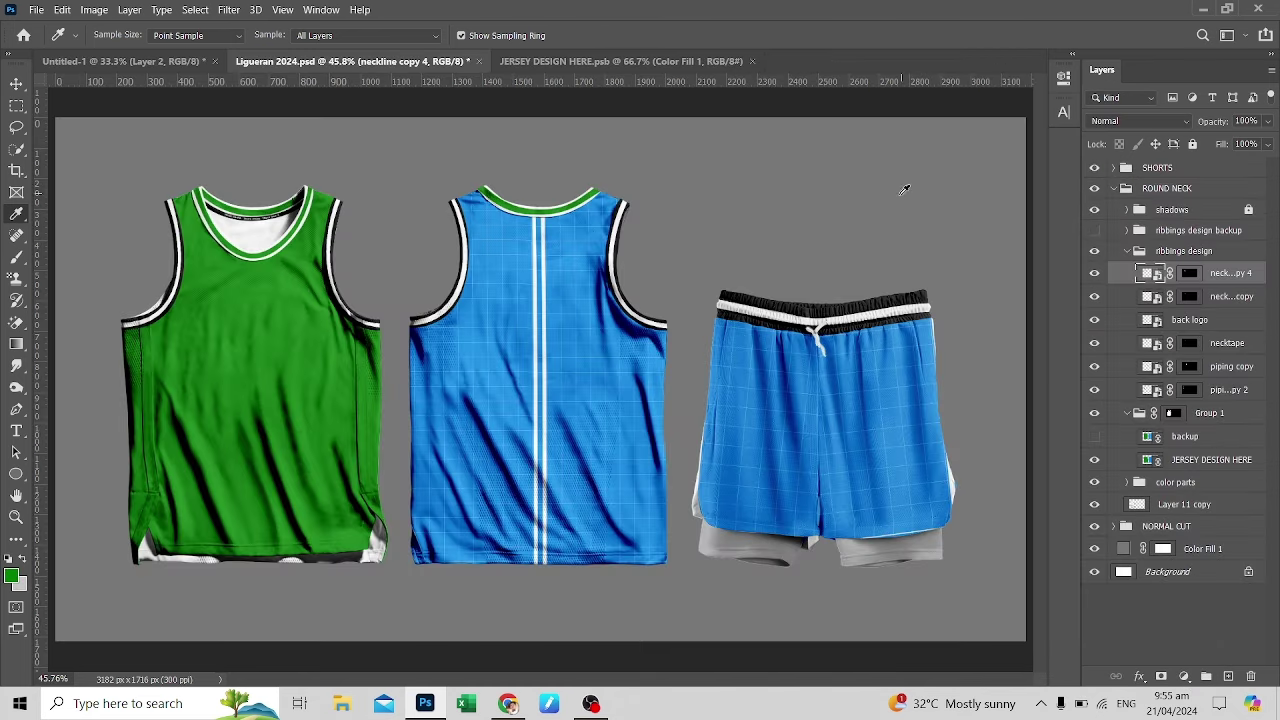
Make the green neckline stripe thinner and centre it vertically on the trim canvas
{"action": "double_click", "coordinate": [1194, 289]}
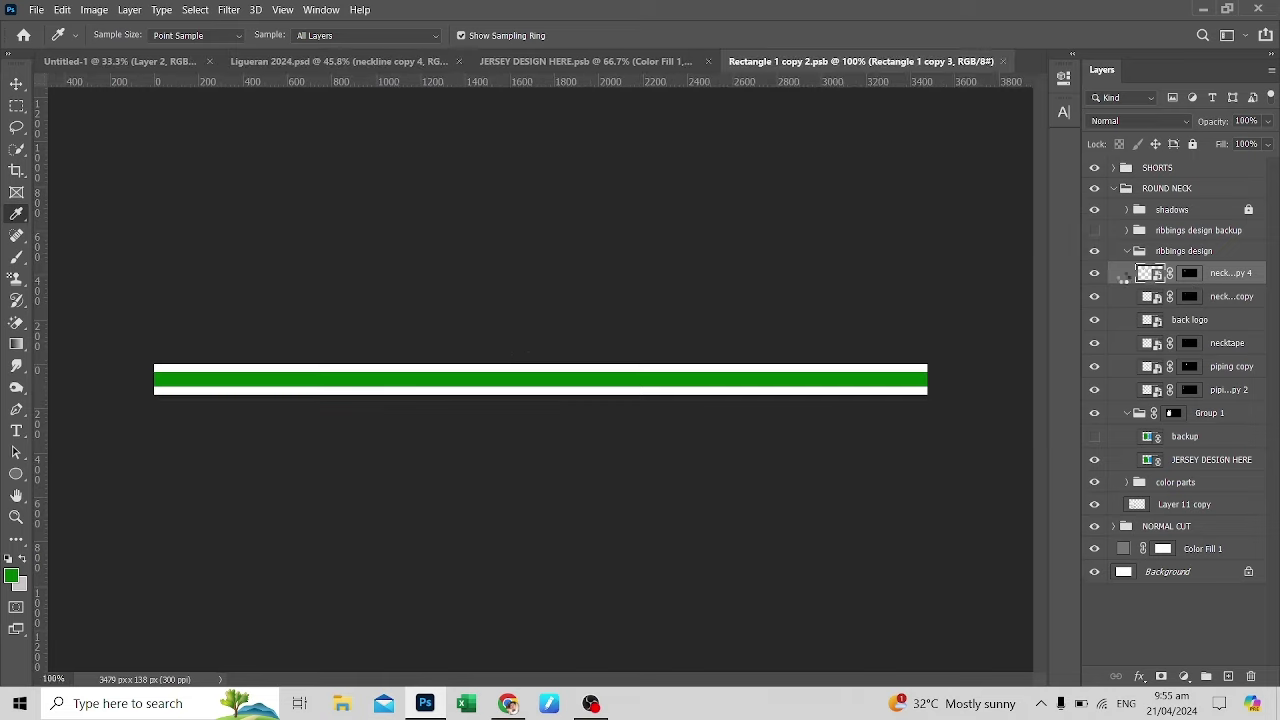
{"action": "key", "text": "ctrl+plus"}
{"action": "key", "text": "ctrl+t"}
{"action": "left_click_drag", "start_coordinate": [540, 366], "coordinate": [540, 368]}
{"action": "key", "text": "Return"}
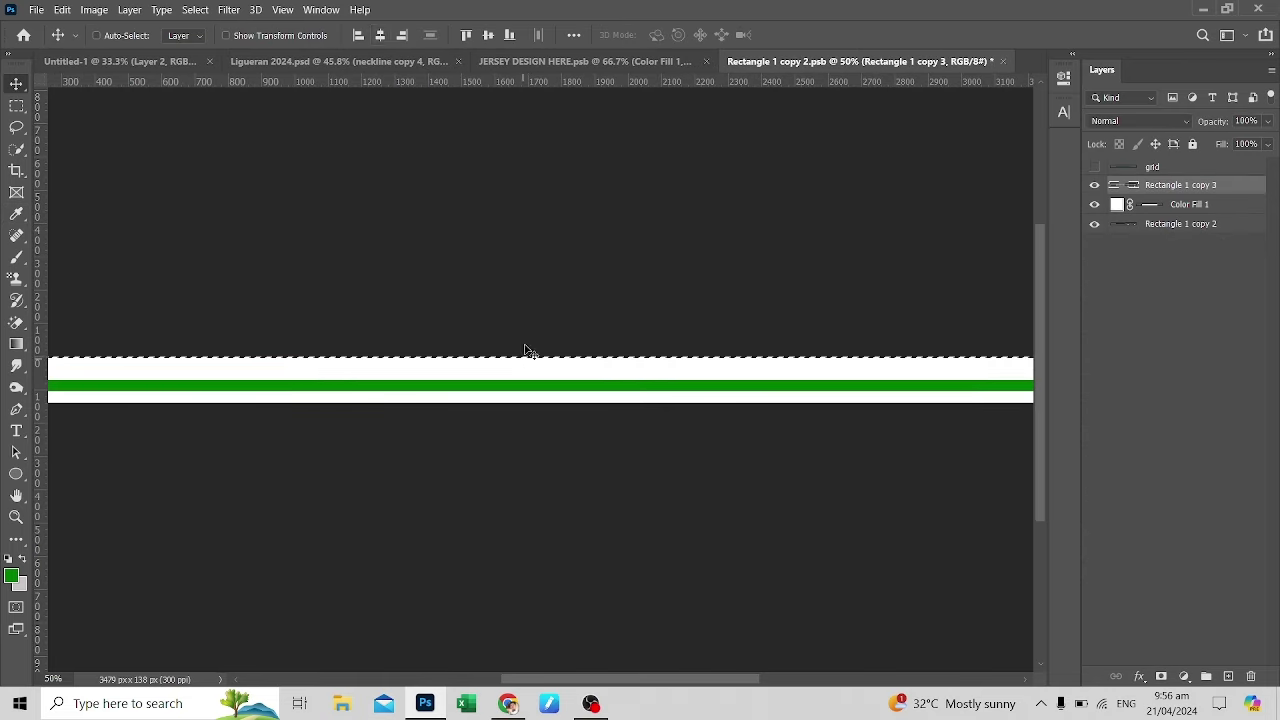
{"action": "key", "text": "ctrl+a"}
{"action": "left_click", "coordinate": [487, 36]}
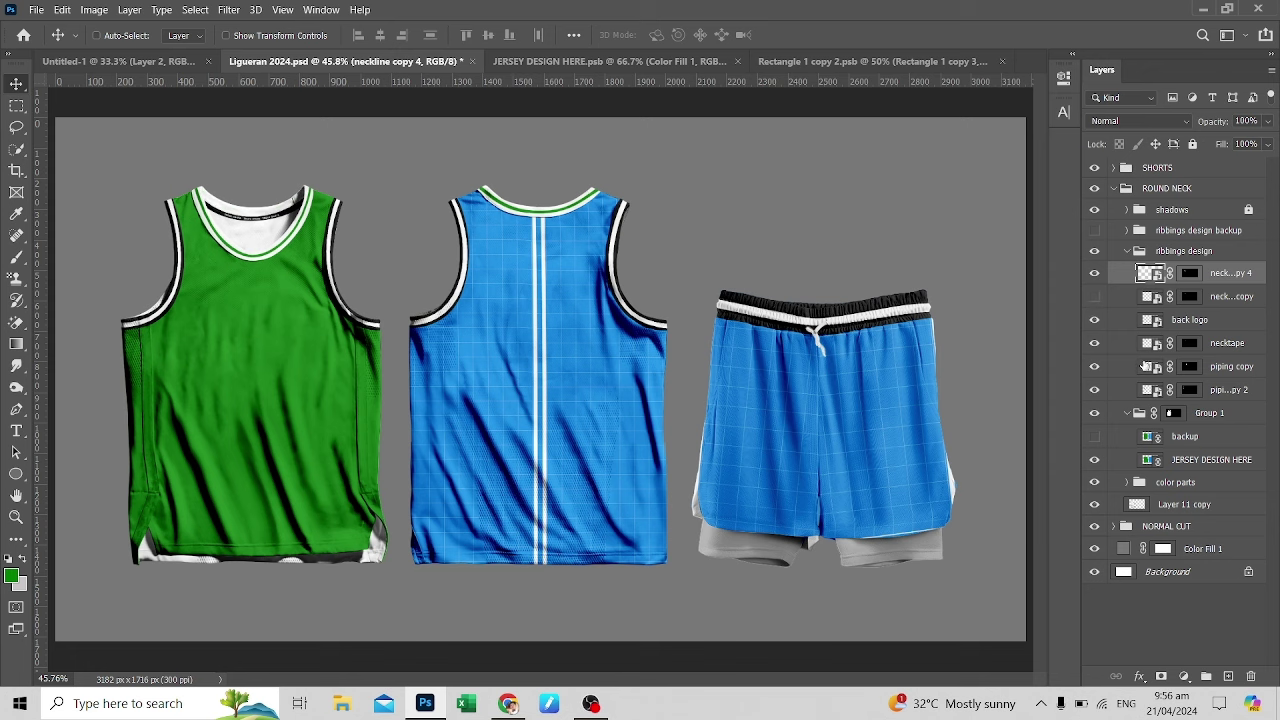
Add a white Solid Color fill inside the armhole piping smart object, then save and close
{"action": "double_click", "coordinate": [1150, 366]}
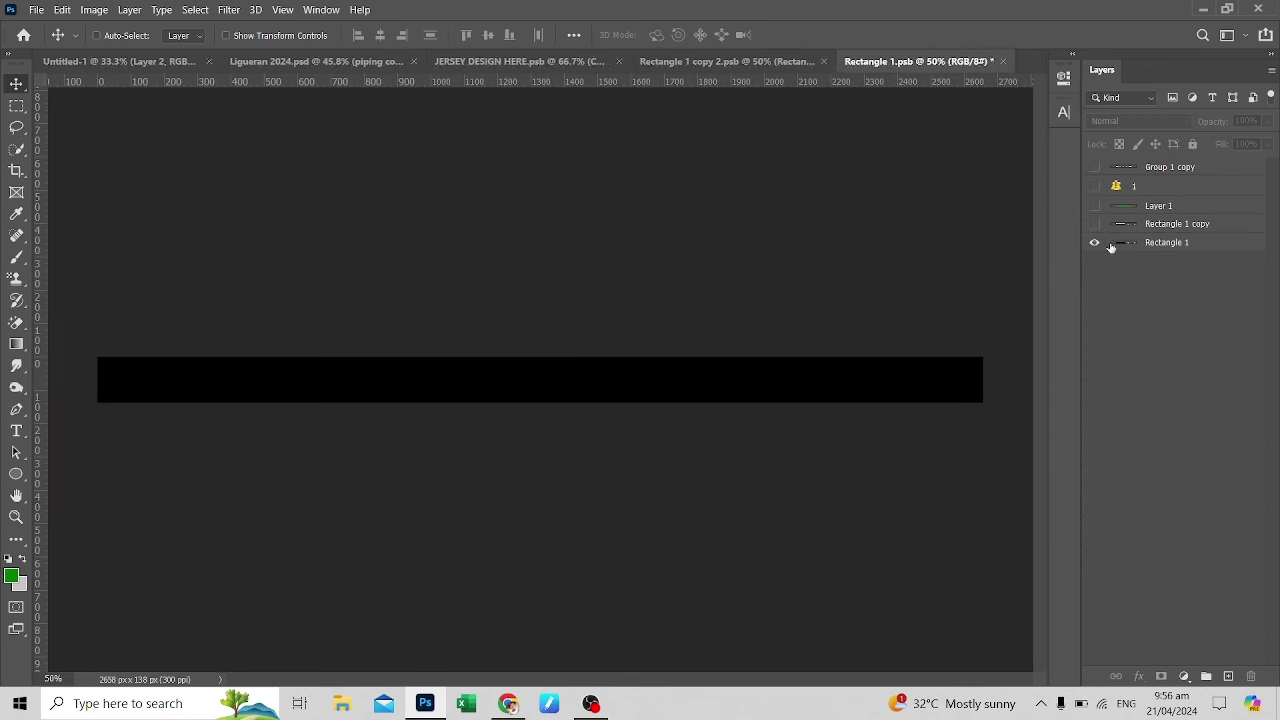
{"action": "left_click", "coordinate": [1184, 676]}
{"action": "left_click", "coordinate": [1160, 386]}
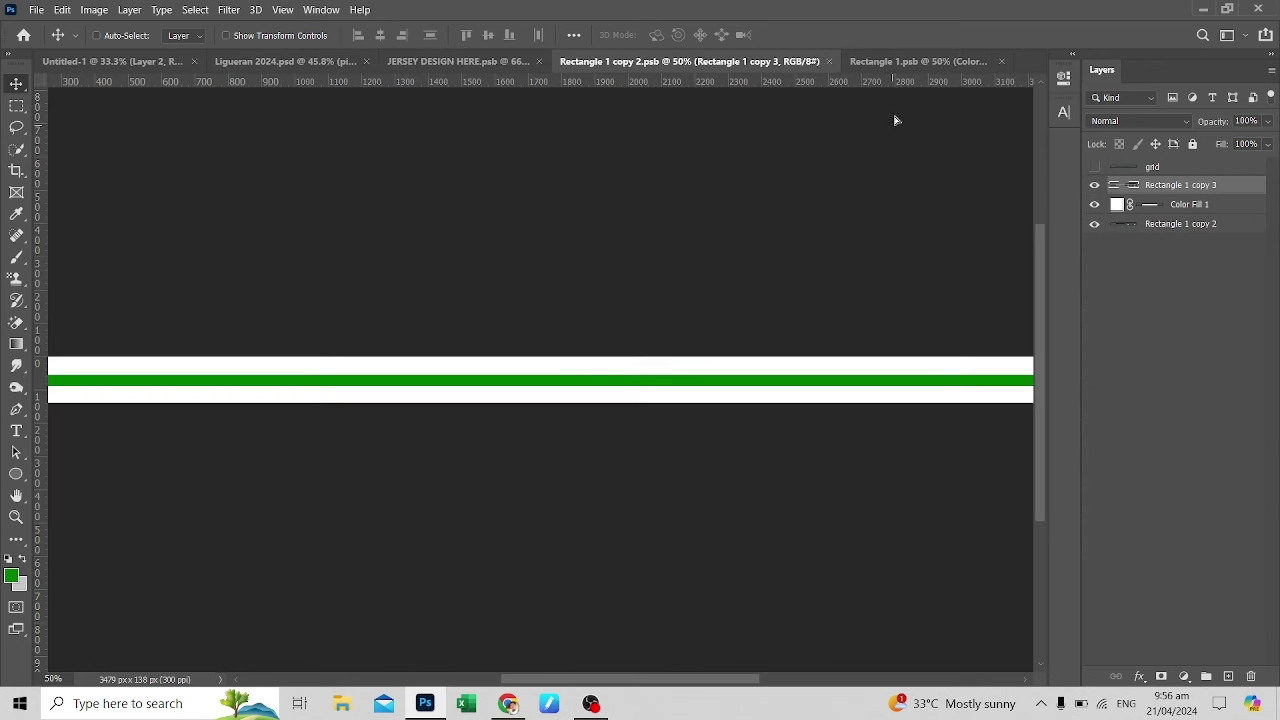
{"action": "left_click", "coordinate": [918, 61]}
{"action": "double_click", "coordinate": [1117, 261]}
{"action": "left_click", "coordinate": [790, 390]}
{"action": "key", "text": "Return"}
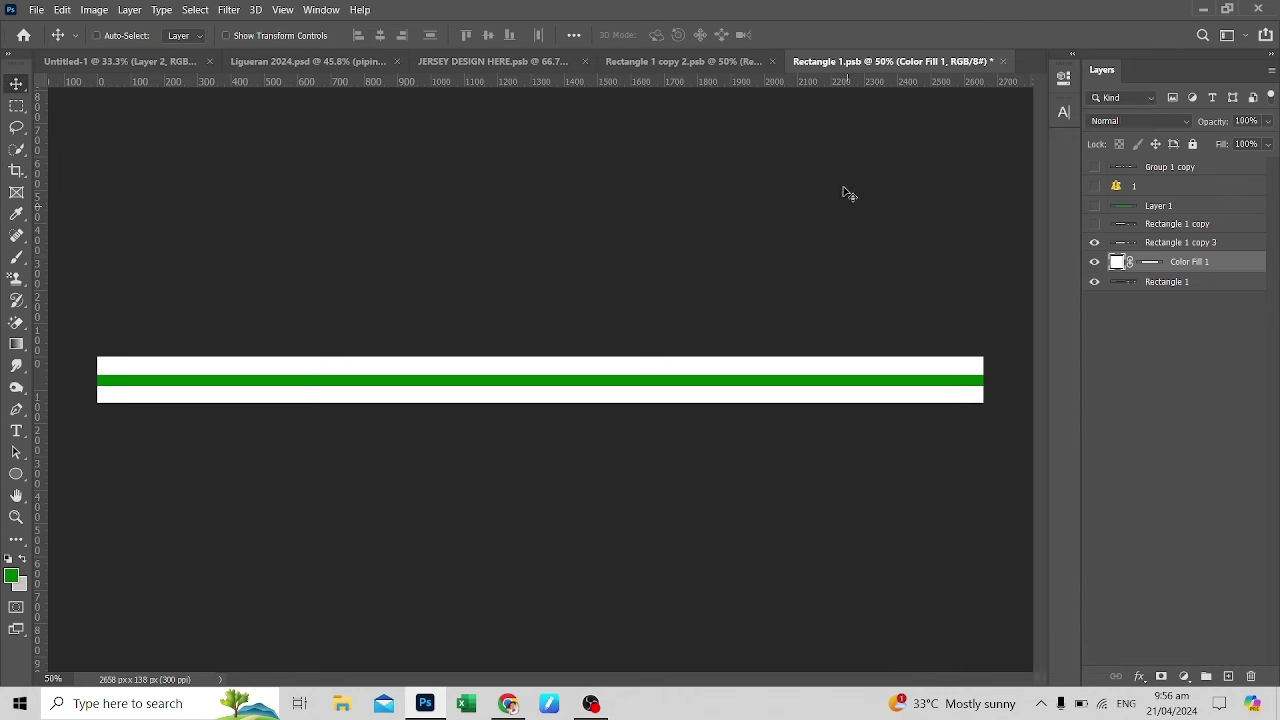
{"action": "key", "text": "ctrl+s"}
{"action": "key", "text": "ctrl+w"}
Drag the gold geometric pattern from Untitled-1 toward the jersey design
{"action": "left_click", "coordinate": [330, 61]}
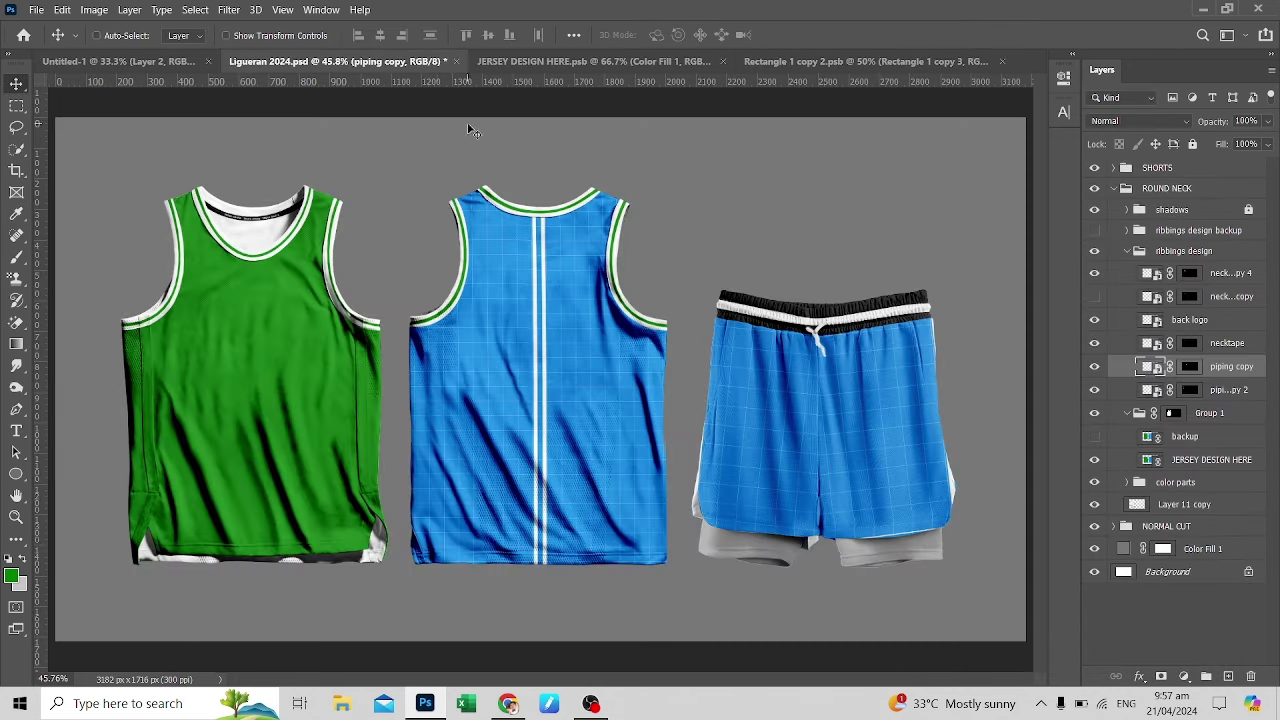
{"action": "left_click", "coordinate": [149, 62]}
{"action": "mouse_move", "coordinate": [610, 128]}
{"action": "left_mouse_down"}
{"action": "mouse_move", "coordinate": [695, 82]}
{"action": "mouse_move", "coordinate": [200, 366]}
{"action": "left_mouse_up"}
Drop the pattern into JERSEY DESIGN HERE as a white Solid Color fill
{"action": "left_click", "coordinate": [1133, 254], "text": "ctrl"}
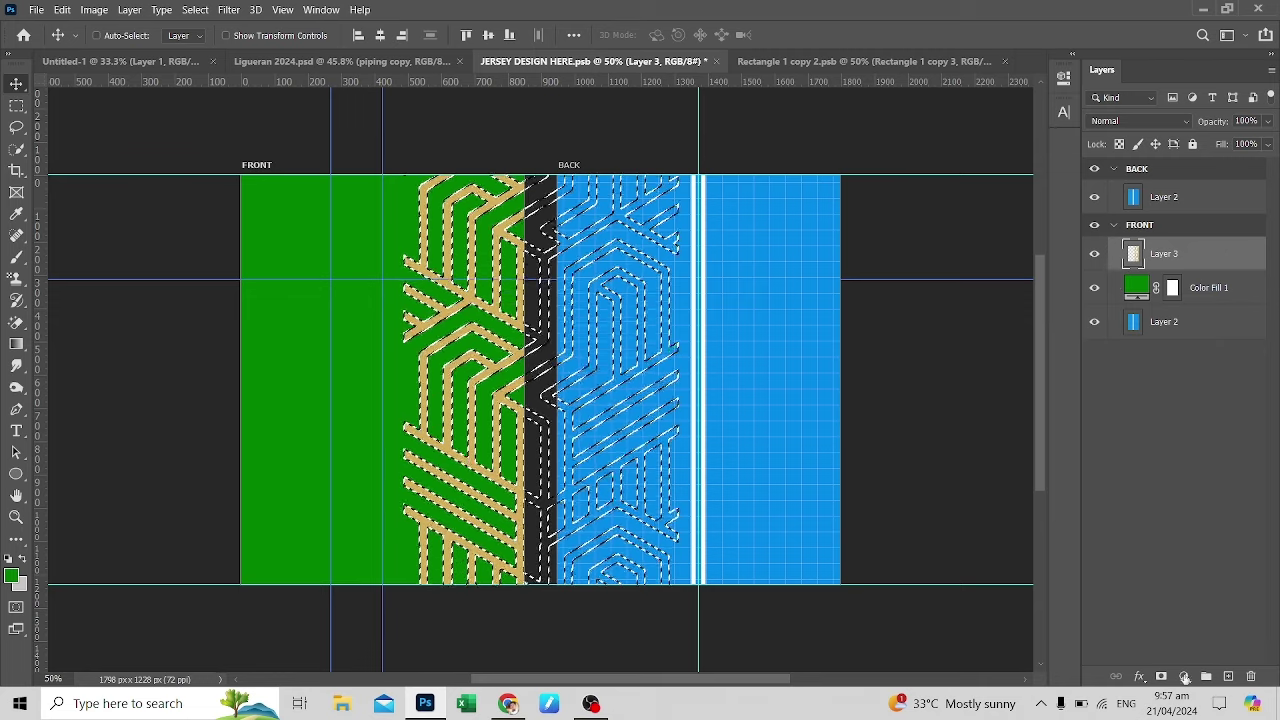
{"action": "left_click", "coordinate": [1184, 677]}
{"action": "left_click", "coordinate": [1165, 392]}
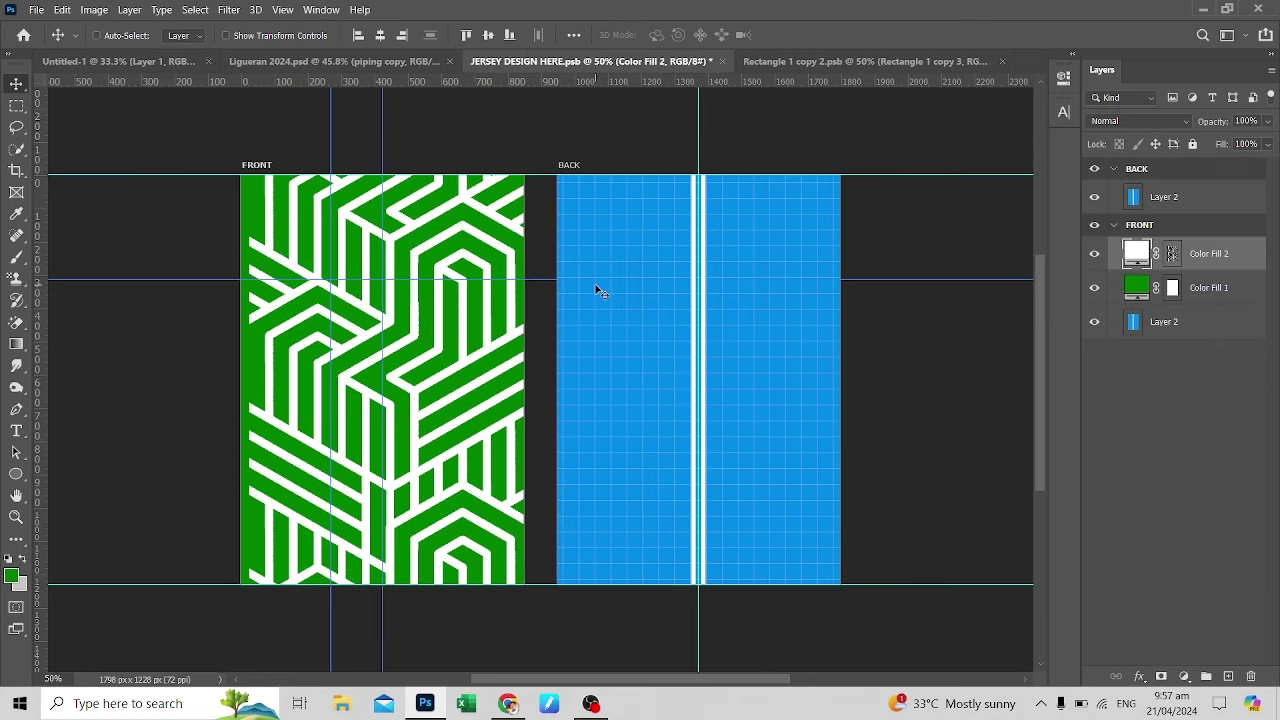
{"action": "key", "text": "ctrl+minus"}
{"action": "key", "text": "ctrl+t"}
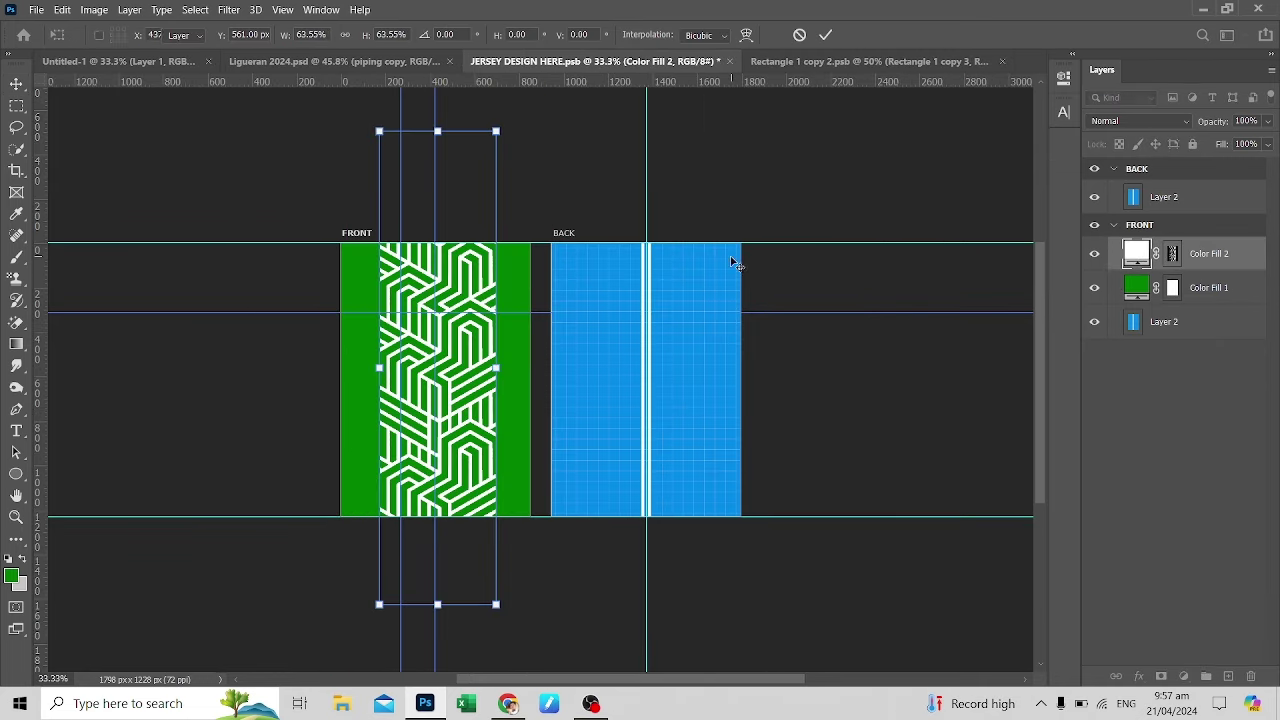
{"action": "key", "text": "Return"}
Transform the white pattern into a thin strip along the FRONT's left edge and save
{"action": "key", "text": "ctrl+t"}
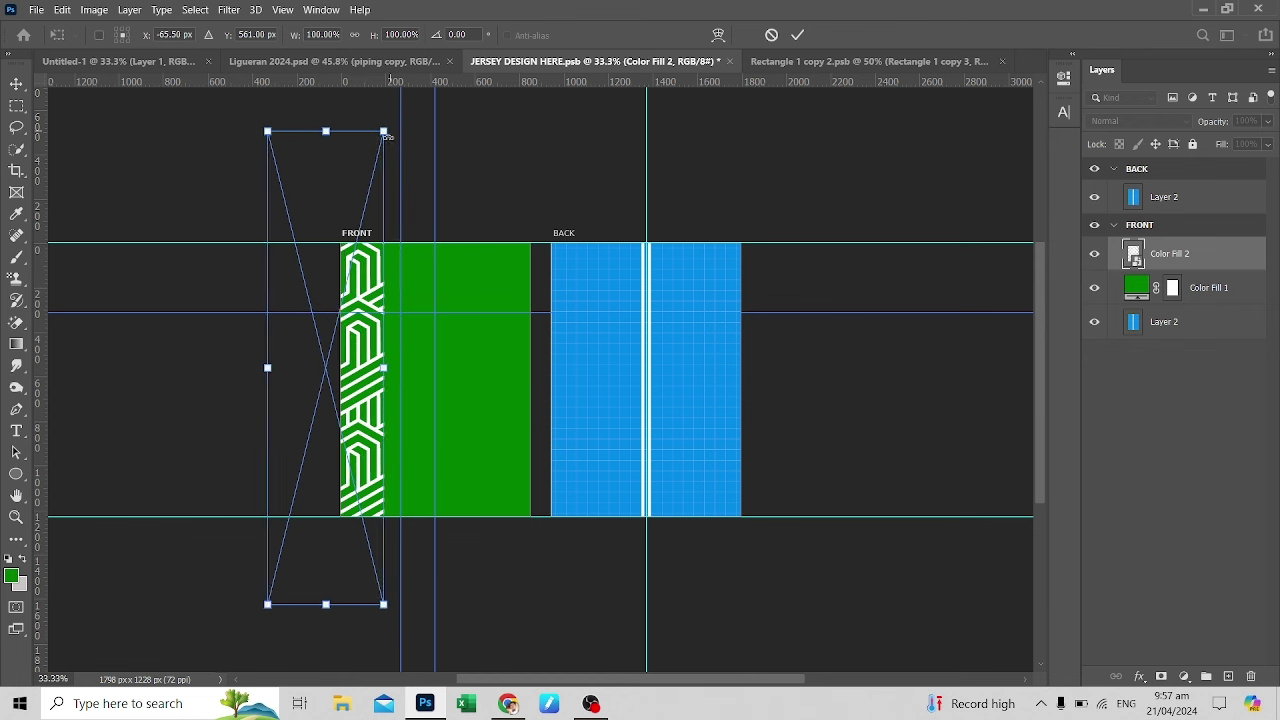
{"action": "mouse_move", "coordinate": [478, 289]}
{"action": "left_mouse_down"}
{"action": "mouse_move", "coordinate": [333, 205]}
{"action": "mouse_move", "coordinate": [349, 213]}
{"action": "left_mouse_up"}
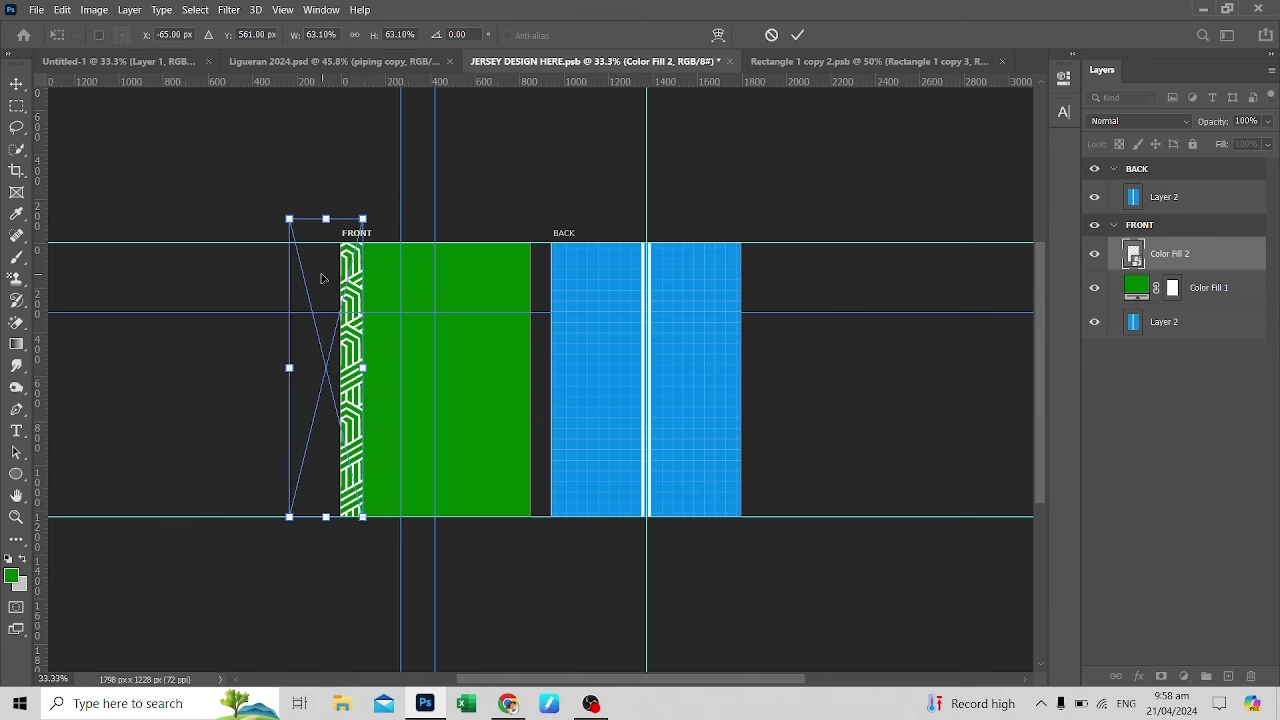
{"action": "left_click_drag", "start_coordinate": [322, 278], "coordinate": [359, 315]}
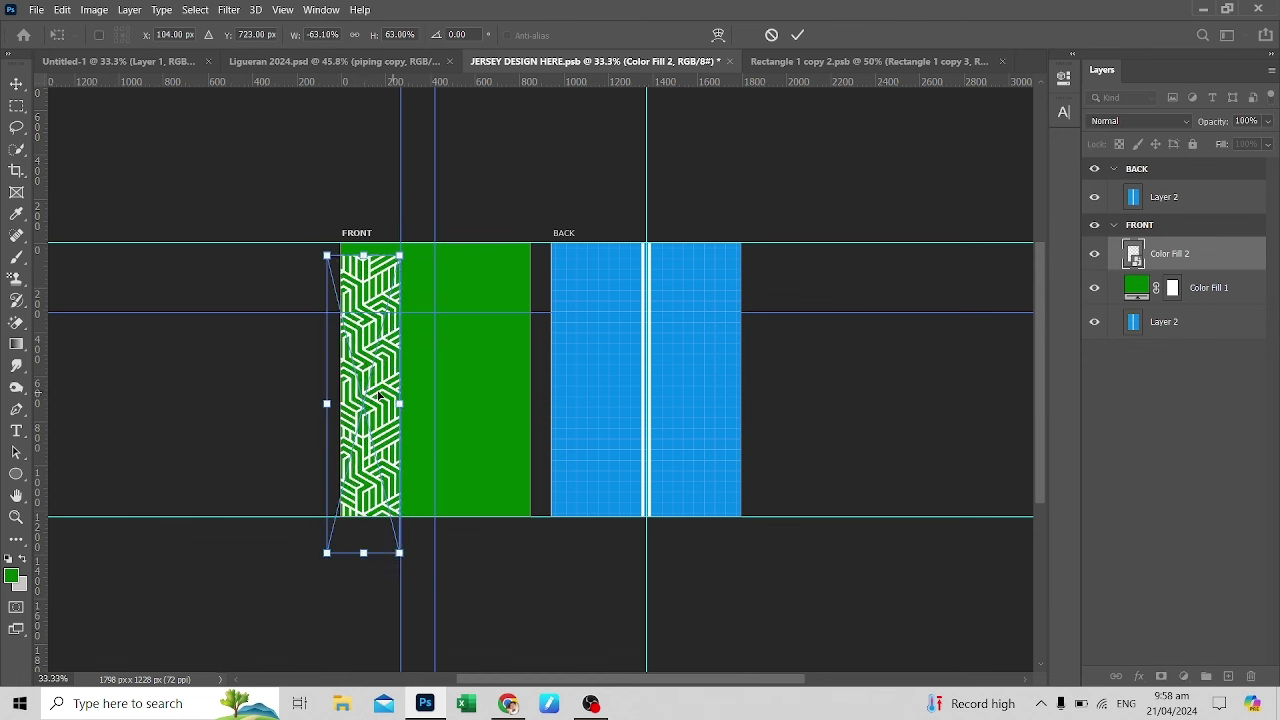
{"action": "mouse_move", "coordinate": [378, 397]}
{"action": "left_mouse_down"}
{"action": "mouse_move", "coordinate": [355, 384]}
{"action": "mouse_move", "coordinate": [352, 340]}
{"action": "left_mouse_up"}
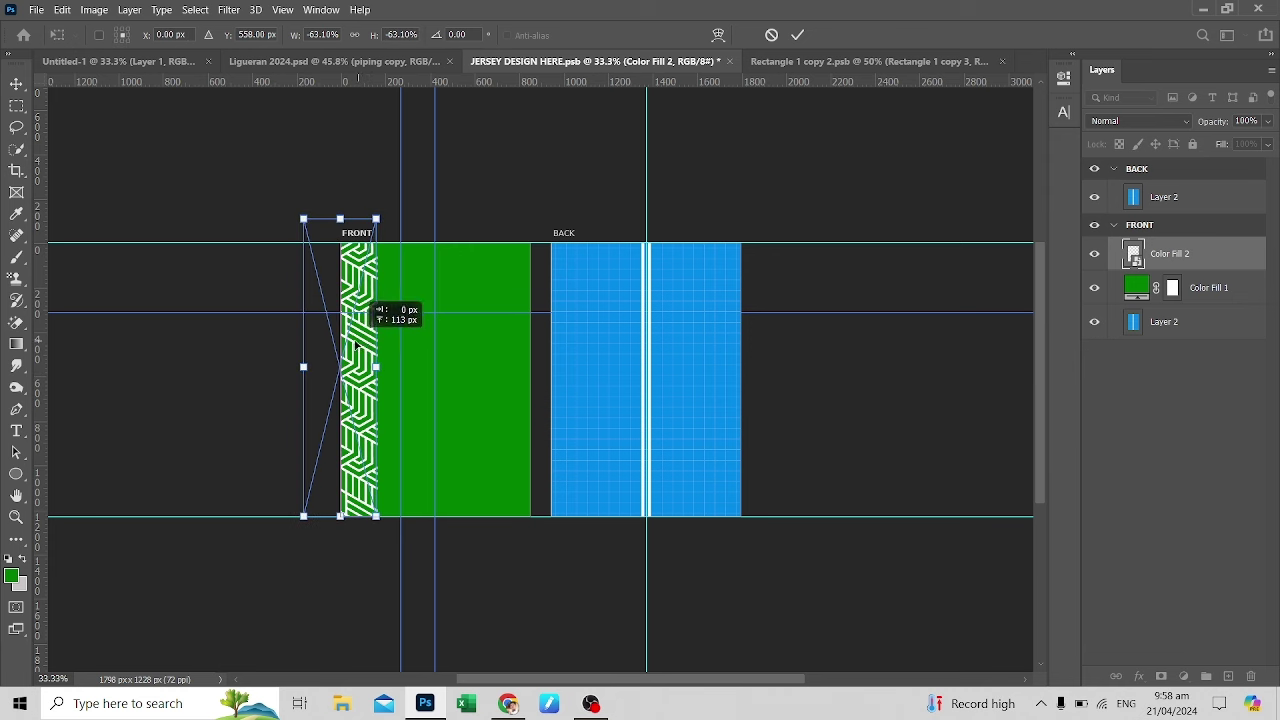
{"action": "key", "text": "Return"}
{"action": "key", "text": "ctrl+s"}
Move, flip and scale the white strip so it starts below the armhole line
{"action": "left_click", "coordinate": [387, 62]}
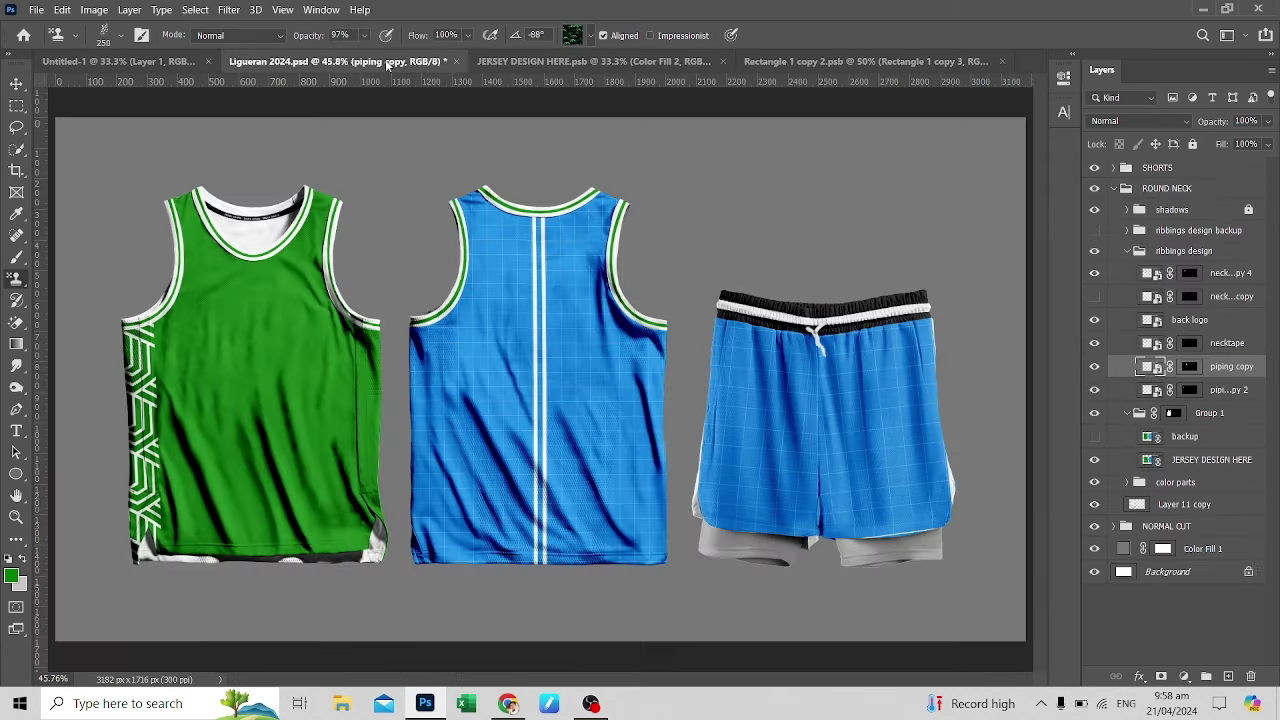
{"action": "left_click", "coordinate": [594, 62]}
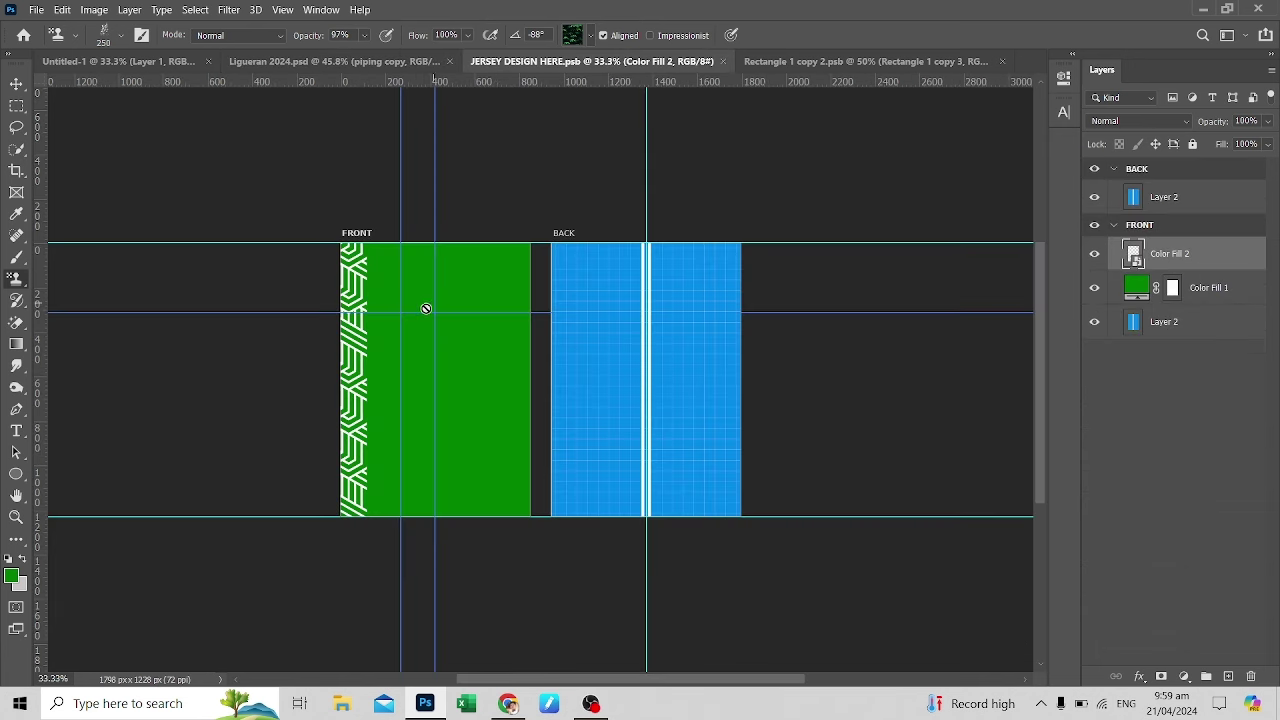
{"action": "key", "text": "v"}
{"action": "left_click_drag", "start_coordinate": [412, 321], "coordinate": [480, 287]}
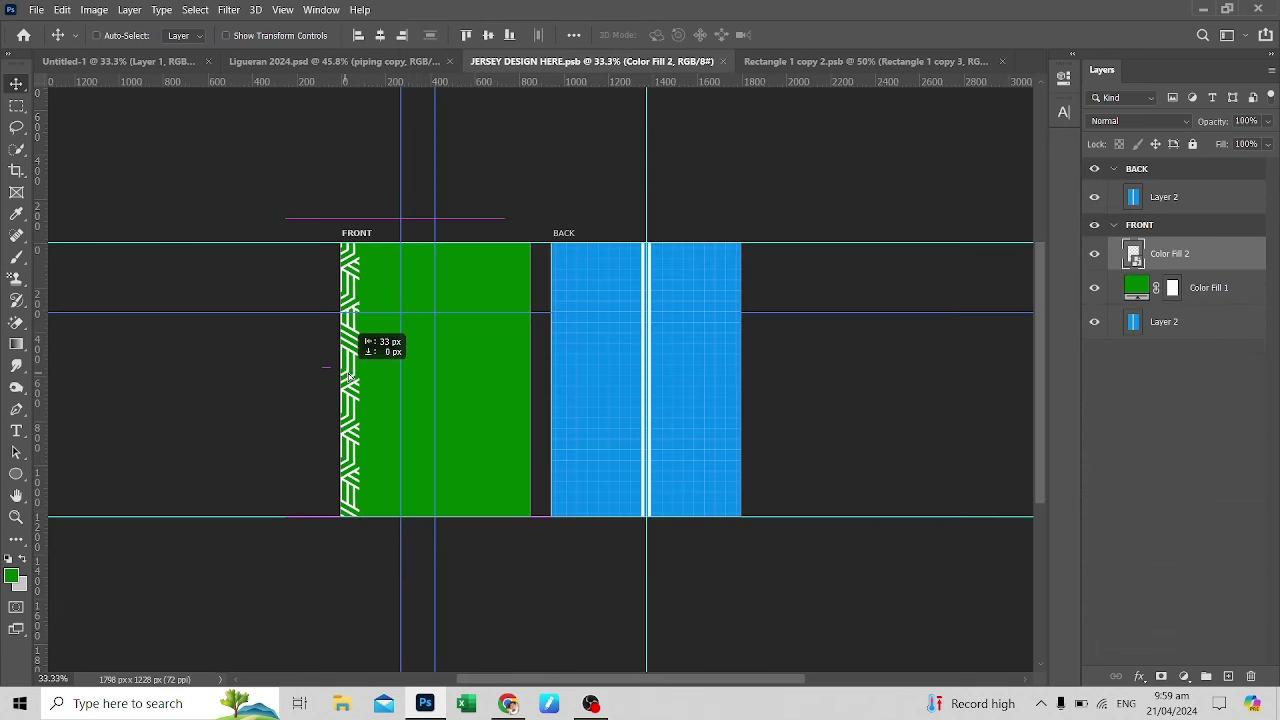
{"action": "key", "text": "ctrl+t"}
{"action": "left_click_drag", "start_coordinate": [341, 244], "coordinate": [328, 297]}
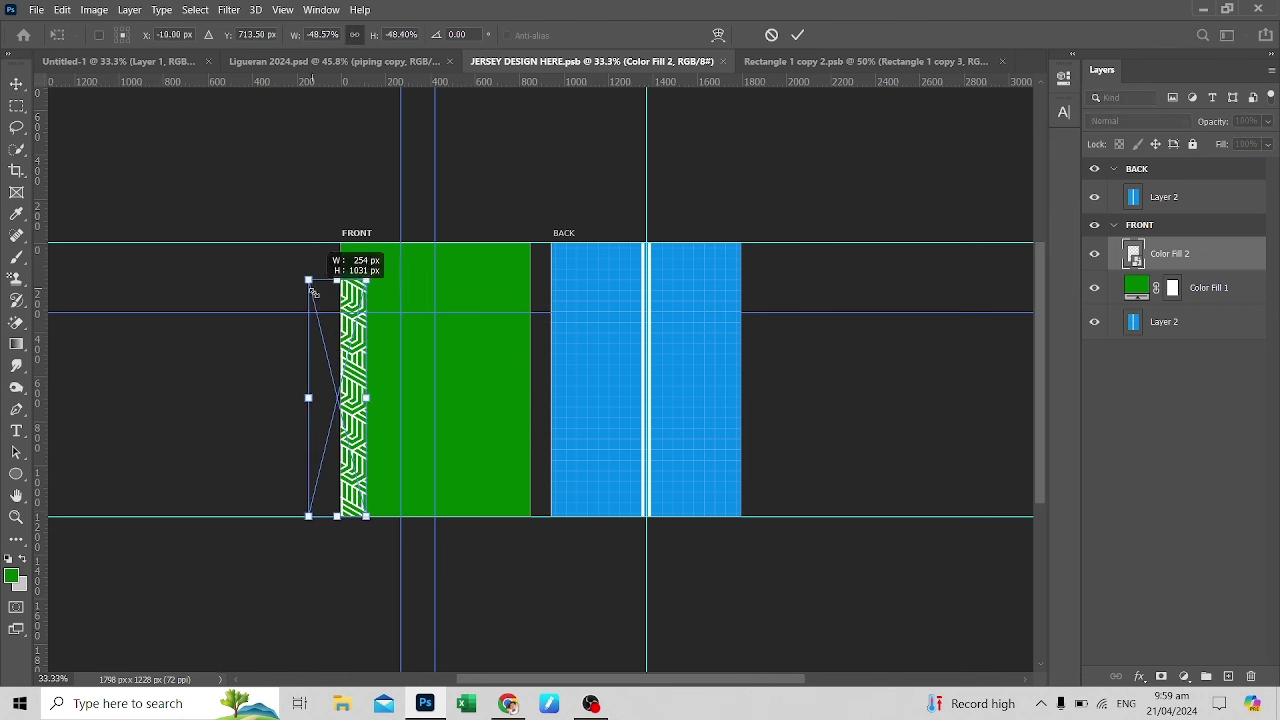
{"action": "key", "text": "Return"}
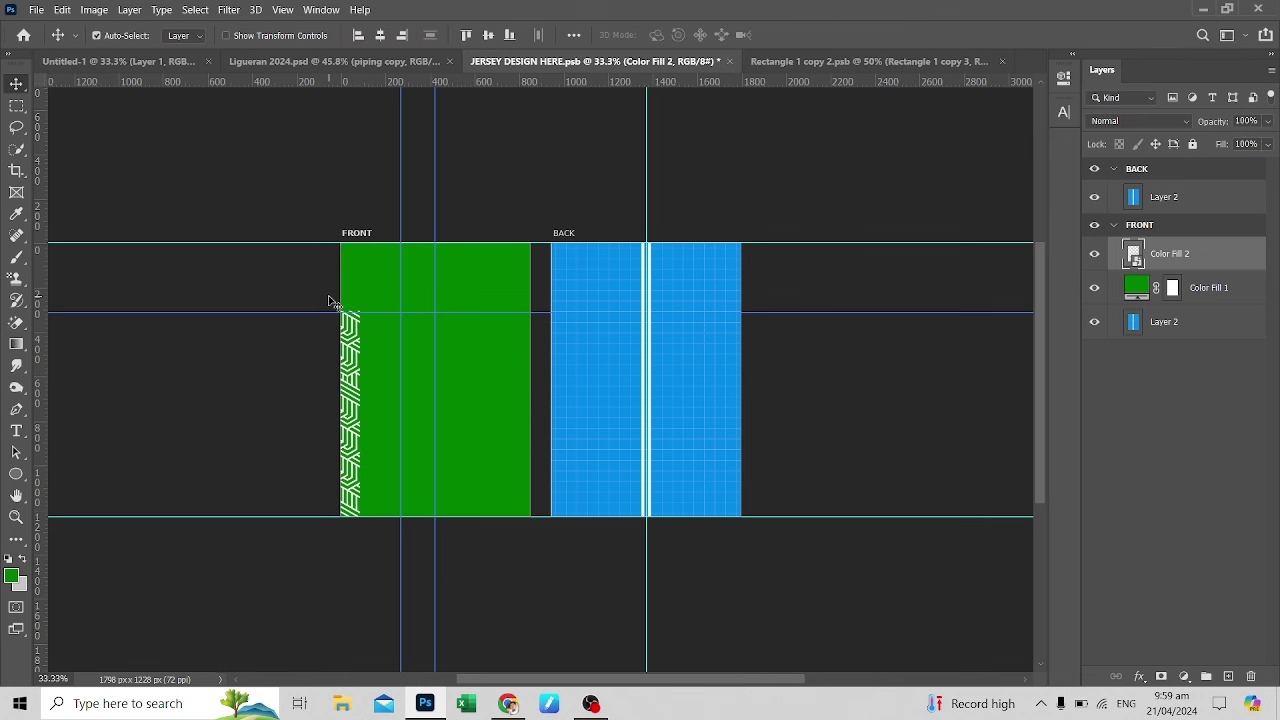
{"action": "left_click", "coordinate": [323, 62]}
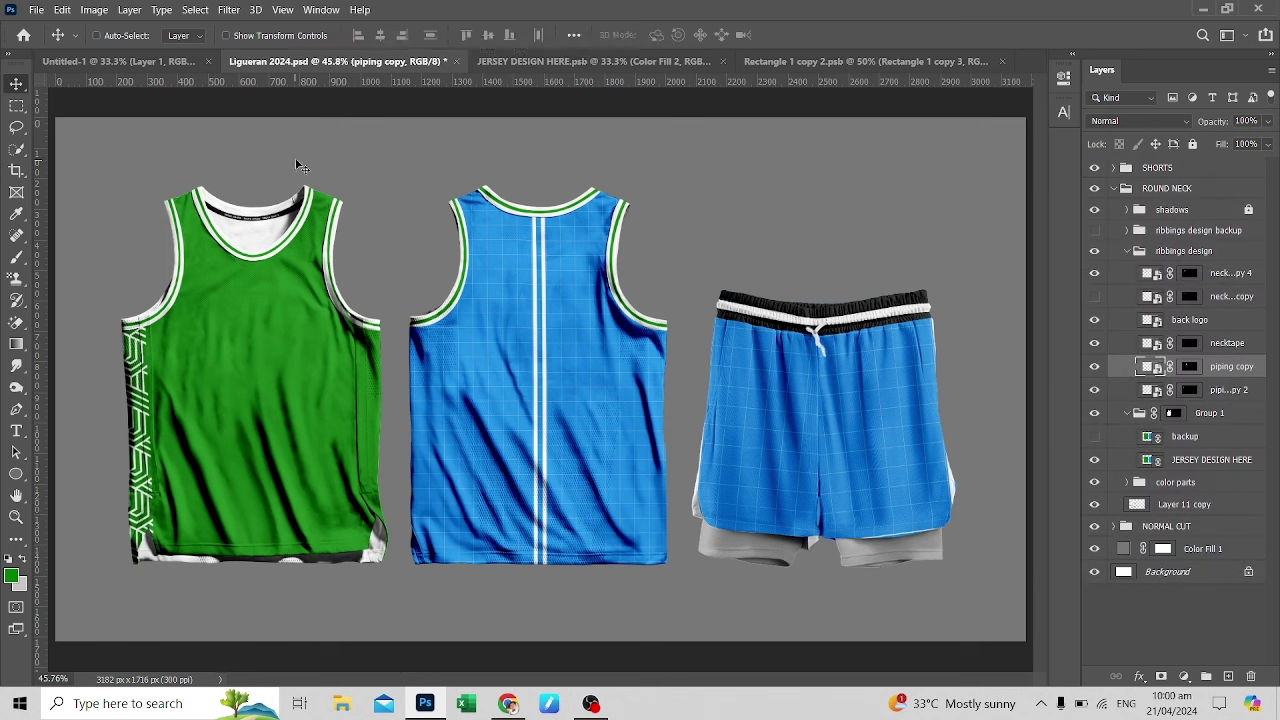
Hide Layers 1 and 2 and make the 26124 pattern layer active
{"action": "left_click", "coordinate": [120, 62]}
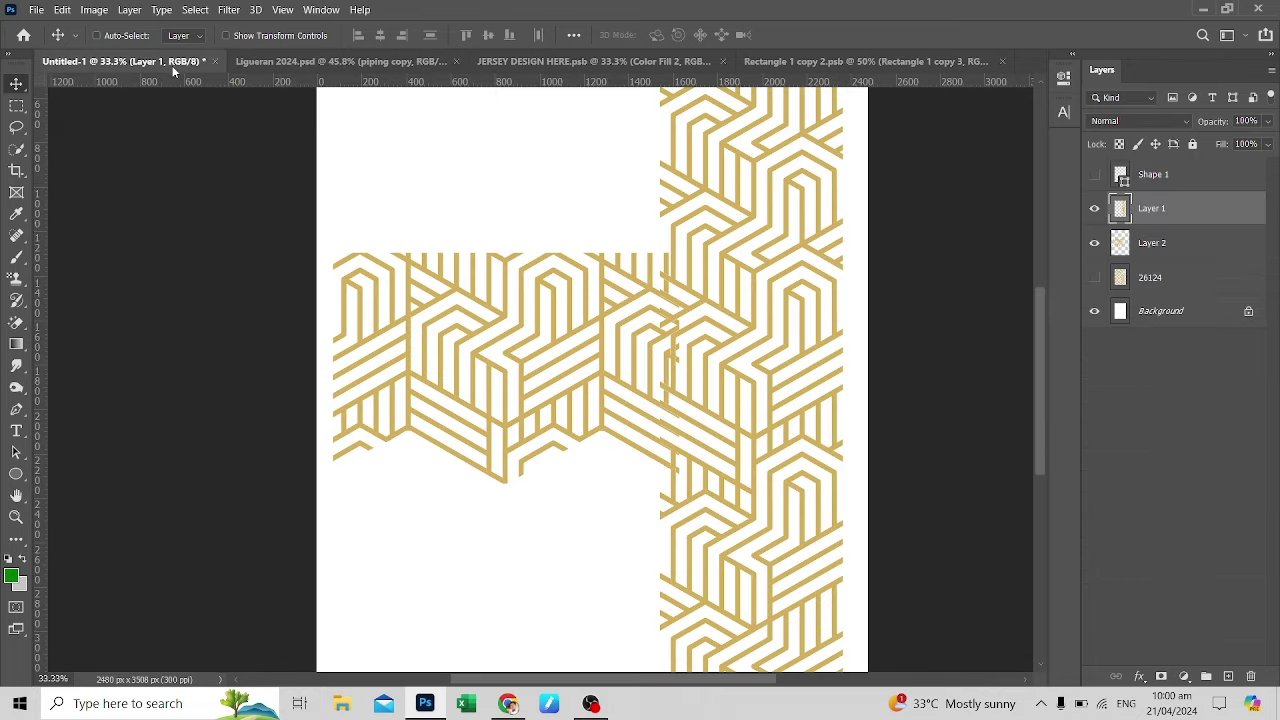
{"action": "left_click", "coordinate": [1094, 208]}
{"action": "left_click", "coordinate": [1094, 243]}
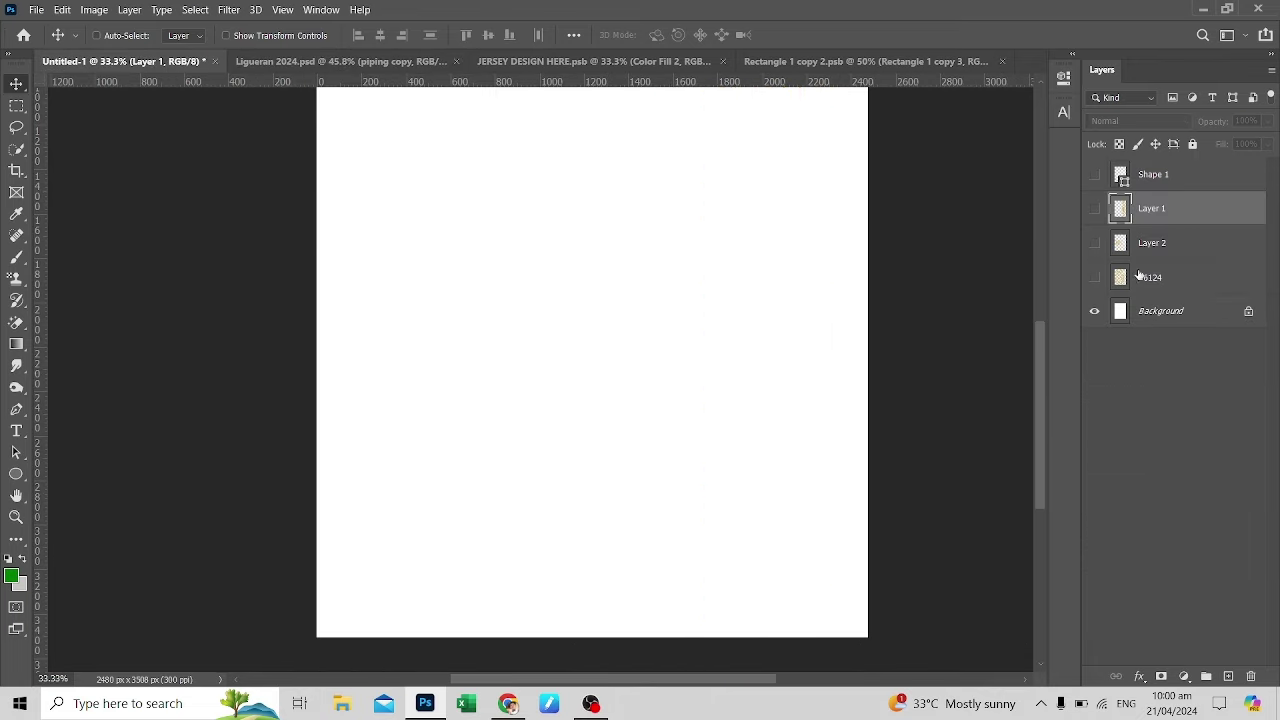
{"action": "left_click", "coordinate": [1094, 277]}
{"action": "left_click", "coordinate": [1150, 277]}
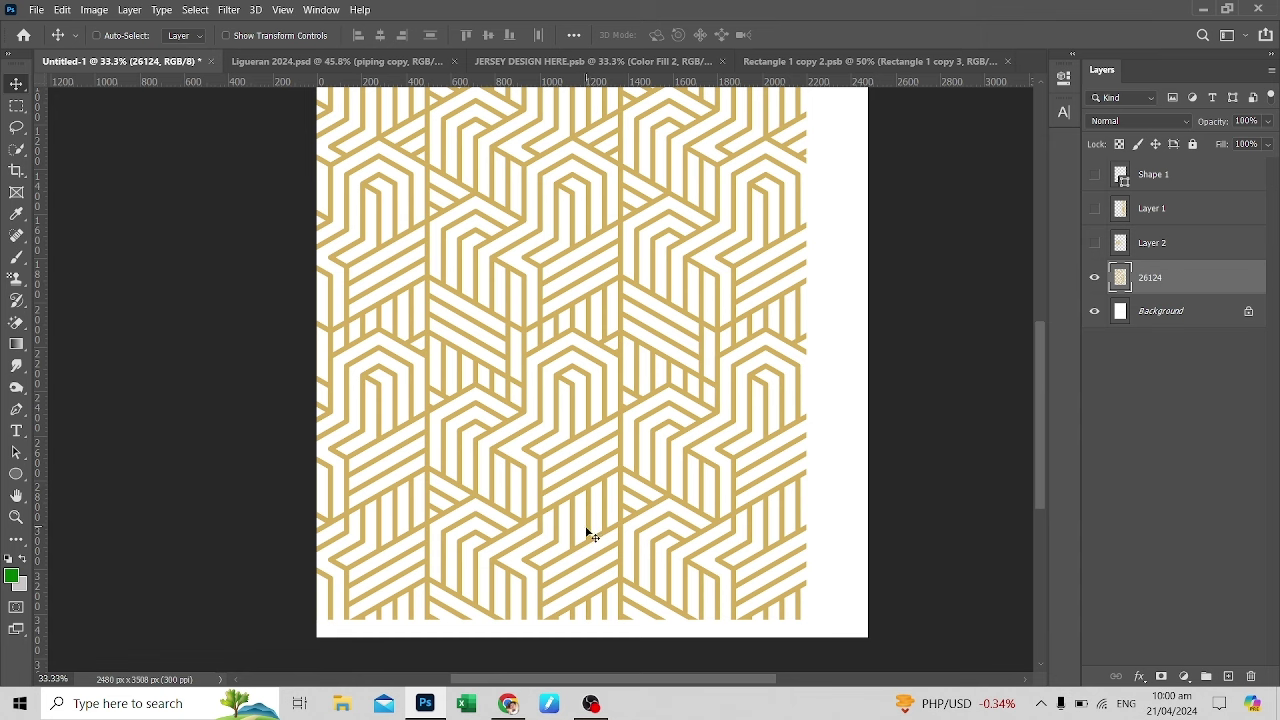
{"action": "scroll", "coordinate": [535, 296], "scroll_direction": "down", "scroll_amount": 3}
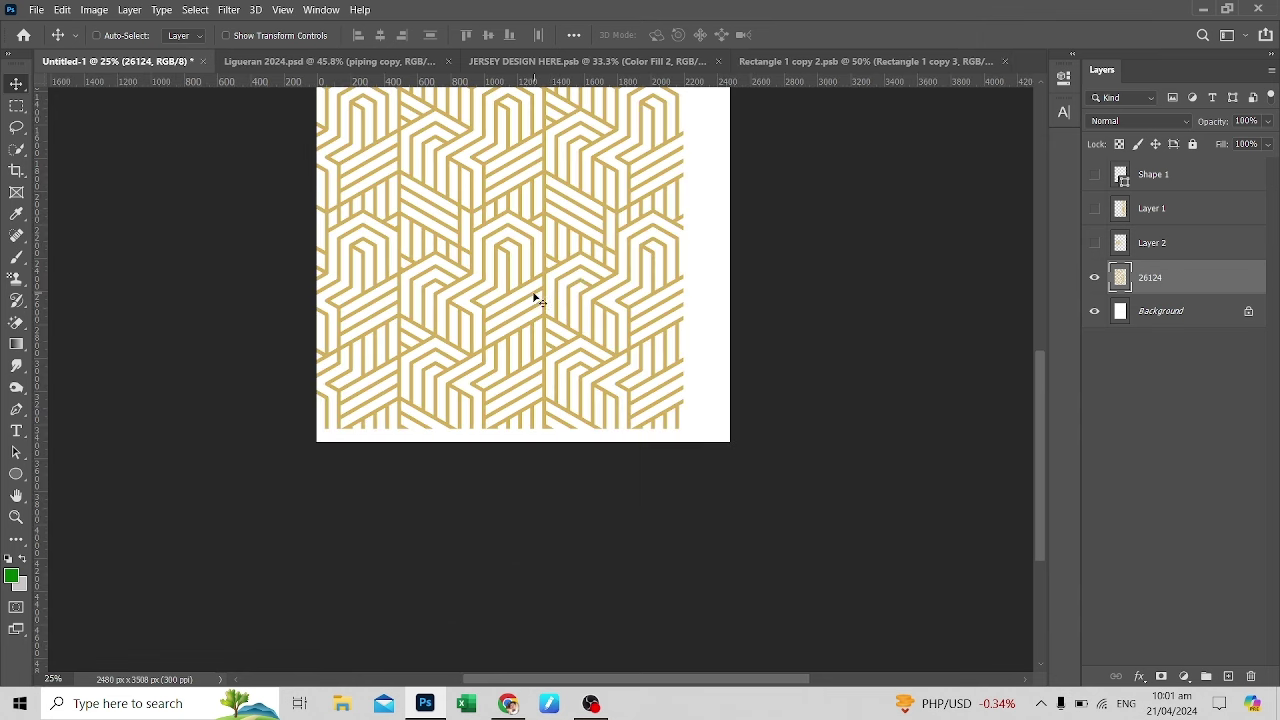
{"action": "scroll", "coordinate": [520, 280], "scroll_direction": "up", "scroll_amount": 5}
Copy a tall vertical marquee strip of the 26124 pattern onto its own layer
{"action": "key", "text": "m"}
{"action": "scroll", "coordinate": [450, 240], "scroll_direction": "right", "scroll_amount": 2}
{"action": "scroll", "coordinate": [350, 192], "scroll_direction": "up", "scroll_amount": 3}
{"action": "left_click_drag", "start_coordinate": [350, 192], "coordinate": [560, 505]}
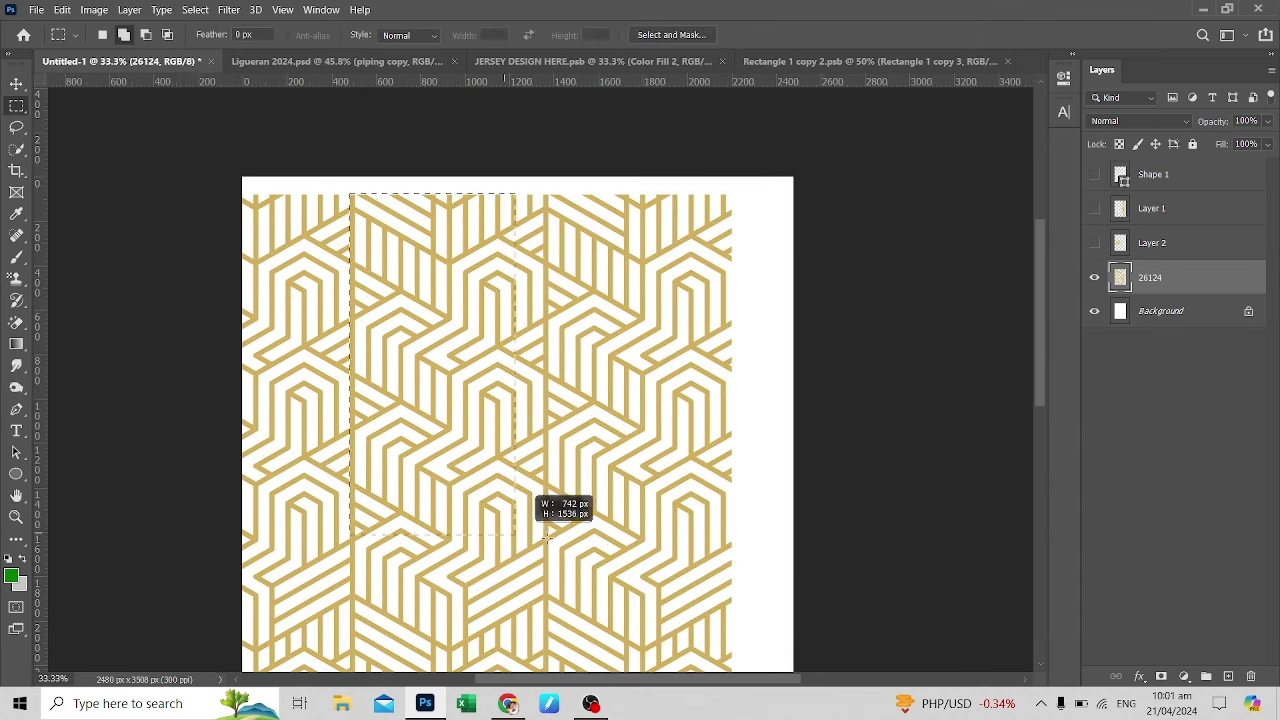
{"action": "left_click", "coordinate": [350, 191]}
{"action": "left_click", "coordinate": [455, 313]}
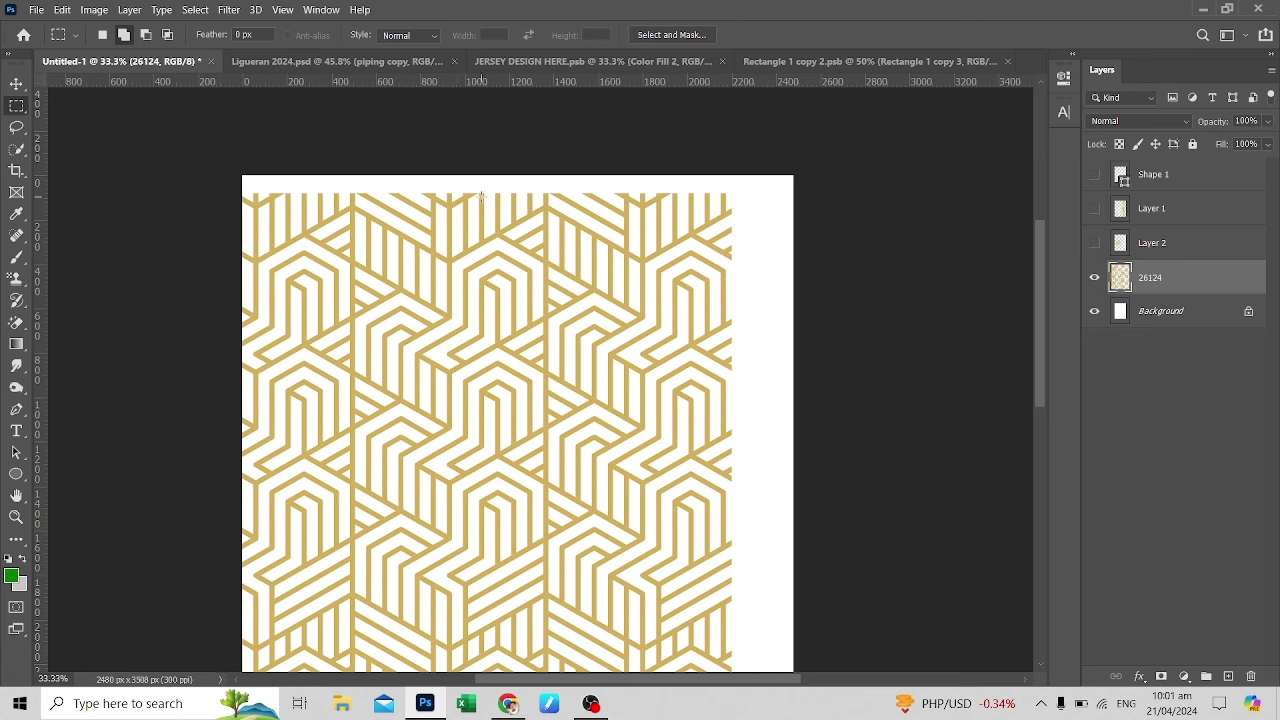
{"action": "key", "text": "ctrl+minus"}
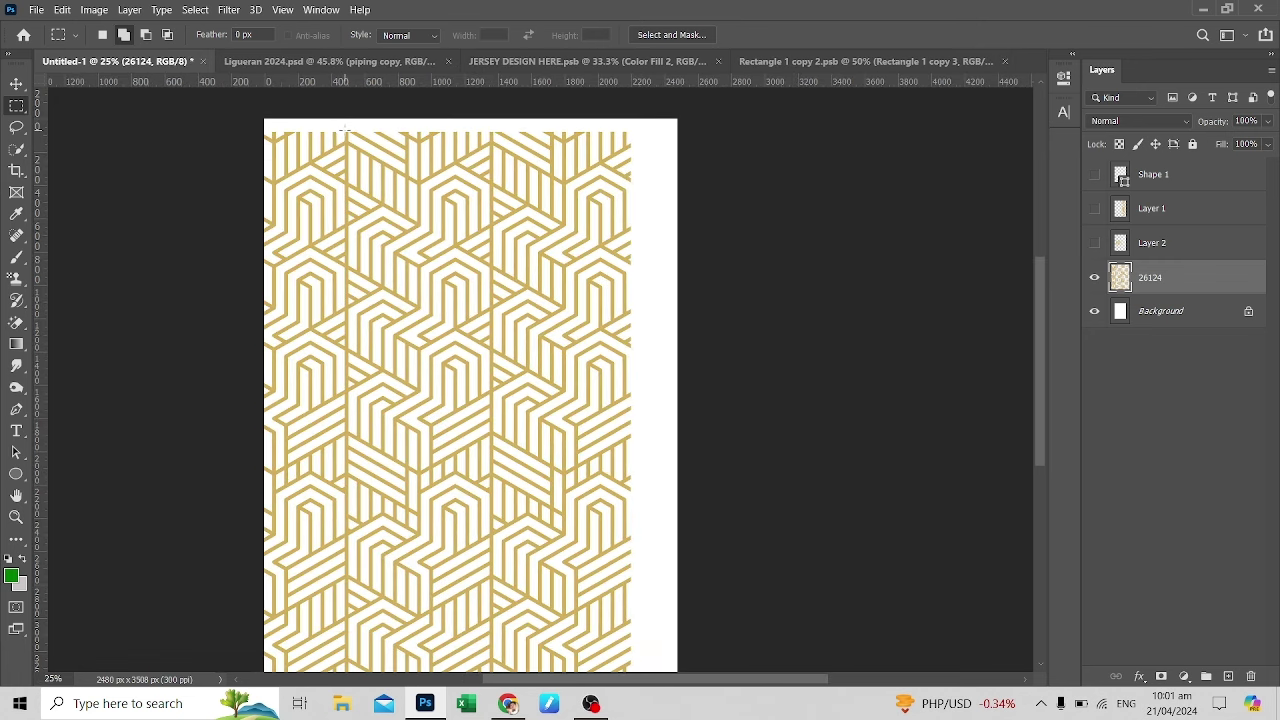
{"action": "left_click_drag", "start_coordinate": [344, 129], "coordinate": [487, 625]}
{"action": "key", "text": "ctrl+j"}
{"action": "left_click", "coordinate": [1094, 311]}
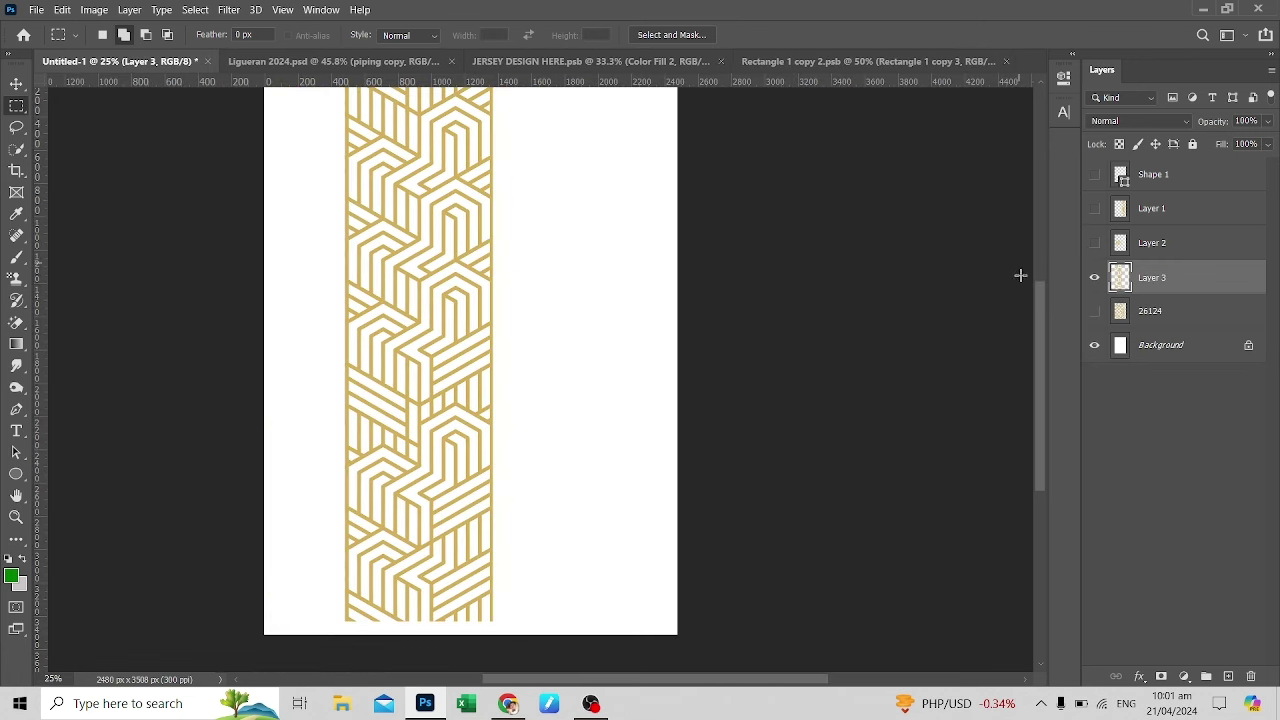
Draw a green rectangle covering the strip and place it beneath the pattern layer
{"action": "key", "text": "u"}
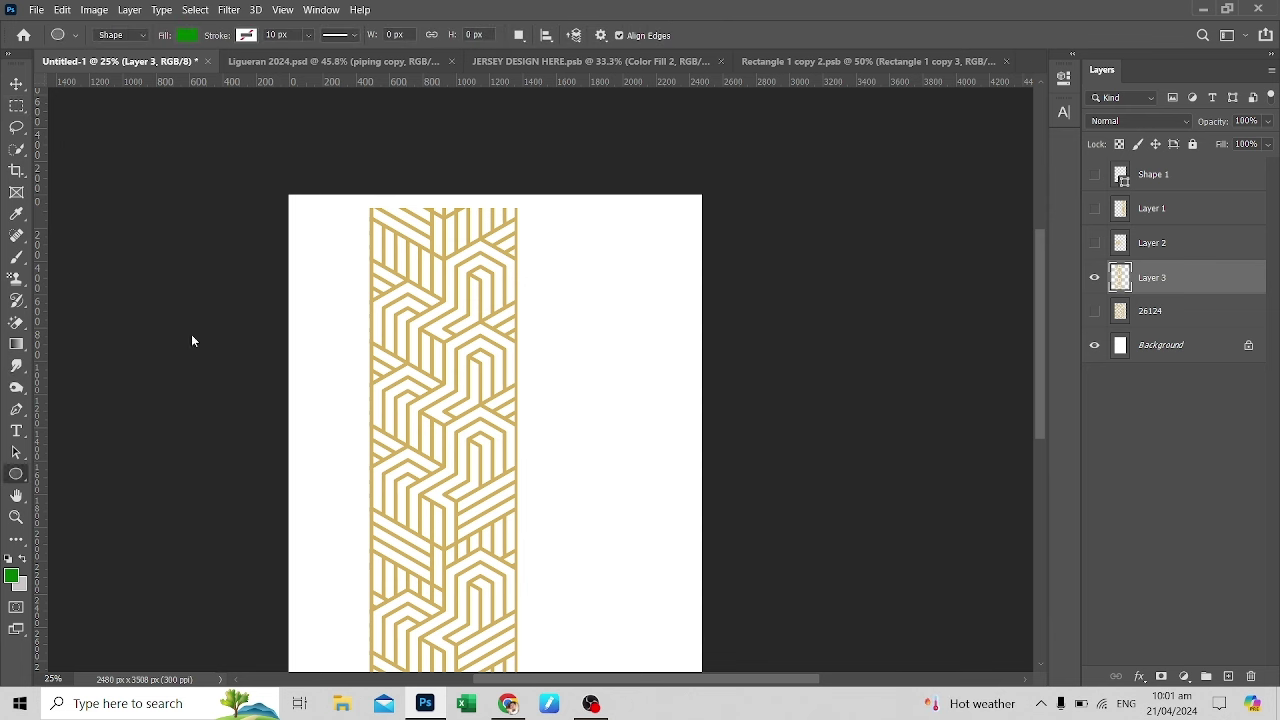
{"action": "left_click_drag", "start_coordinate": [370, 207], "coordinate": [518, 622]}
{"action": "left_click_drag", "start_coordinate": [1160, 278], "coordinate": [1222, 323]}
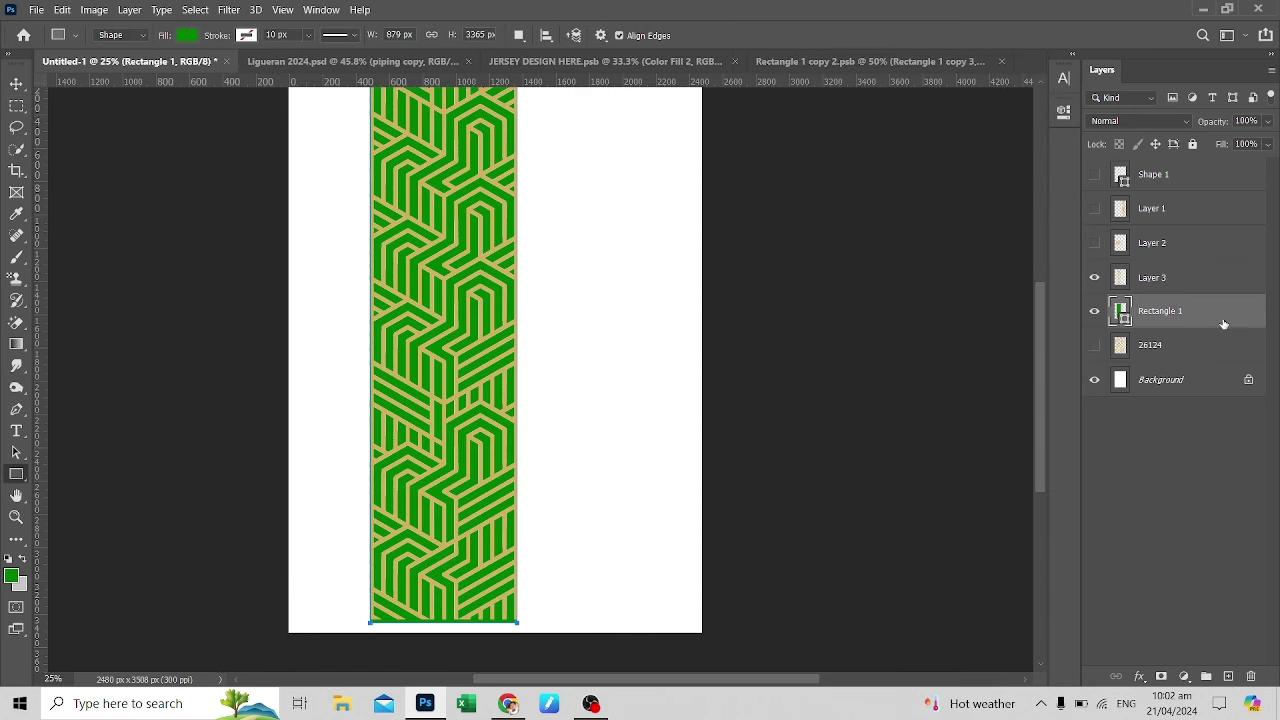
{"action": "double_click", "coordinate": [1120, 311]}
{"action": "left_click", "coordinate": [690, 300]}
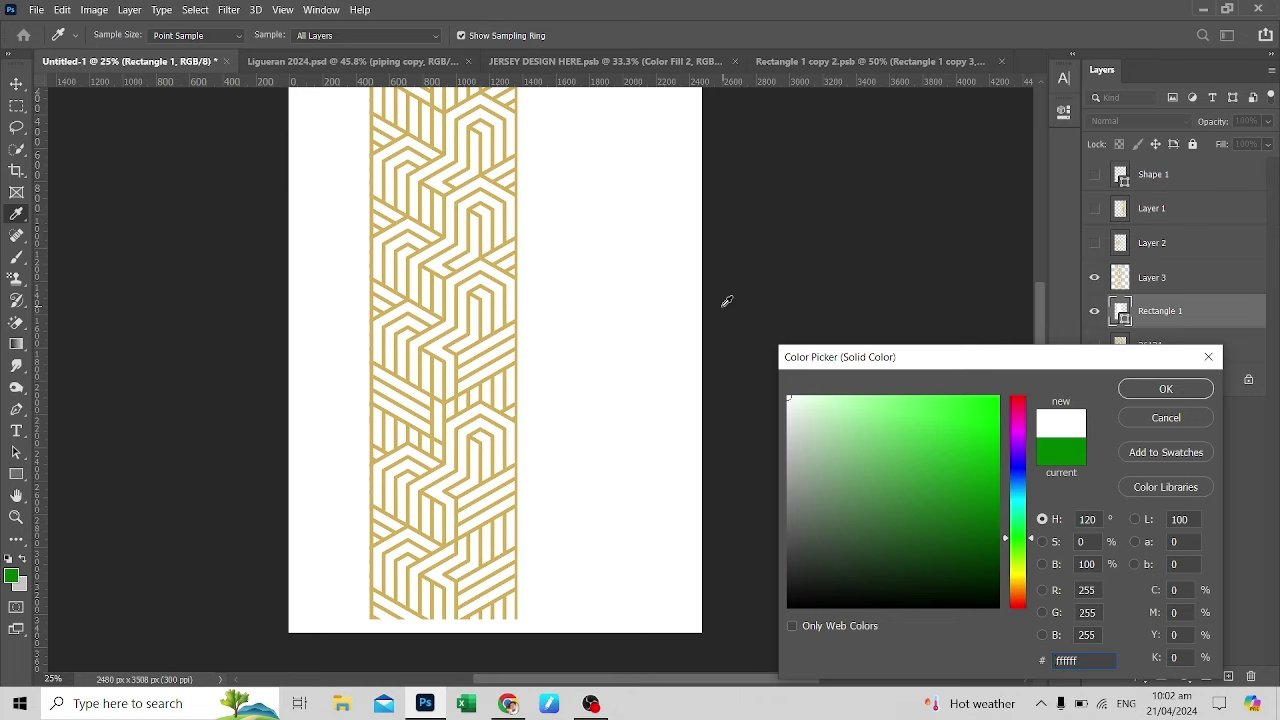
{"action": "left_click", "coordinate": [1061, 455]}
Add a white Color Fill masked to the pattern lines over the green rectangle
{"action": "left_click", "coordinate": [1166, 388]}
{"action": "left_click", "coordinate": [1152, 277]}
{"action": "left_click", "coordinate": [1120, 277], "text": "ctrl"}
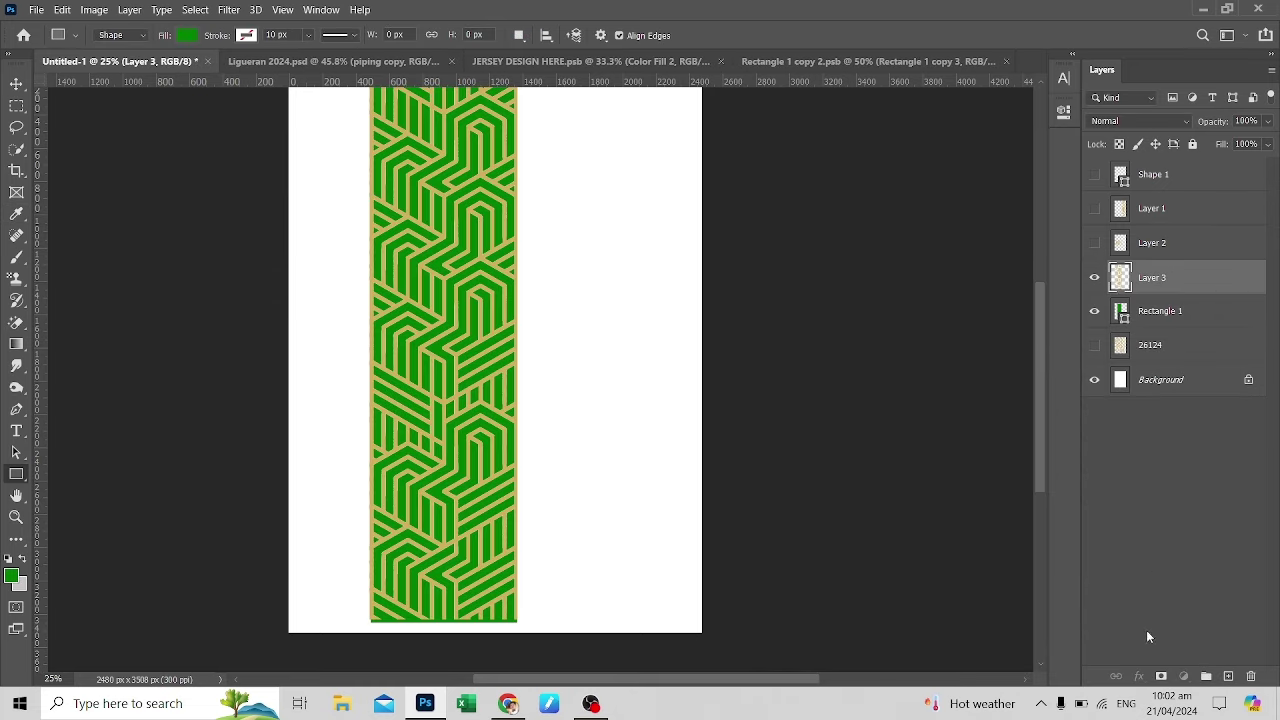
{"action": "left_click", "coordinate": [1184, 676]}
{"action": "left_click", "coordinate": [1170, 392]}
{"action": "left_click", "coordinate": [790, 382]}
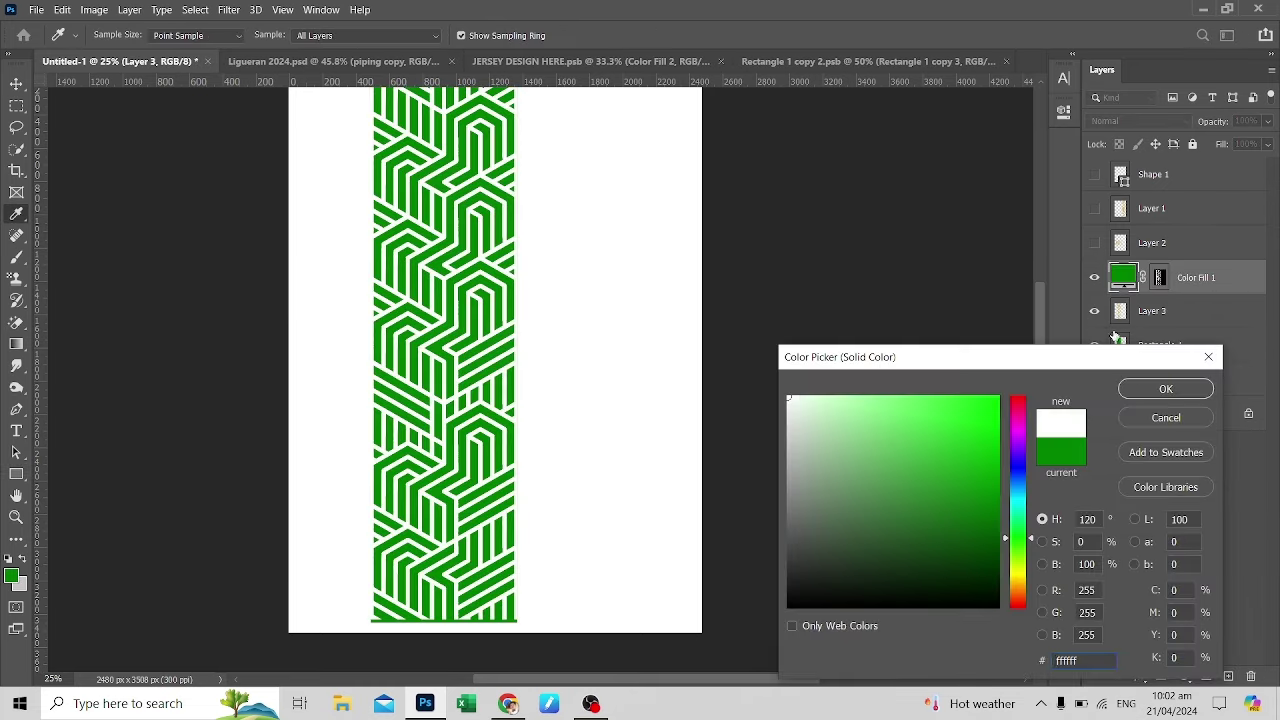
{"action": "left_click", "coordinate": [1163, 386]}
{"action": "left_click", "coordinate": [1160, 345]}
Paste the patterned strip onto the FRONT and shrink it to about a third
{"action": "key", "text": "v"}
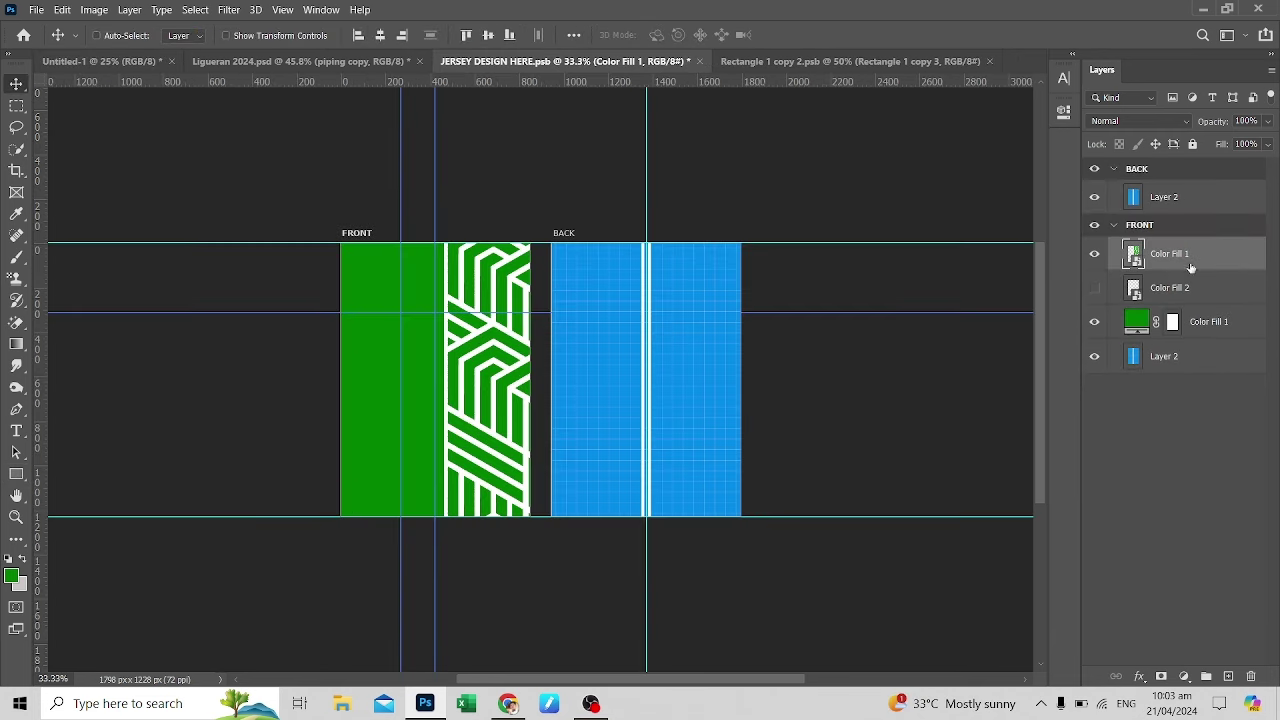
{"action": "key", "text": "ctrl+t"}
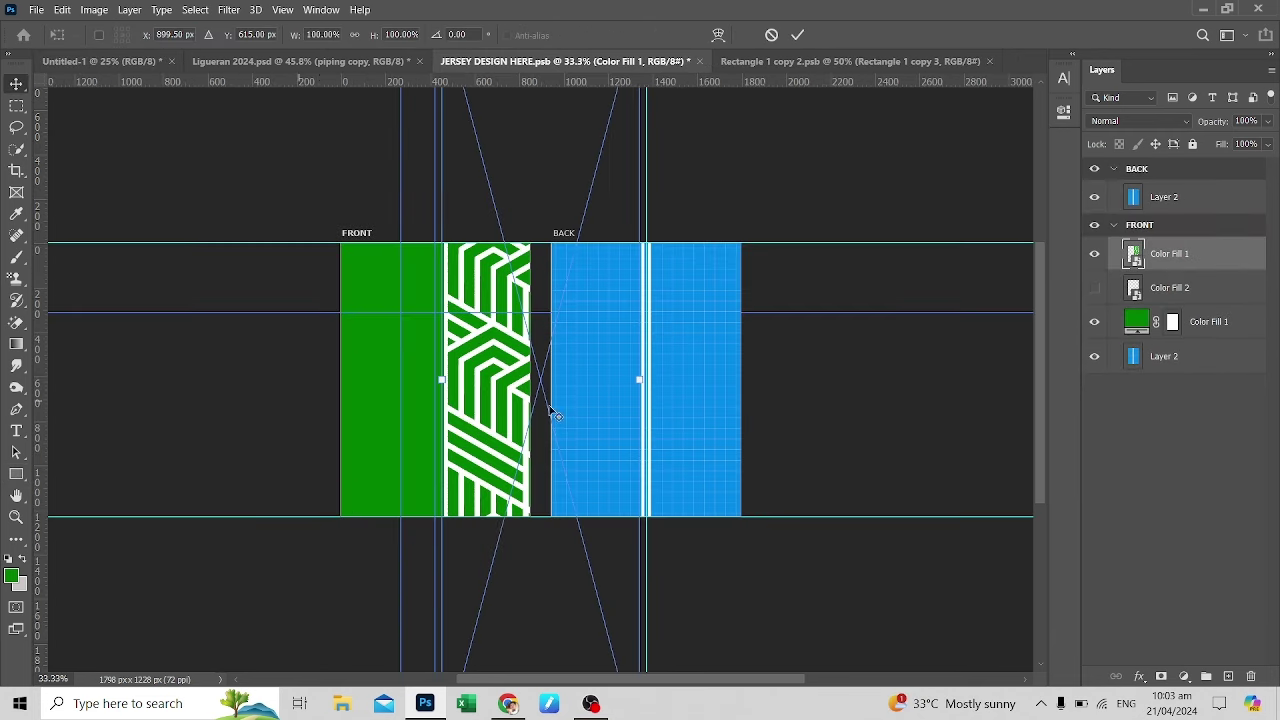
{"action": "mouse_move", "coordinate": [530, 380]}
{"action": "left_mouse_down"}
{"action": "mouse_move", "coordinate": [570, 345]}
{"action": "mouse_move", "coordinate": [350, 383]}
{"action": "left_mouse_up"}
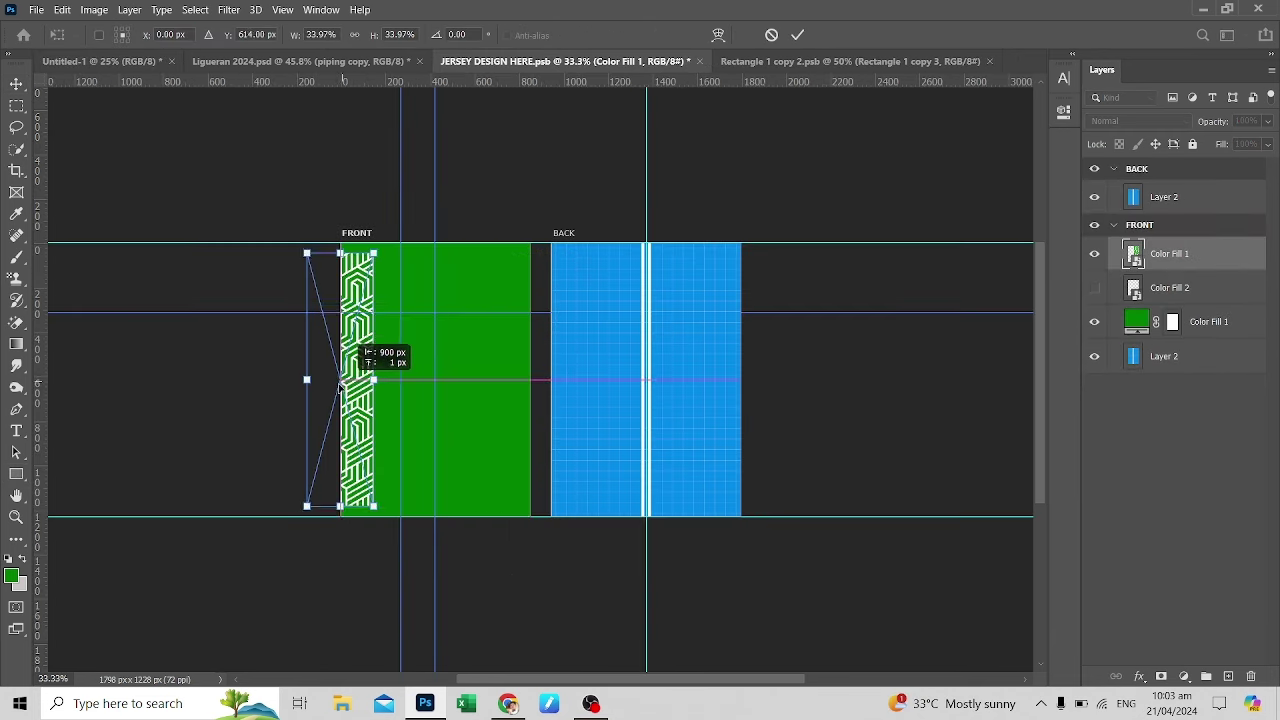
{"action": "right_click", "coordinate": [357, 396]}
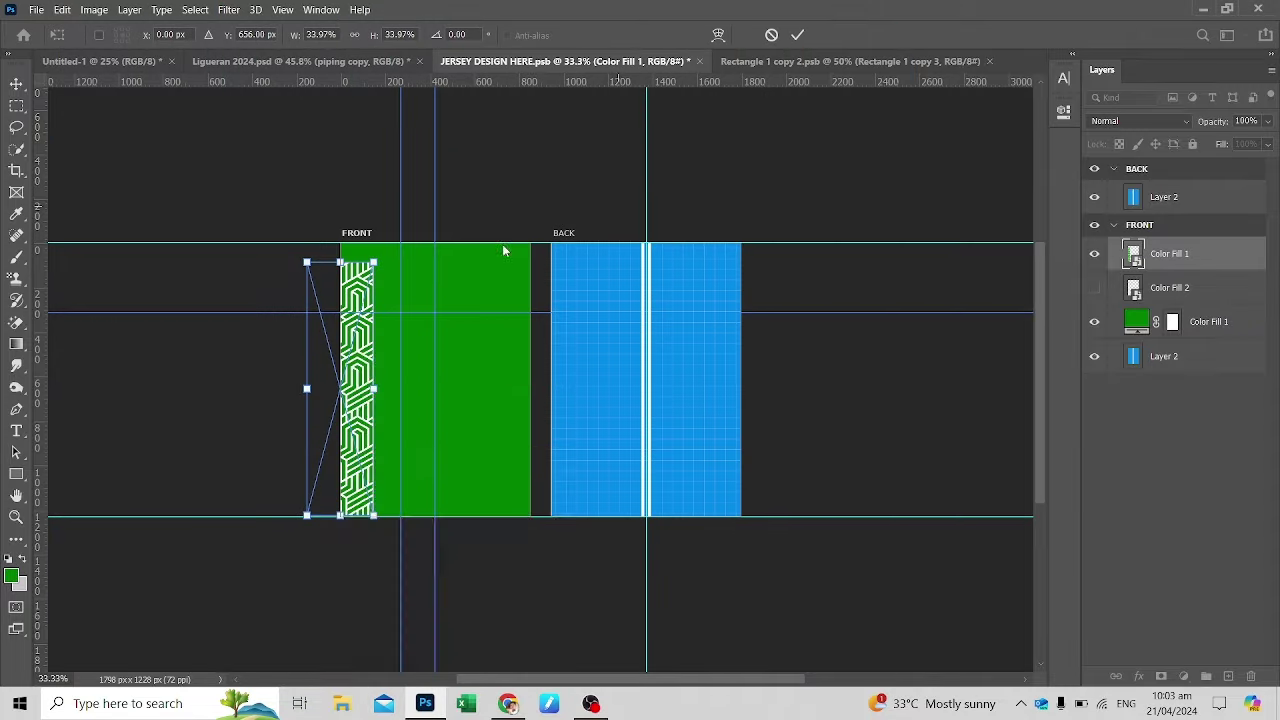
{"action": "key", "text": "Return"}
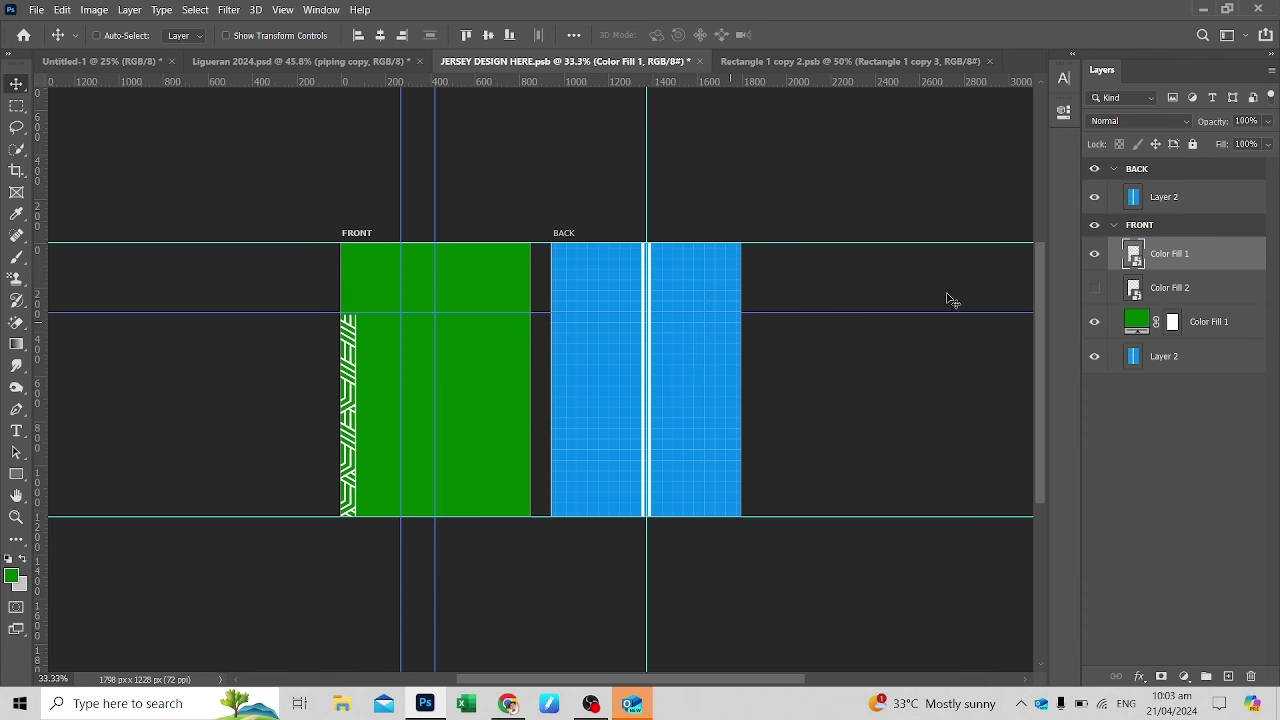
Recolour the strip's pattern green, narrow it along the front edge, and save
{"action": "double_click", "coordinate": [1133, 254]}
{"action": "double_click", "coordinate": [1137, 174]}
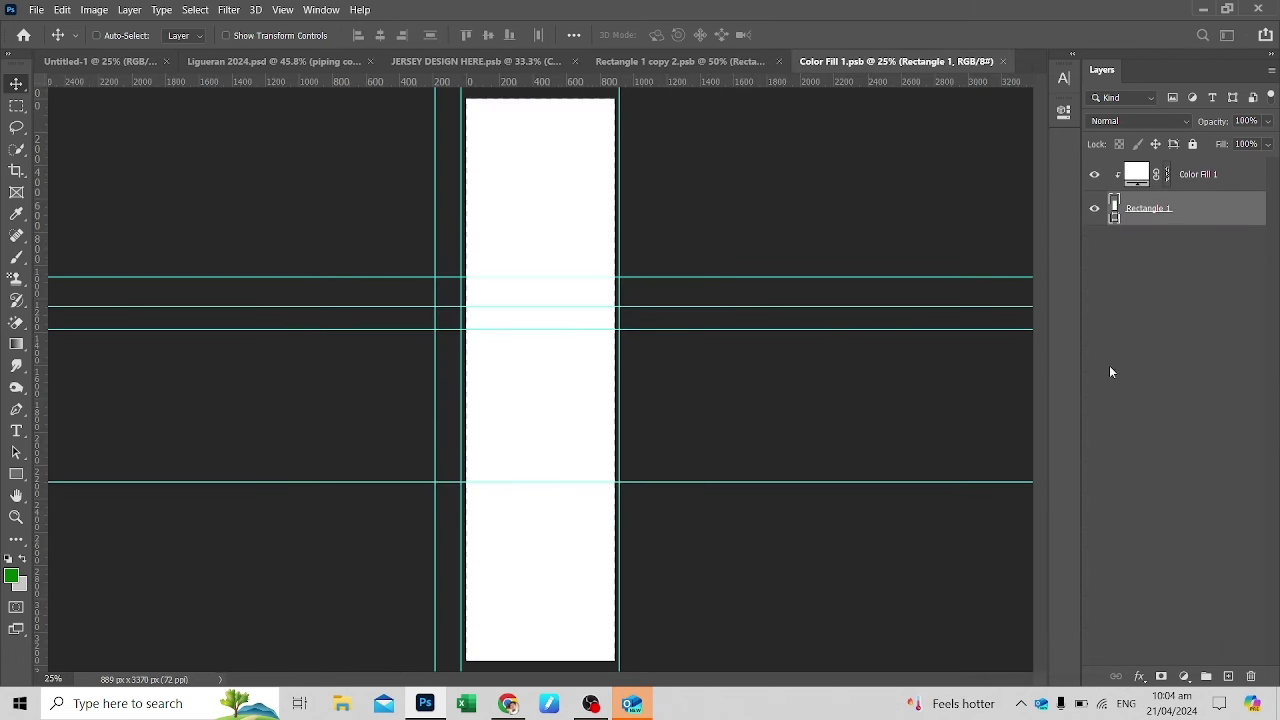
{"action": "left_click", "coordinate": [1166, 386]}
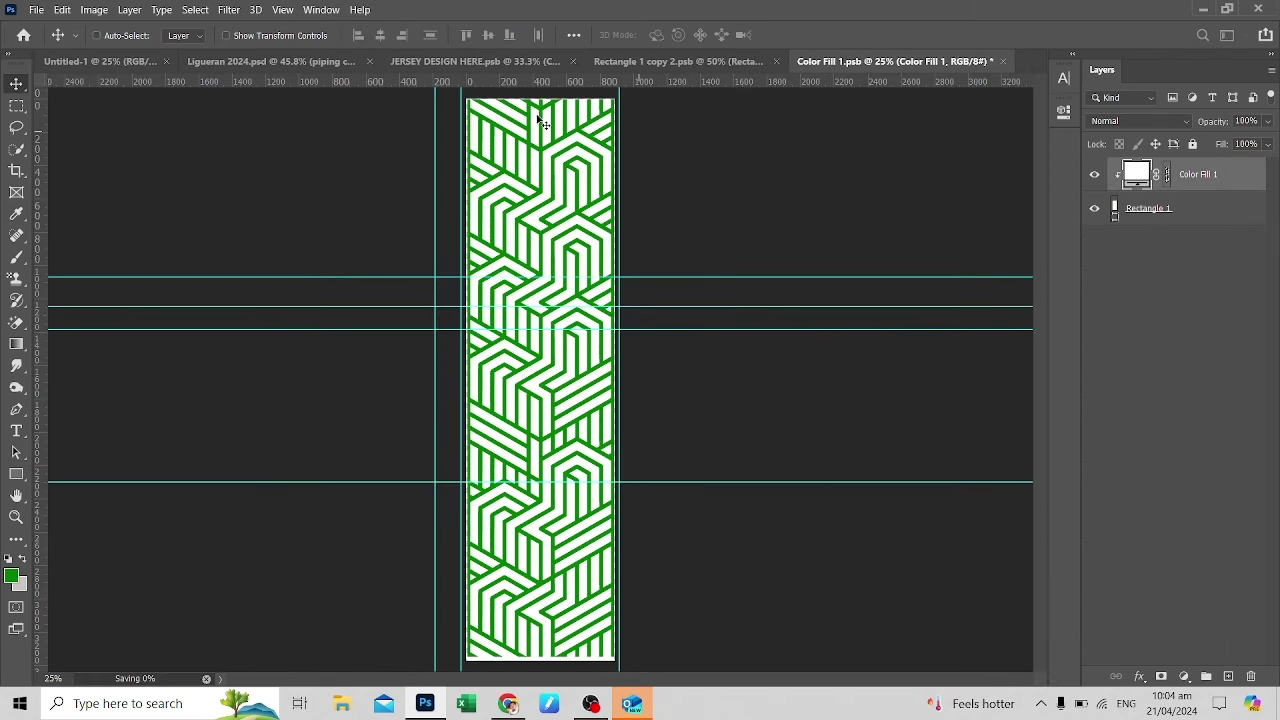
{"action": "left_click", "coordinate": [1003, 61]}
{"action": "key", "text": "ctrl+t"}
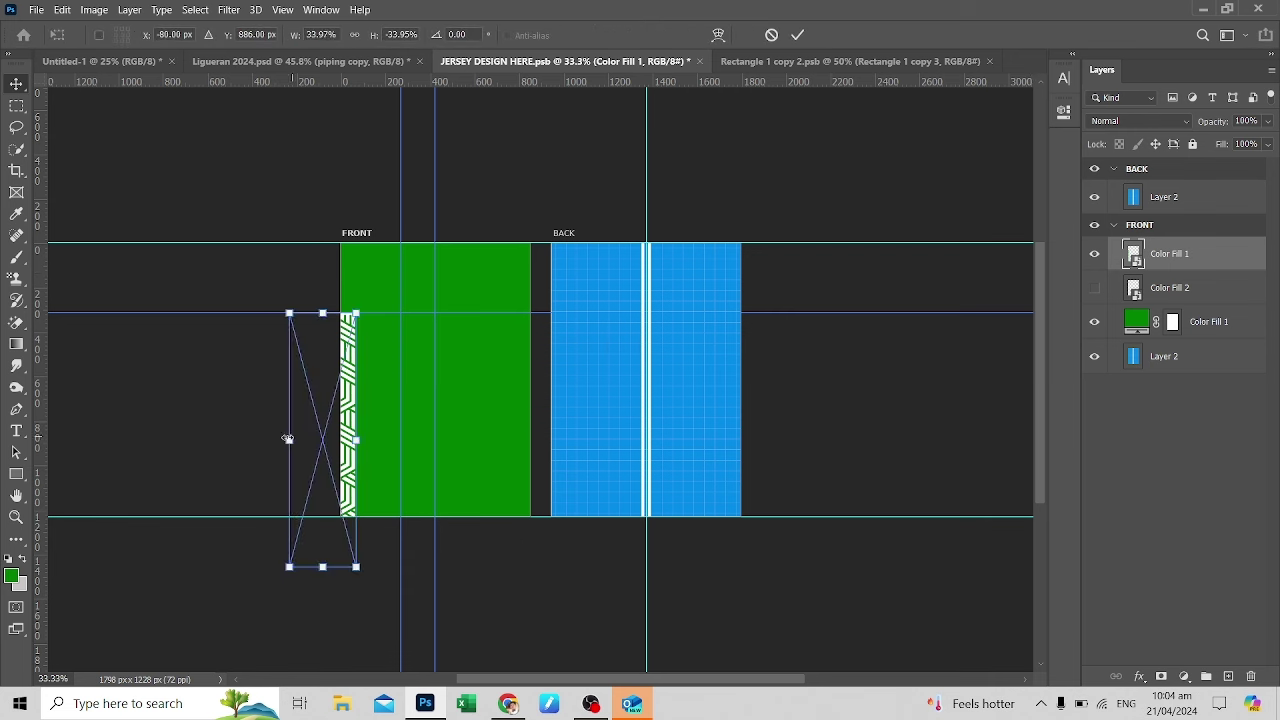
{"action": "left_click_drag", "start_coordinate": [288, 439], "coordinate": [318, 435]}
{"action": "key", "text": "Return"}
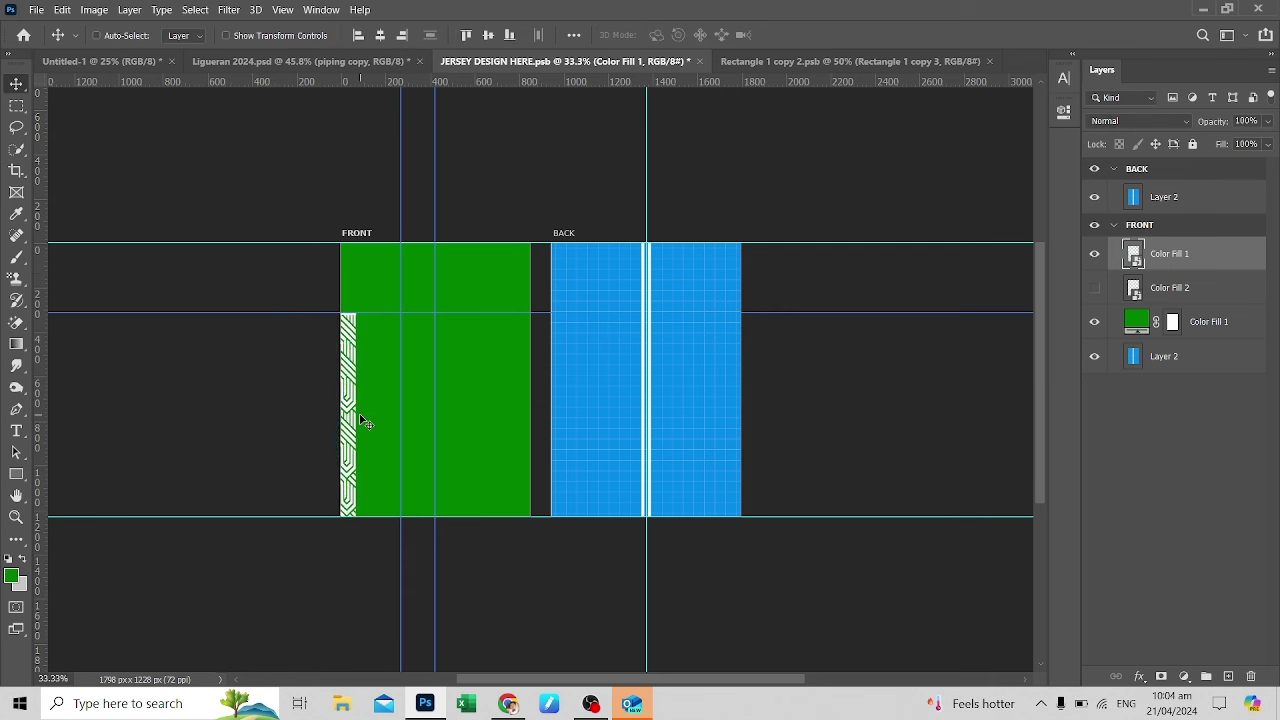
{"action": "key", "text": "ctrl+s"}
Save the jersey design and check the updated Ligueran mockup
{"action": "left_click", "coordinate": [228, 63]}
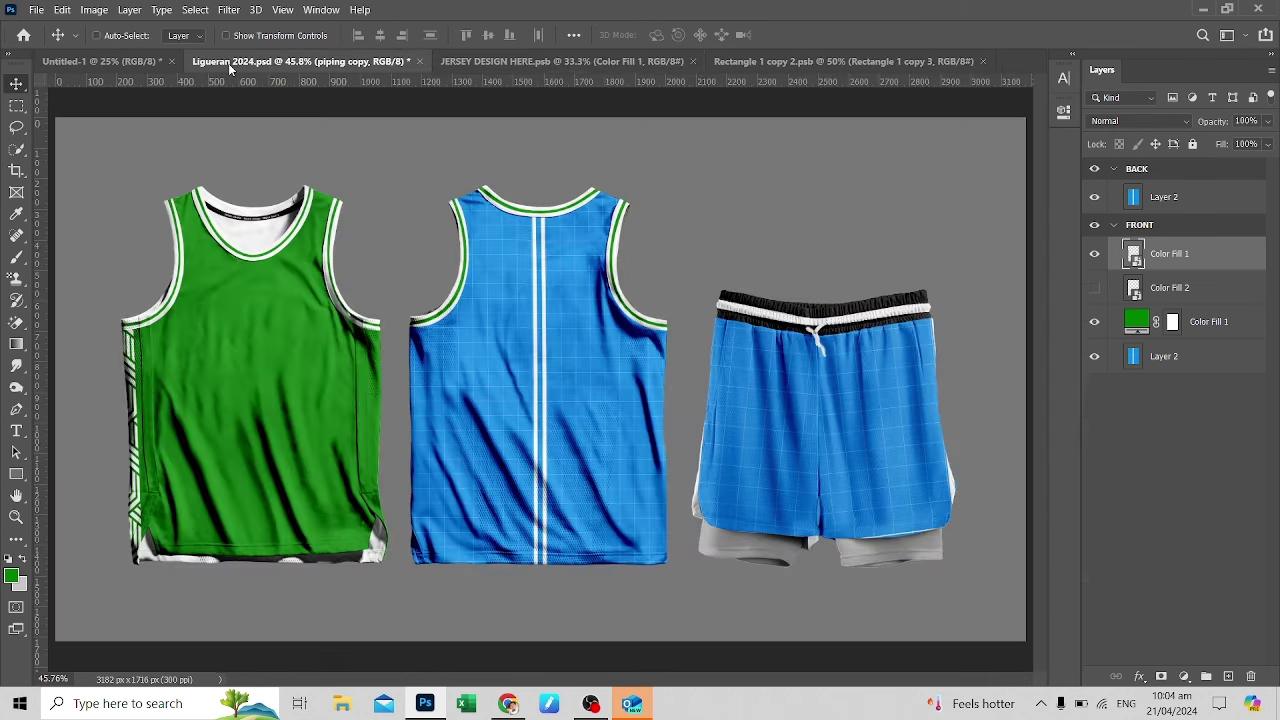
{"action": "left_click", "coordinate": [637, 57]}
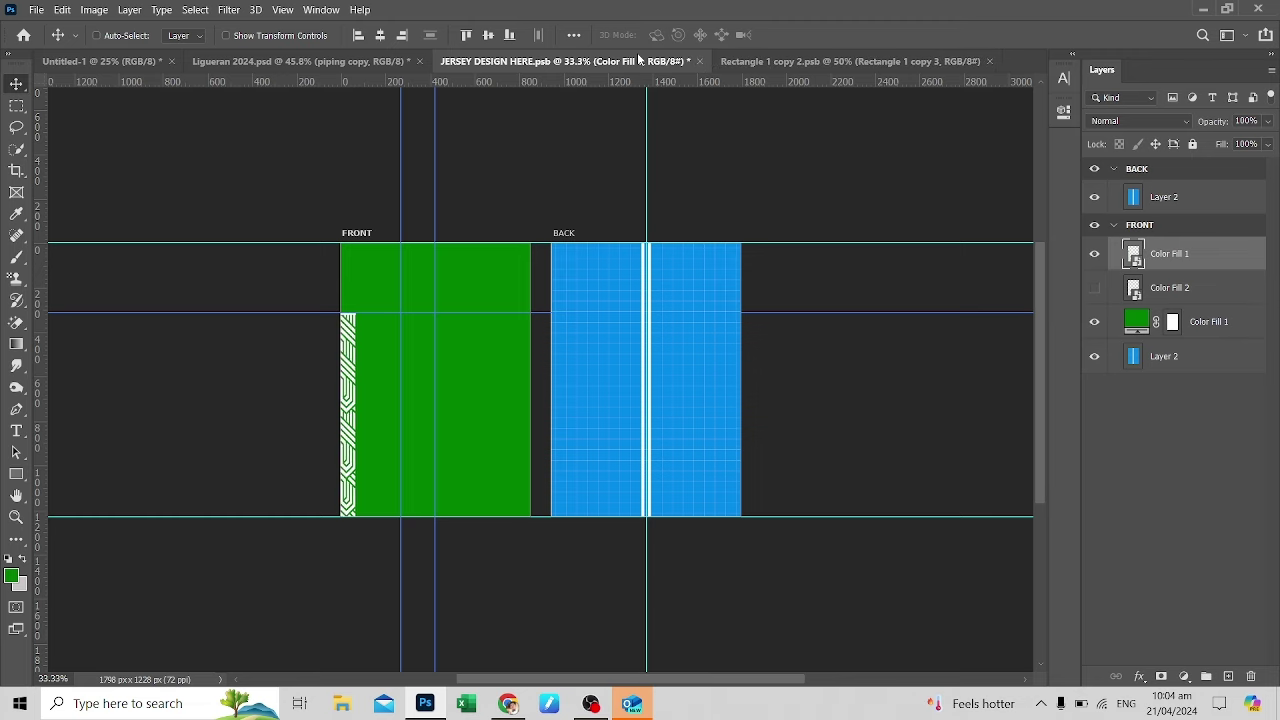
{"action": "key", "text": "ctrl+plus"}
{"action": "key", "text": "ctrl+s"}
{"action": "left_click", "coordinate": [228, 61]}
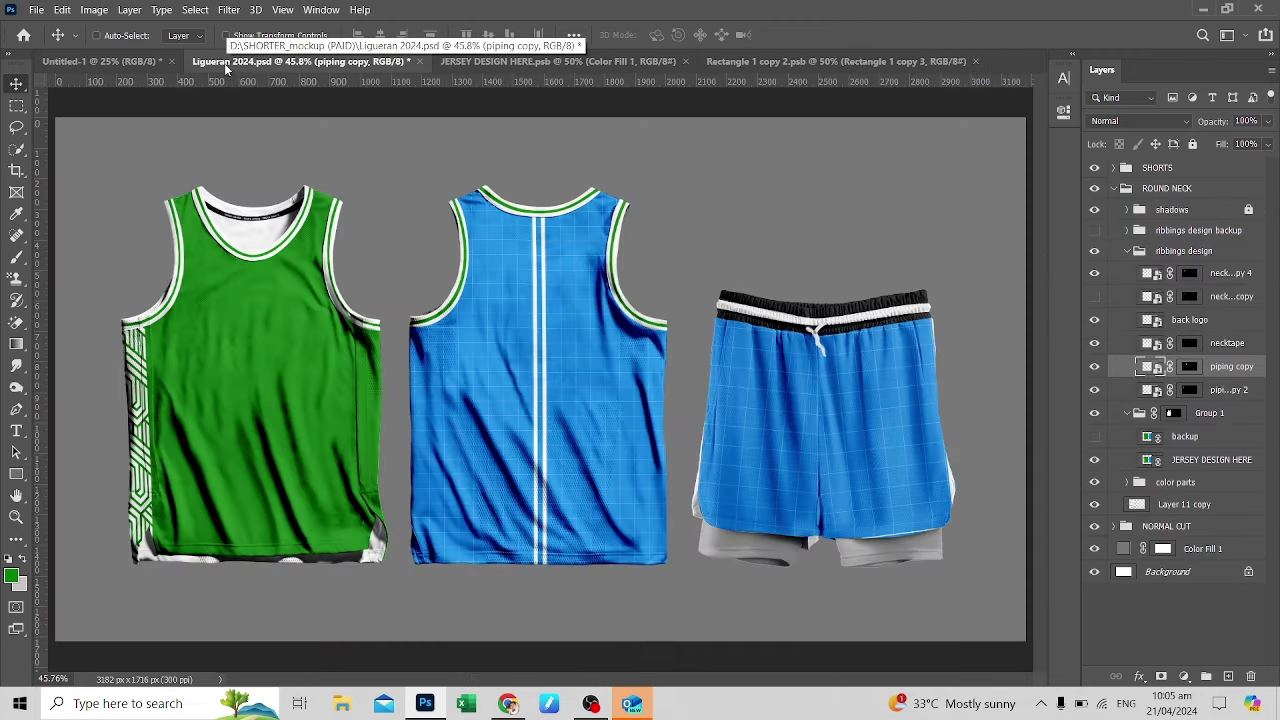
{"action": "left_click", "coordinate": [760, 61]}
Compare mockup and flat layout, then select the brush at 100% zoom
{"action": "left_click", "coordinate": [326, 61]}
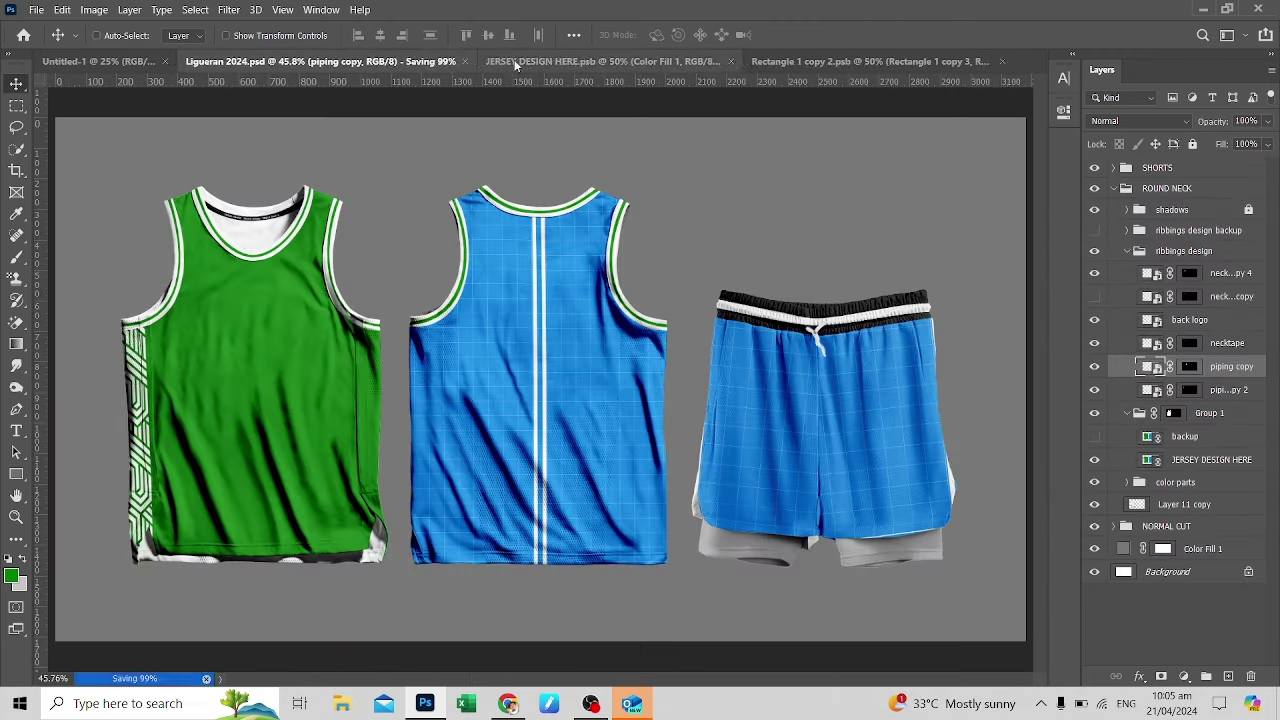
{"action": "left_click", "coordinate": [326, 62]}
{"action": "left_click", "coordinate": [551, 62]}
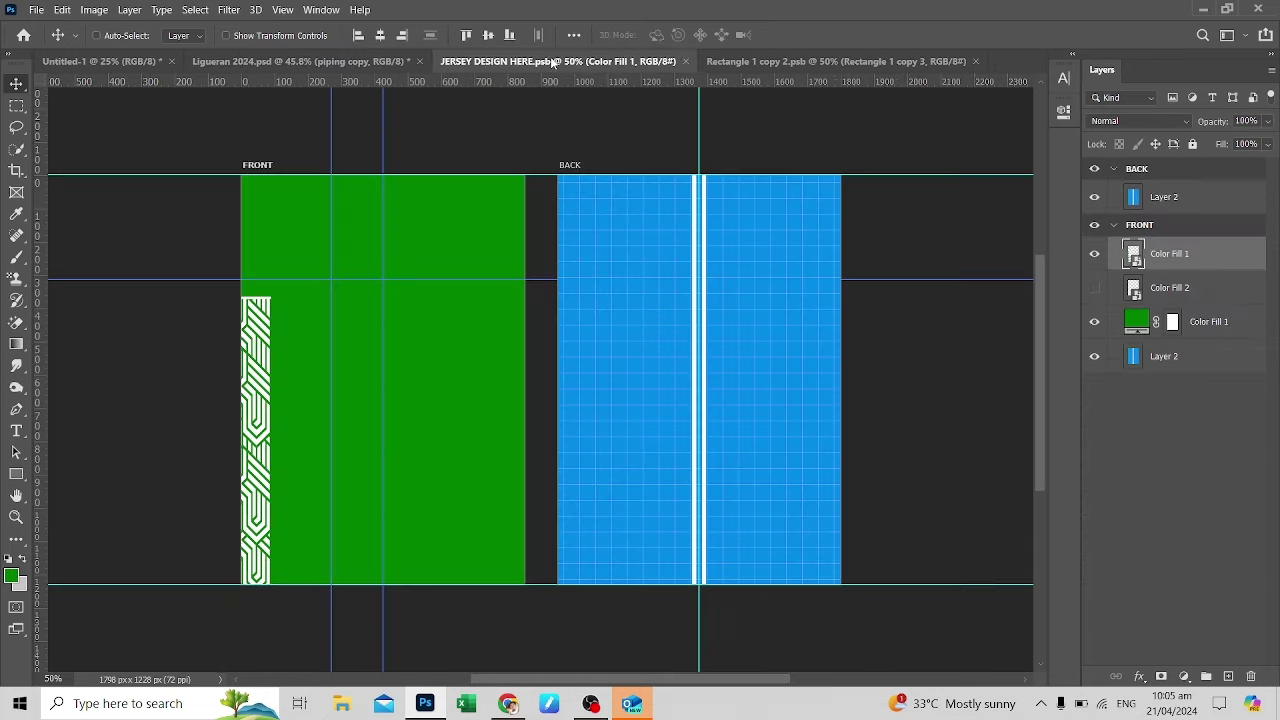
{"action": "left_click", "coordinate": [340, 61]}
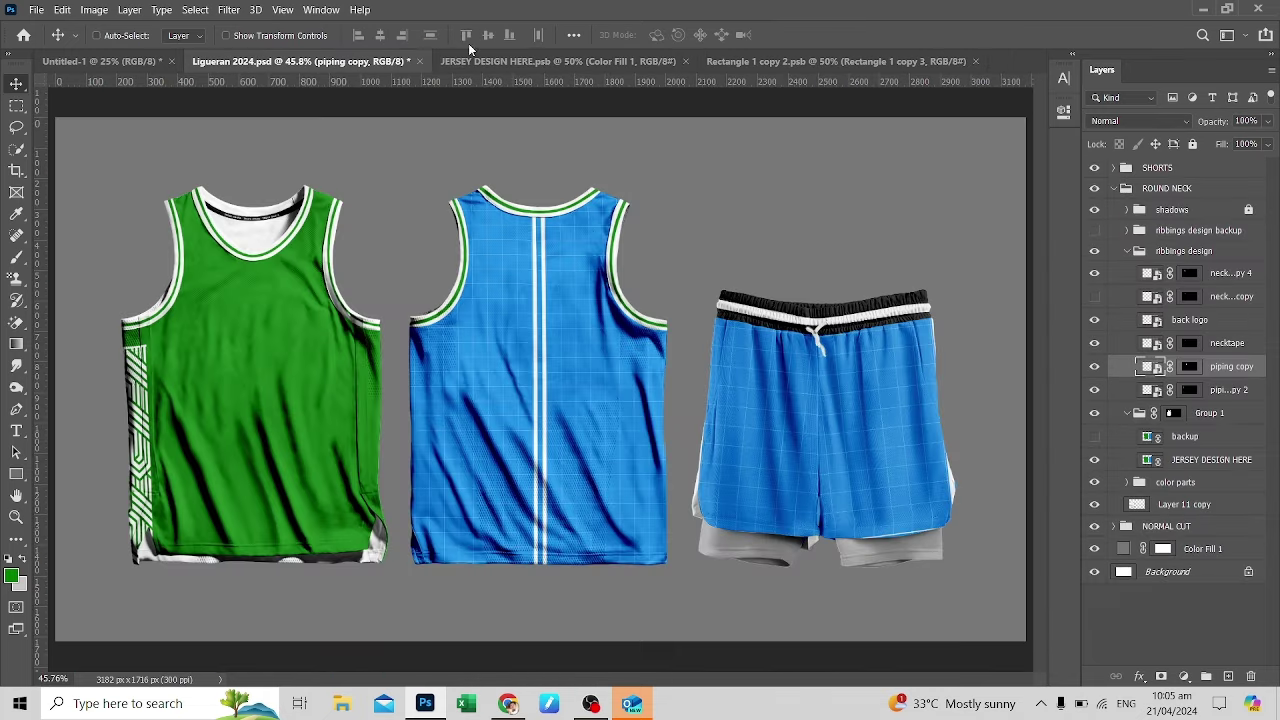
{"action": "left_click", "coordinate": [742, 62]}
{"action": "left_click", "coordinate": [550, 61]}
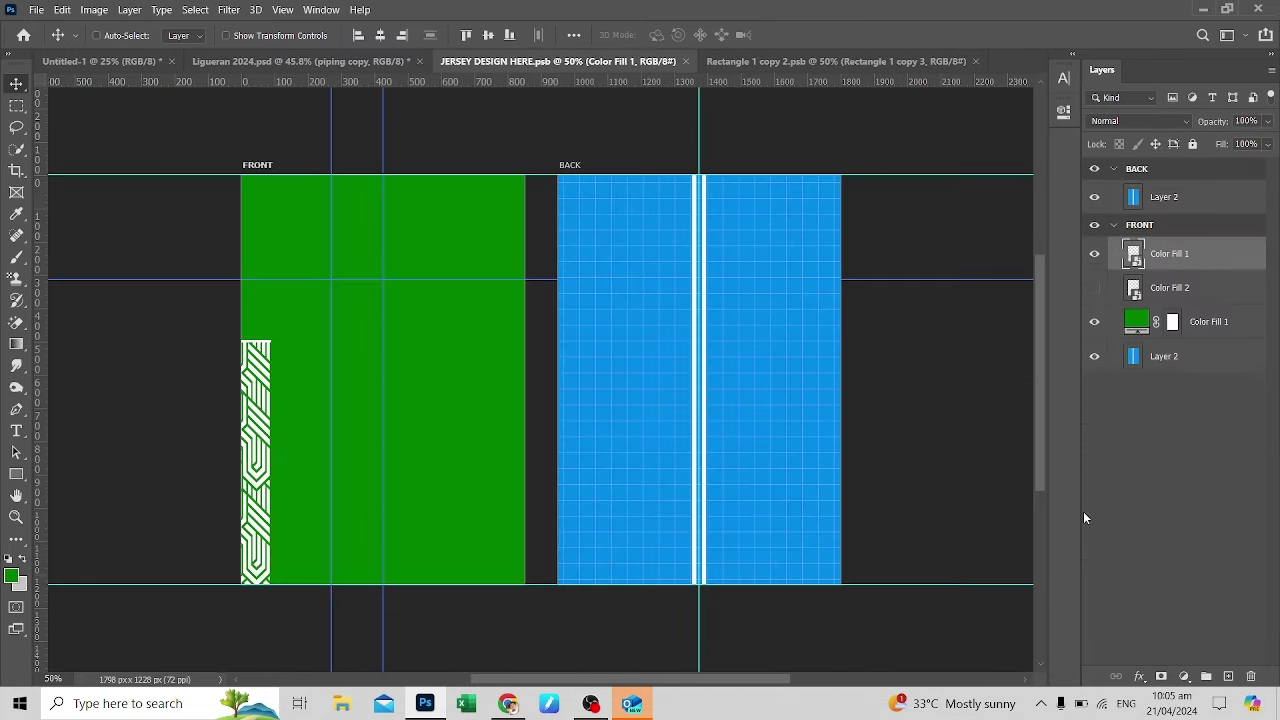
{"action": "key", "text": "b"}
{"action": "left_click", "coordinate": [104, 35]}
{"action": "key", "text": "Return"}
Paint the Color Fill 1 mask with a smaller brush to slant the strip's top end
{"action": "scroll", "coordinate": [537, 294], "scroll_direction": "up", "scroll_amount": 3}
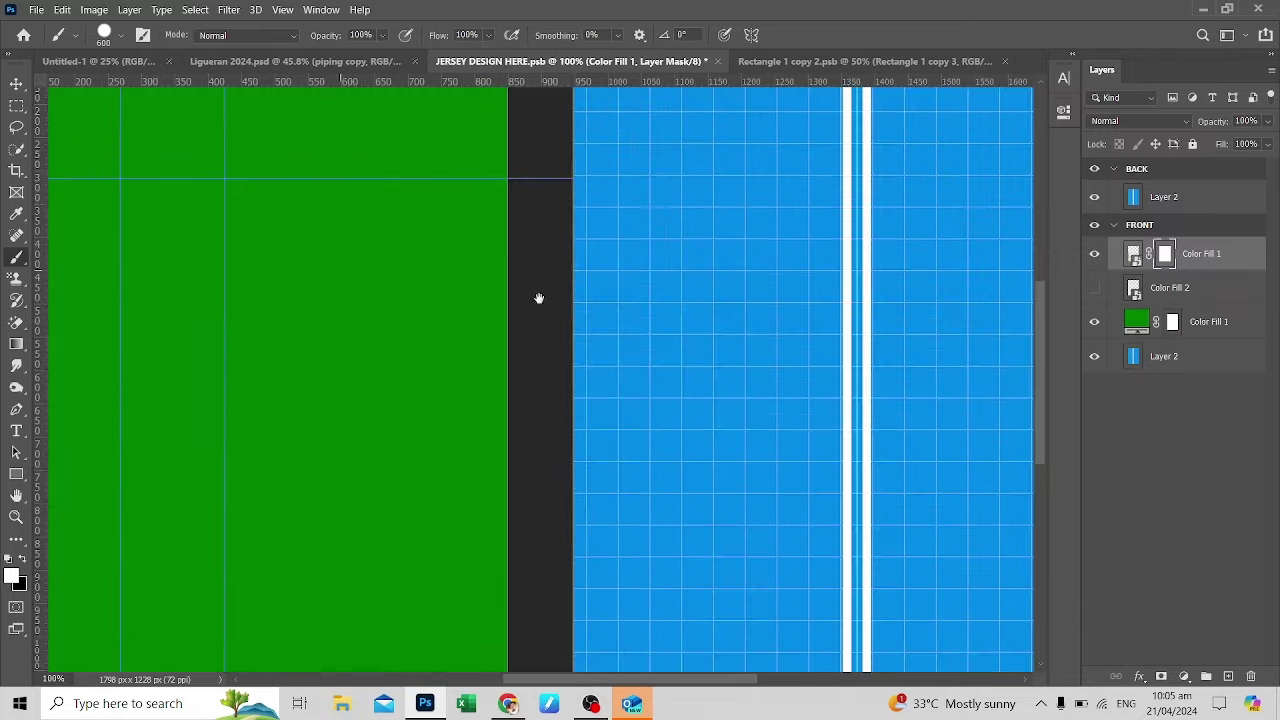
{"action": "key", "text": "bracketleft"}
{"action": "key", "text": "bracketleft"}
{"action": "key", "text": "bracketleft"}
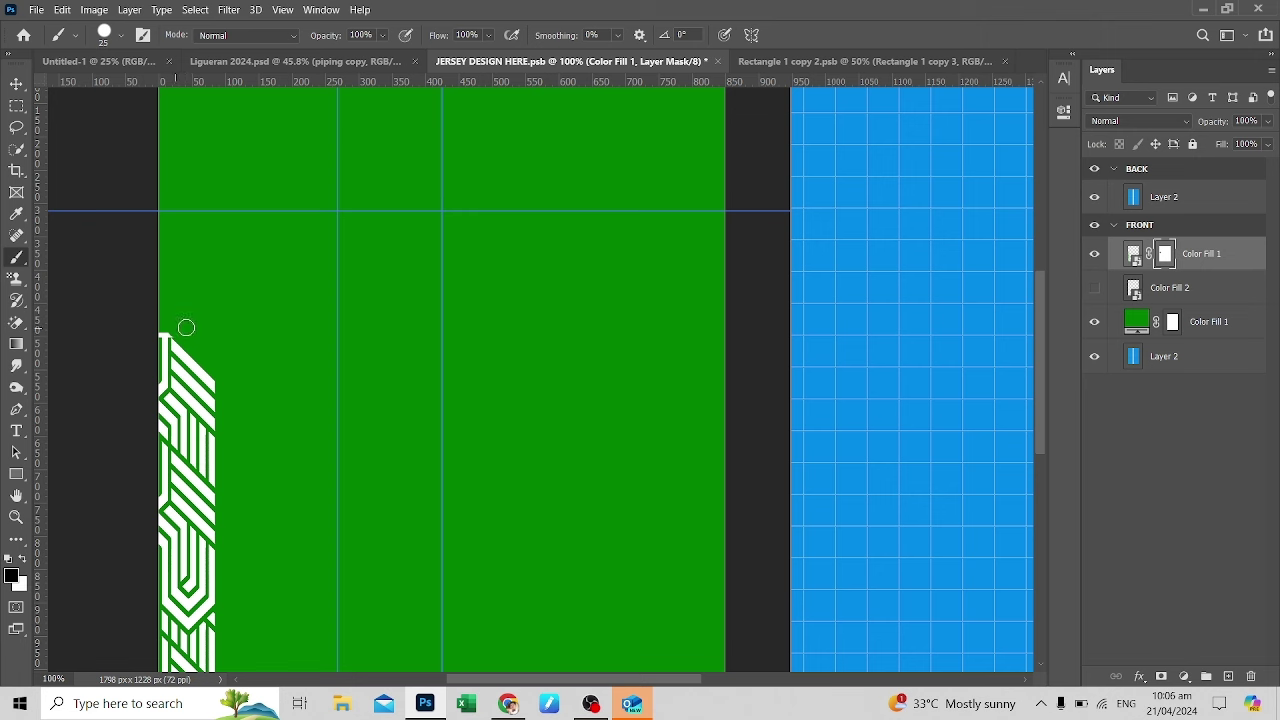
{"action": "key", "text": "v"}
Save JERSEY DESIGN HERE repeatedly and check the Ligueran 2024 mockup
{"action": "key", "text": "ctrl+s"}
{"action": "left_click", "coordinate": [300, 61]}
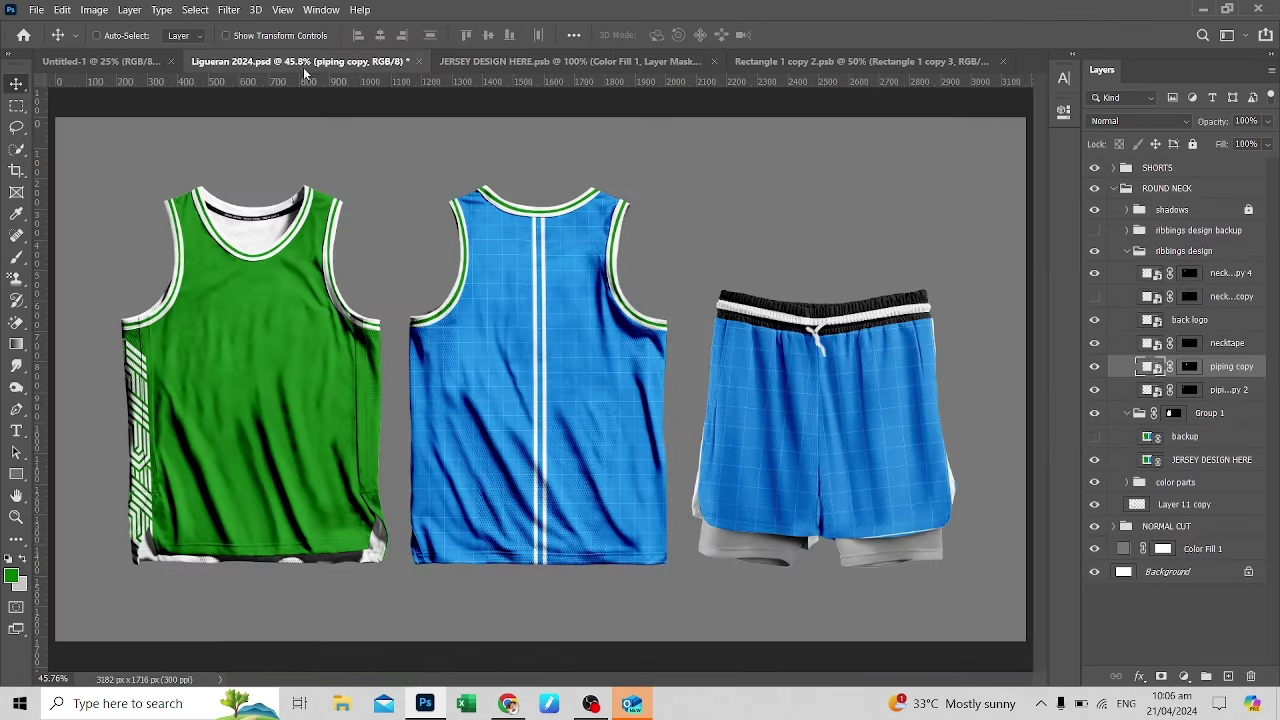
{"action": "left_click", "coordinate": [590, 61]}
{"action": "key", "text": "ctrl+s"}
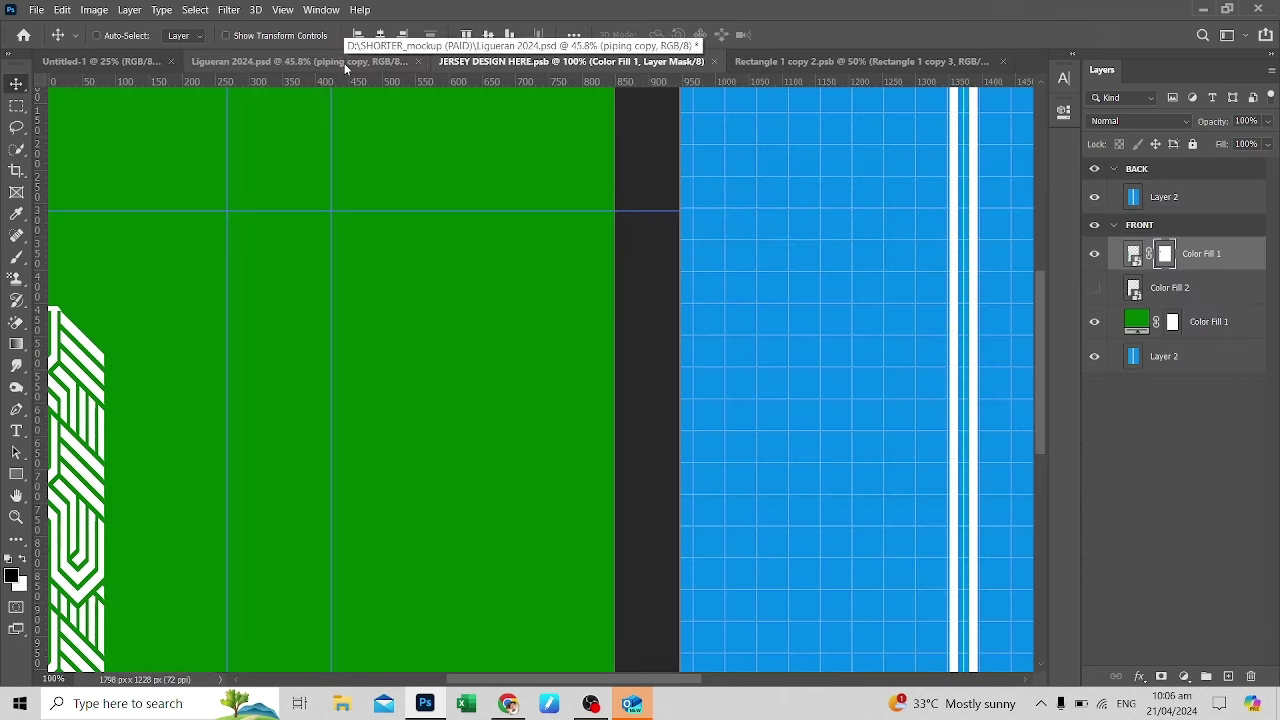
{"action": "left_click", "coordinate": [345, 62]}
{"action": "left_click", "coordinate": [590, 61]}
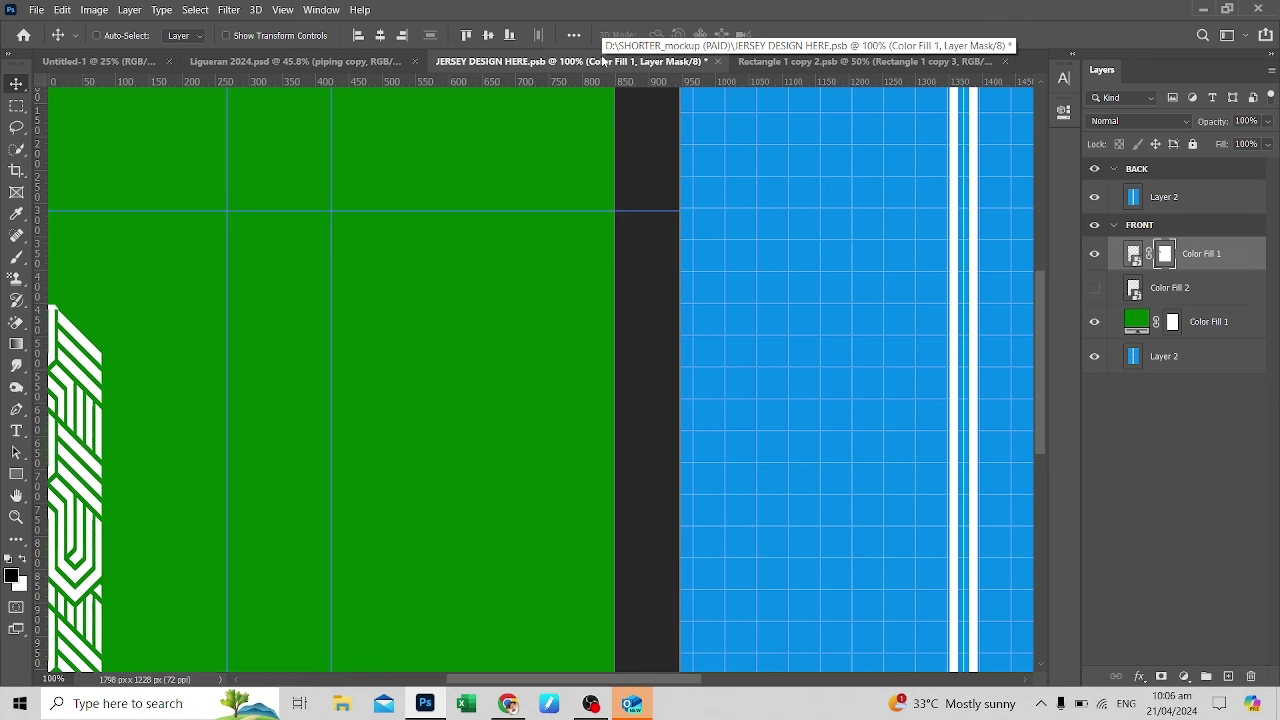
{"action": "key", "text": "ctrl+s"}
{"action": "left_click", "coordinate": [355, 61]}
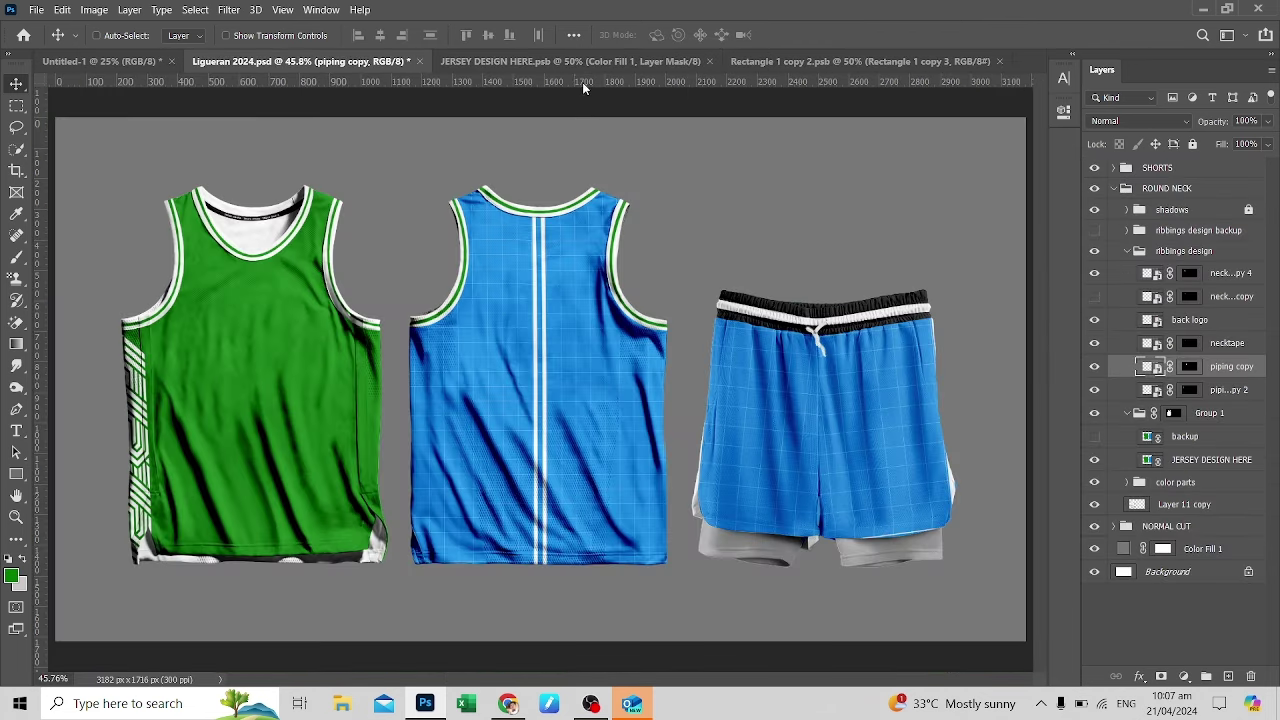
Skew the pattern strip's top edge into a slant with Free Transform
{"action": "left_click", "coordinate": [584, 61]}
{"action": "left_click", "coordinate": [369, 61]}
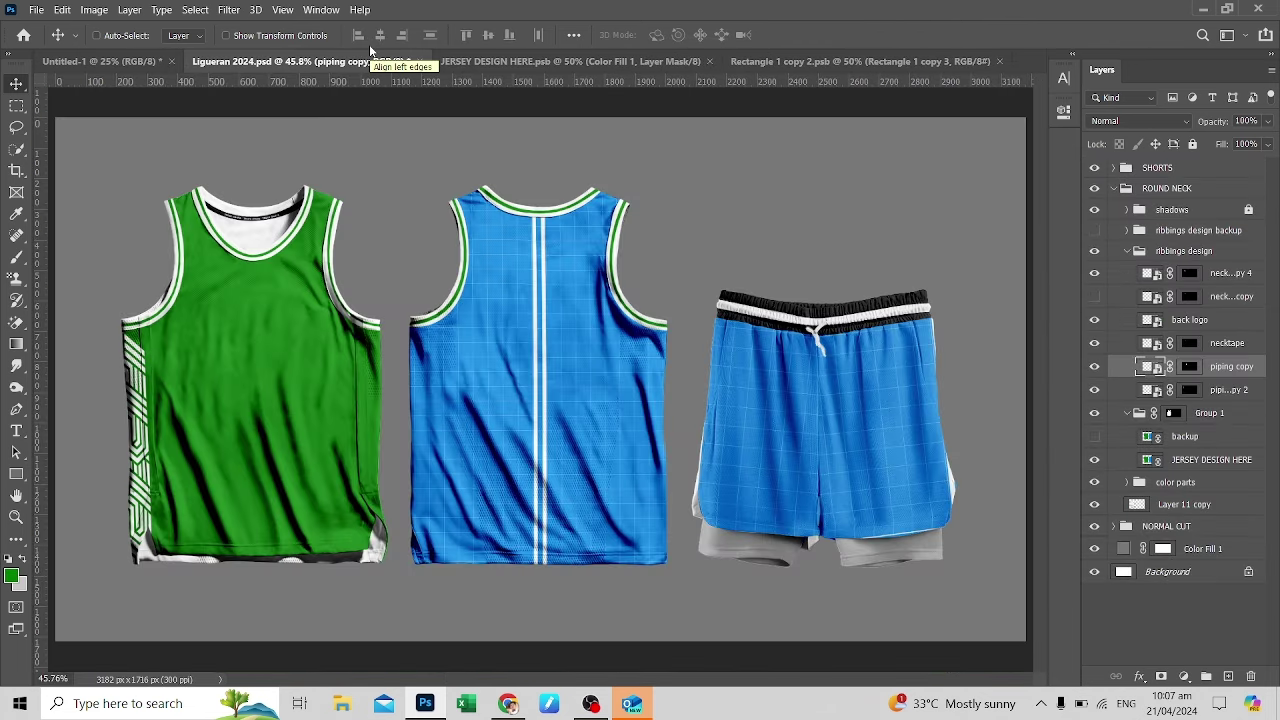
{"action": "left_click", "coordinate": [570, 61]}
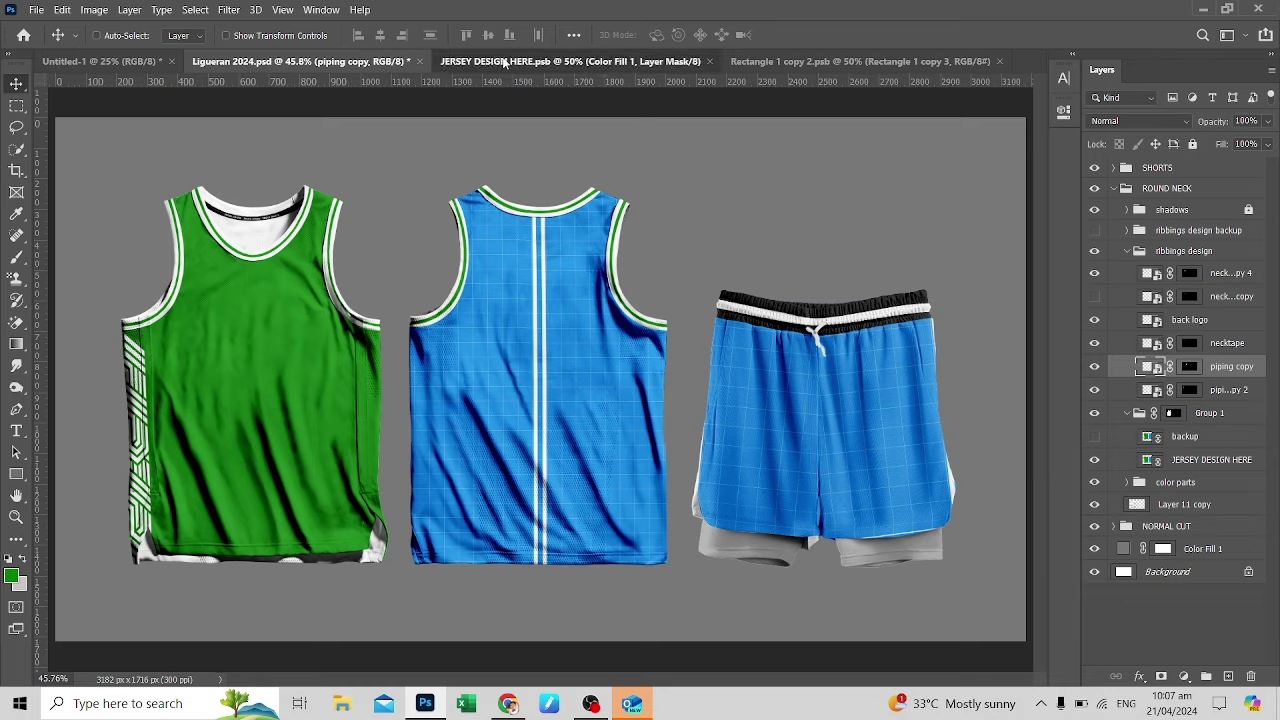
{"action": "left_click", "coordinate": [1163, 258]}
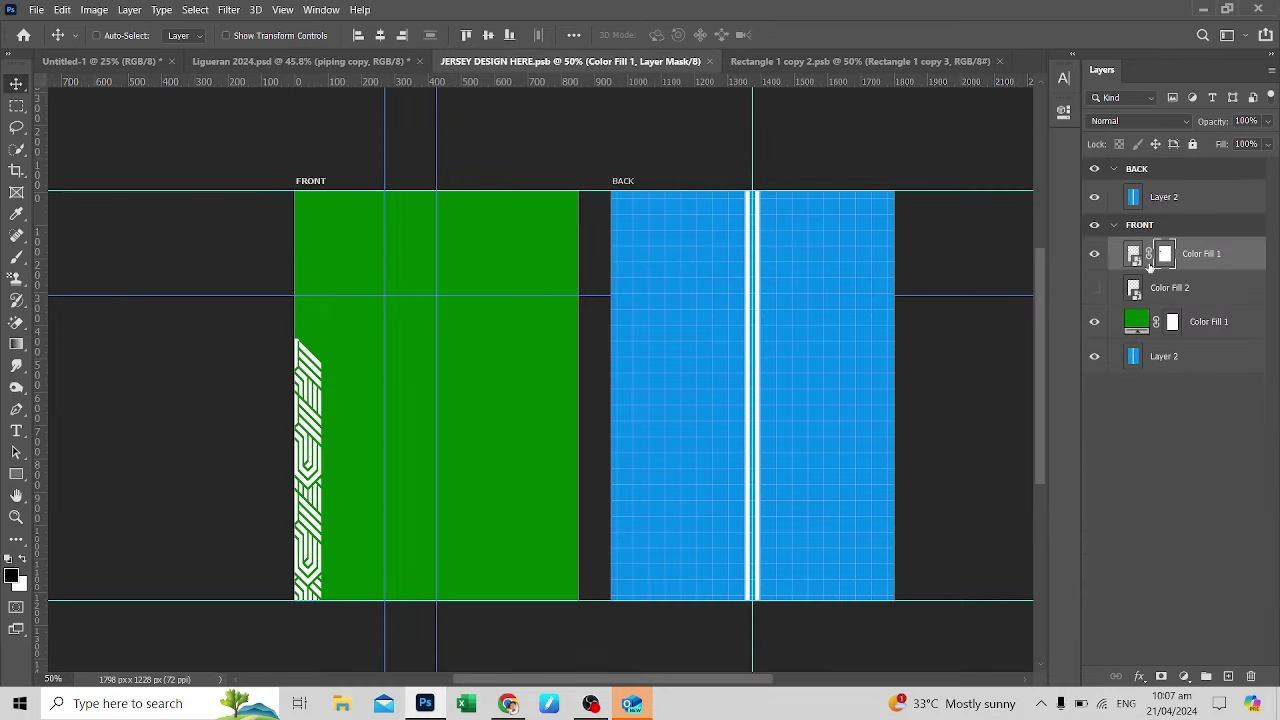
{"action": "key", "text": "ctrl+t"}
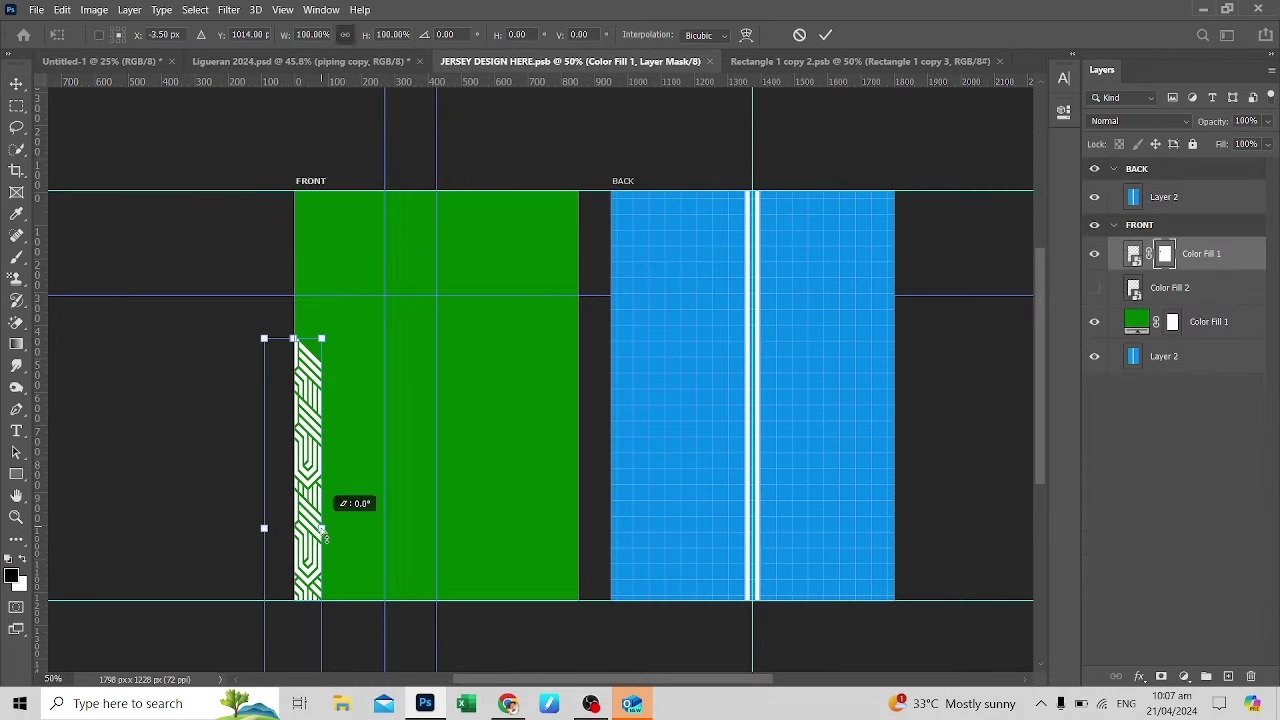
{"action": "left_click_drag", "start_coordinate": [325, 537], "coordinate": [322, 575]}
{"action": "key", "text": "Return"}
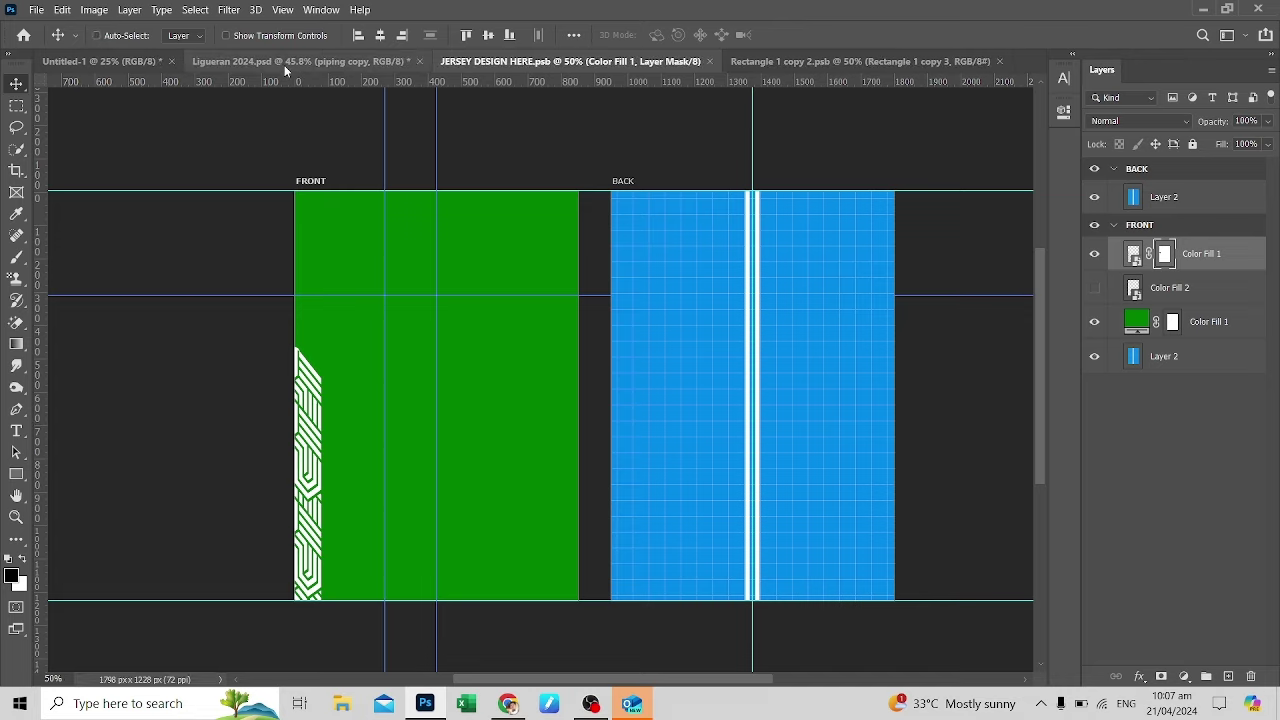
Nudge the slanted strip upward and compare it on the Ligueran mockup
{"action": "left_click", "coordinate": [285, 64]}
{"action": "left_click", "coordinate": [555, 60]}
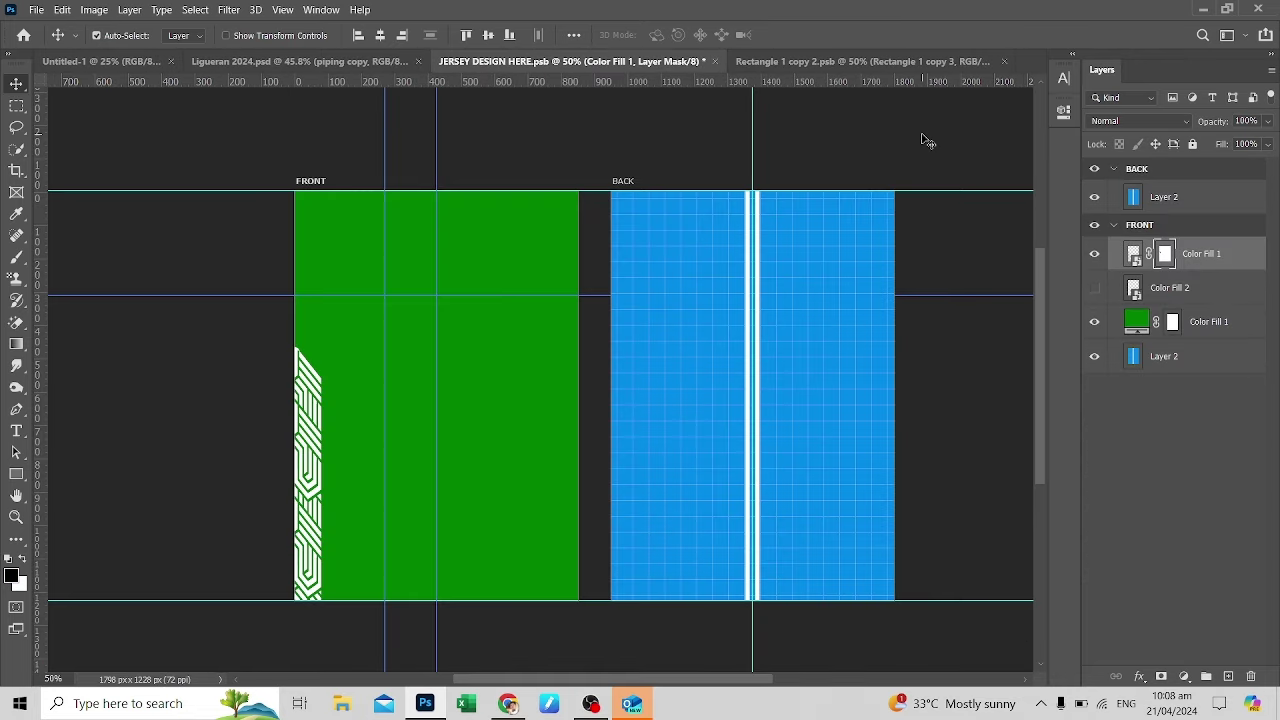
{"action": "key", "text": "shift+Up"}
{"action": "key", "text": "shift+Up"}
{"action": "left_click", "coordinate": [222, 60]}
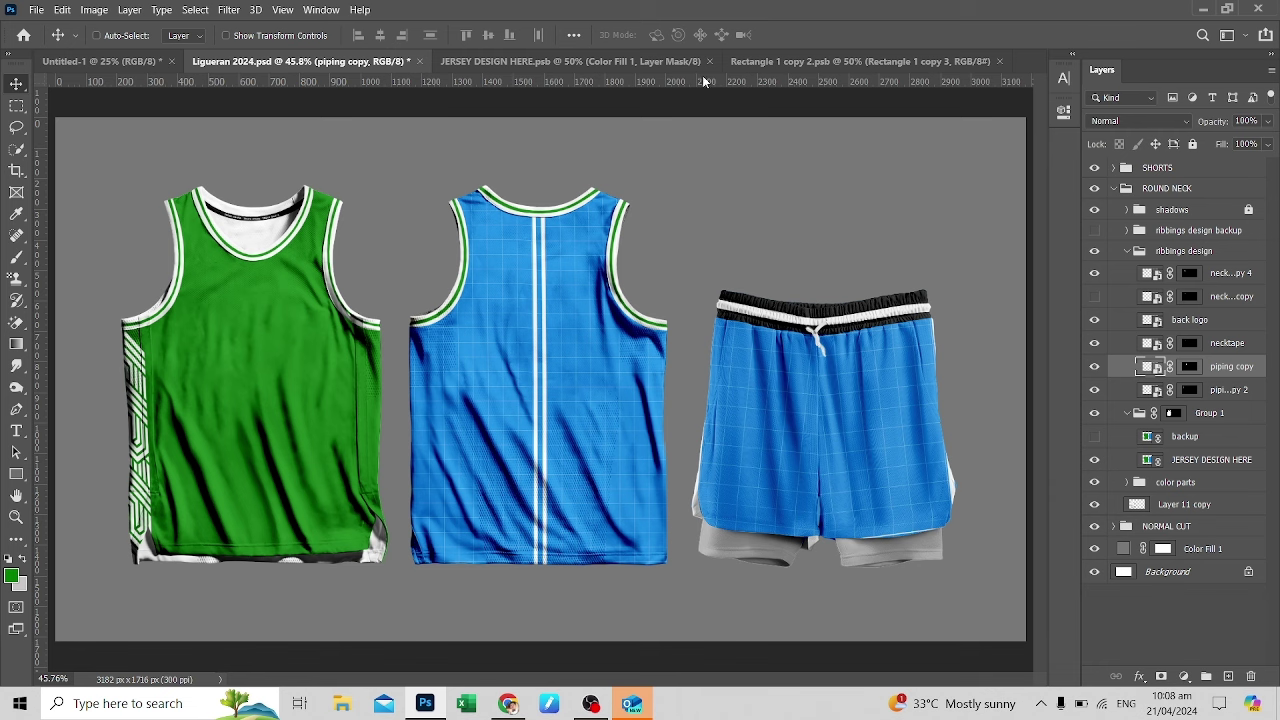
{"action": "left_click", "coordinate": [541, 61]}
Change the front's Color Fill to a brighter green
{"action": "double_click", "coordinate": [1136, 321]}
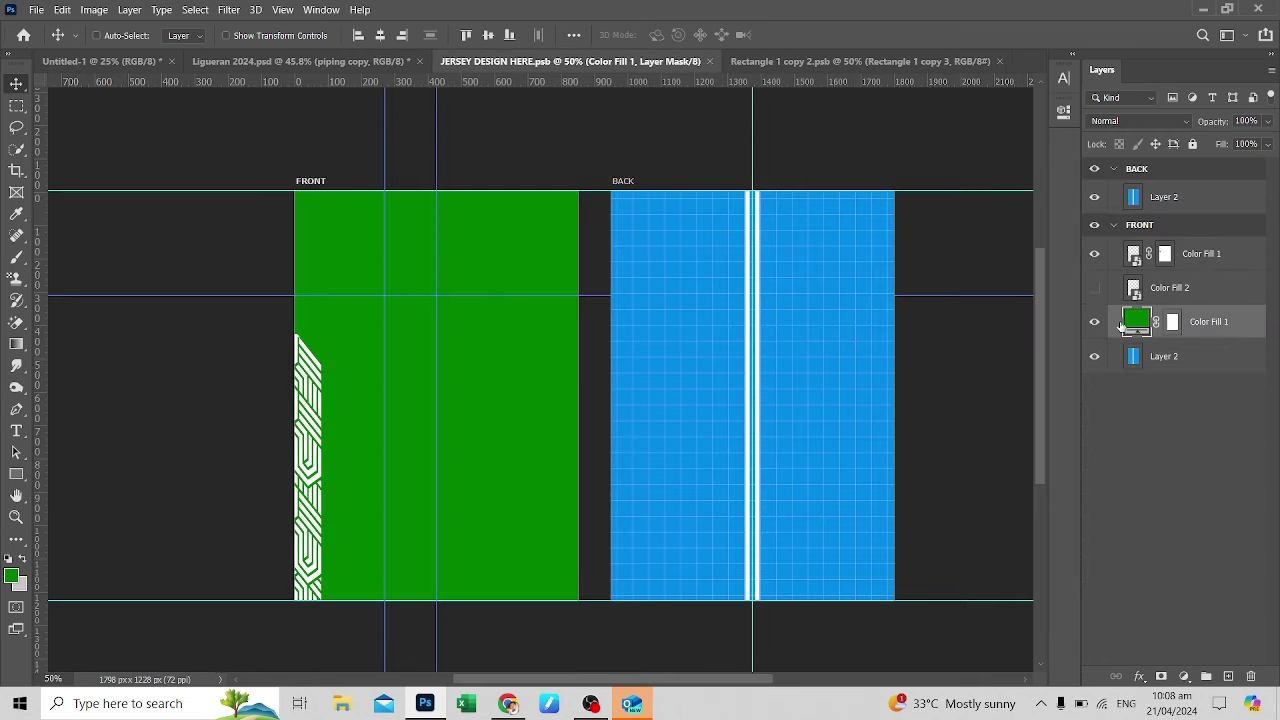
{"action": "left_click", "coordinate": [1166, 417]}
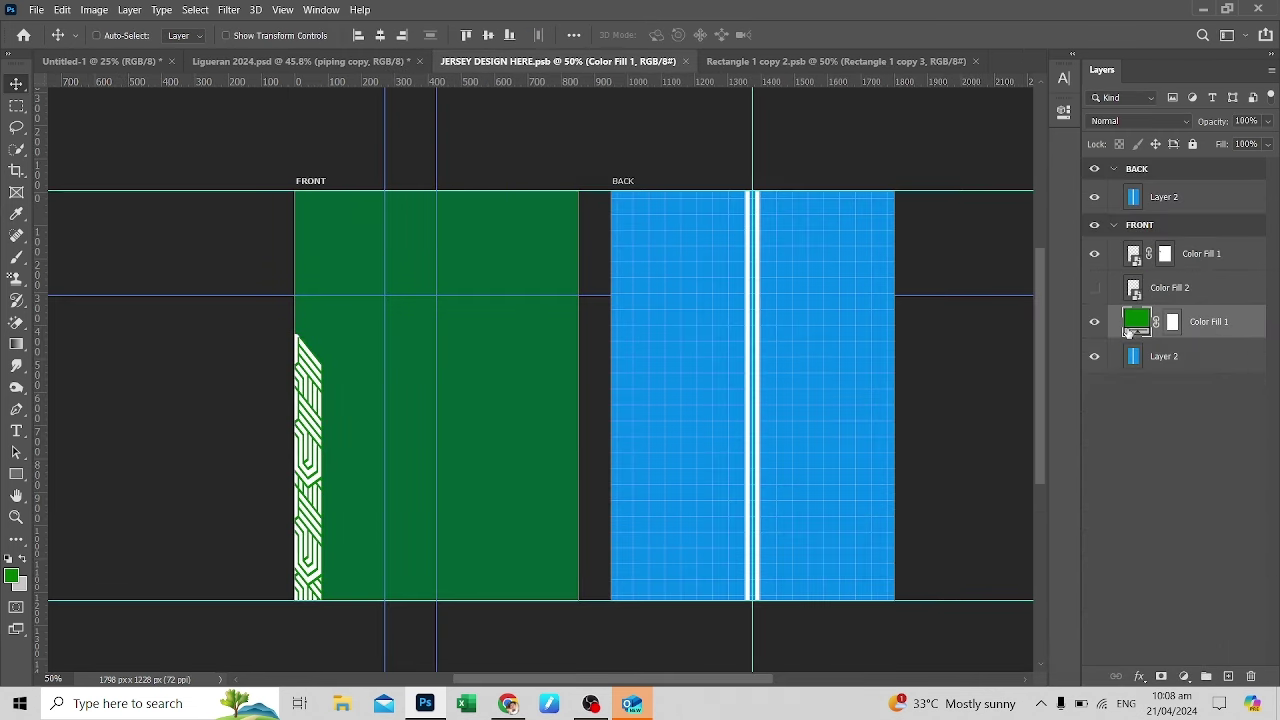
{"action": "double_click", "coordinate": [1136, 321]}
{"action": "left_click_drag", "start_coordinate": [1005, 518], "coordinate": [1005, 537]}
{"action": "key", "text": "Return"}
Sample the front green and update the pattern strip's smart-object contents, saving them
{"action": "left_click", "coordinate": [1136, 256]}
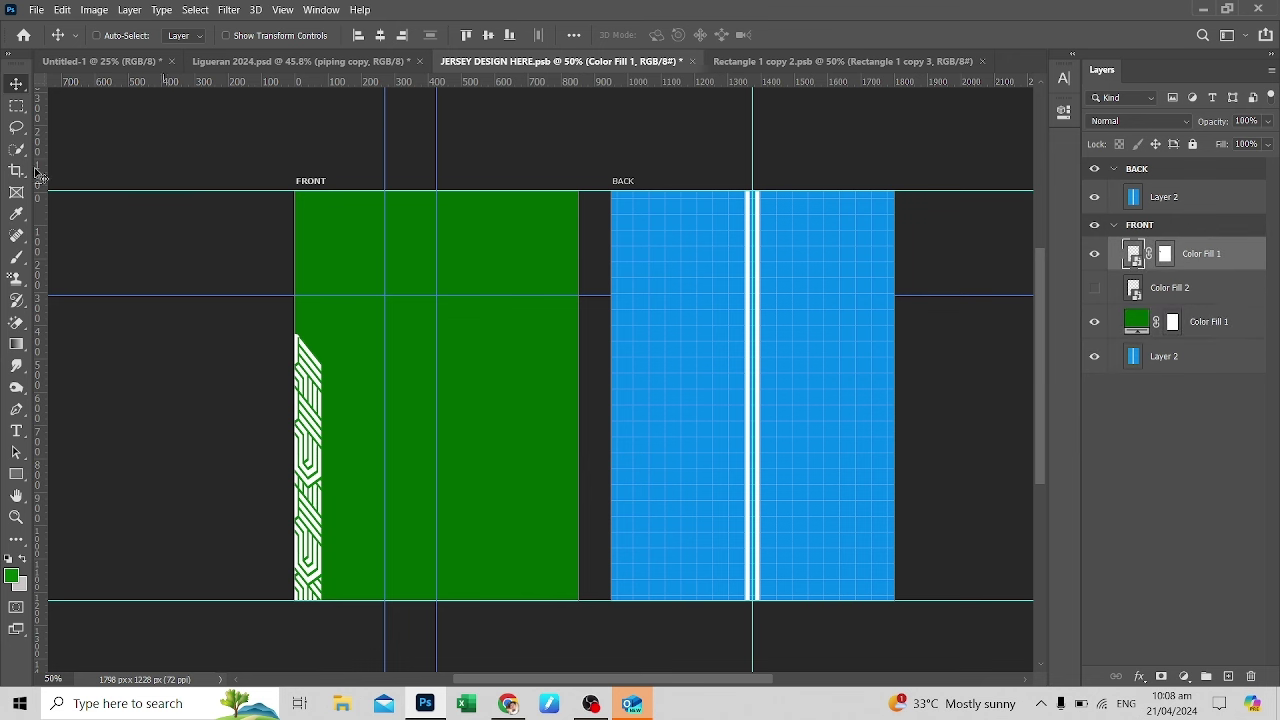
{"action": "left_click", "coordinate": [16, 214]}
{"action": "left_click", "coordinate": [516, 378]}
{"action": "double_click", "coordinate": [1133, 254]}
{"action": "double_click", "coordinate": [1138, 176]}
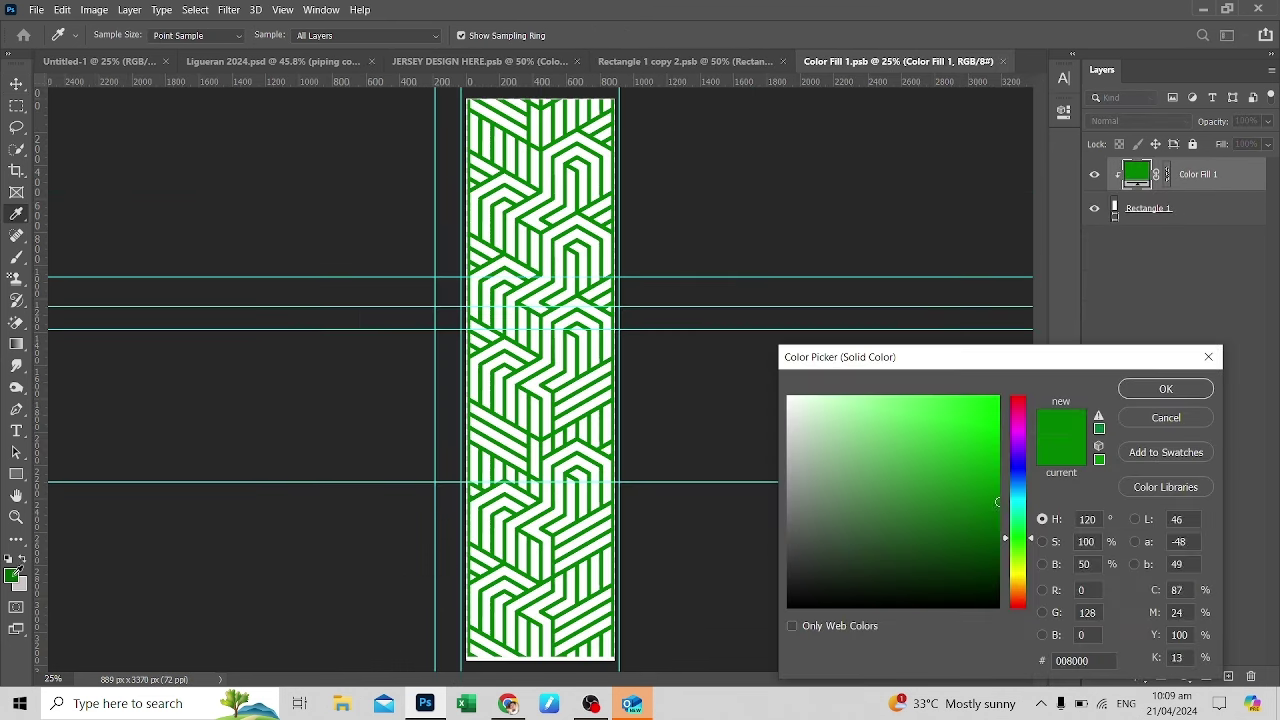
{"action": "key", "text": "Return"}
{"action": "key", "text": "ctrl+s"}
{"action": "key", "text": "ctrl+w"}
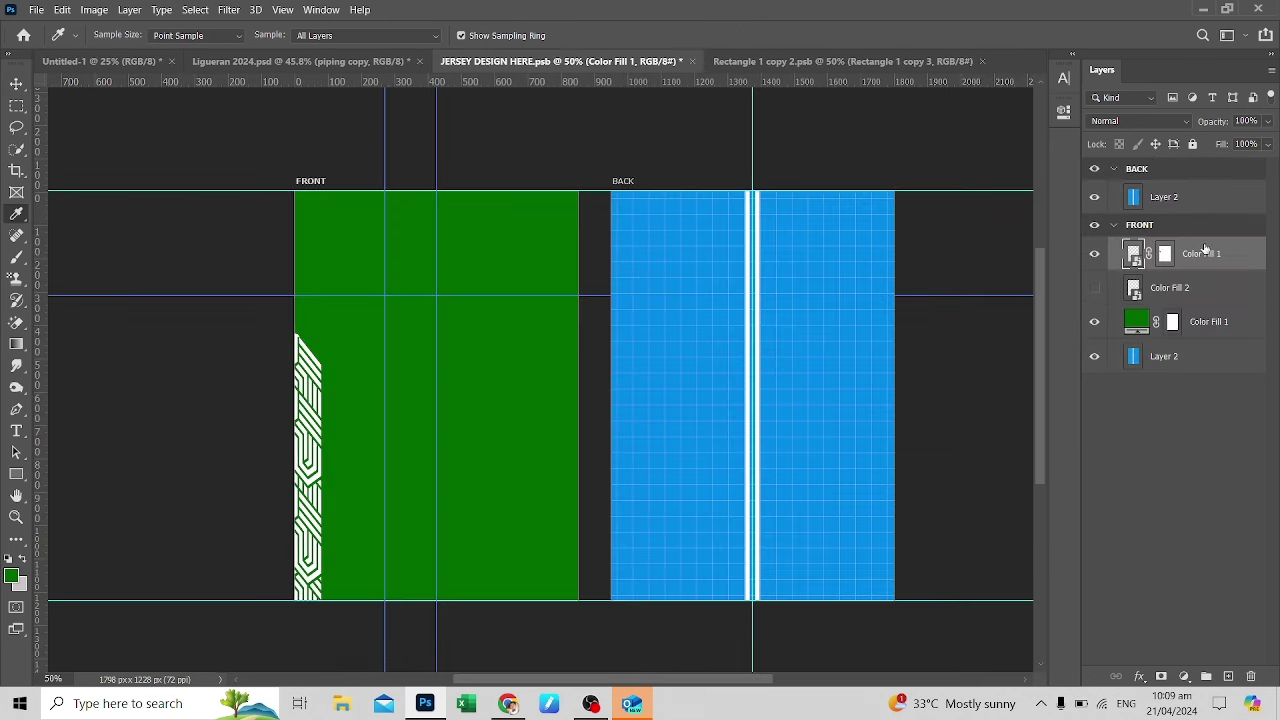
Copy the marquee-selected pattern strip onto a new layer
{"action": "left_click", "coordinate": [16, 106]}
{"action": "left_click_drag", "start_coordinate": [293, 317], "coordinate": [331, 604]}
{"action": "key", "text": "ctrl+j"}
{"action": "key", "text": "ctrl+t"}
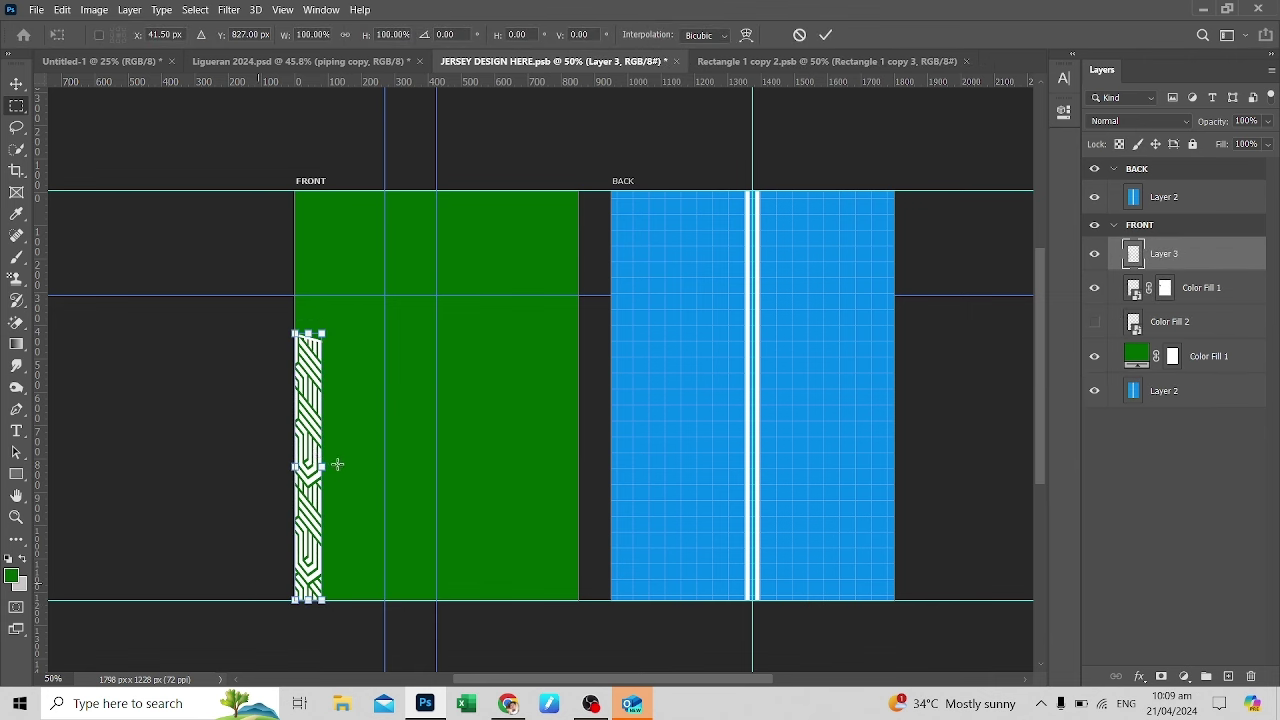
{"action": "key", "text": "ctrl+t"}
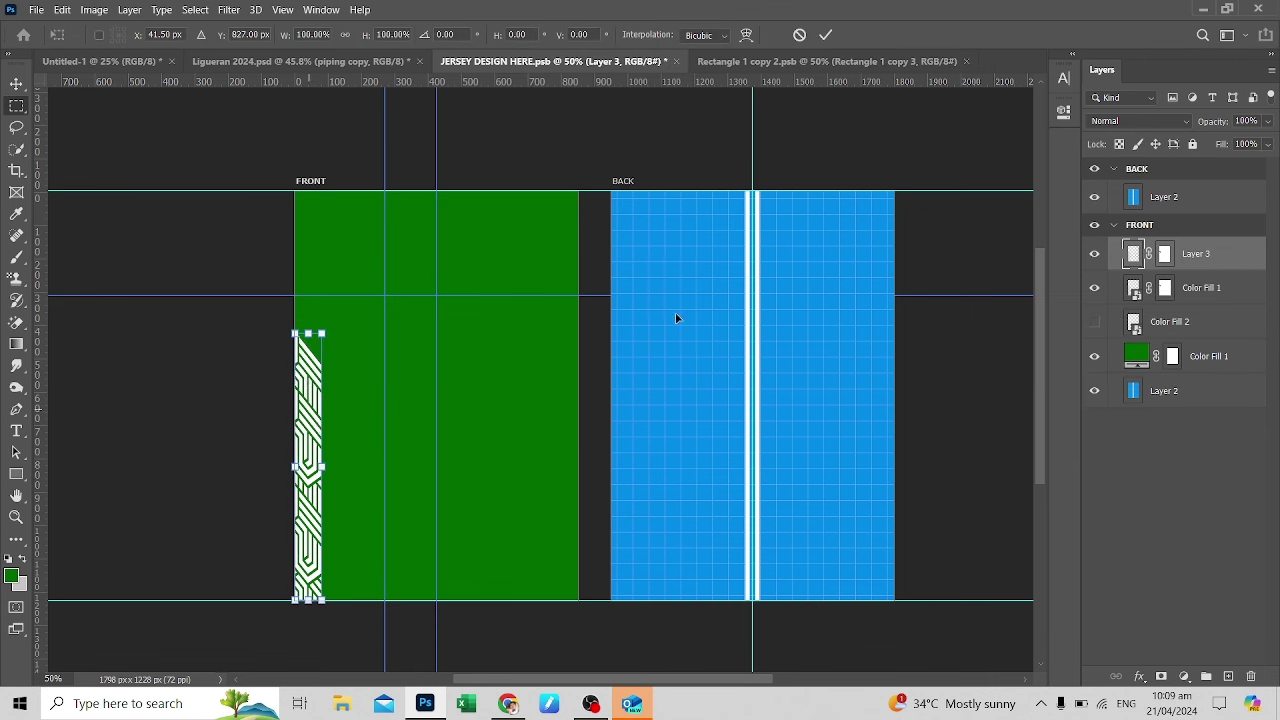
Flip the copied strip horizontally, move it to the front's right edge, and save
{"action": "right_click", "coordinate": [303, 378]}
{"action": "left_click", "coordinate": [345, 657]}
{"action": "left_click_drag", "start_coordinate": [308, 437], "coordinate": [563, 437]}
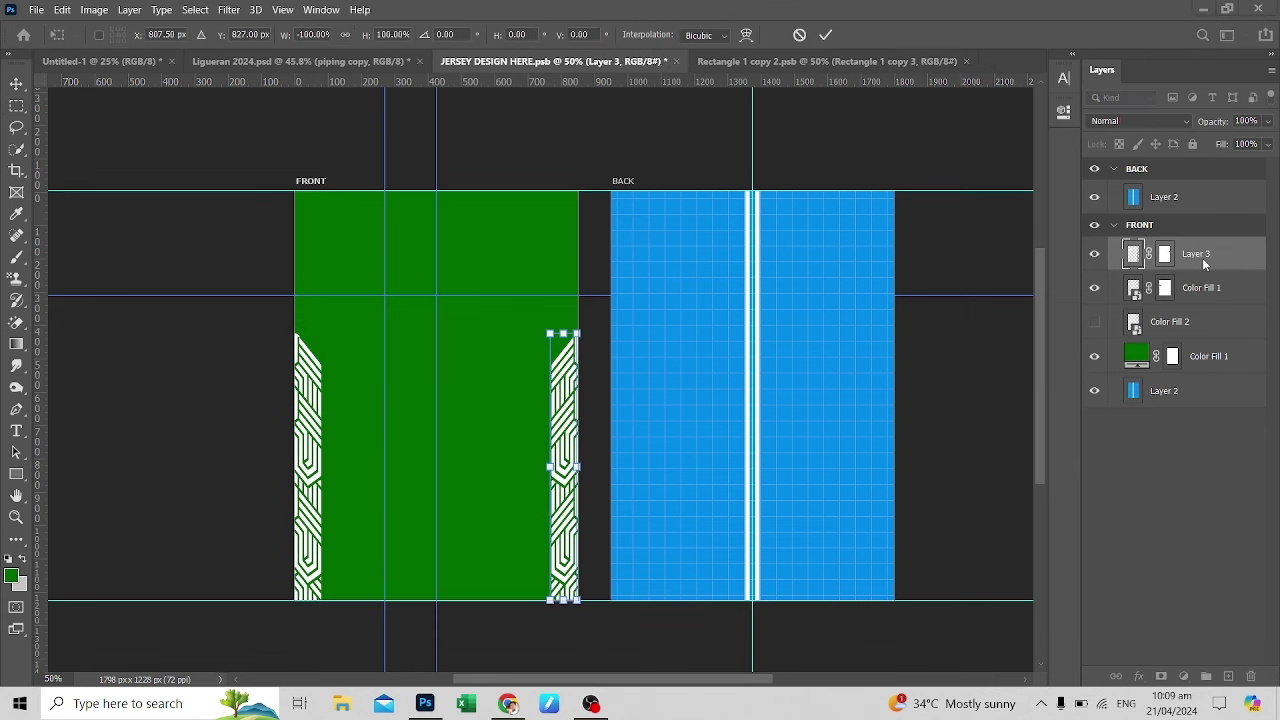
{"action": "key", "text": "Return"}
{"action": "key", "text": "ctrl+s"}
{"action": "left_click", "coordinate": [300, 61]}
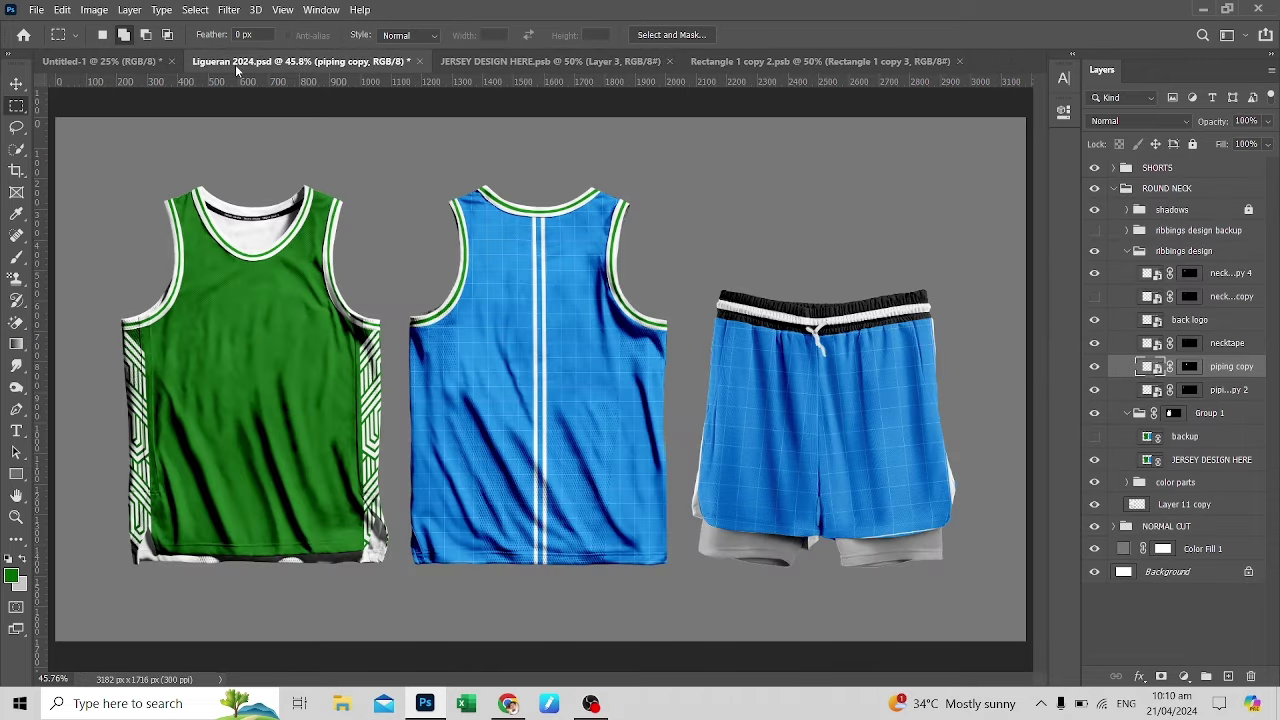
Widen the right pattern strip inward and check it on the mockup
{"action": "left_click", "coordinate": [550, 61]}
{"action": "key", "text": "ctrl+t"}
{"action": "left_click_drag", "start_coordinate": [549, 466], "coordinate": [545, 469]}
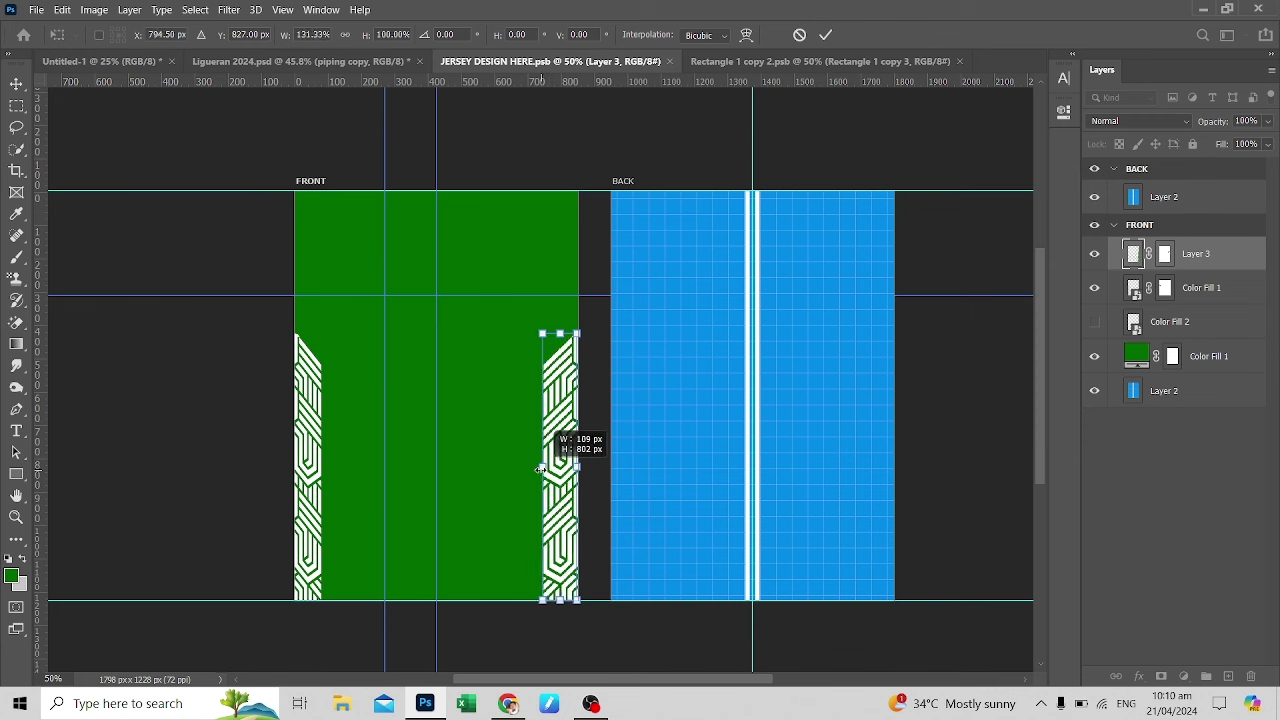
{"action": "key", "text": "Return"}
{"action": "left_click", "coordinate": [388, 63]}
{"action": "left_click", "coordinate": [550, 61]}
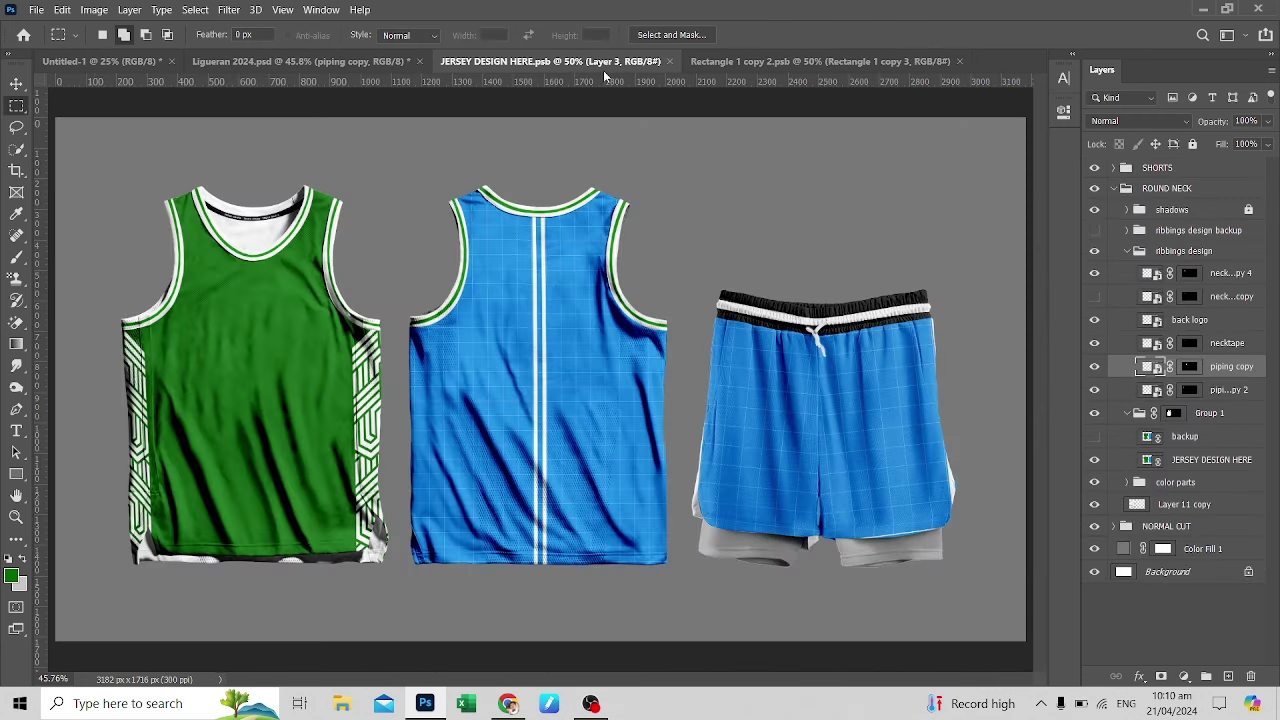
Mirror a copy of the widened strip onto the front's left edge and save
{"action": "key", "text": "ctrl+t"}
{"action": "right_click", "coordinate": [558, 340]}
{"action": "left_click", "coordinate": [600, 372]}
{"action": "left_click_drag", "start_coordinate": [560, 424], "coordinate": [315, 424]}
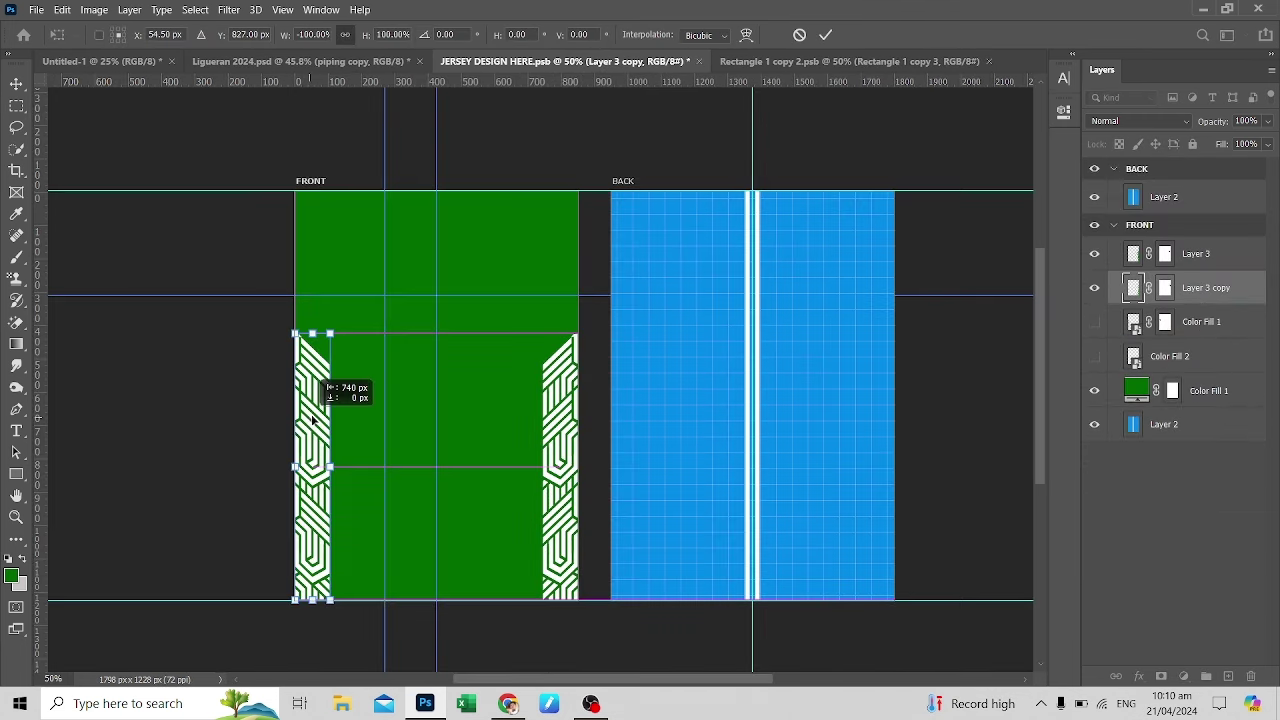
{"action": "key", "text": "Return"}
{"action": "key", "text": "ctrl+s"}
{"action": "left_click", "coordinate": [244, 63]}
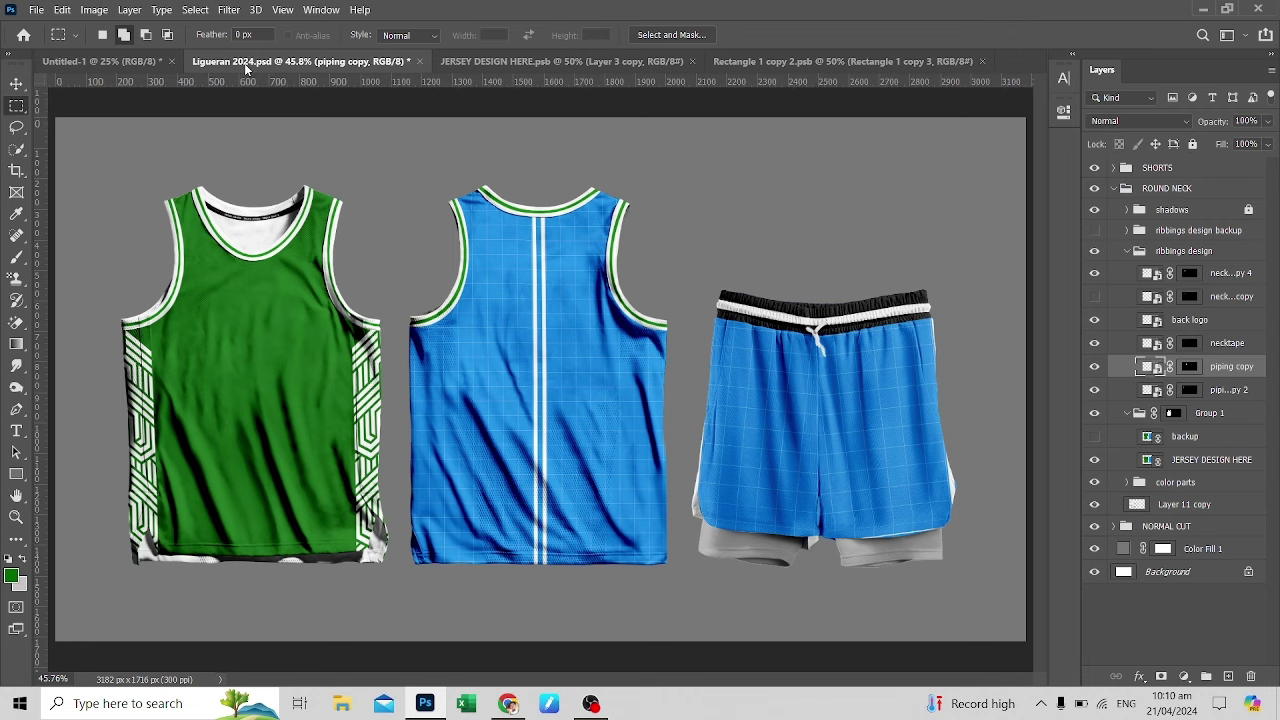
Drag the gold geometric pattern from its document into the jersey design
{"action": "key", "text": "ctrl+Tab"}
{"action": "key", "text": "ctrl+Tab"}
{"action": "key", "text": "ctrl+Tab"}
{"action": "key", "text": "ctrl+Tab"}
{"action": "left_click", "coordinate": [560, 61]}
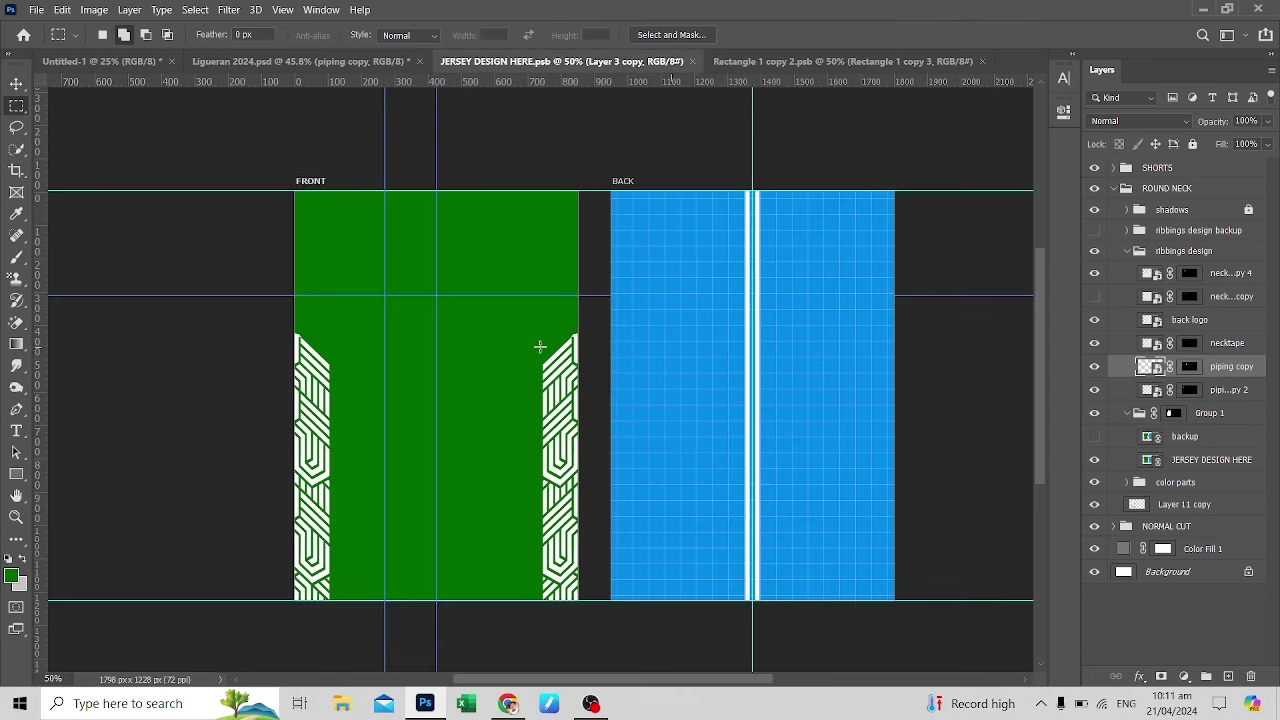
{"action": "key", "text": "ctrl+s"}
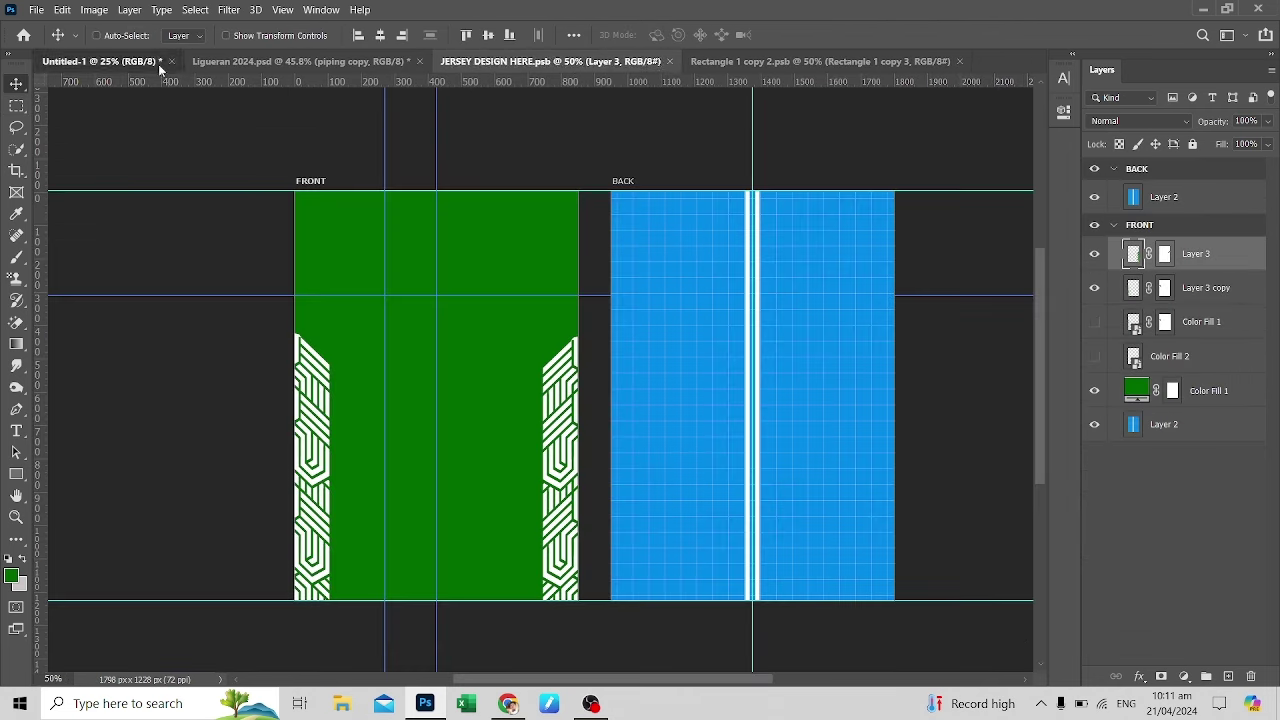
{"action": "left_click", "coordinate": [140, 60]}
{"action": "mouse_move", "coordinate": [440, 390]}
{"action": "left_mouse_down"}
{"action": "mouse_move", "coordinate": [485, 337]}
{"action": "mouse_move", "coordinate": [506, 234]}
{"action": "mouse_move", "coordinate": [506, 277]}
{"action": "left_mouse_up"}
Scale the gold pattern to fit across the top of the chest and save
{"action": "key", "text": "ctrl+minus"}
{"action": "key", "text": "ctrl+t"}
{"action": "left_click_drag", "start_coordinate": [643, 295], "coordinate": [569, 295]}
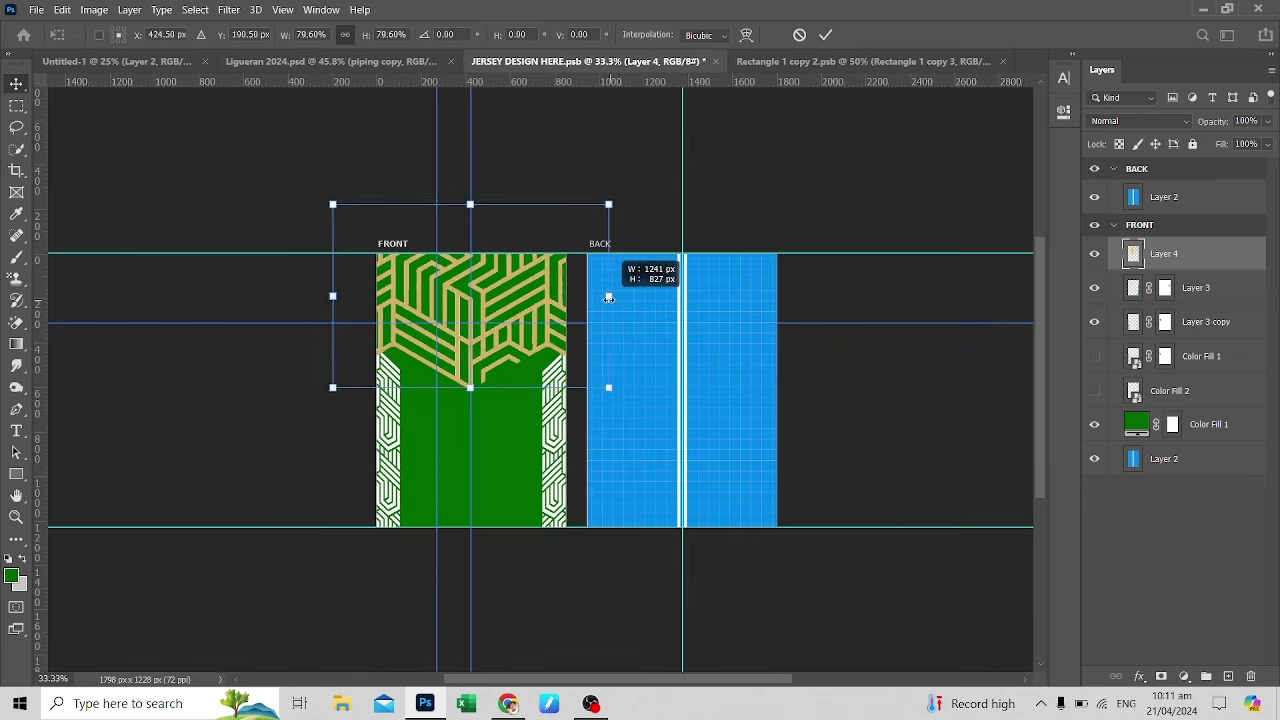
{"action": "left_click_drag", "start_coordinate": [569, 211], "coordinate": [571, 197]}
{"action": "key", "text": "Return"}
{"action": "key", "text": "ctrl+s"}
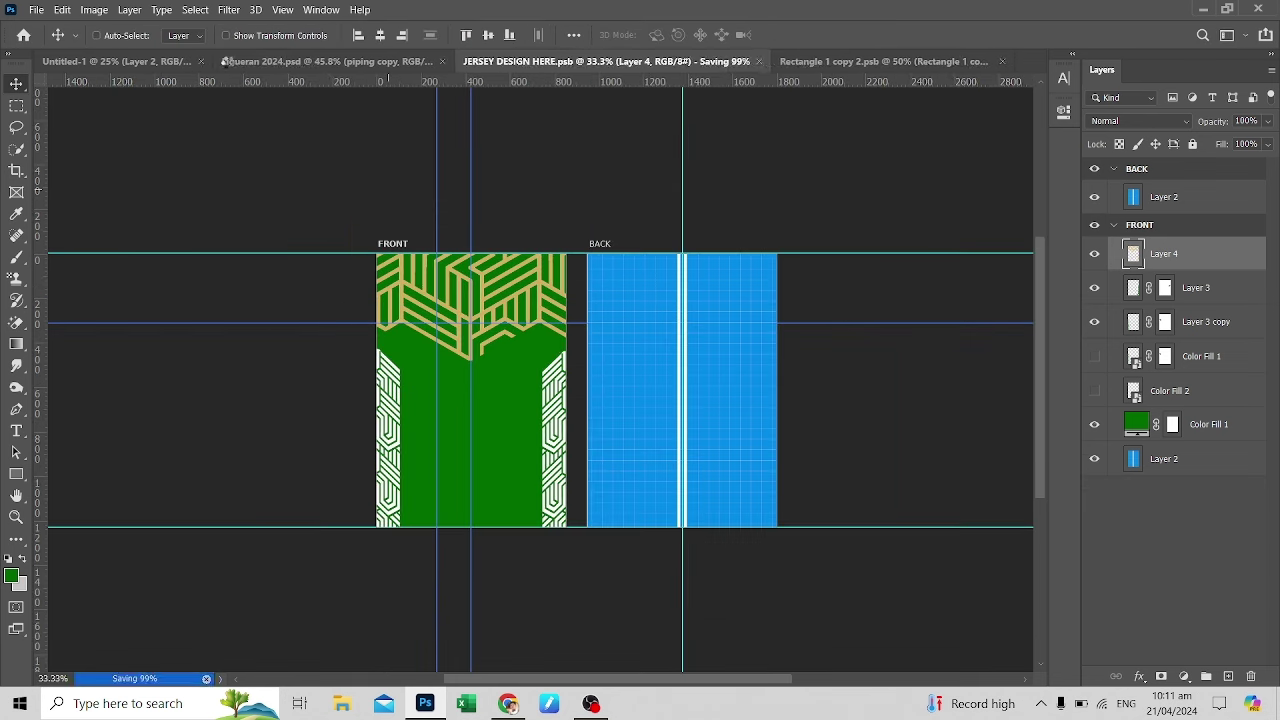
{"action": "left_click", "coordinate": [320, 61]}
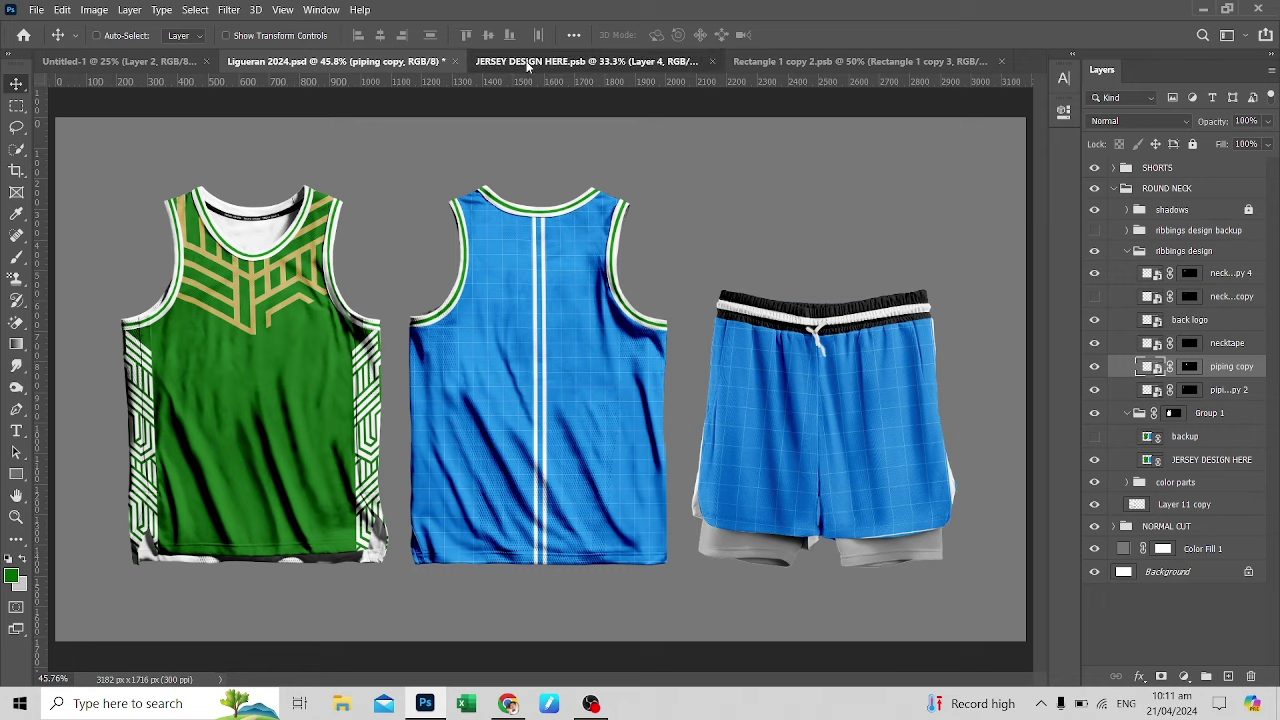
{"action": "left_click", "coordinate": [586, 61]}
Rescale the gold pattern from its corner, shrinking it to about 77%
{"action": "key", "text": "ctrl+t"}
{"action": "mouse_move", "coordinate": [594, 196]}
{"action": "left_mouse_down"}
{"action": "mouse_move", "coordinate": [474, 214]}
{"action": "mouse_move", "coordinate": [563, 213]}
{"action": "left_mouse_up"}
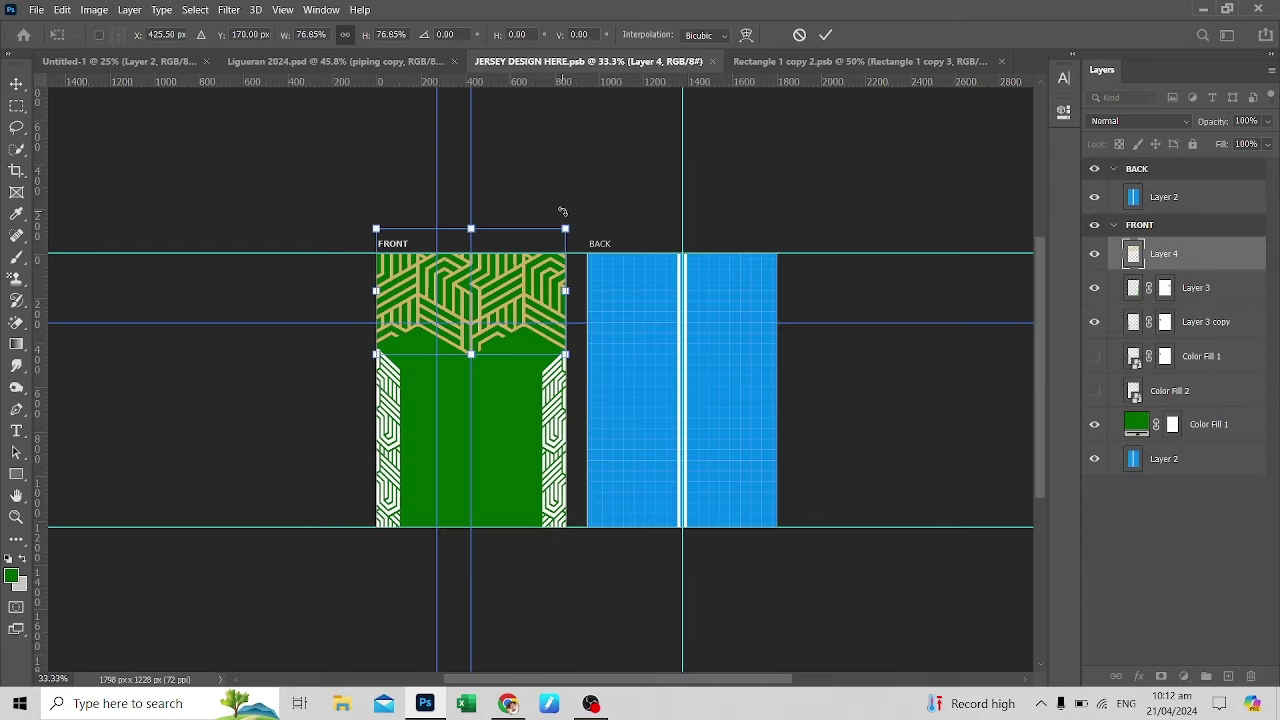
{"action": "key", "text": "Return"}
{"action": "left_click", "coordinate": [283, 61]}
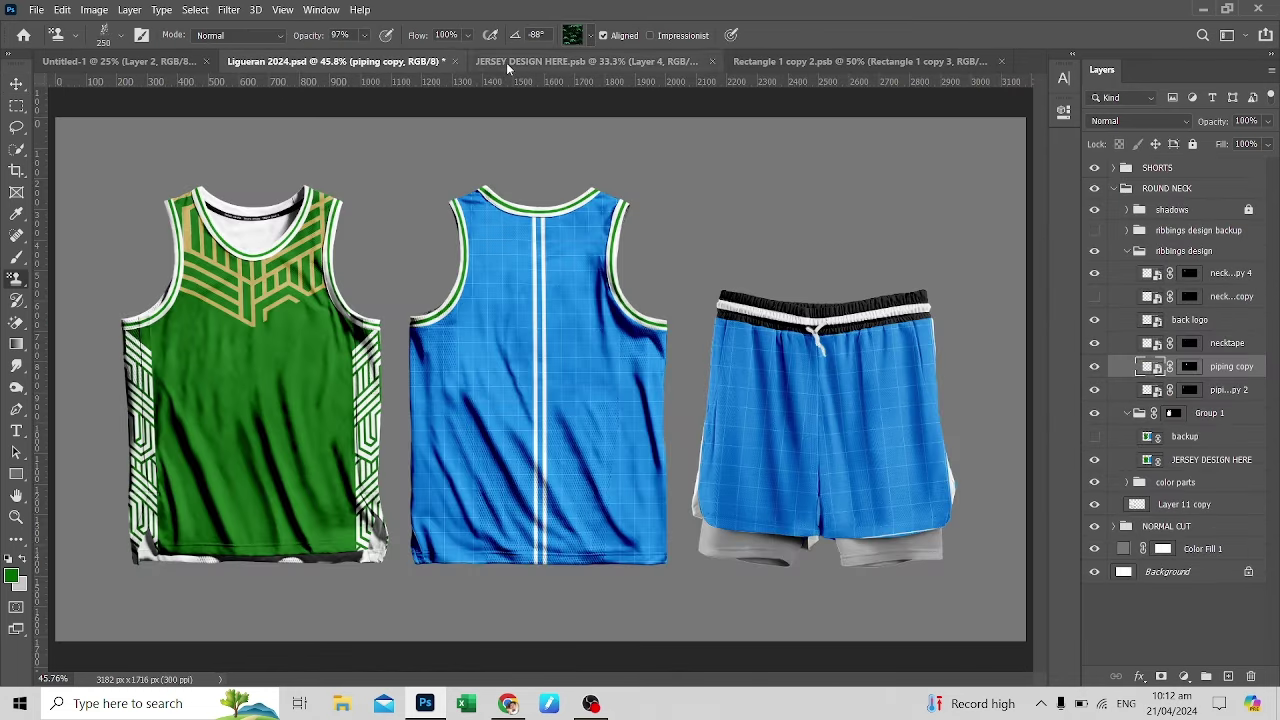
{"action": "left_click", "coordinate": [586, 61]}
{"action": "key", "text": "ctrl+t"}
{"action": "left_click_drag", "start_coordinate": [565, 229], "coordinate": [545, 238]}
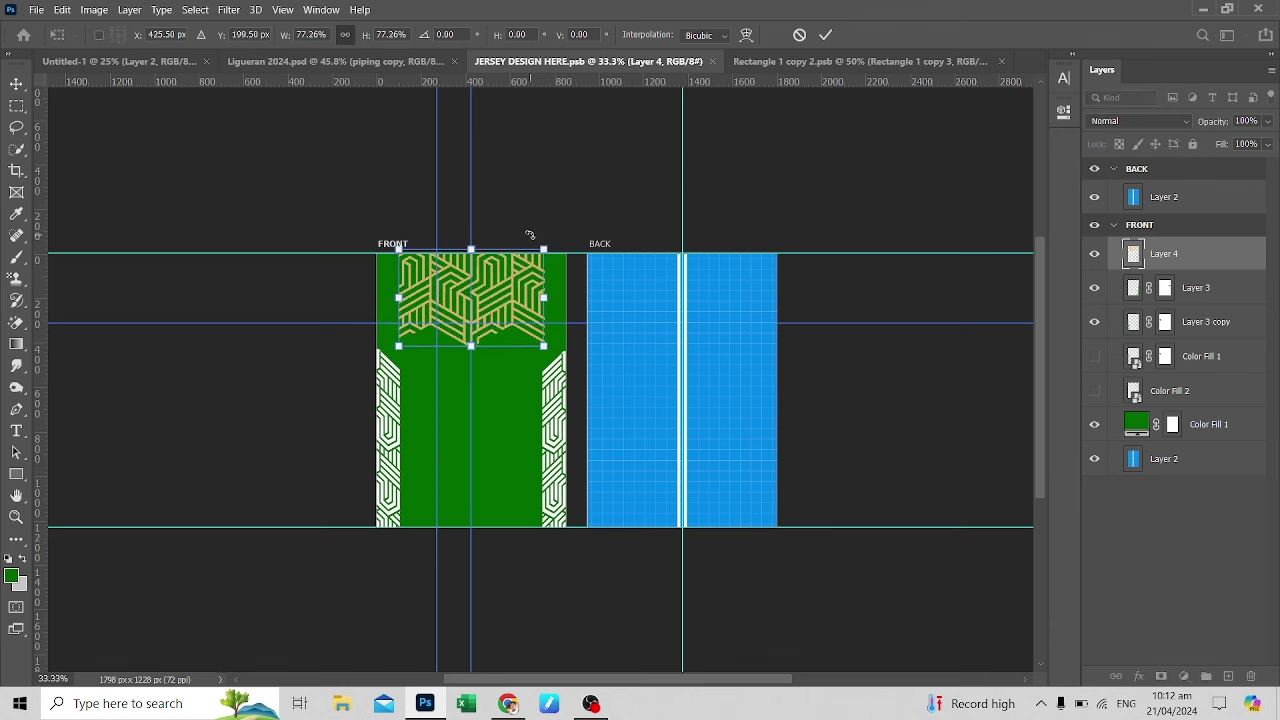
{"action": "key", "text": "Return"}
{"action": "left_click", "coordinate": [315, 62]}
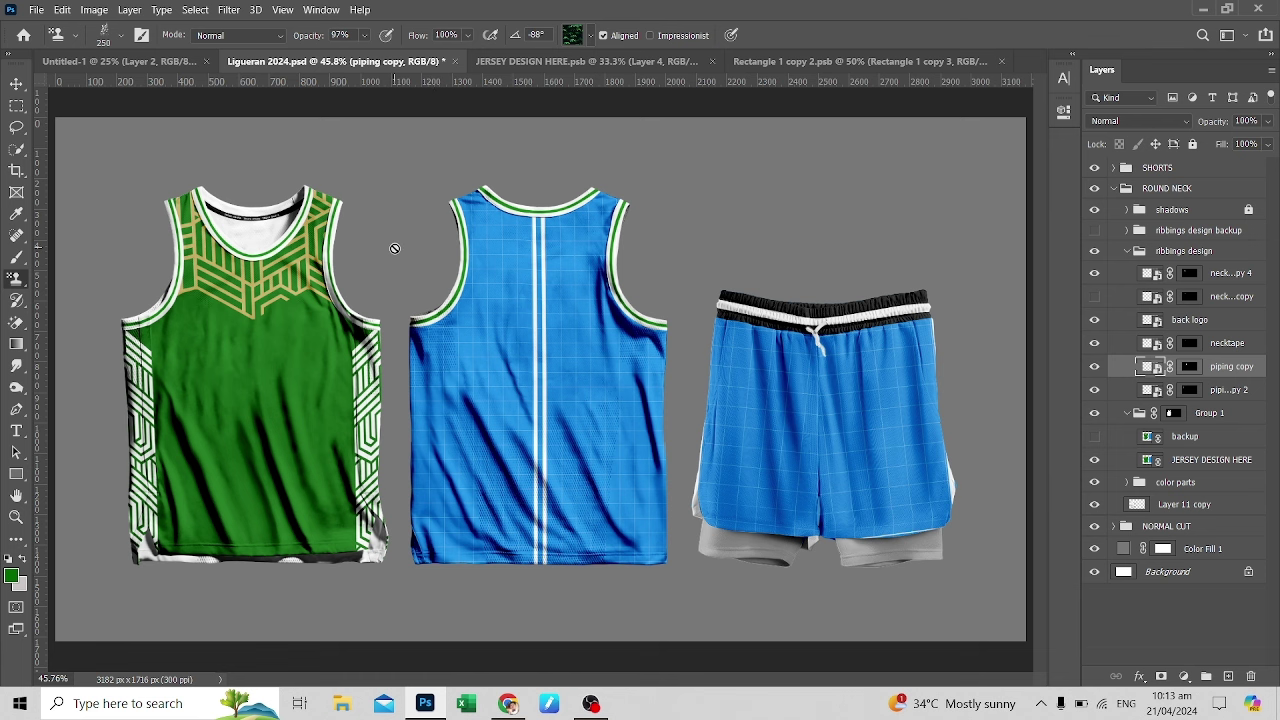
{"action": "left_click", "coordinate": [585, 62]}
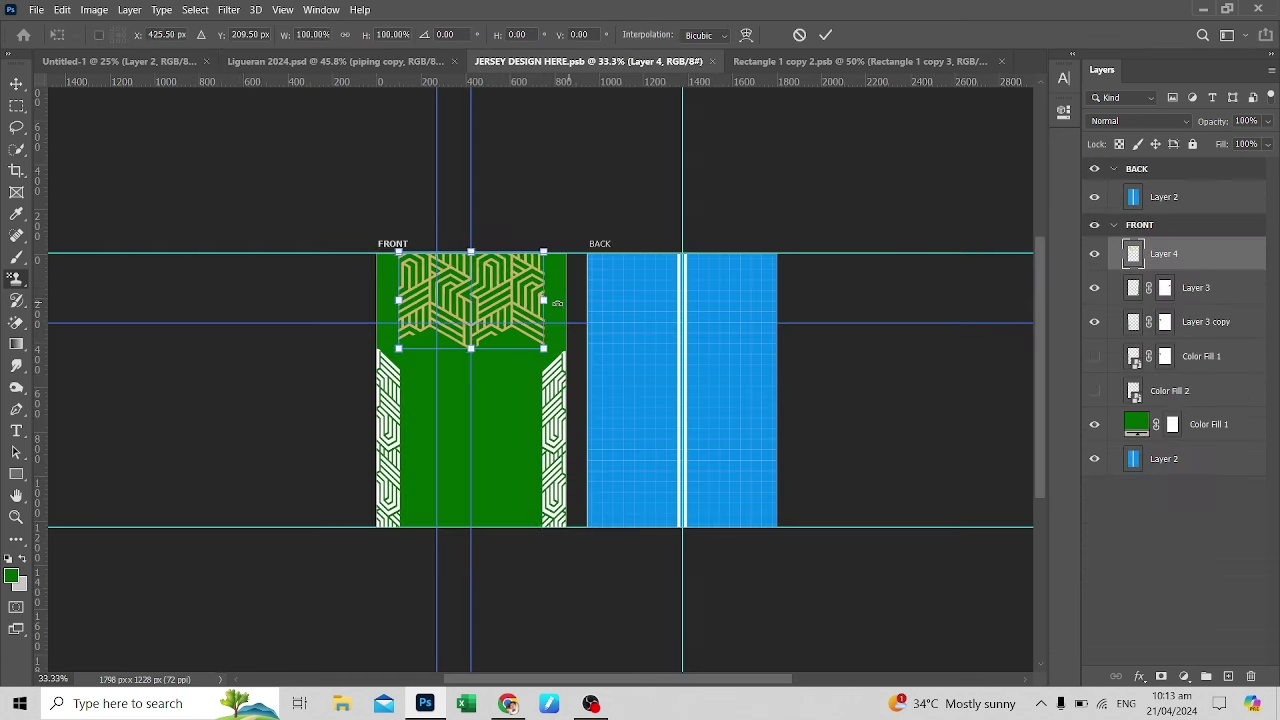
Commit the pattern transform, save, and review the updated Ligueran mockup
{"action": "key", "text": "Return"}
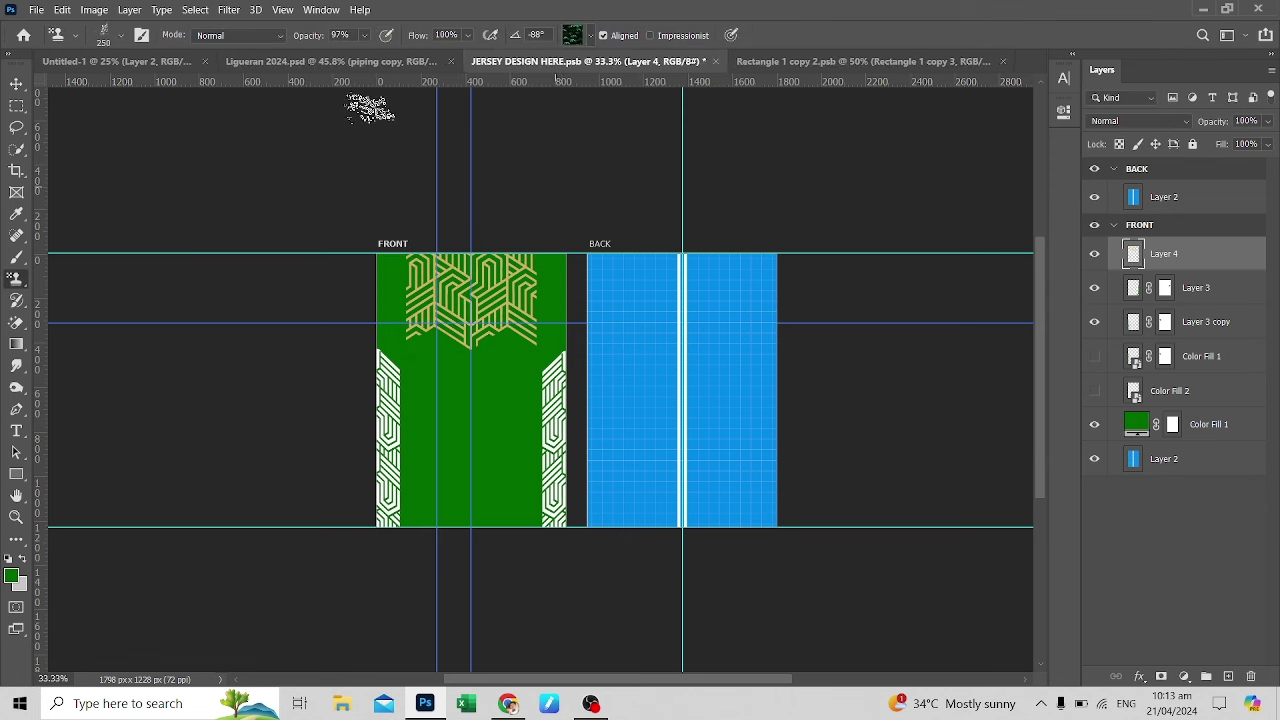
{"action": "key", "text": "ctrl+s"}
{"action": "left_click", "coordinate": [290, 62]}
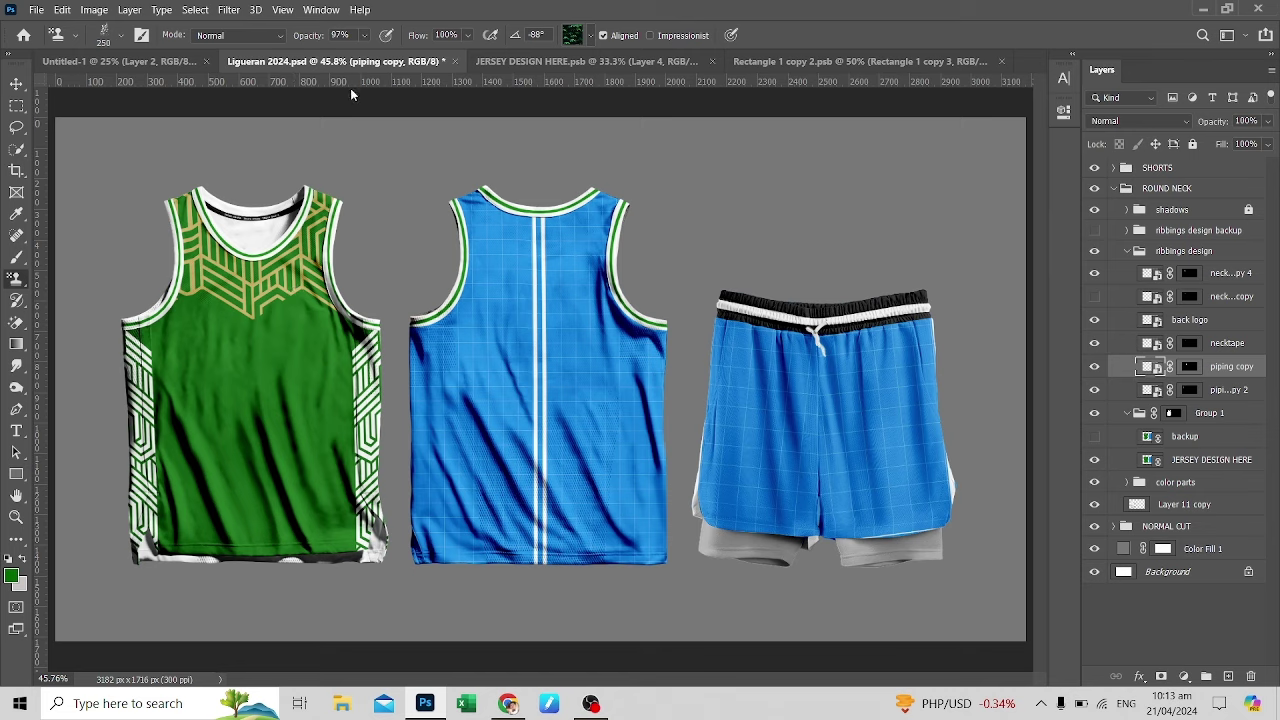
{"action": "key", "text": "v"}
{"action": "key", "text": "ctrl+Tab"}
{"action": "left_click", "coordinate": [355, 62]}
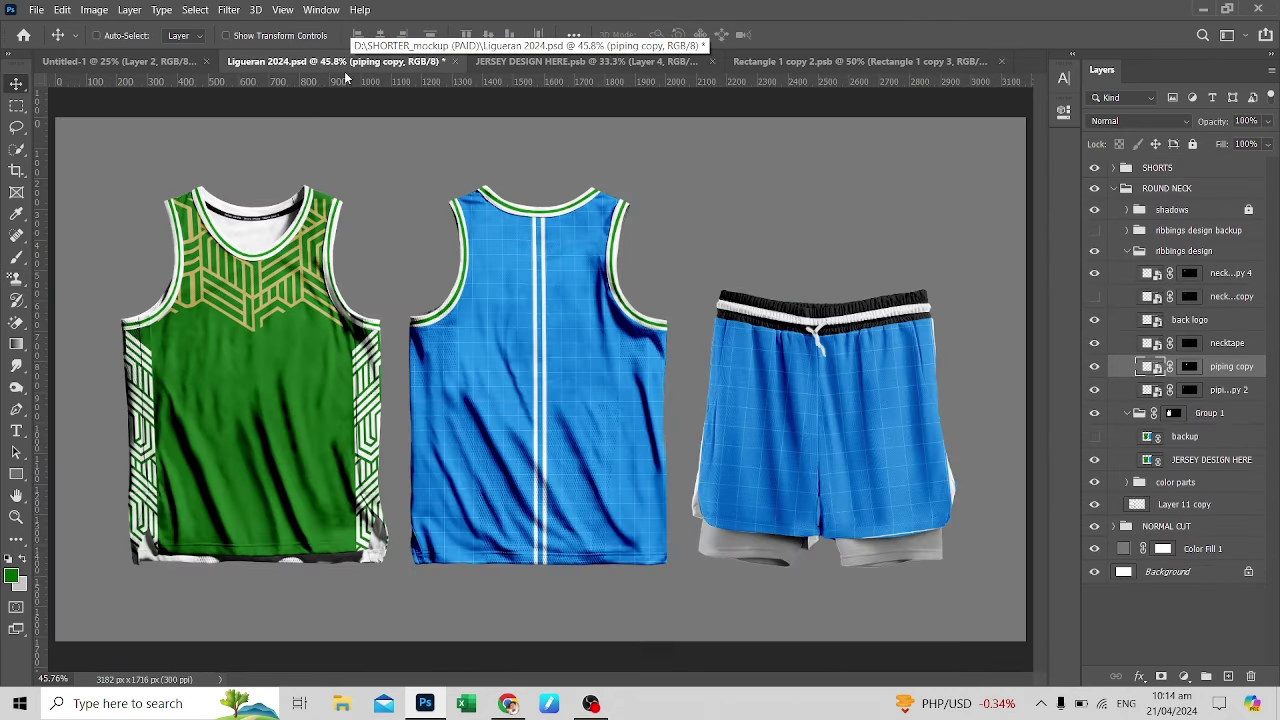
{"action": "left_click", "coordinate": [500, 62]}
Enlarge the gold pattern to about 108.69% and preview it on the mockup
{"action": "key", "text": "ctrl+t"}
{"action": "left_click_drag", "start_coordinate": [532, 258], "coordinate": [540, 248]}
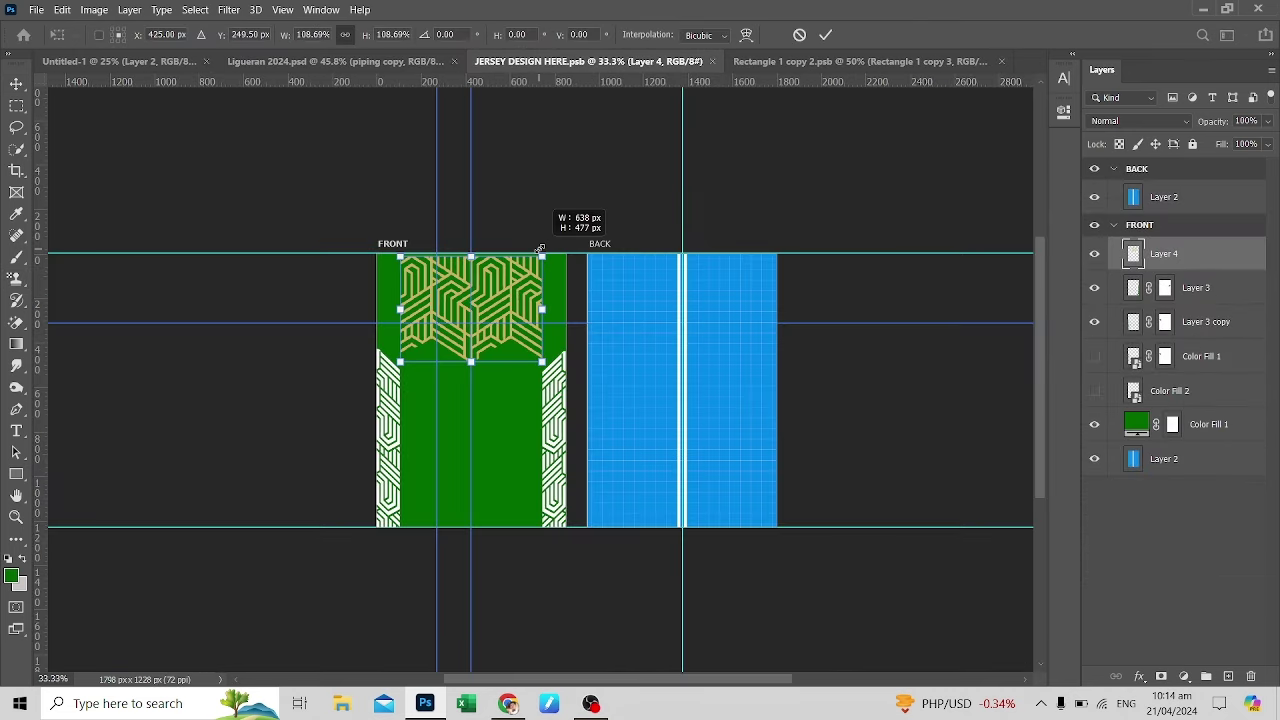
{"action": "key", "text": "Return"}
{"action": "left_click", "coordinate": [340, 62]}
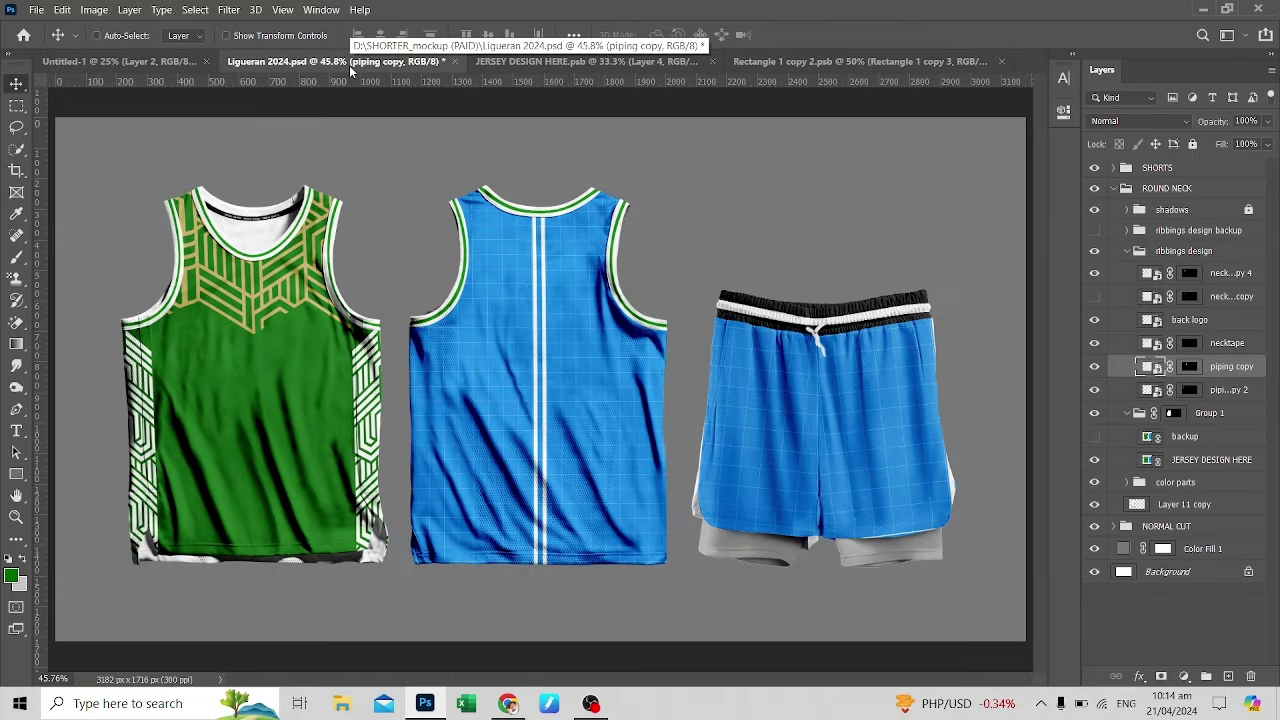
{"action": "left_click", "coordinate": [527, 62]}
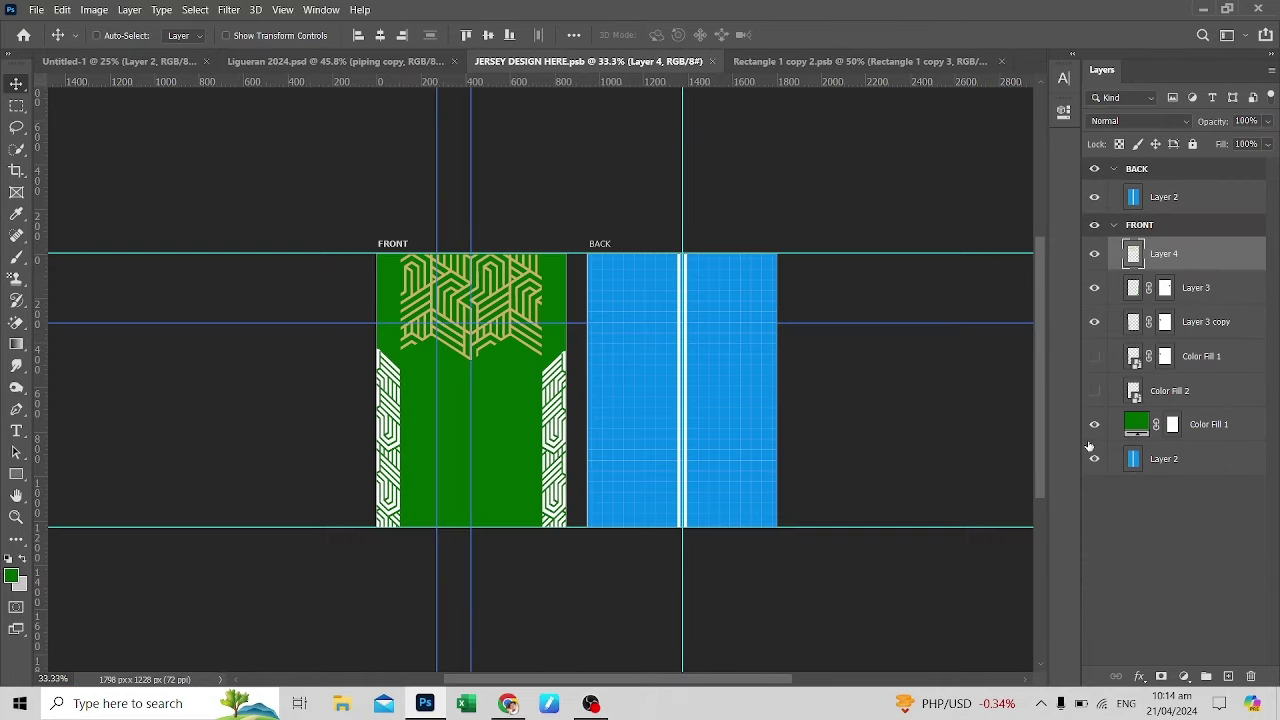
Add a layer mask to the gold pattern and pick the Polygonal Lasso Tool
{"action": "left_click", "coordinate": [1161, 677]}
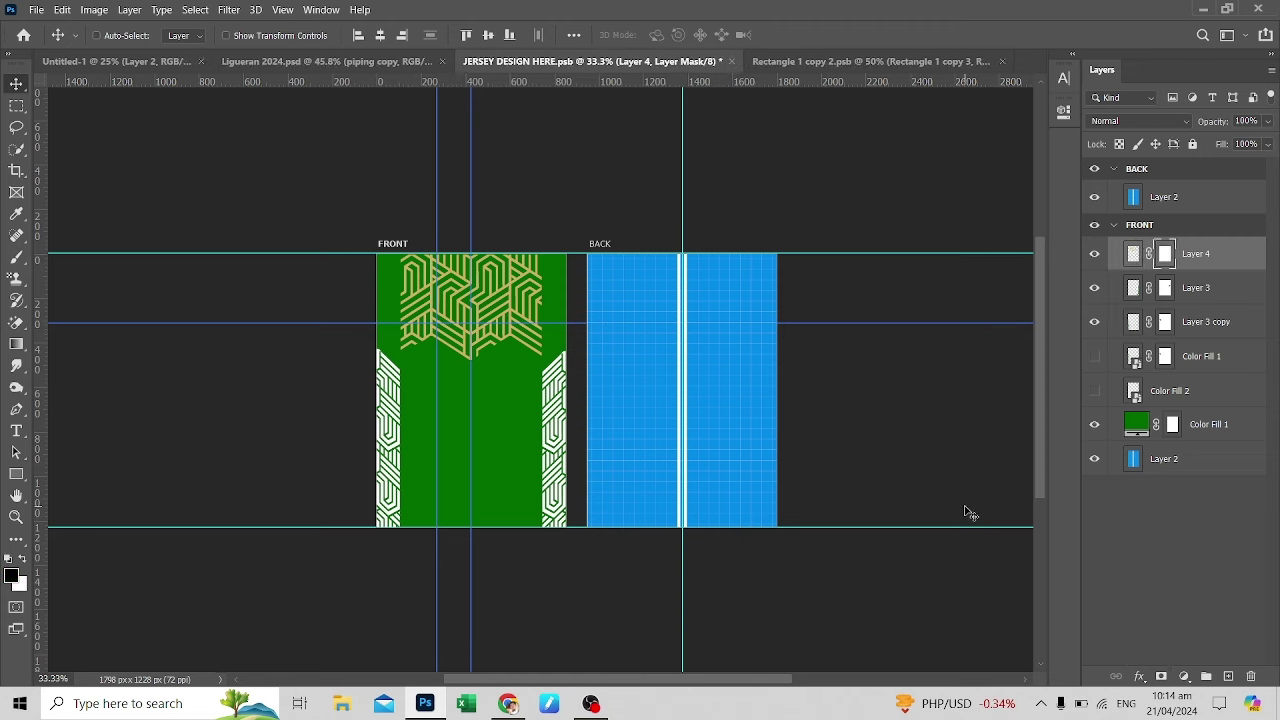
{"action": "key", "text": "ctrl+plus"}
{"action": "key", "text": "ctrl+plus"}
{"action": "key", "text": "b"}
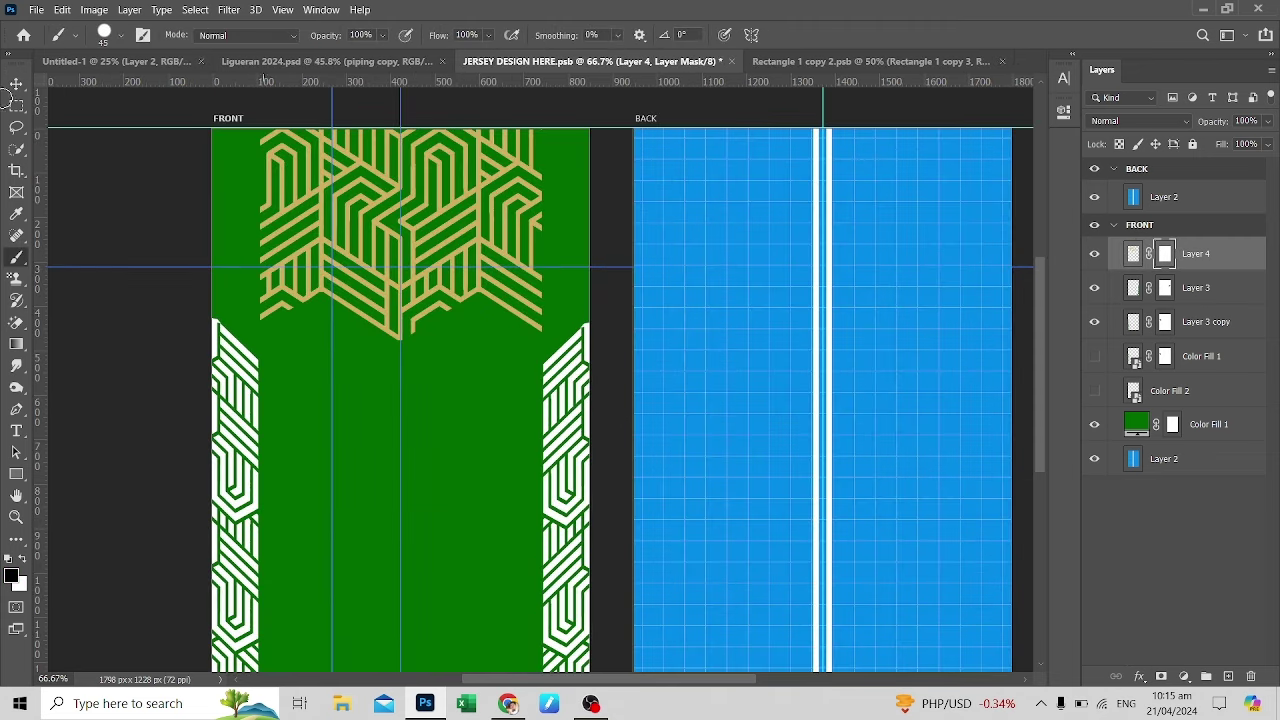
{"action": "right_click", "coordinate": [16, 127]}
{"action": "left_click", "coordinate": [95, 137]}
{"action": "scroll", "coordinate": [340, 300], "scroll_direction": "up", "scroll_amount": 2}
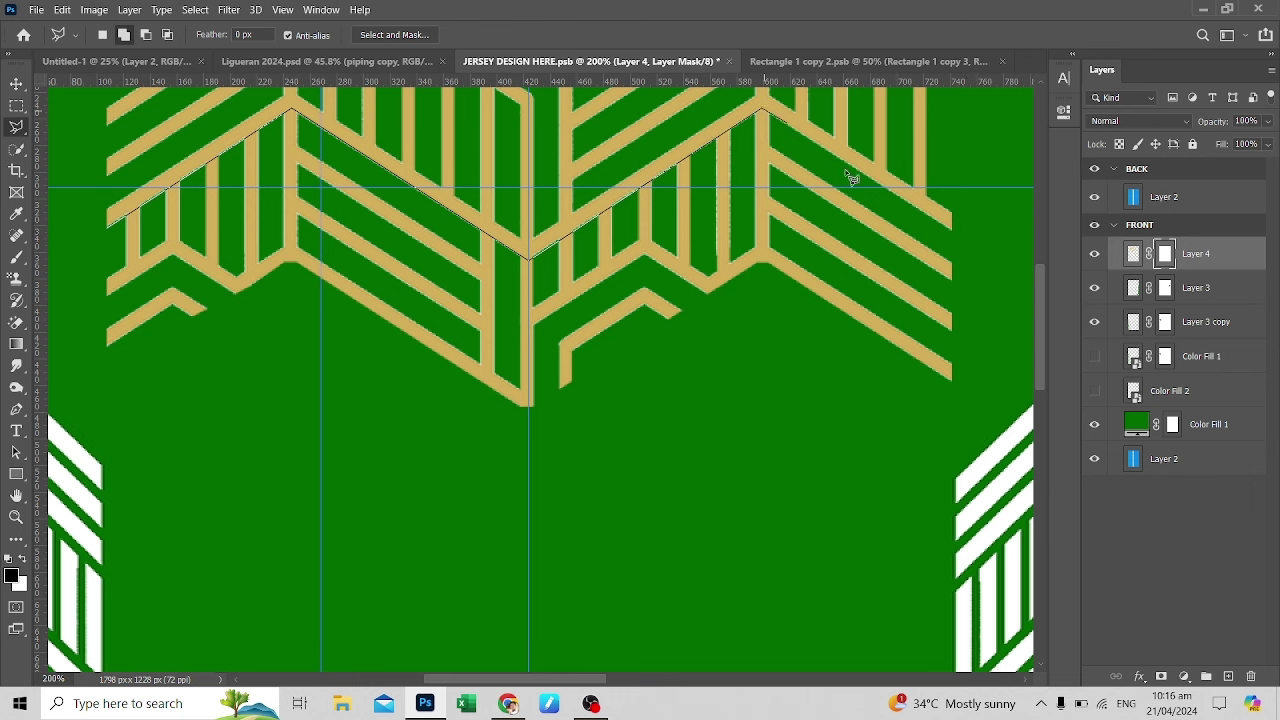
Delete the area below the zigzag edge, leaving a clean chevron bottom
{"action": "left_click", "coordinate": [962, 417]}
{"action": "double_click", "coordinate": [90, 372]}
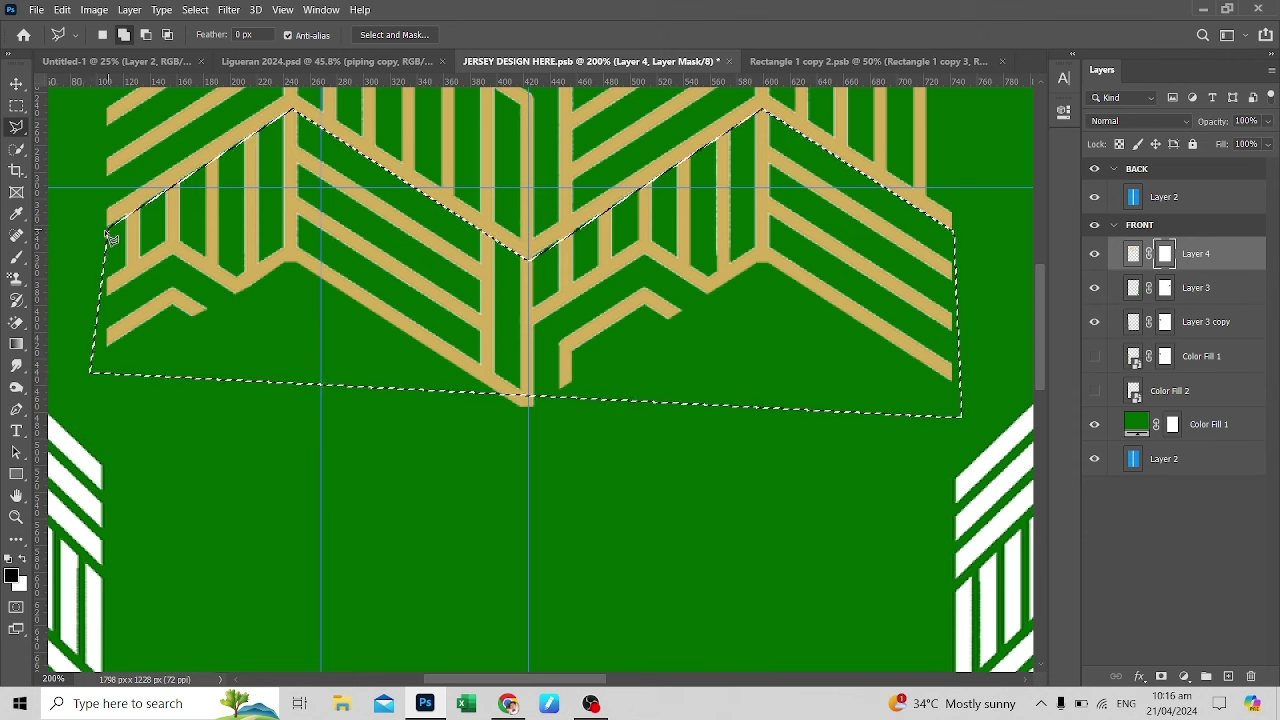
{"action": "left_click", "coordinate": [1133, 254]}
{"action": "key", "text": "Delete"}
{"action": "key", "text": "ctrl+d"}
{"action": "key", "text": "ctrl+minus"}
{"action": "key", "text": "e"}
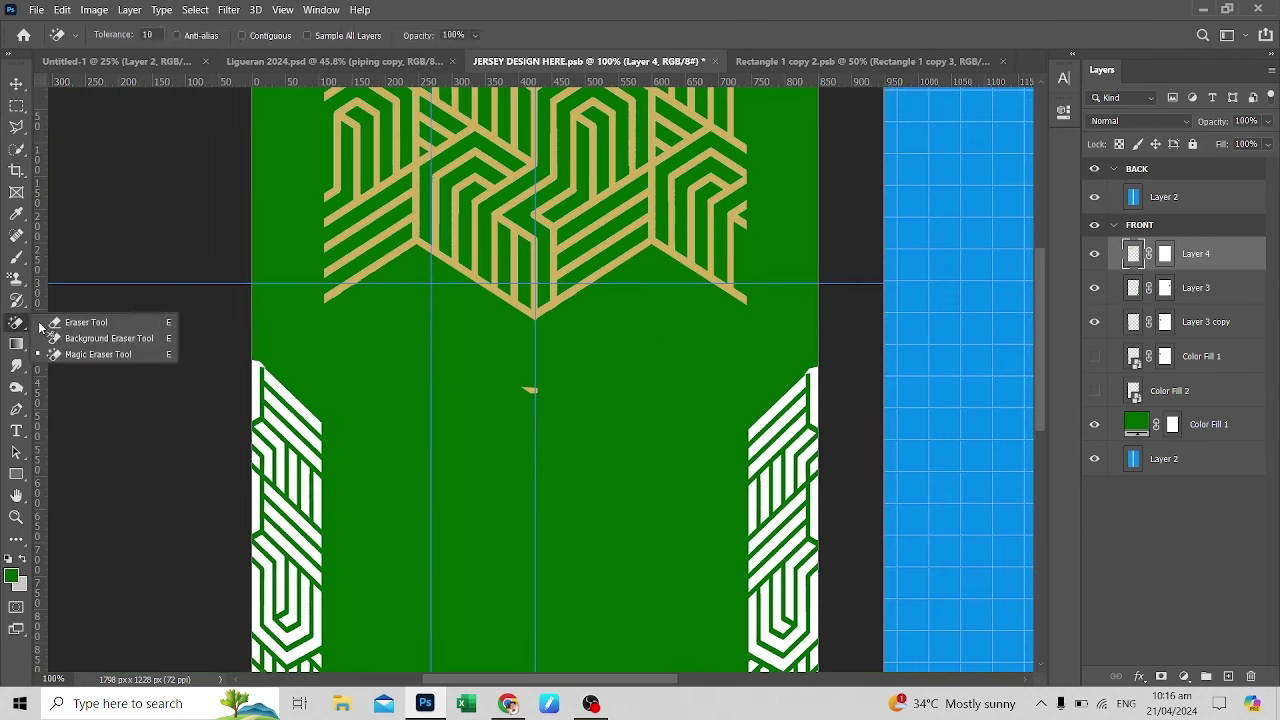
{"action": "left_click", "coordinate": [300, 61]}
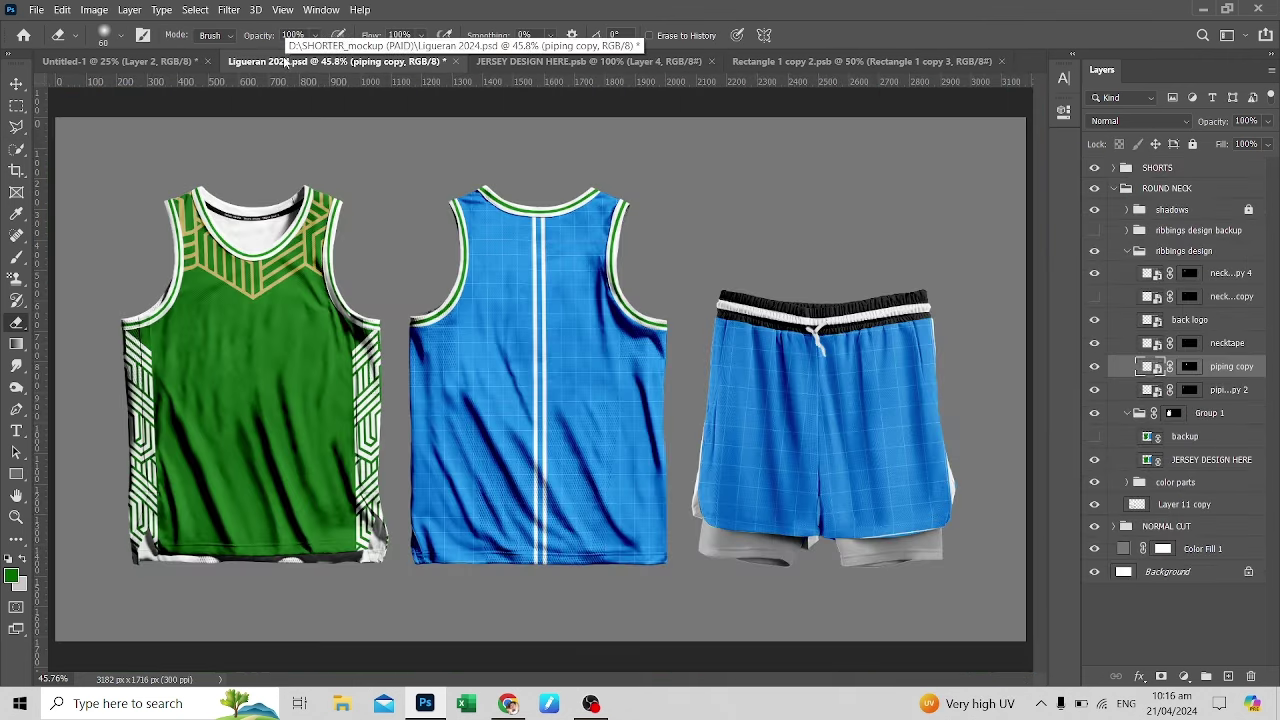
{"action": "left_click", "coordinate": [570, 54]}
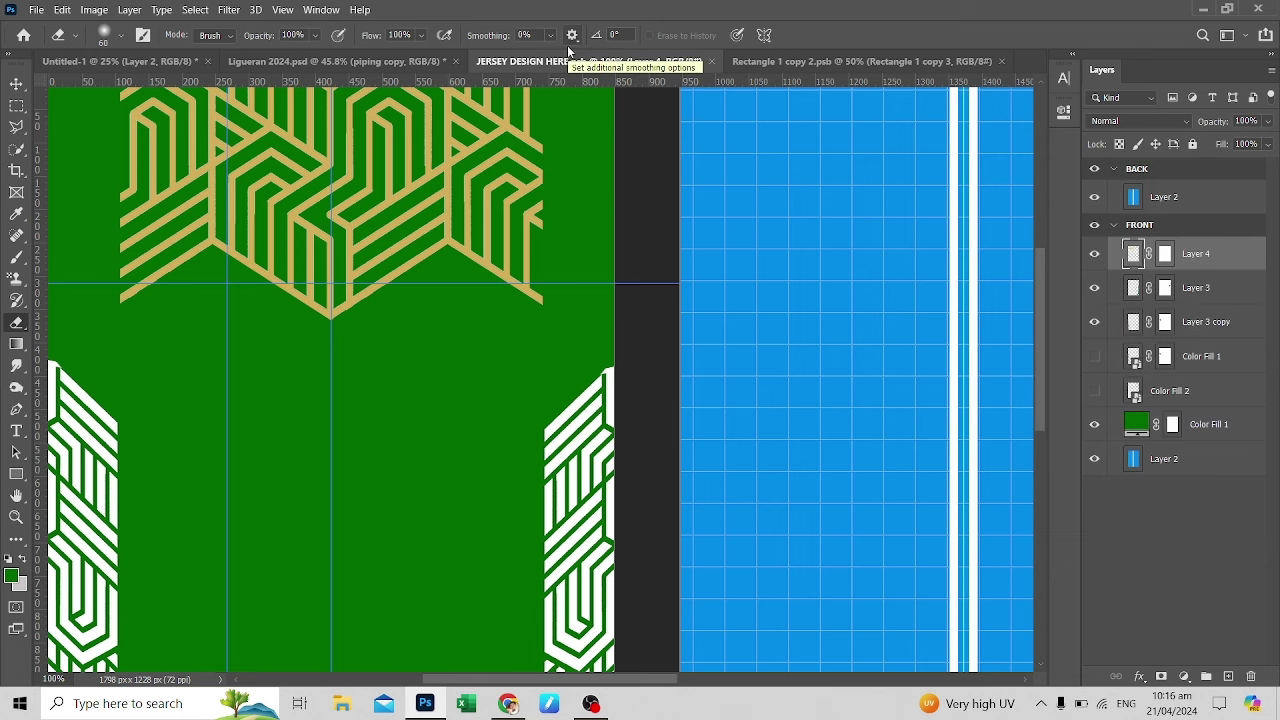
Draw a Pen shape tracing the chevron edge up past the front panel's top
{"action": "left_click", "coordinate": [16, 409]}
{"action": "left_click", "coordinate": [120, 299]}
{"action": "left_click", "coordinate": [212, 241]}
{"action": "left_click", "coordinate": [331, 316]}
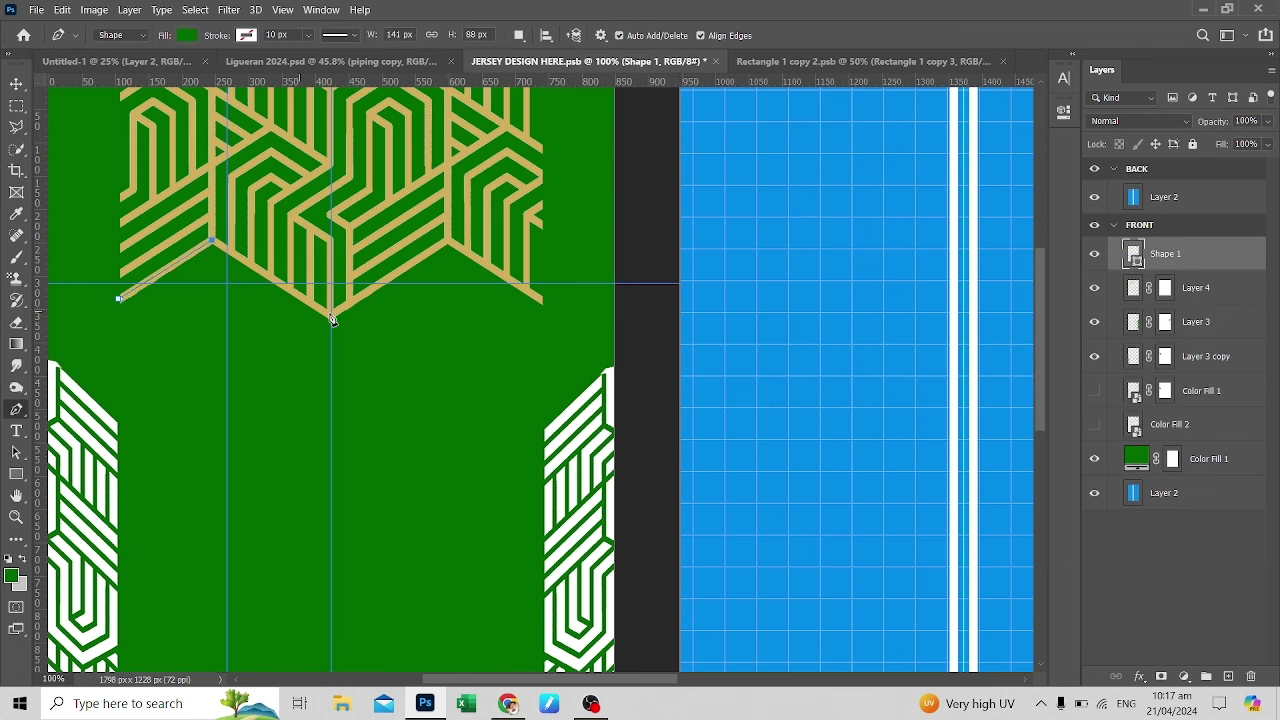
{"action": "left_click", "coordinate": [445, 243]}
{"action": "left_click", "coordinate": [542, 300]}
{"action": "left_click_drag", "start_coordinate": [455, 200], "coordinate": [473, 338]}
{"action": "left_click", "coordinate": [554, 211]}
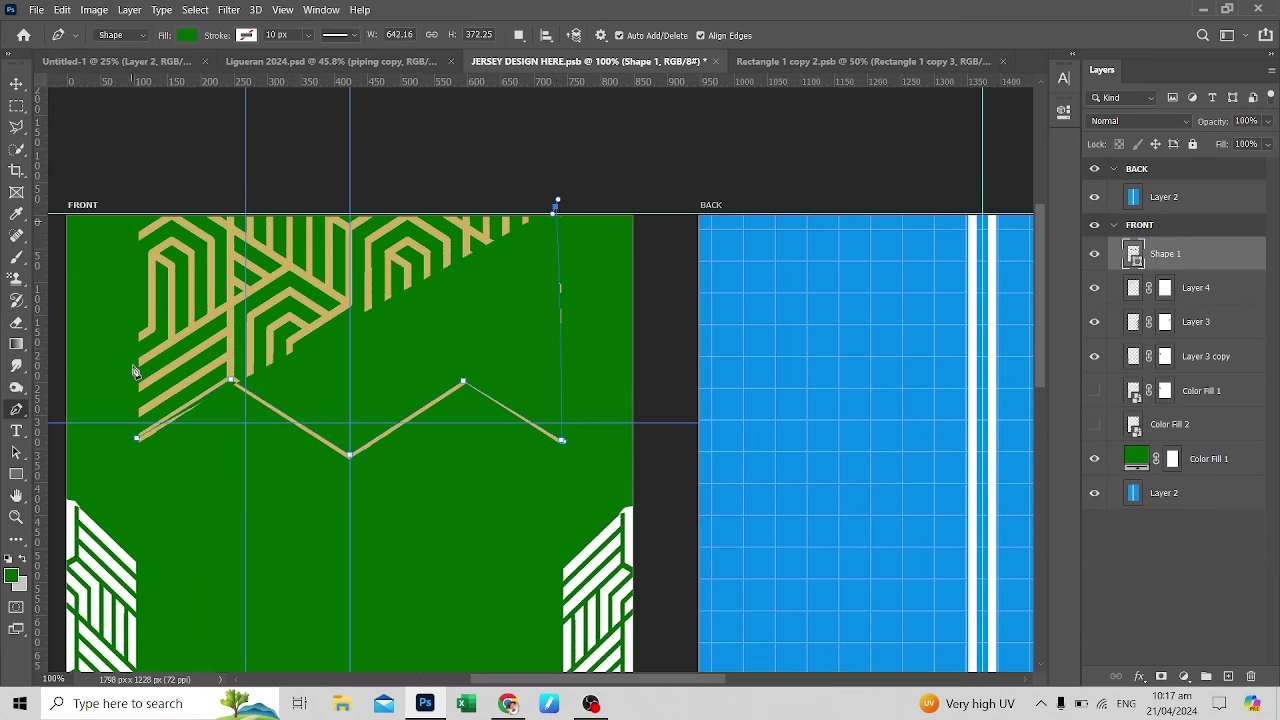
{"action": "left_click", "coordinate": [139, 207]}
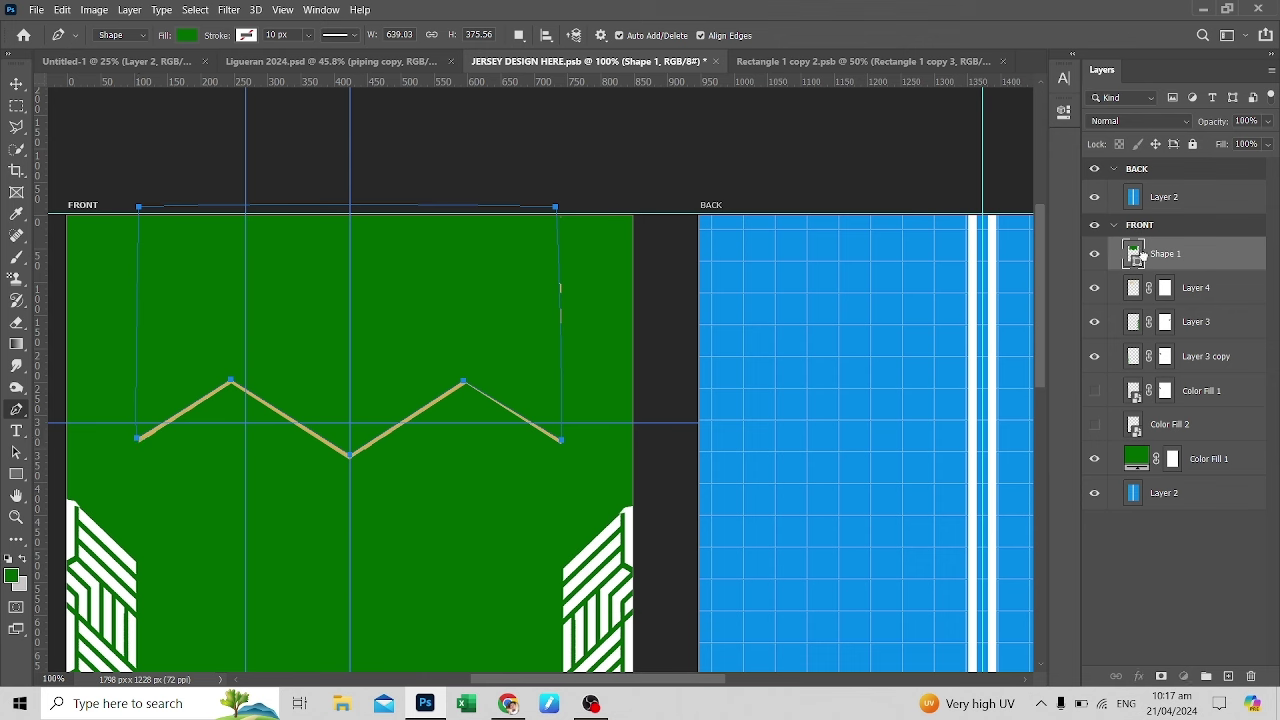
Place the new shape beneath Layer 4 and fill it light grey
{"action": "left_click_drag", "start_coordinate": [1143, 256], "coordinate": [1143, 300]}
{"action": "double_click", "coordinate": [1133, 288]}
{"action": "left_click", "coordinate": [800, 386]}
{"action": "left_click", "coordinate": [1160, 386]}
Give the gold pattern a white Color Overlay and save to update the mockup
{"action": "left_click", "coordinate": [1195, 254]}
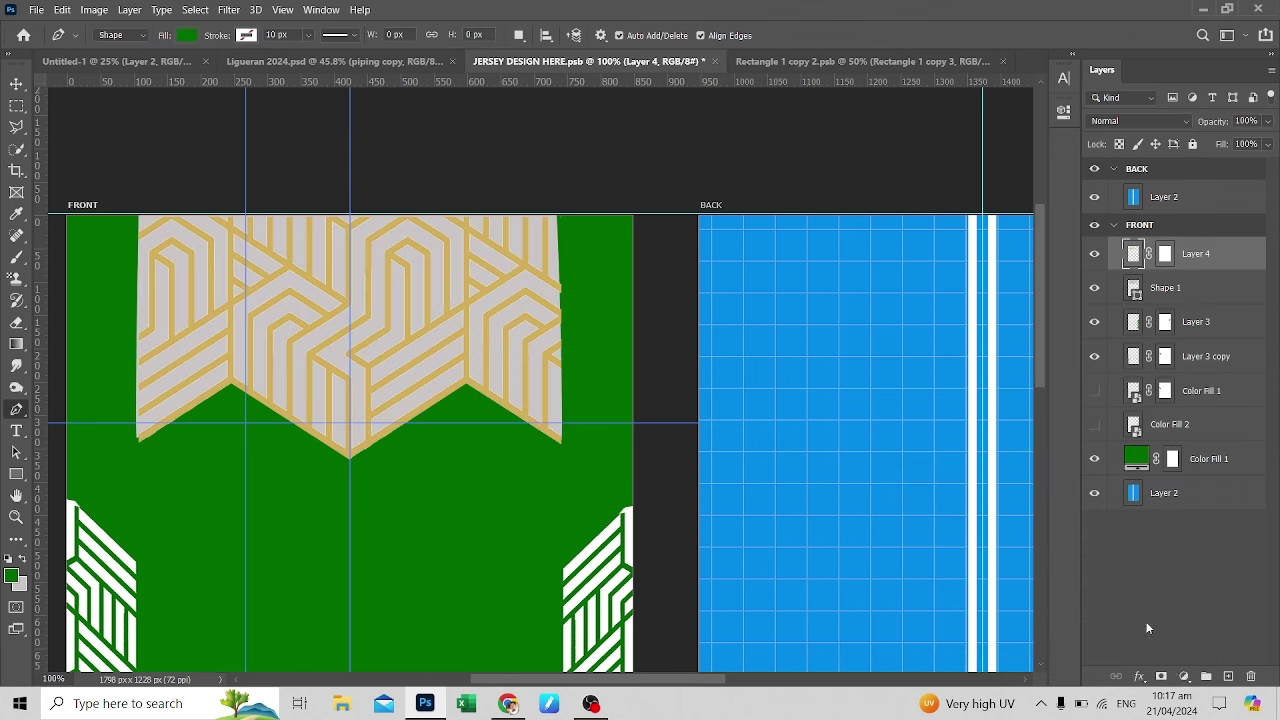
{"action": "left_click", "coordinate": [1138, 677]}
{"action": "left_click", "coordinate": [1160, 606]}
{"action": "left_click", "coordinate": [1023, 212]}
{"action": "left_click", "coordinate": [790, 385]}
{"action": "left_click", "coordinate": [1177, 348]}
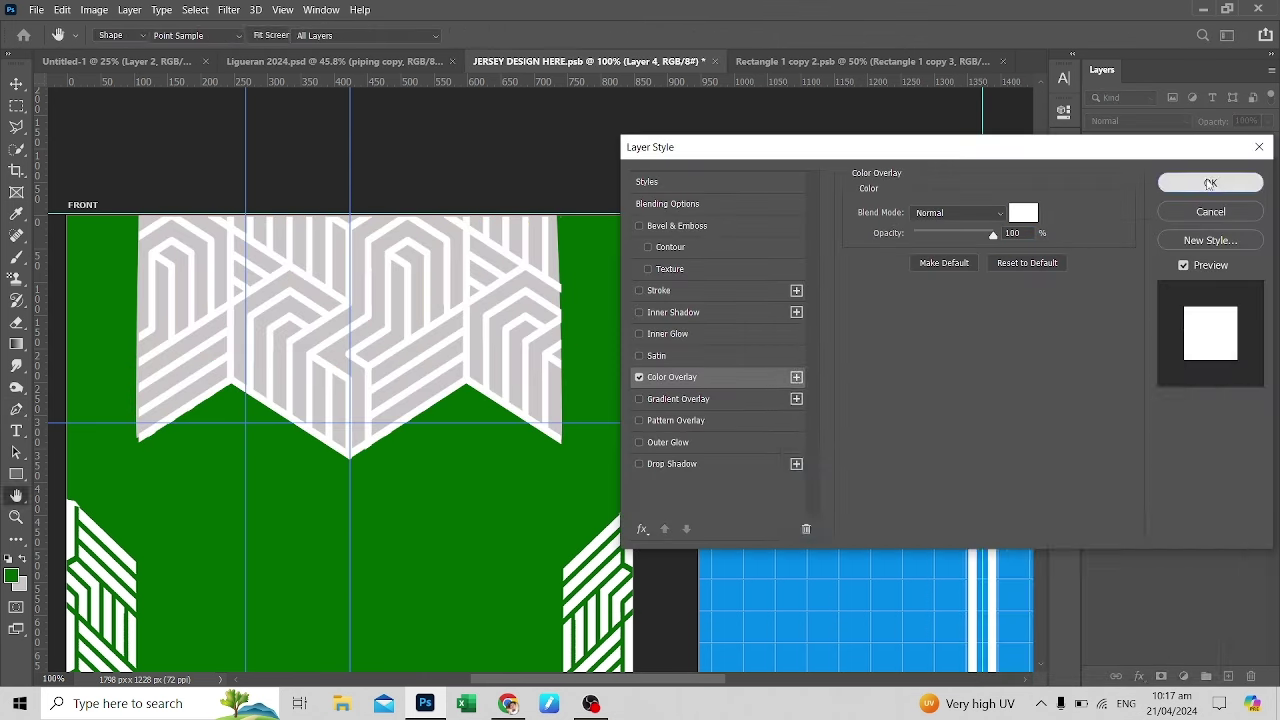
{"action": "left_click", "coordinate": [1210, 183]}
{"action": "key", "text": "ctrl+s"}
{"action": "left_click", "coordinate": [330, 61]}
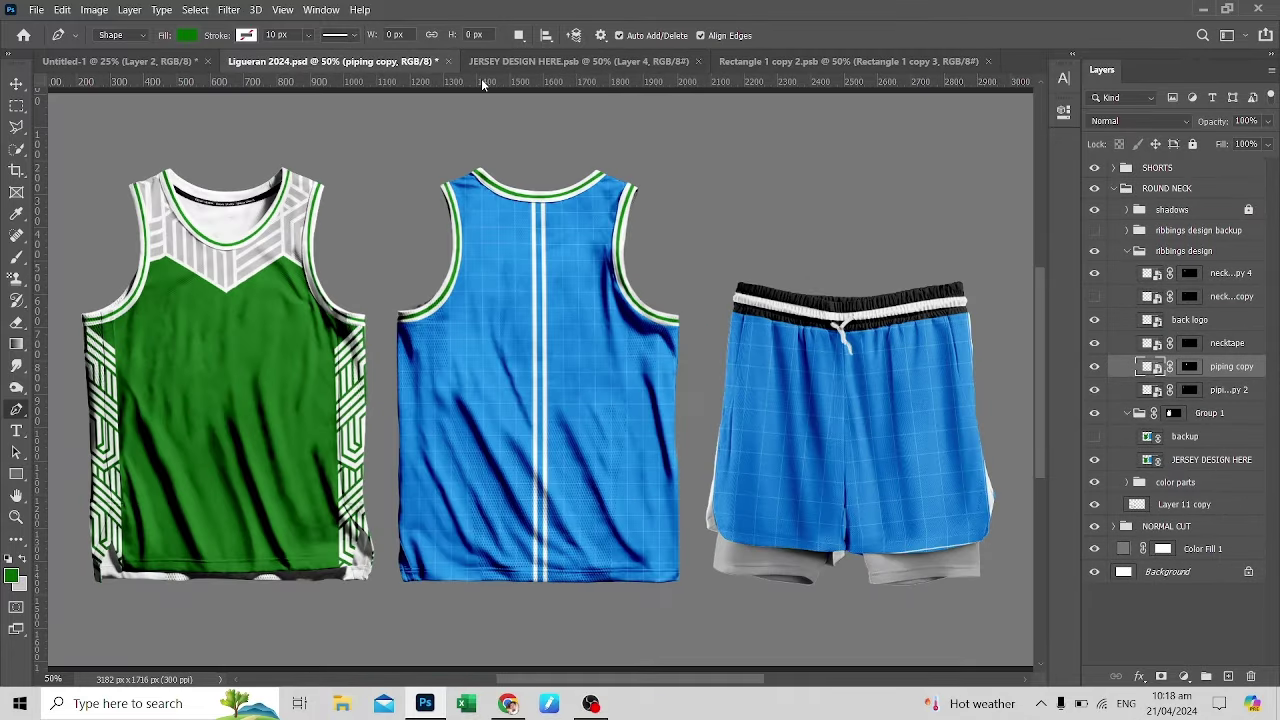
Draw a shadow line from the left chevron down to the centre tip on the front panel
{"action": "left_click", "coordinate": [478, 61]}
{"action": "key", "text": "ctrl+plus"}
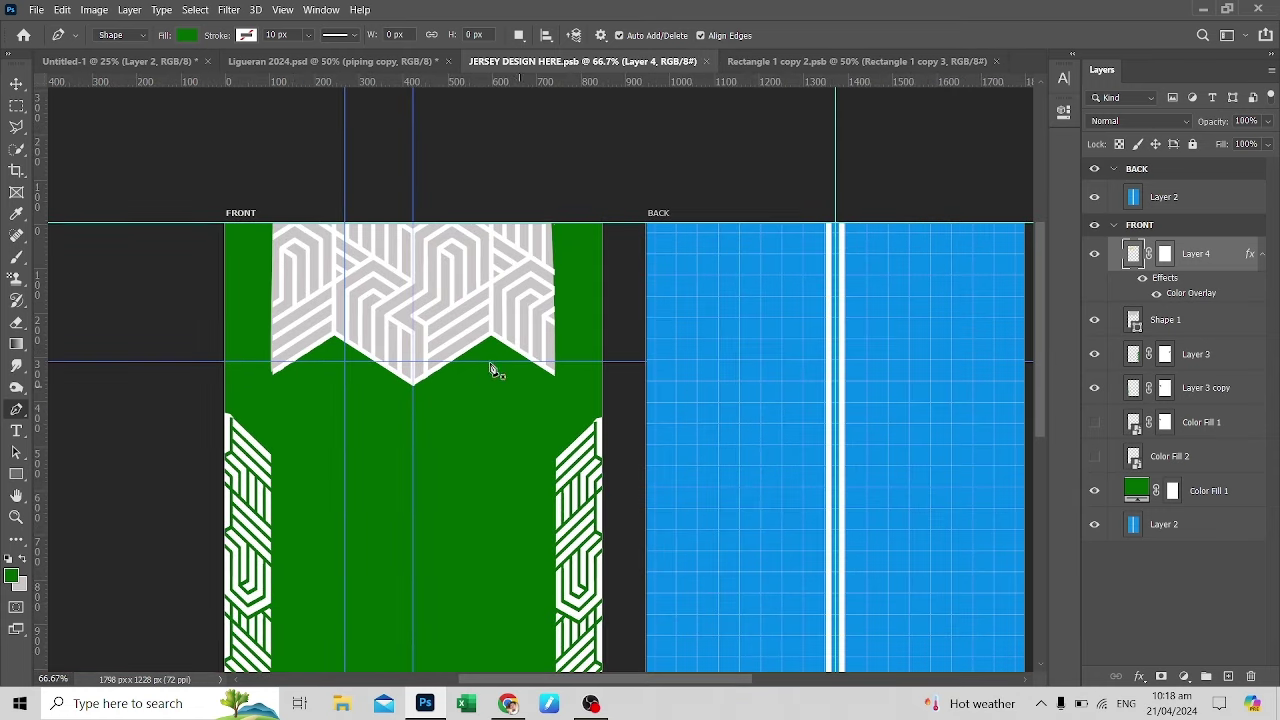
{"action": "left_click", "coordinate": [335, 352]}
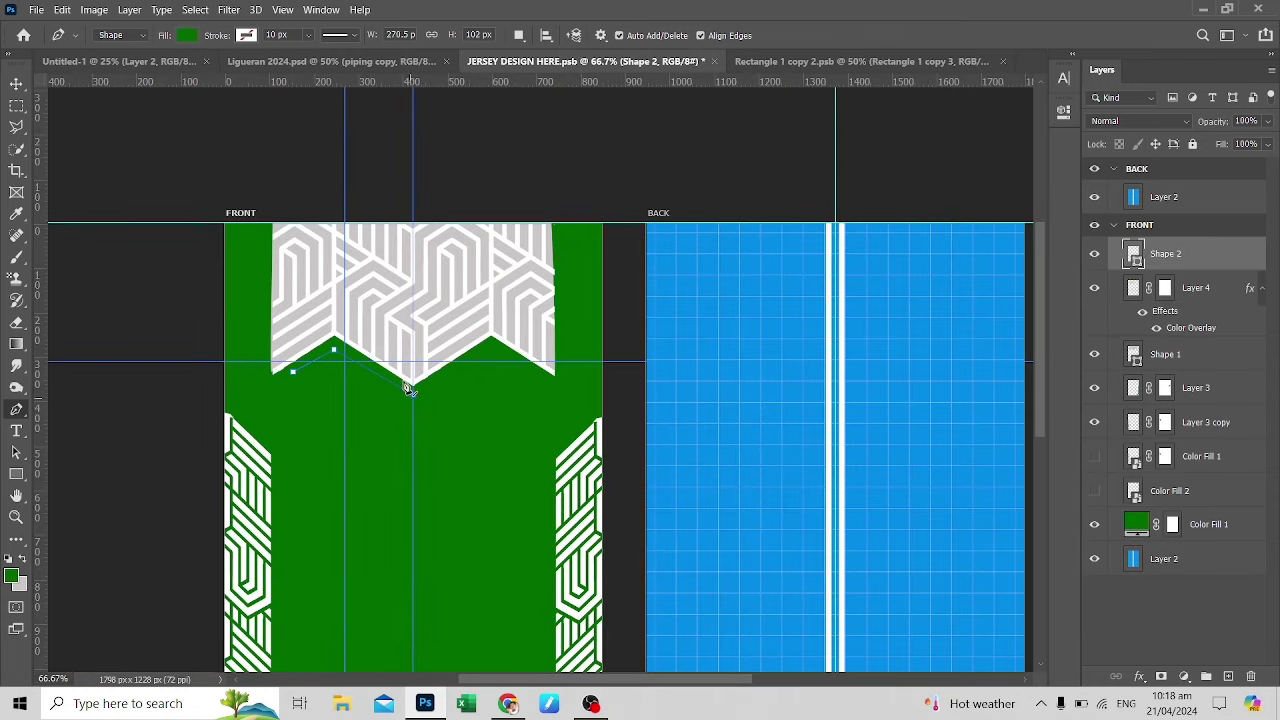
{"action": "left_click", "coordinate": [410, 392]}
{"action": "key", "text": "ctrl+plus"}
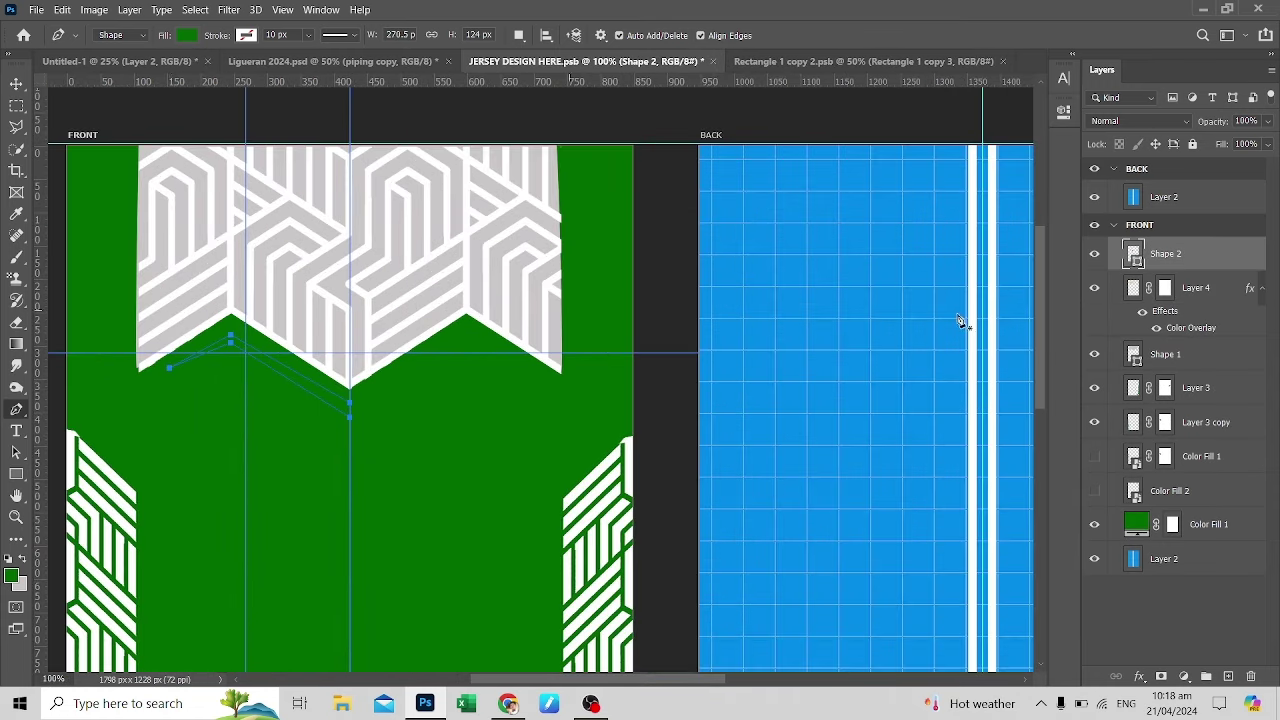
Fill the line shape with dark green #015c01
{"action": "left_click", "coordinate": [187, 35]}
{"action": "left_click", "coordinate": [290, 66]}
{"action": "left_click", "coordinate": [423, 437]}
{"action": "key", "text": "Return"}
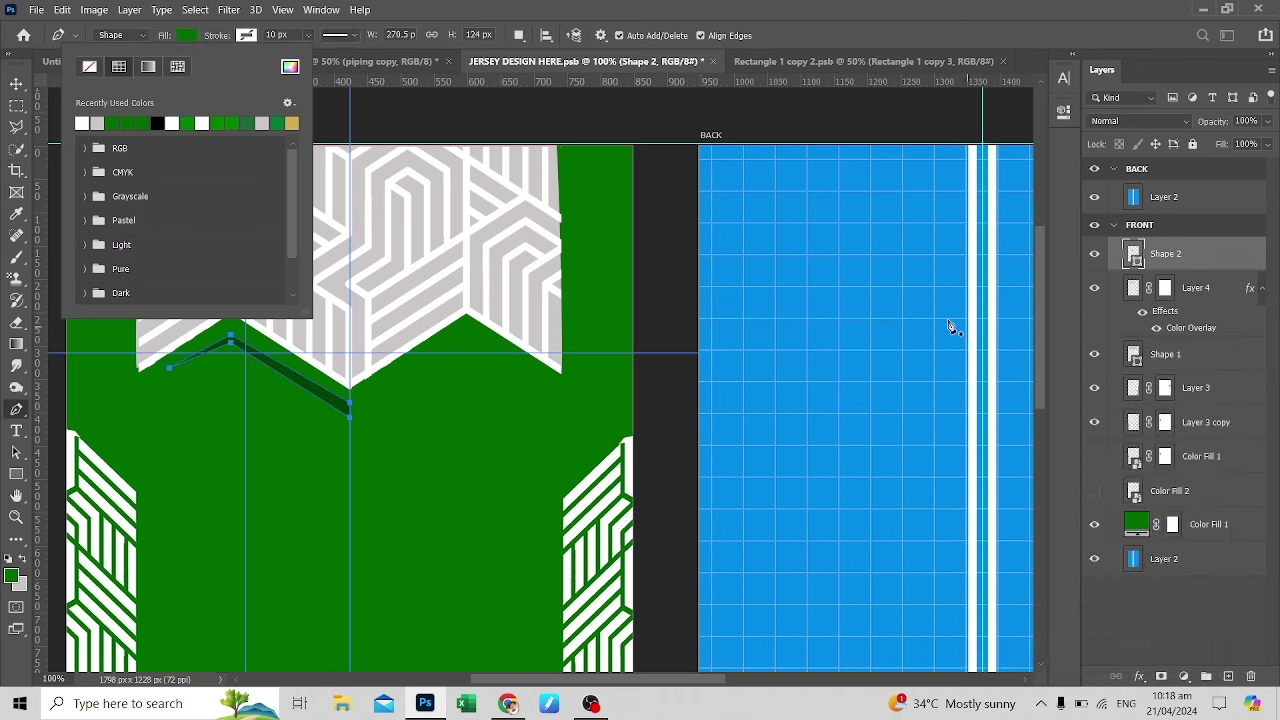
{"action": "left_click", "coordinate": [290, 66]}
{"action": "left_click", "coordinate": [1163, 389]}
Duplicate the green line, flip it horizontally and place it under the right chevron
{"action": "key", "text": "v"}
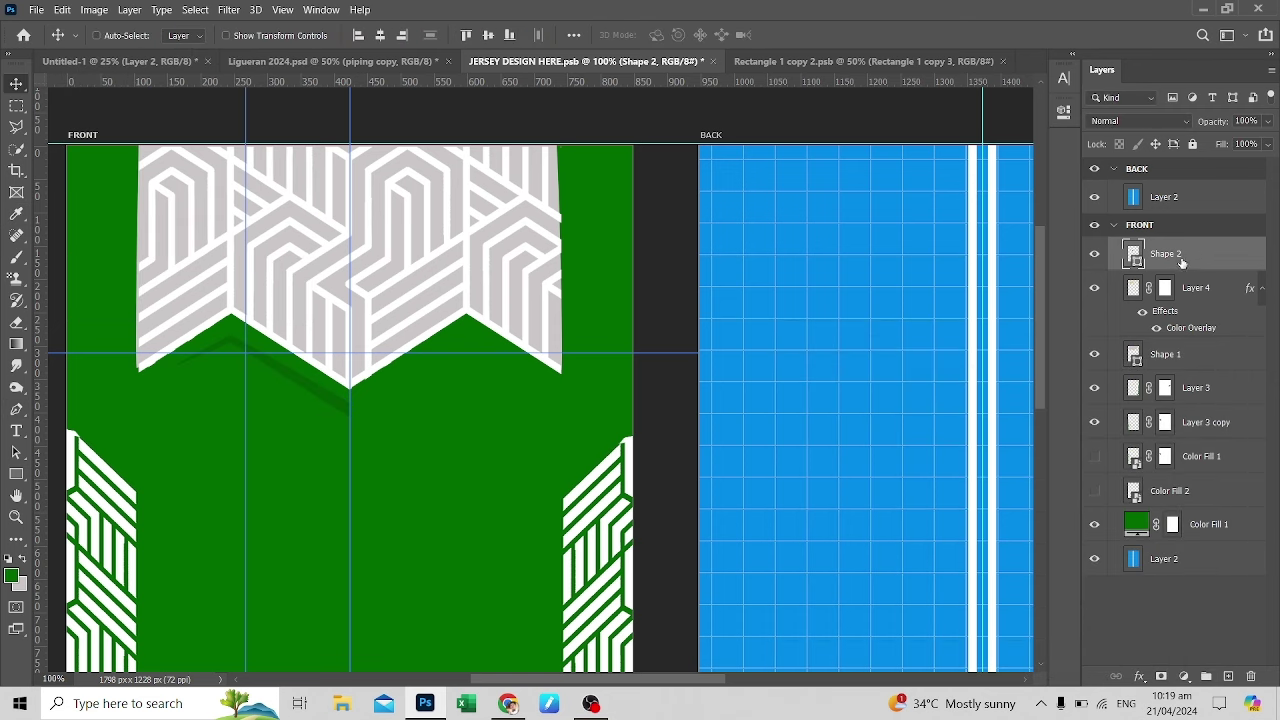
{"action": "key", "text": "ctrl+j"}
{"action": "key", "text": "ctrl+t"}
{"action": "right_click", "coordinate": [292, 120]}
{"action": "left_click", "coordinate": [340, 393]}
{"action": "mouse_move", "coordinate": [266, 377]}
{"action": "left_mouse_down"}
{"action": "mouse_move", "coordinate": [464, 374]}
{"action": "mouse_move", "coordinate": [402, 374]}
{"action": "left_mouse_up"}
{"action": "key", "text": "ctrl+plus"}
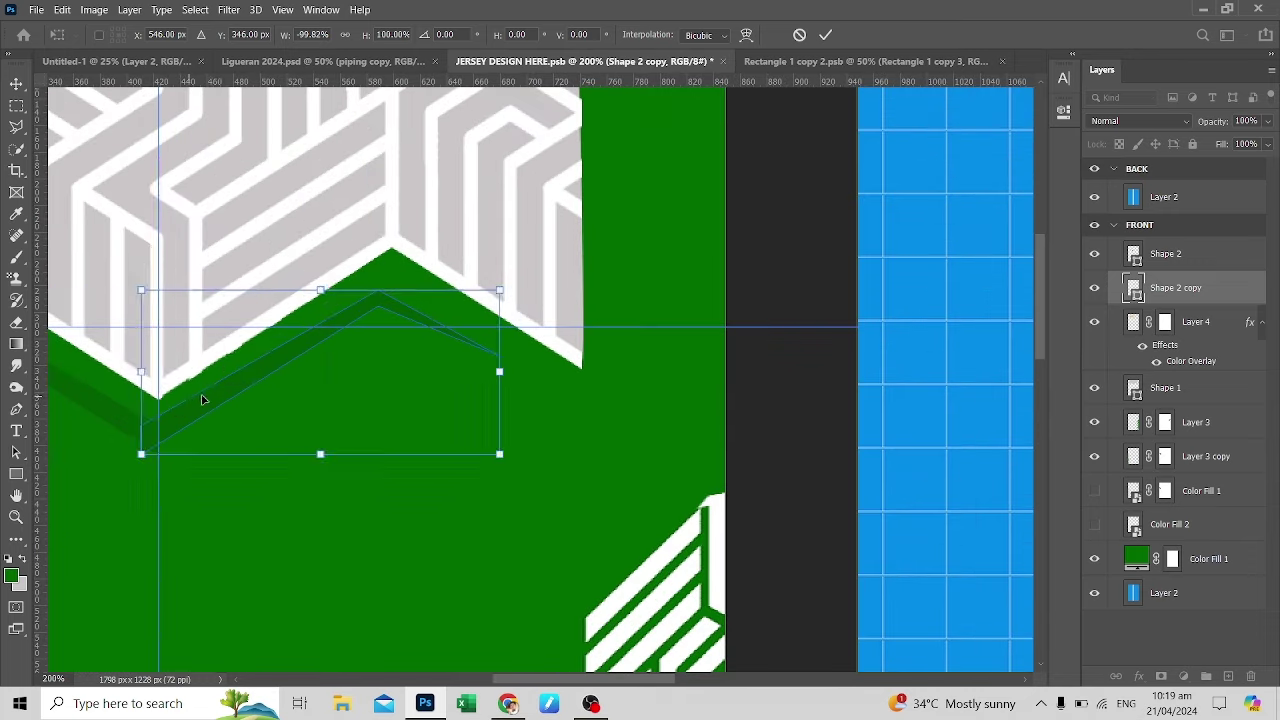
{"action": "left_click_drag", "start_coordinate": [203, 400], "coordinate": [219, 396]}
{"action": "key", "text": "Return"}
Confirm the chevron shape's dark green fill and check it on the Ligueran 2024 mockup
{"action": "left_click", "coordinate": [249, 64]}
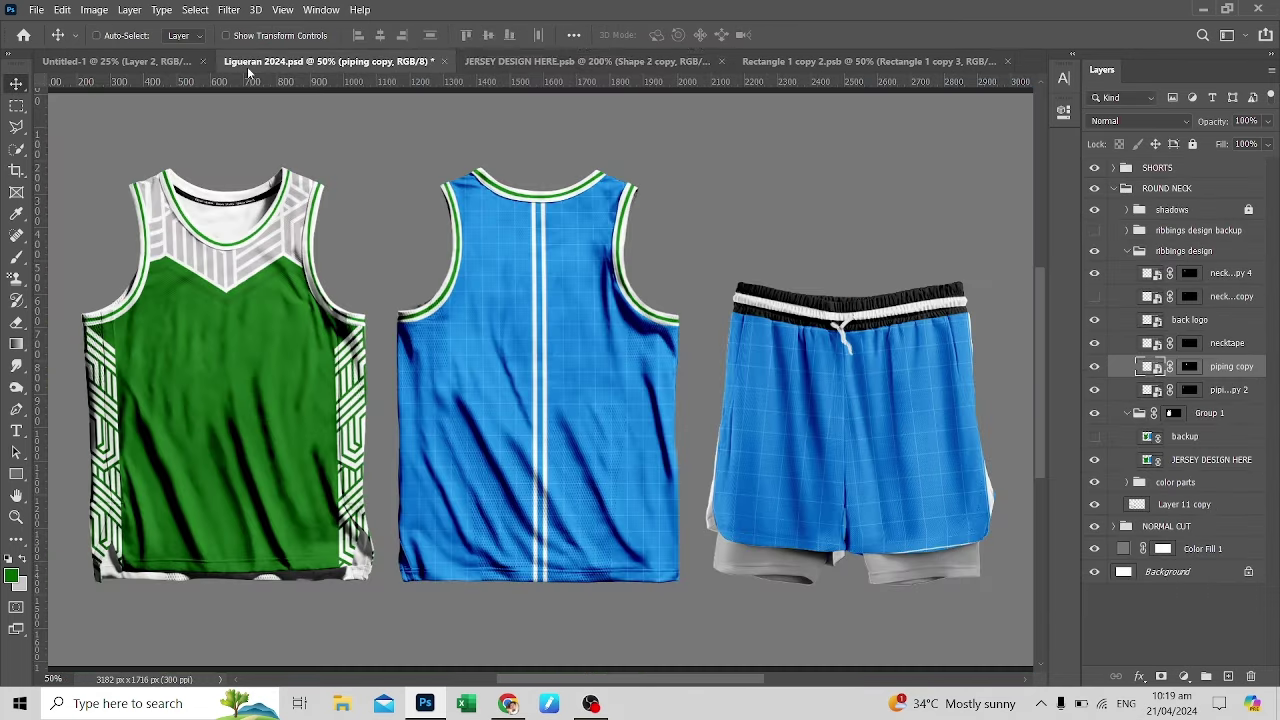
{"action": "left_click", "coordinate": [580, 61]}
{"action": "left_click", "coordinate": [1133, 254]}
{"action": "double_click", "coordinate": [1133, 254]}
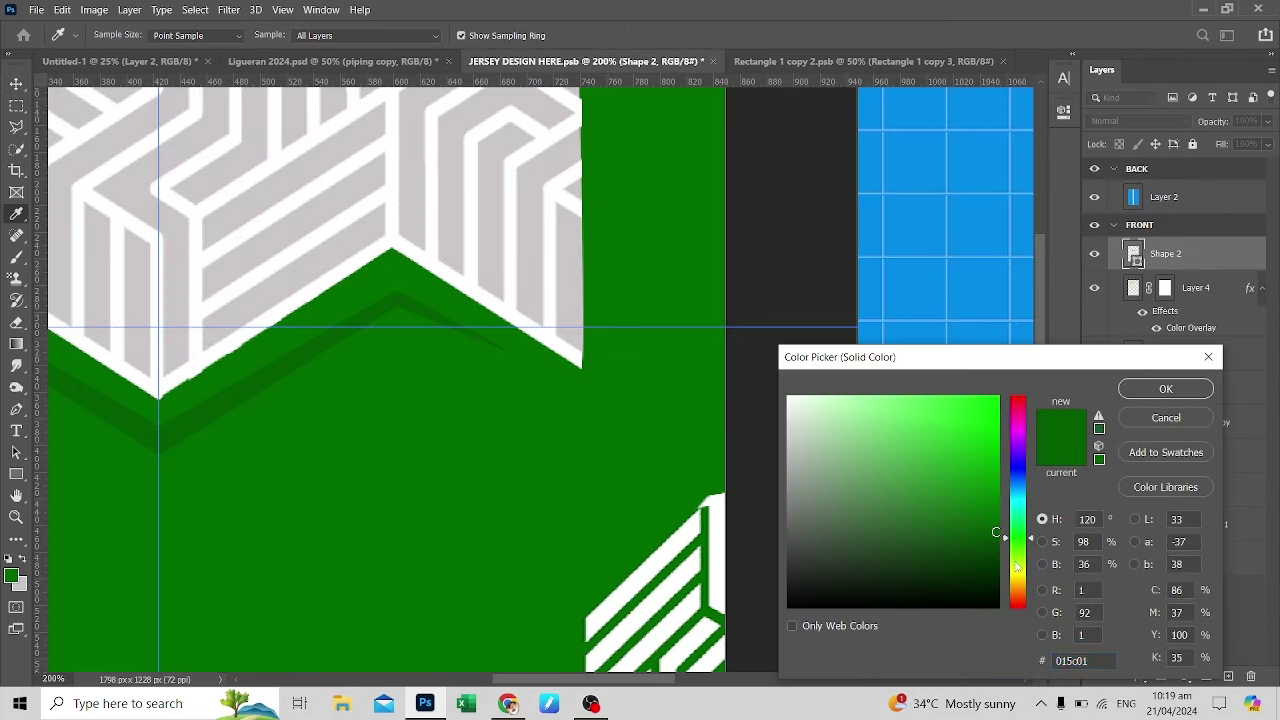
{"action": "left_click", "coordinate": [1165, 389]}
{"action": "key", "text": "ctrl+minus"}
{"action": "key", "text": "ctrl+minus"}
{"action": "left_click", "coordinate": [420, 61]}
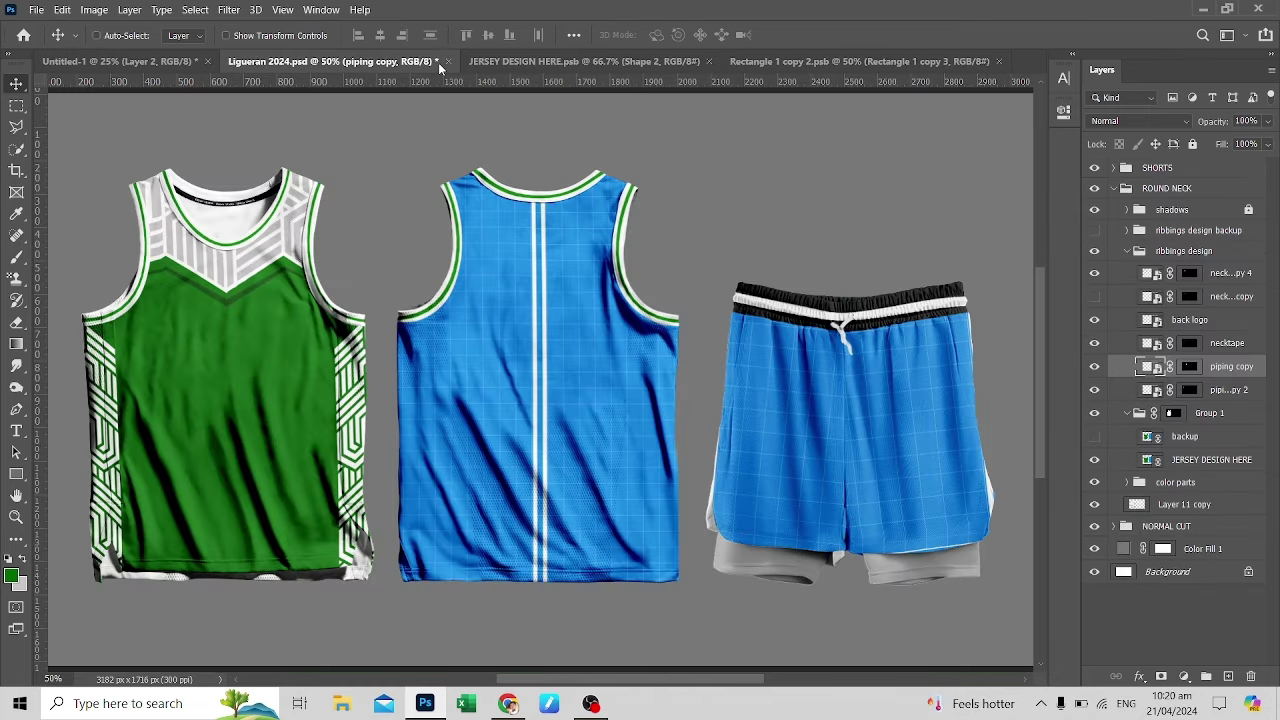
{"action": "left_click", "coordinate": [600, 58]}
Add a second chevron copy positioned just below the first
{"action": "key", "text": "ctrl+t"}
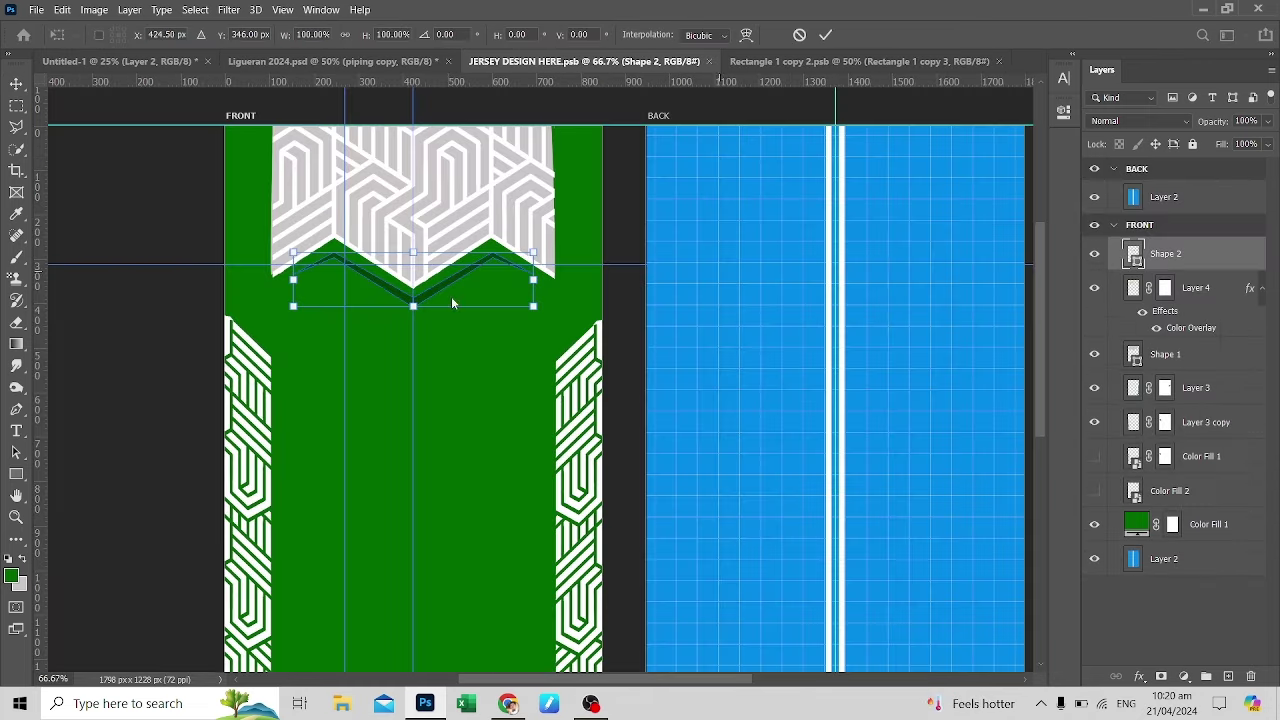
{"action": "key", "text": "Return"}
{"action": "key", "text": "ctrl+g"}
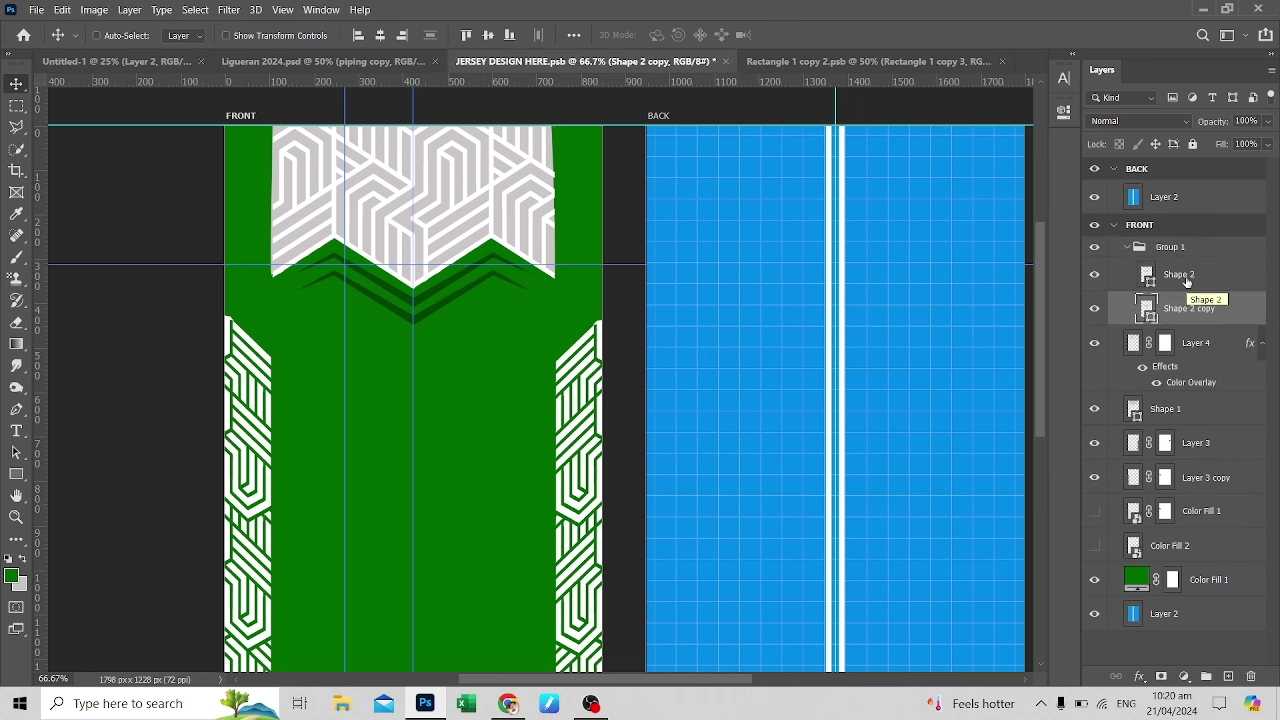
{"action": "key", "text": "ctrl+t"}
{"action": "left_click_drag", "start_coordinate": [537, 286], "coordinate": [540, 265]}
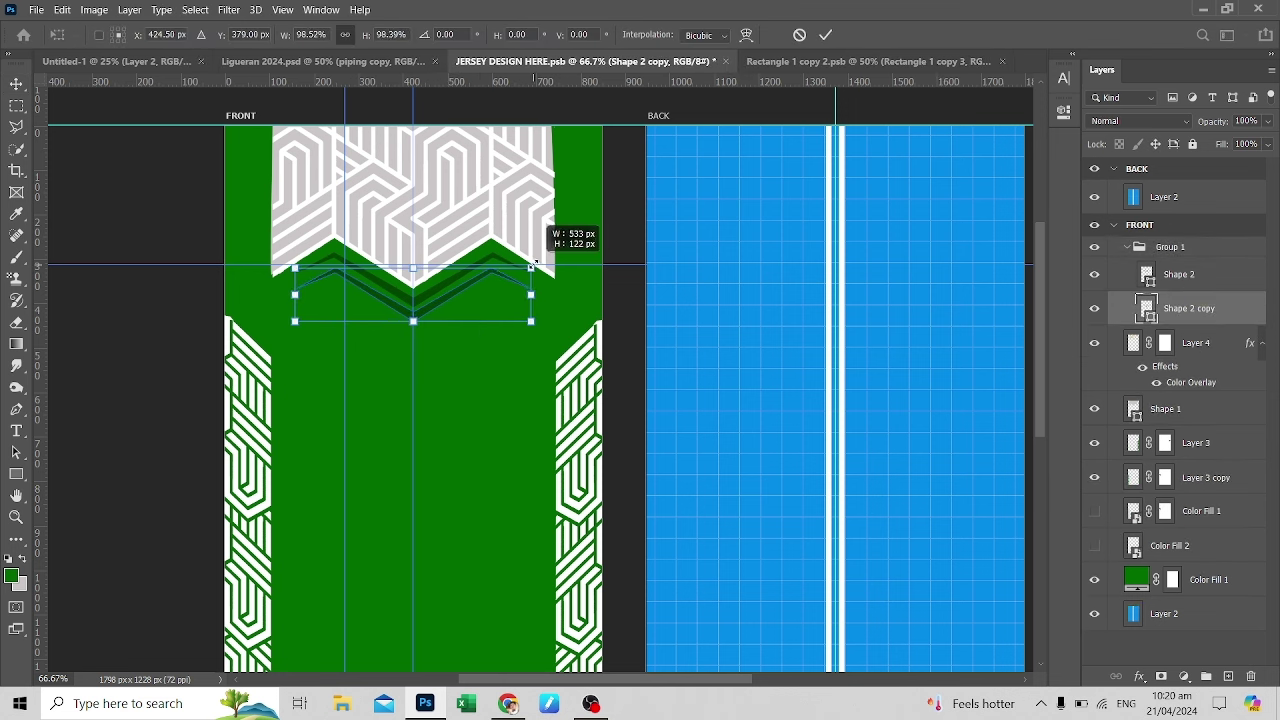
{"action": "key", "text": "Return"}
Duplicate both chevrons, stack the new pair lower, and save the design
{"action": "left_click", "coordinate": [1180, 274], "text": "shift"}
{"action": "key", "text": "ctrl+j"}
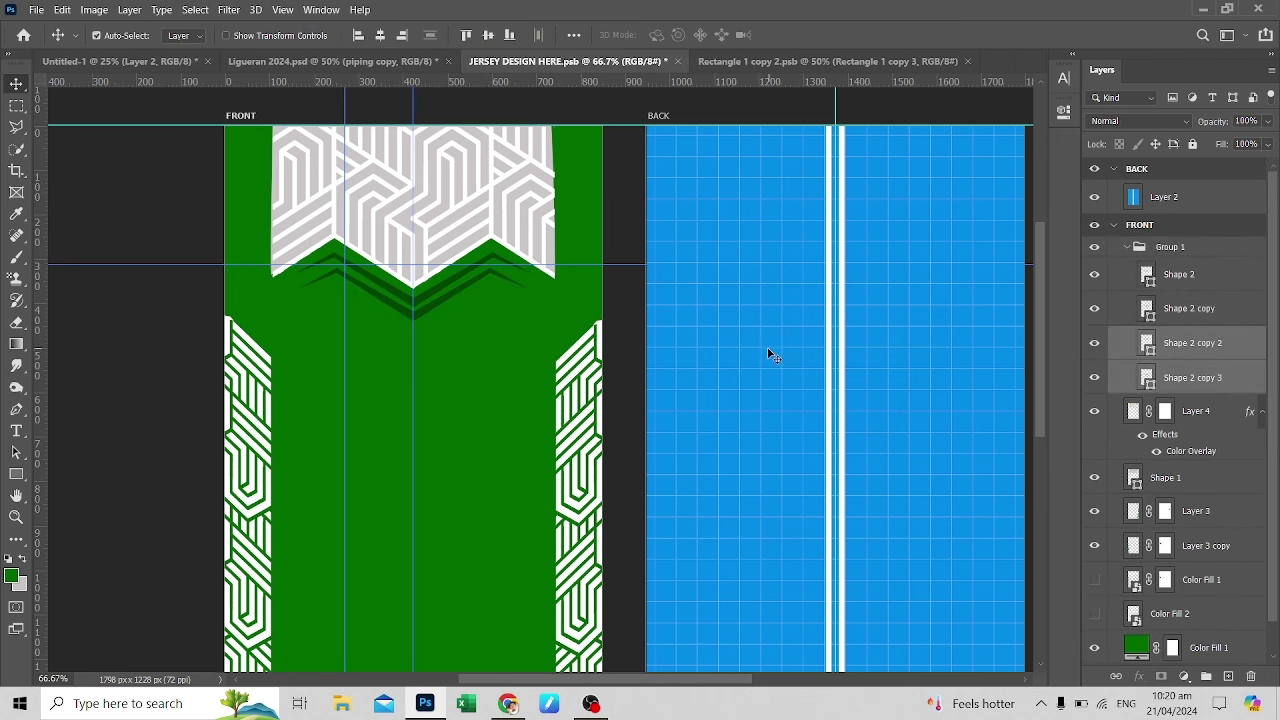
{"action": "key", "text": "ctrl+t"}
{"action": "left_click_drag", "start_coordinate": [450, 270], "coordinate": [455, 305]}
{"action": "left_click_drag", "start_coordinate": [533, 287], "coordinate": [535, 264]}
{"action": "key", "text": "Return"}
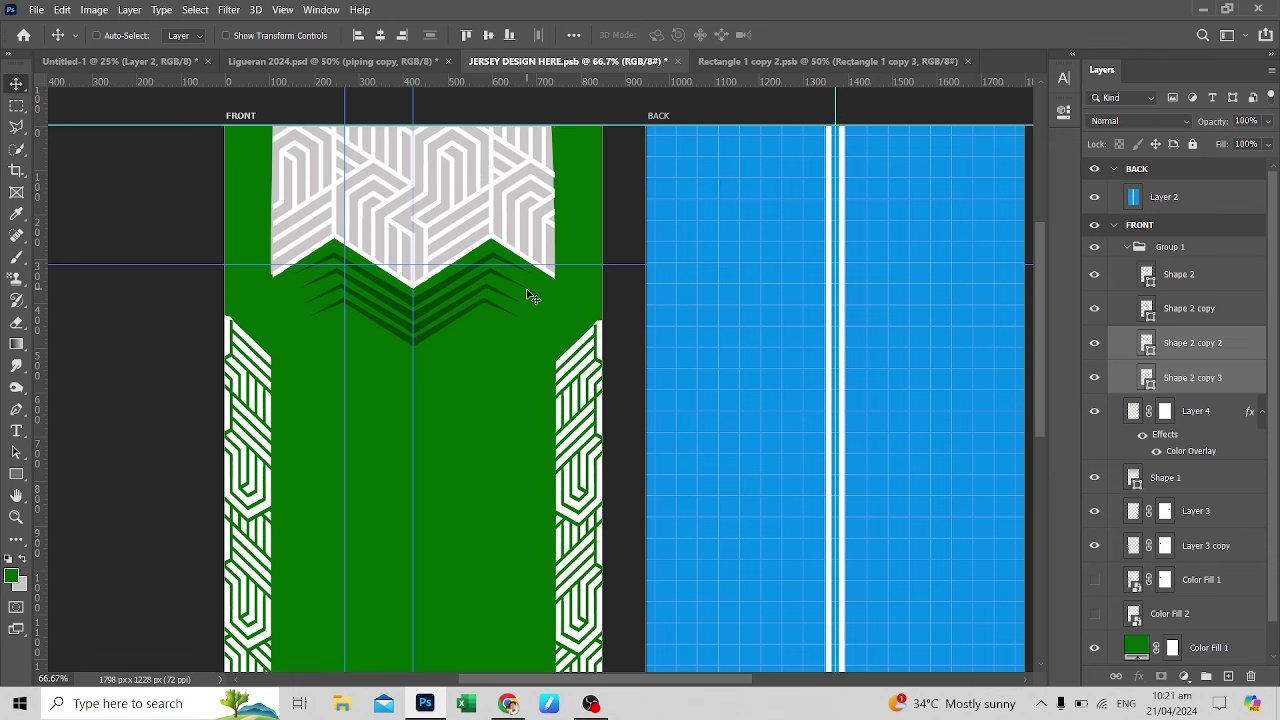
{"action": "key", "text": "ctrl+s"}
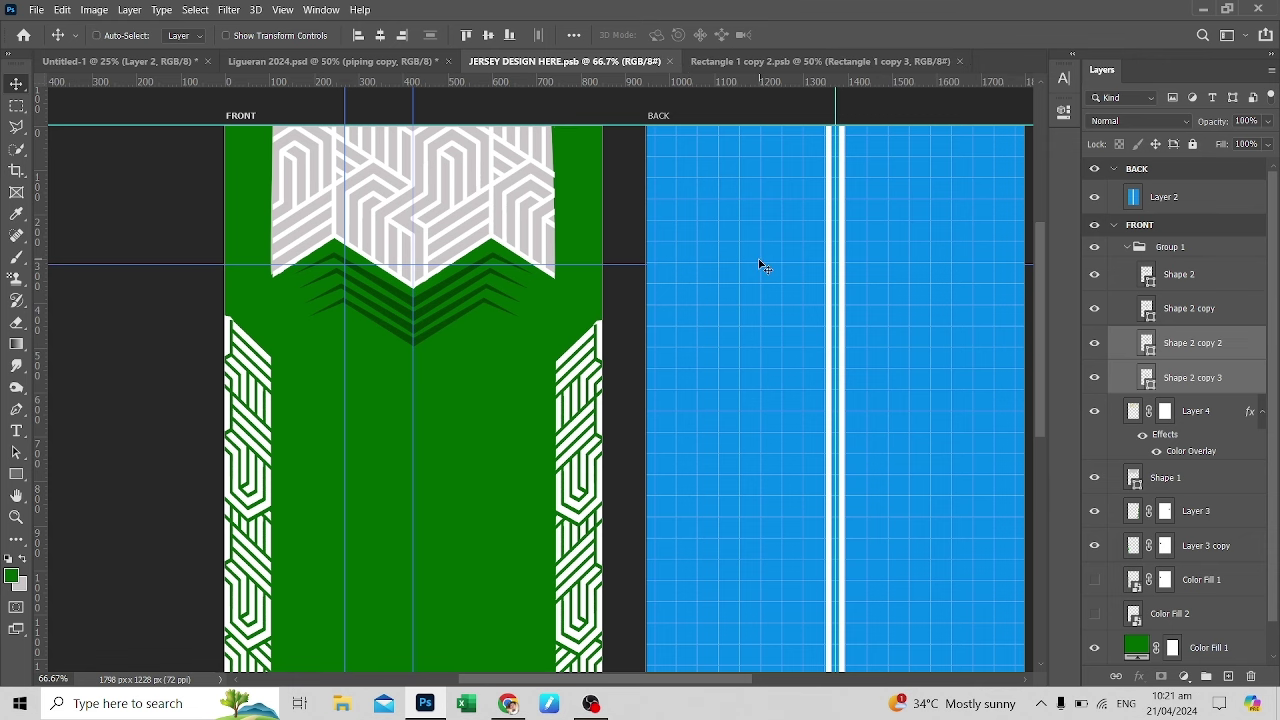
Duplicate the four chevron layers, move them further down the chest and shrink them slightly
{"action": "left_click", "coordinate": [370, 62]}
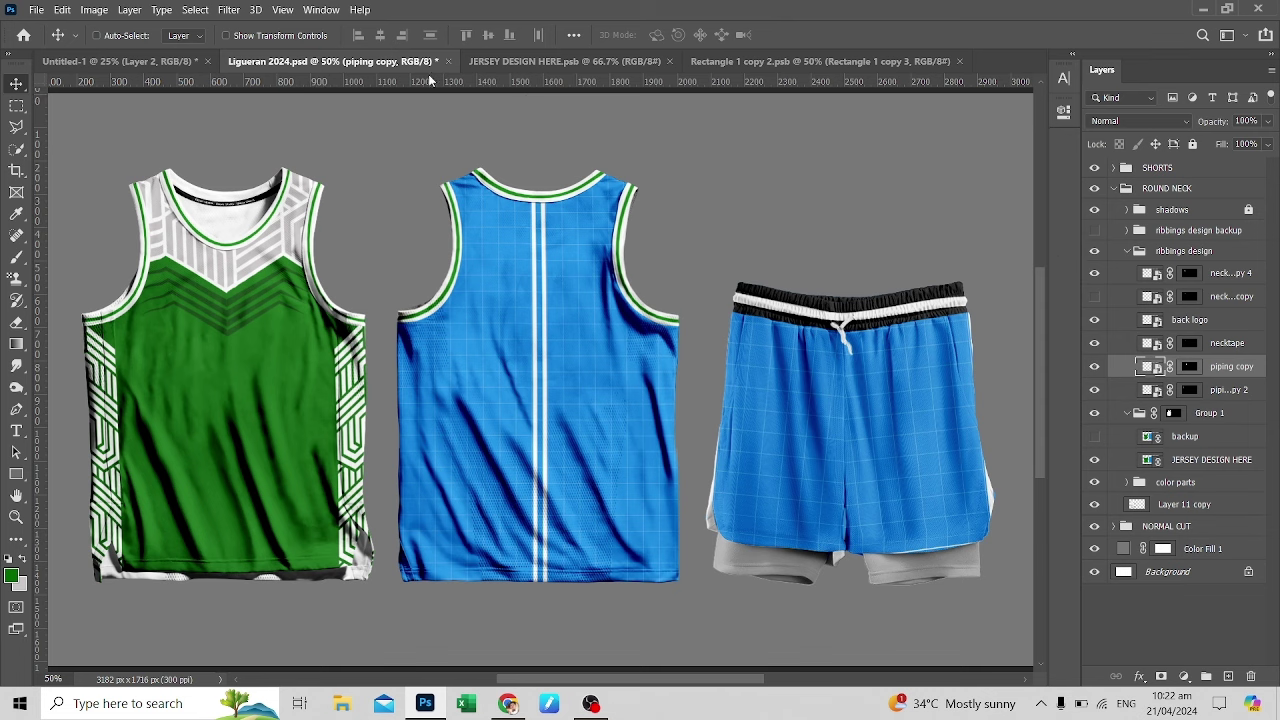
{"action": "left_click", "coordinate": [560, 61]}
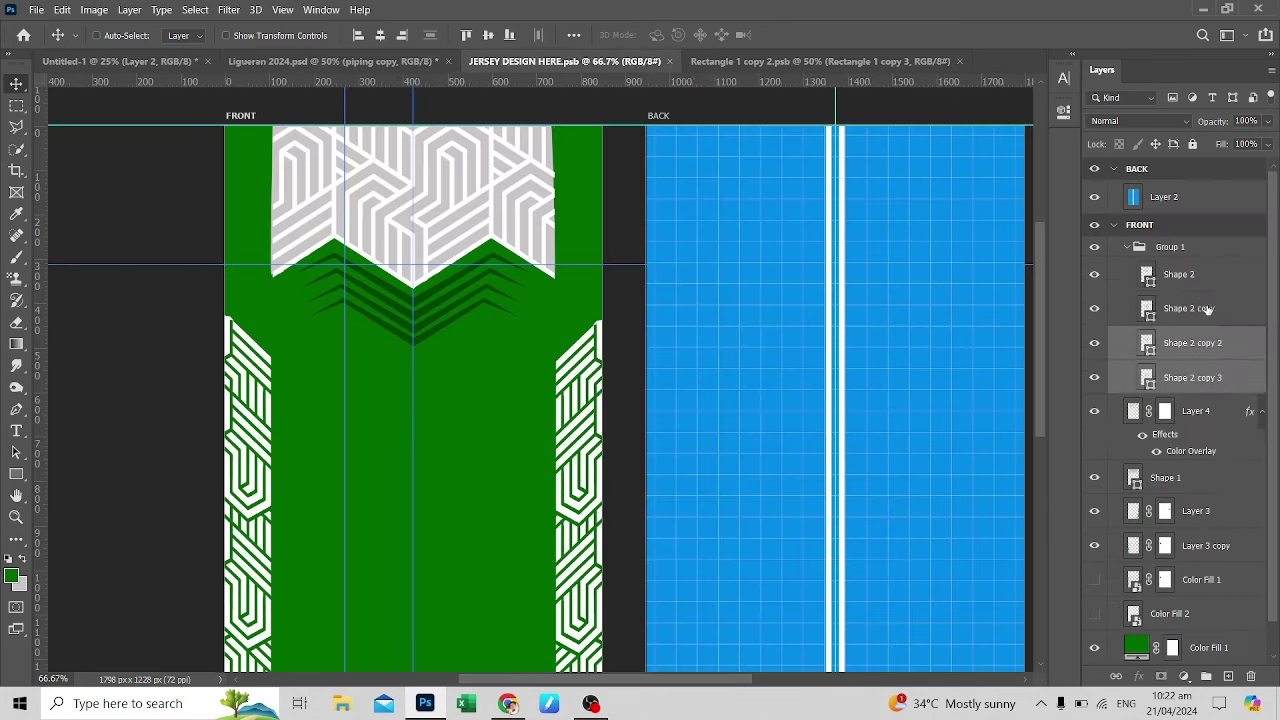
{"action": "left_click", "coordinate": [1207, 310]}
{"action": "left_click", "coordinate": [1190, 345]}
{"action": "left_click", "coordinate": [1195, 385]}
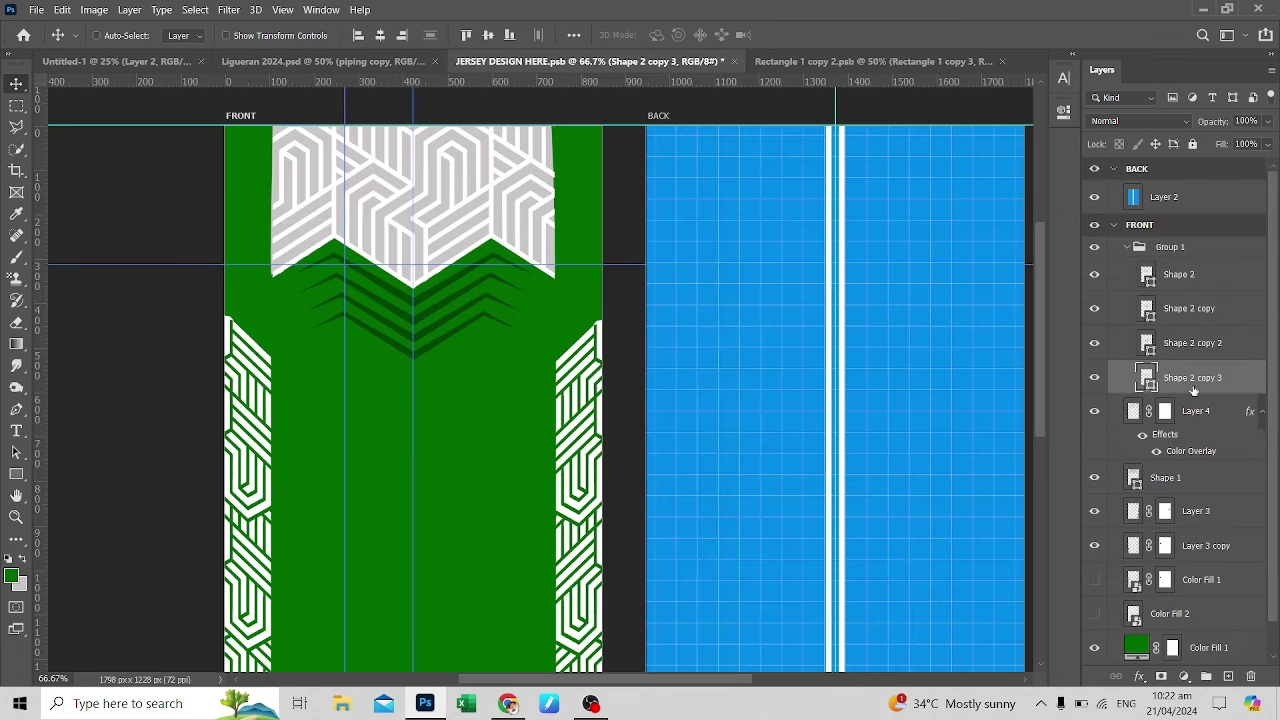
{"action": "left_click", "coordinate": [1178, 274], "text": "shift"}
{"action": "key", "text": "ctrl+j"}
{"action": "left_click_drag", "start_coordinate": [462, 276], "coordinate": [462, 377]}
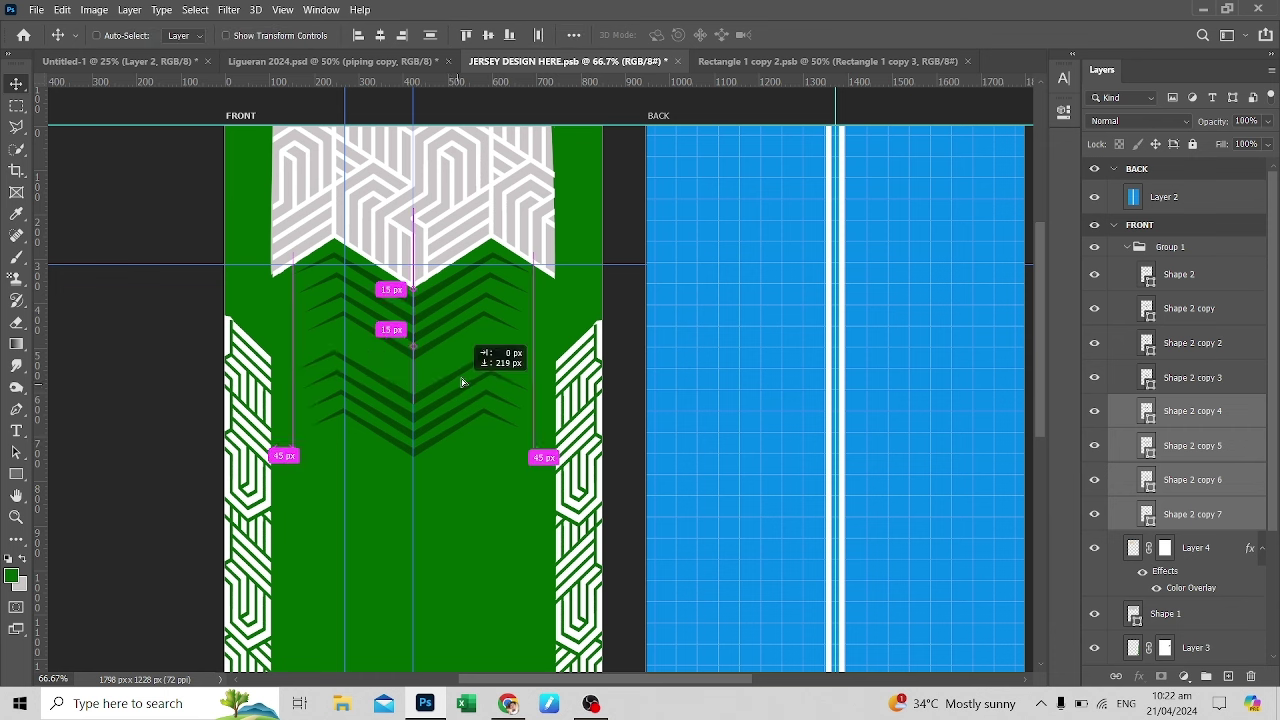
{"action": "key", "text": "ctrl+t"}
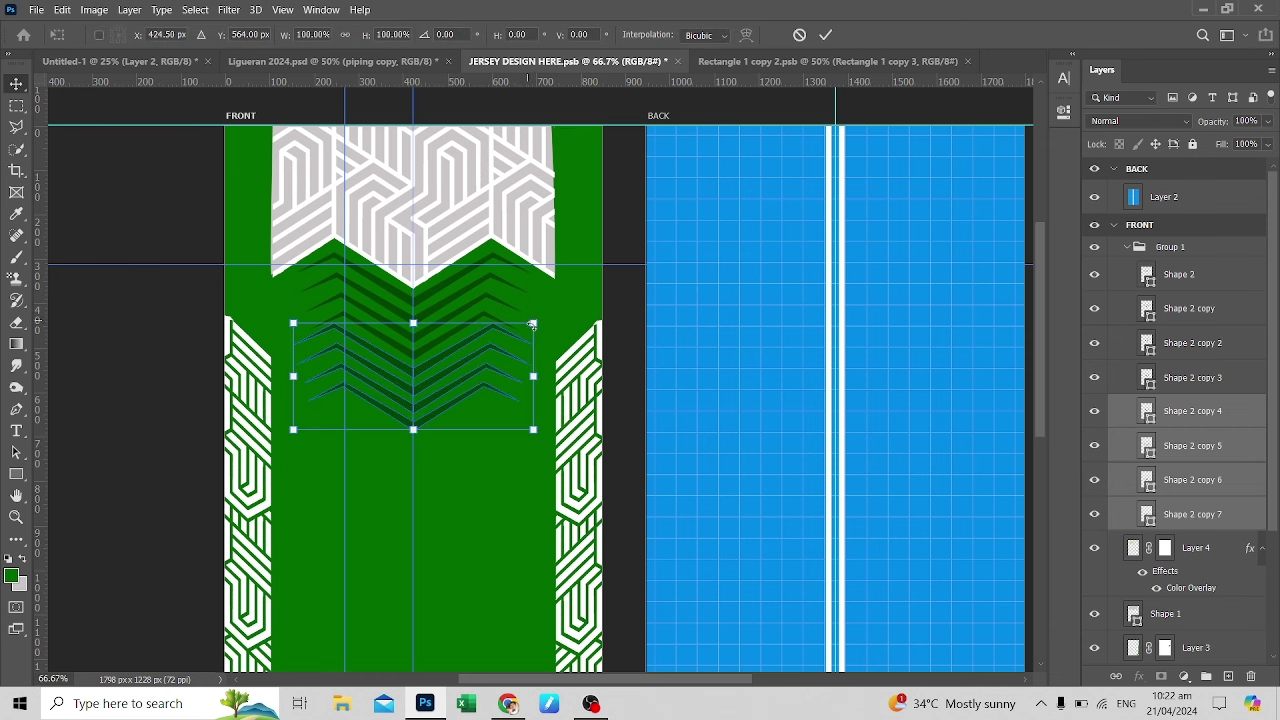
{"action": "left_click_drag", "start_coordinate": [536, 319], "coordinate": [506, 334]}
{"action": "key", "text": "Return"}
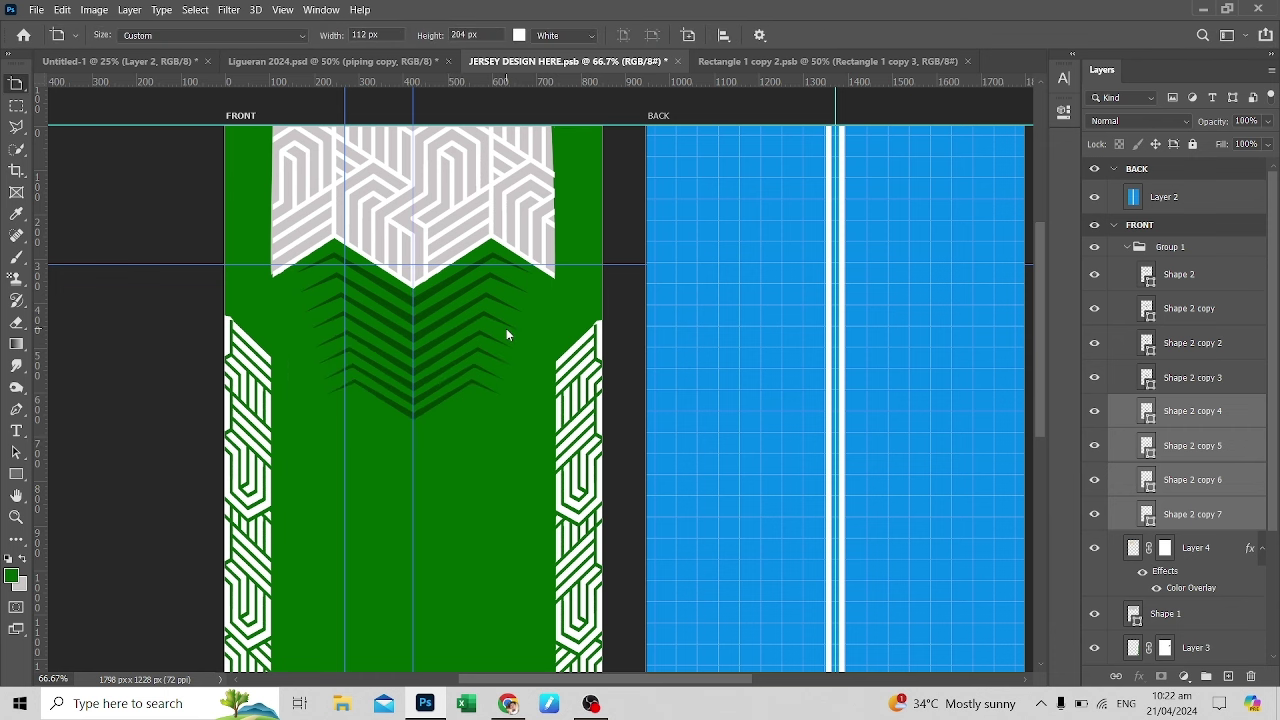
Copy Shape 2 copies 4–7 lower down the jersey front as a smaller chevron tier
{"action": "left_click", "coordinate": [1170, 247]}
{"action": "key", "text": "v"}
{"action": "left_click", "coordinate": [1192, 514]}
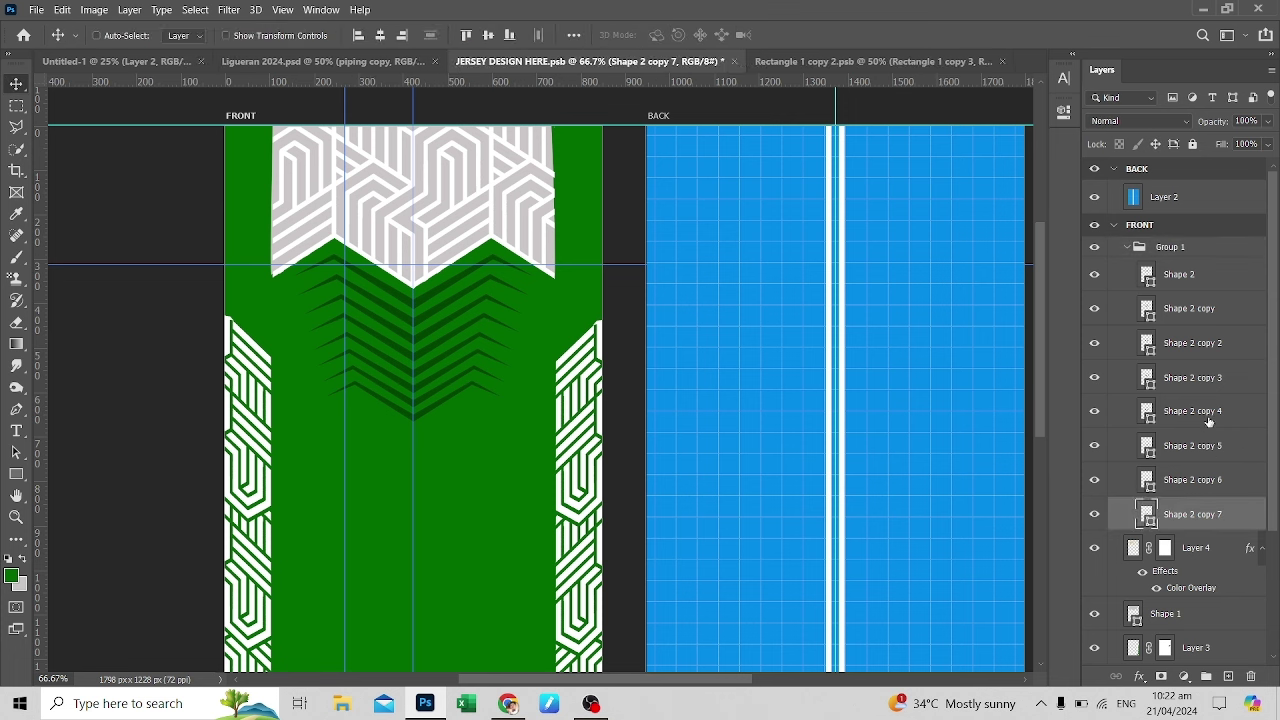
{"action": "left_click", "coordinate": [1192, 411], "text": "shift"}
{"action": "left_click_drag", "start_coordinate": [455, 378], "coordinate": [474, 445]}
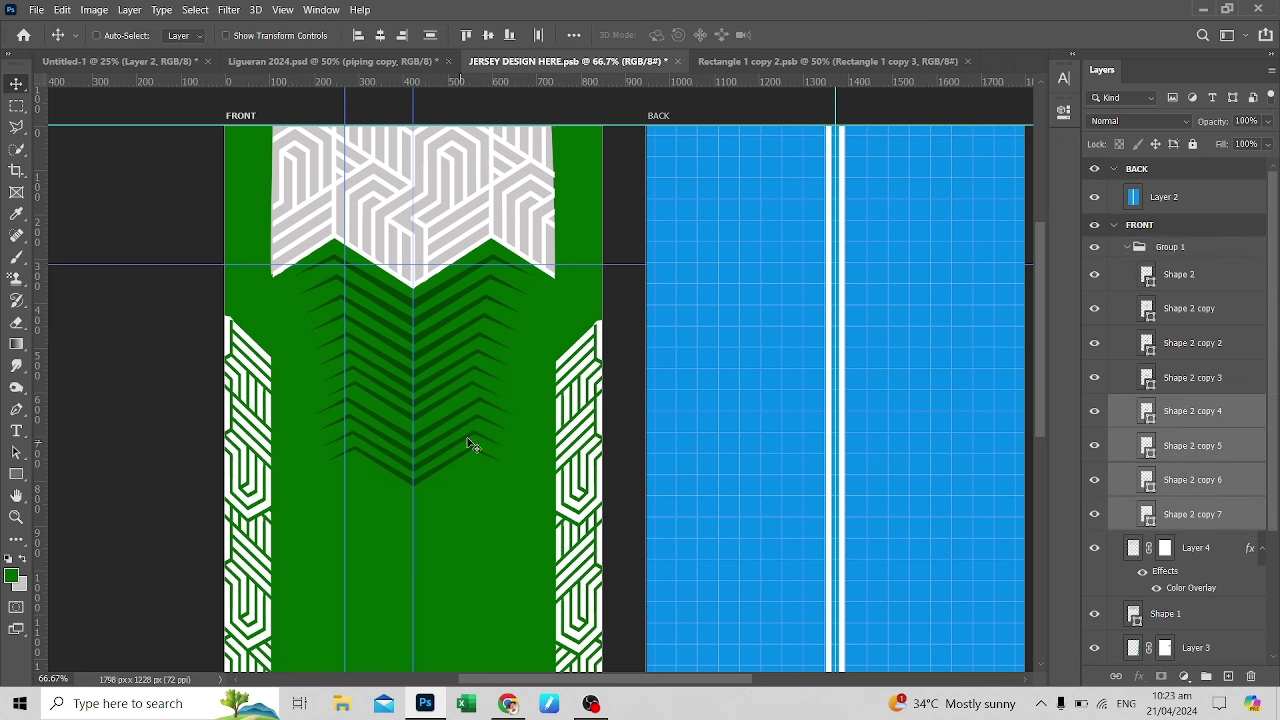
{"action": "key", "text": "ctrl+t"}
{"action": "left_click_drag", "start_coordinate": [530, 393], "coordinate": [505, 400]}
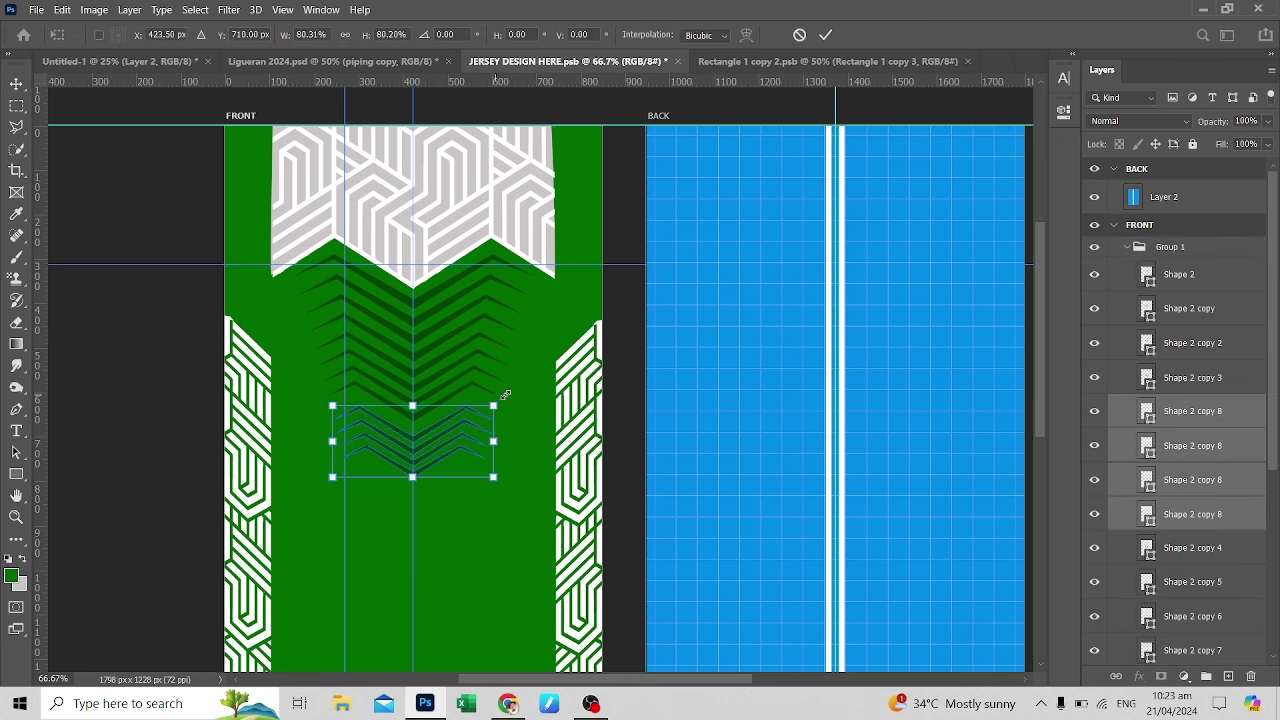
{"action": "key", "text": "Return"}
{"action": "key", "text": "ctrl+t"}
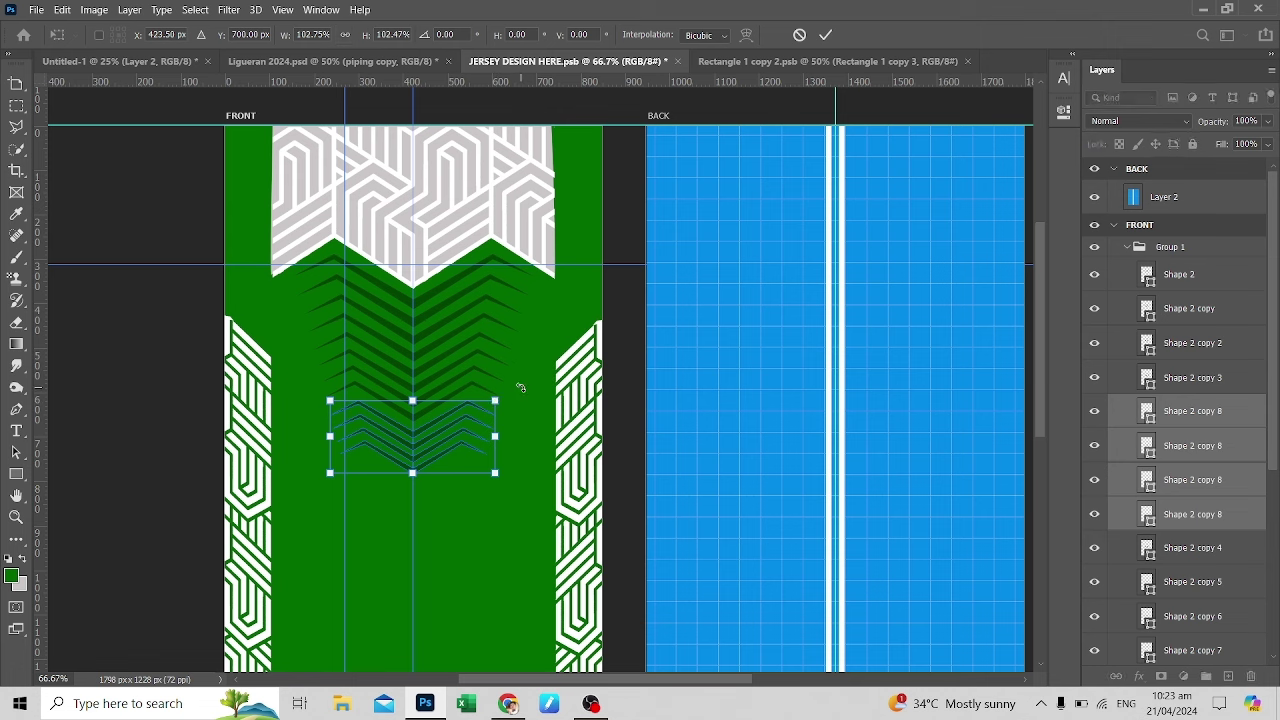
{"action": "key", "text": "Return"}
Save the jersey design and the Ligueran 2024 mockup
{"action": "key", "text": "ctrl+minus"}
{"action": "key", "text": "ctrl+s"}
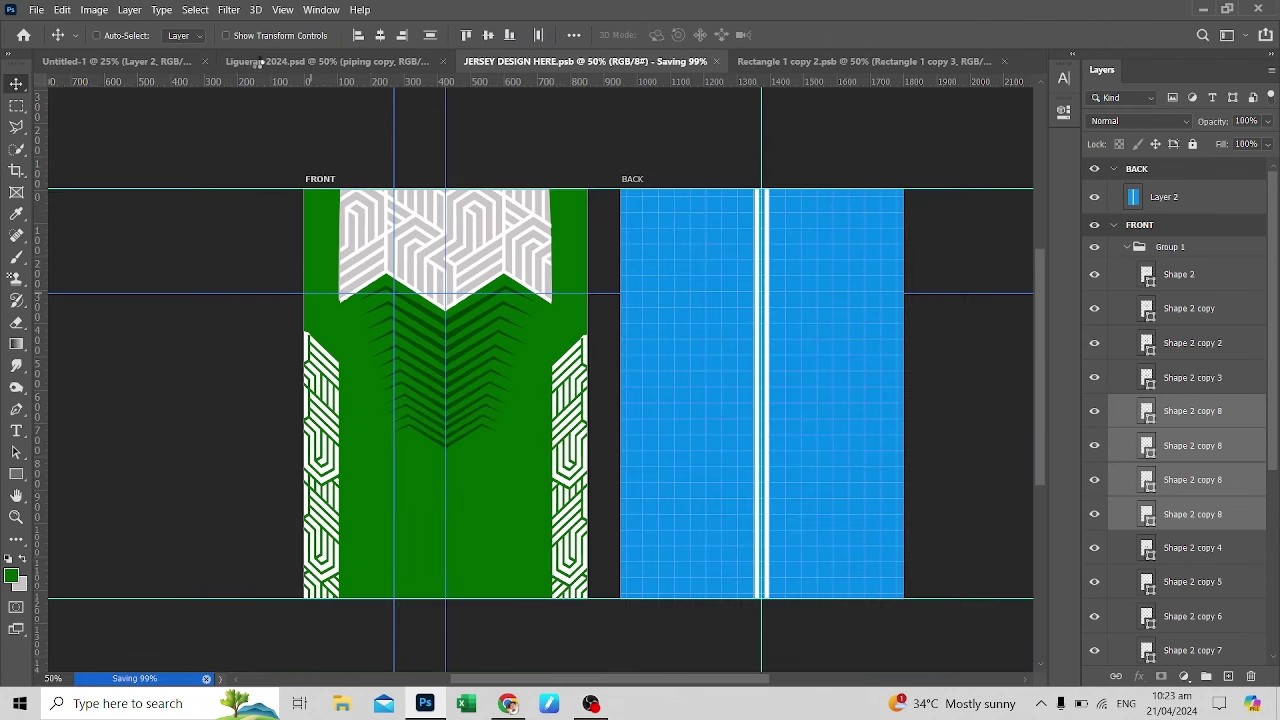
{"action": "key", "text": "ctrl+shift+Tab"}
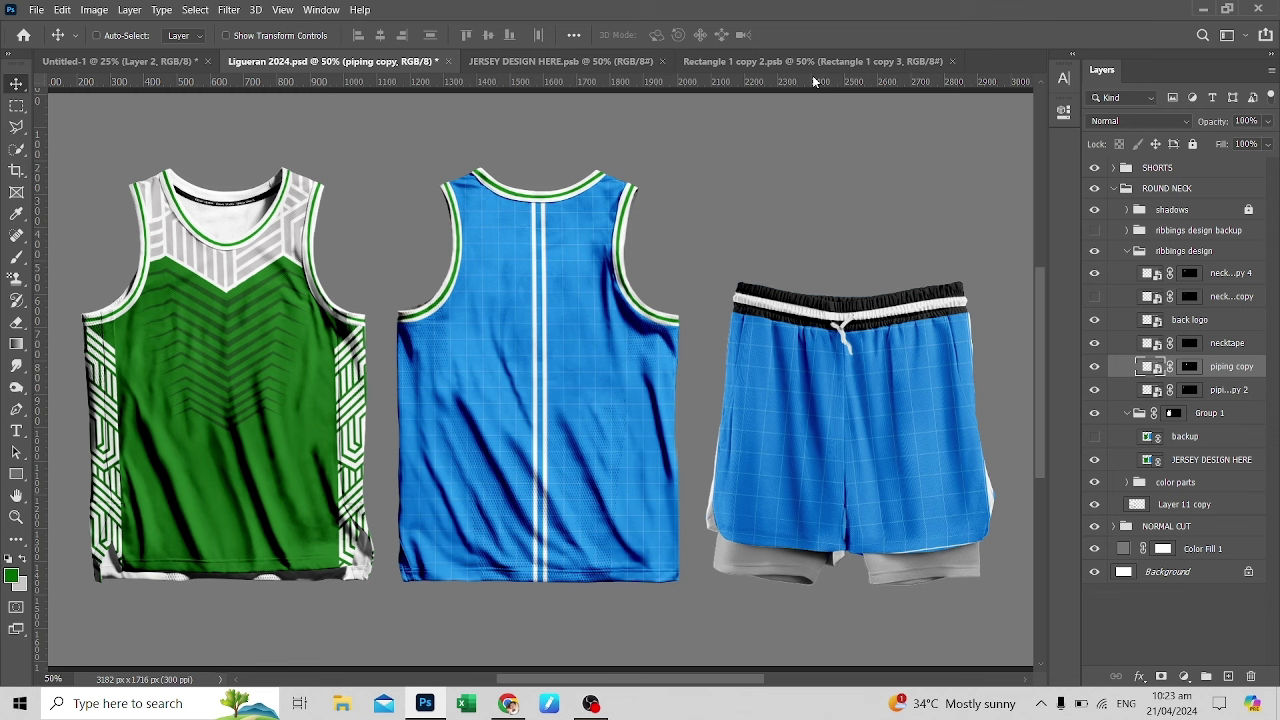
{"action": "key", "text": "ctrl+s"}
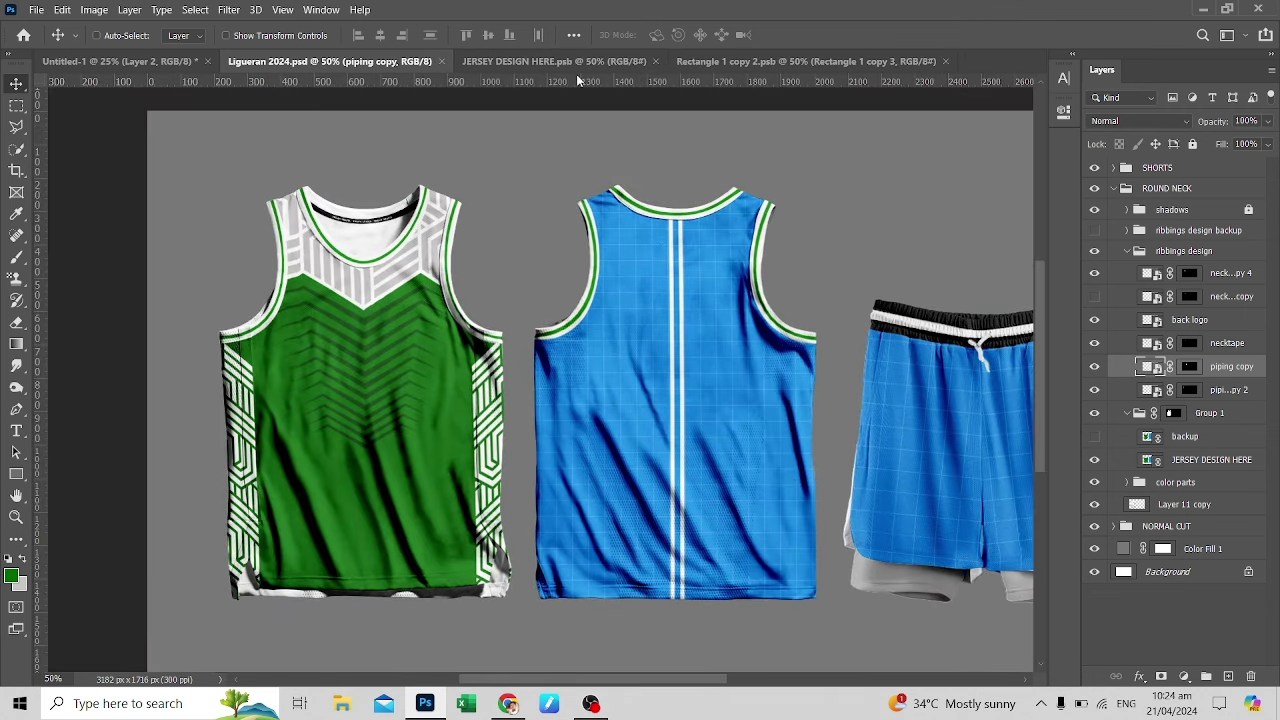
Type 'Ligueran' as a text line on the jersey chest
{"action": "left_click", "coordinate": [575, 62]}
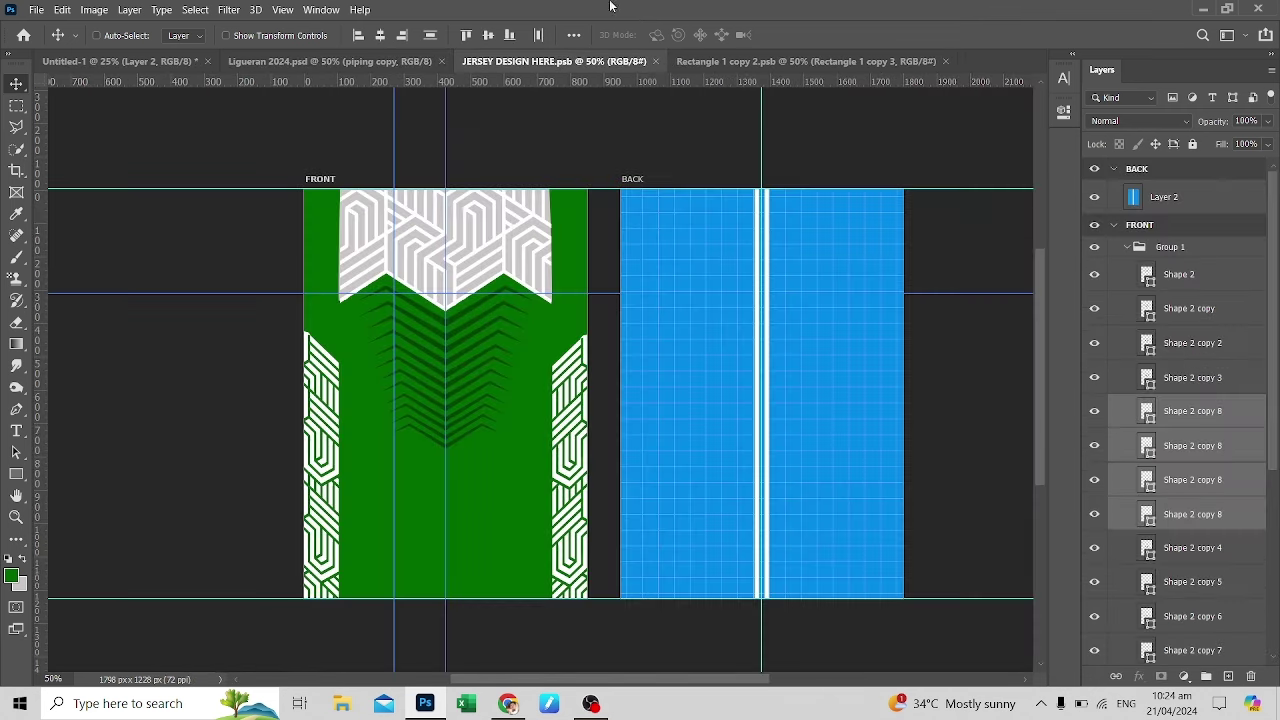
{"action": "left_click", "coordinate": [16, 435]}
{"action": "left_click", "coordinate": [368, 354]}
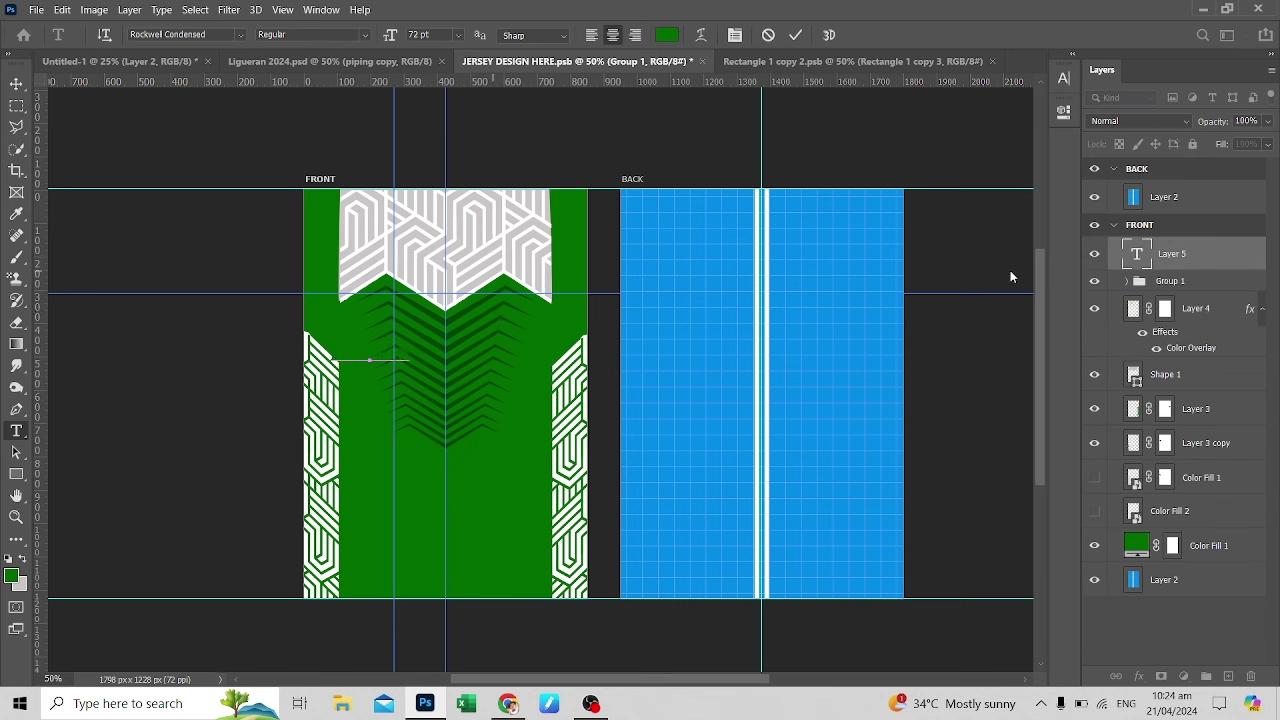
{"action": "type", "text": "Ligueran"}
Make the Ligueran text white in BatmanForeverAlternate
{"action": "left_click", "coordinate": [734, 35]}
{"action": "left_click", "coordinate": [1020, 172]}
{"action": "left_click", "coordinate": [790, 395]}
{"action": "left_click", "coordinate": [1163, 386]}
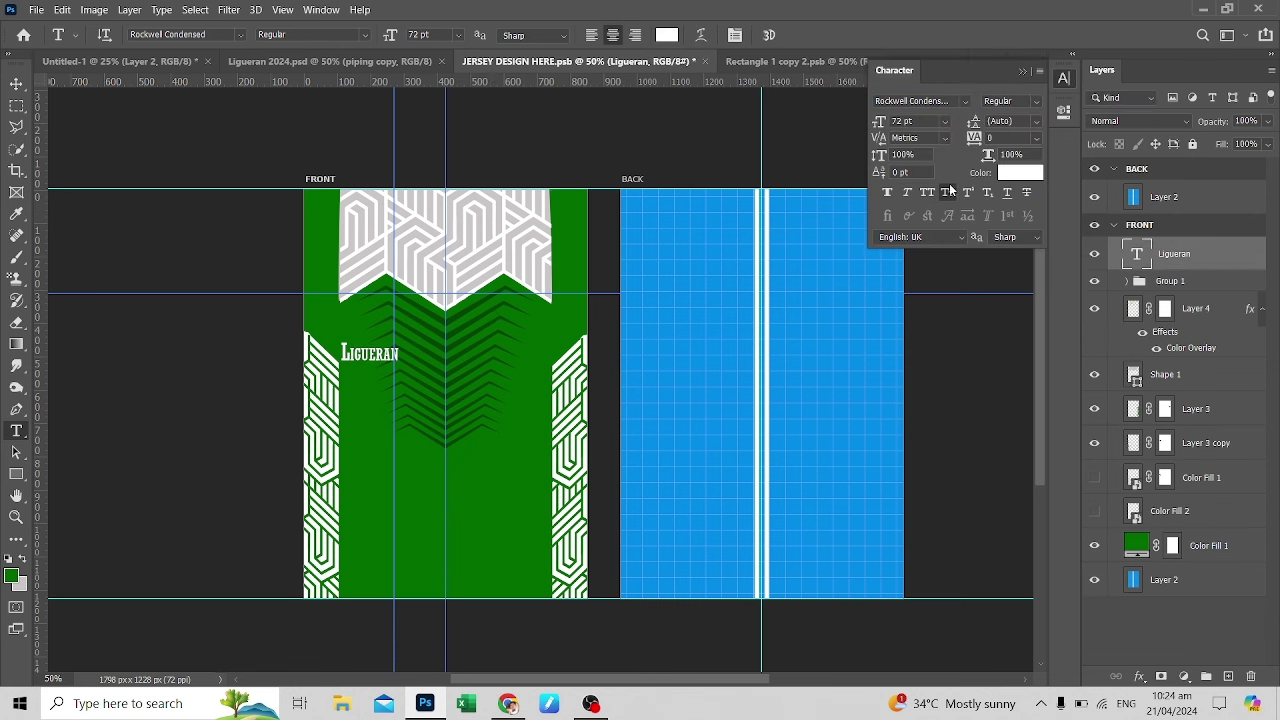
{"action": "left_click", "coordinate": [964, 102]}
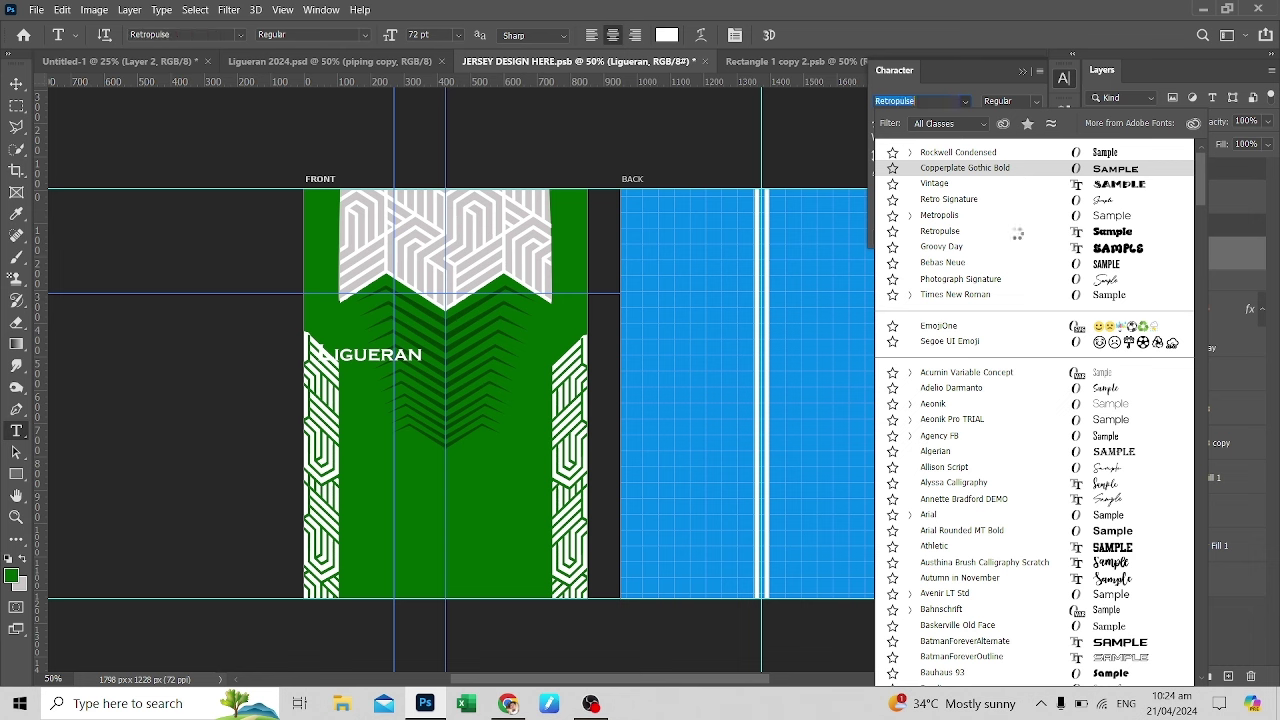
{"action": "left_click", "coordinate": [1145, 648]}
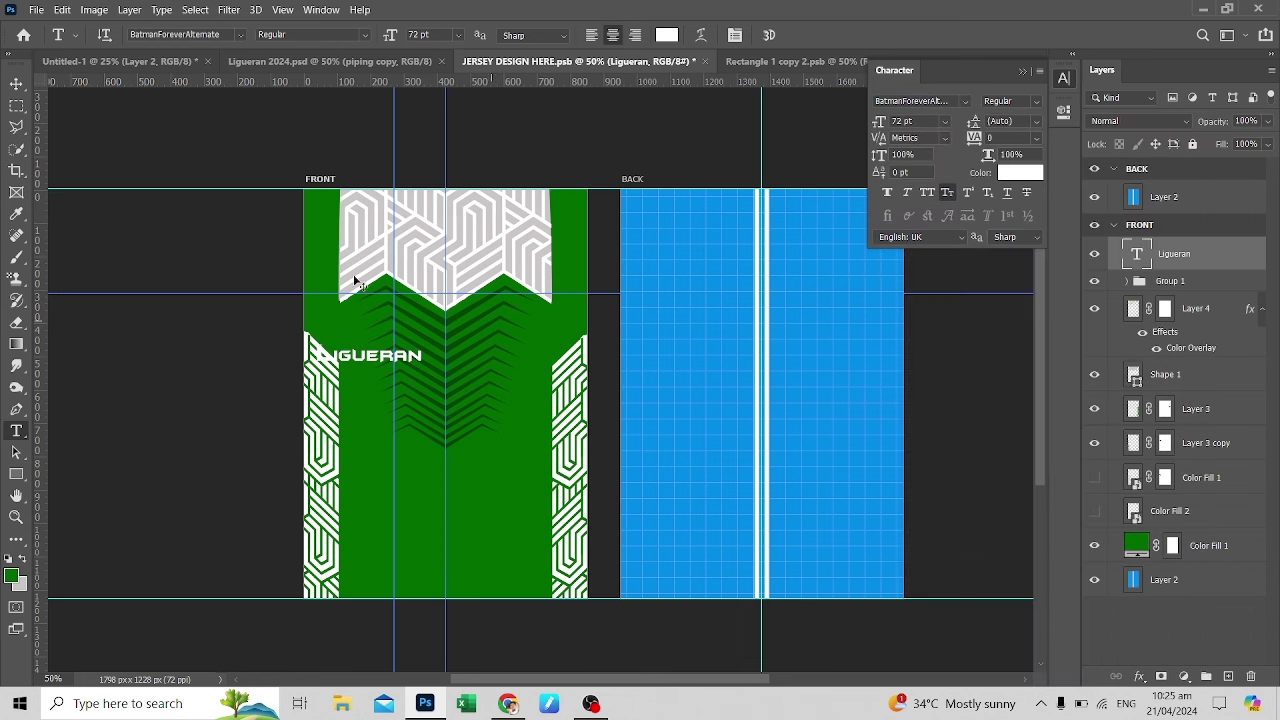
Centre the wordmark on the chest and enlarge it across the front
{"action": "left_click", "coordinate": [16, 83]}
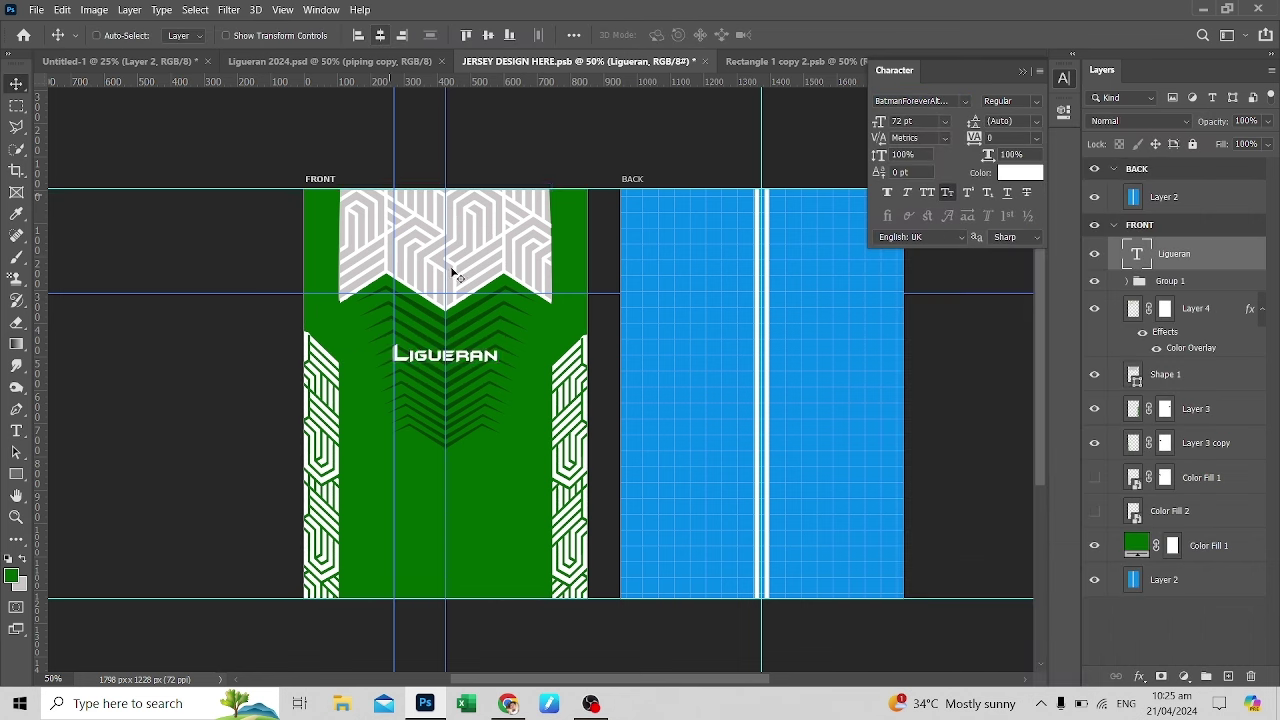
{"action": "key", "text": "ctrl+t"}
{"action": "left_click_drag", "start_coordinate": [449, 271], "coordinate": [525, 271]}
{"action": "left_click_drag", "start_coordinate": [508, 340], "coordinate": [521, 338]}
{"action": "left_click", "coordinate": [910, 100]}
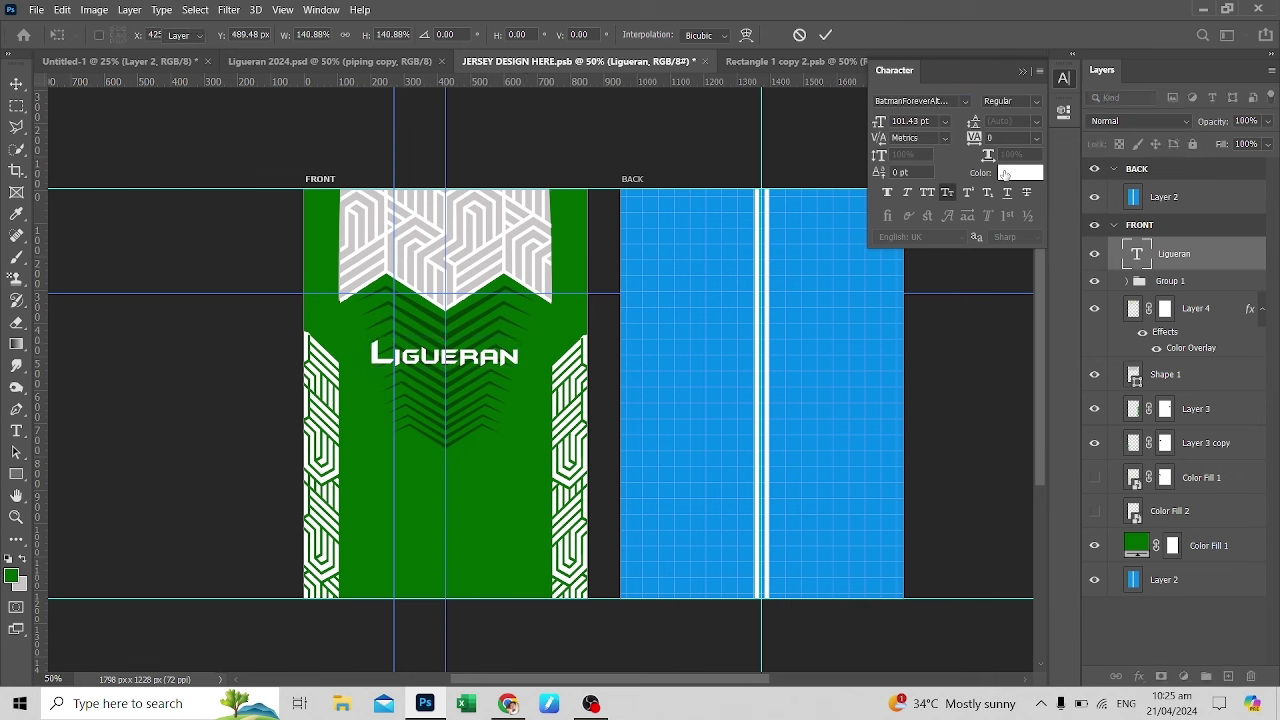
Browse the font list and switch the white Ligueran wordmark from BatmanForeverAlternate to Copperplate Gothic
{"action": "type", "text": "cc"}
{"action": "scroll", "coordinate": [1150, 350], "scroll_direction": "down", "scroll_amount": 5}
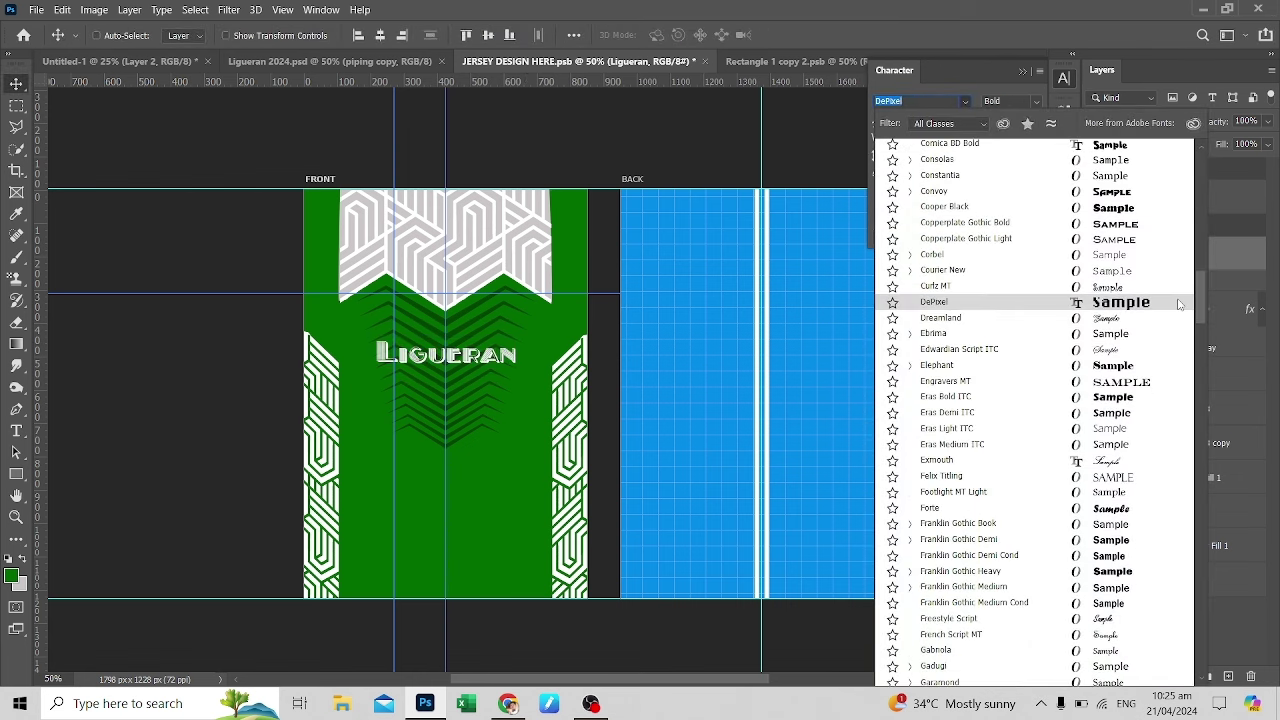
{"action": "scroll", "coordinate": [1140, 400], "scroll_direction": "down", "scroll_amount": 10}
{"action": "scroll", "coordinate": [1130, 420], "scroll_direction": "down", "scroll_amount": 10}
{"action": "scroll", "coordinate": [1124, 428], "scroll_direction": "down", "scroll_amount": 5}
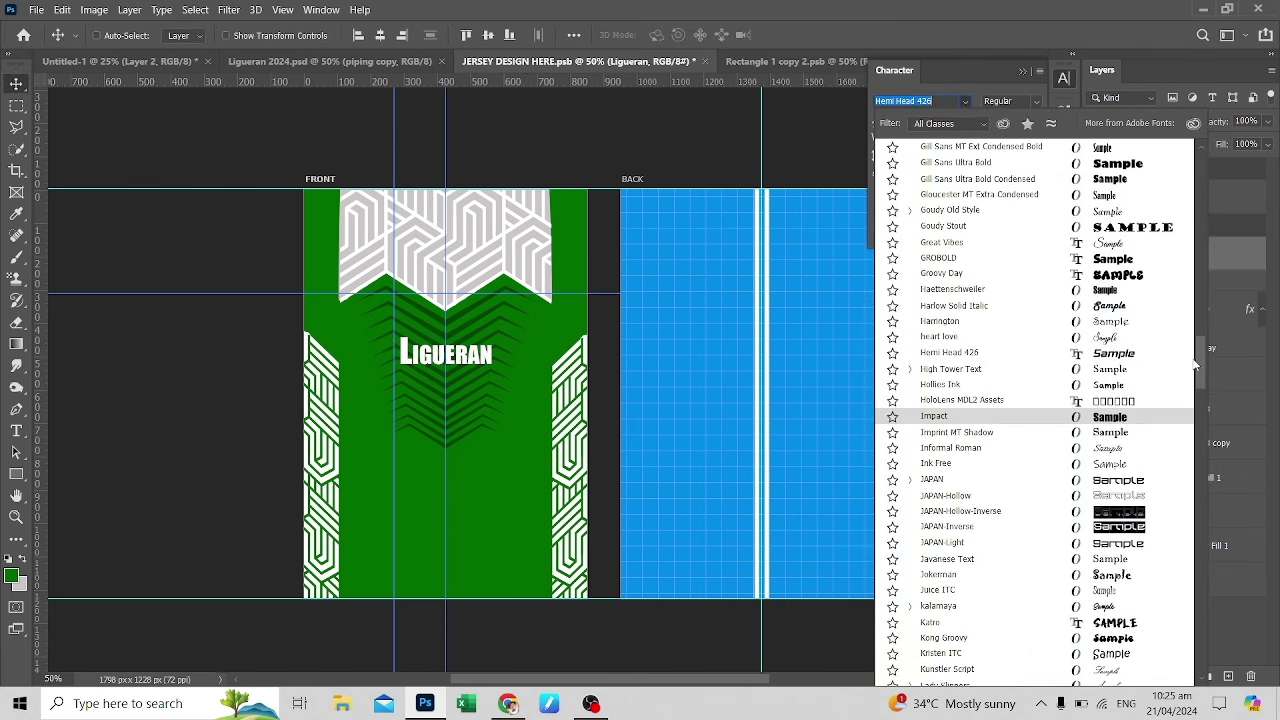
{"action": "scroll", "coordinate": [1186, 390], "scroll_direction": "down", "scroll_amount": 5}
{"action": "key", "text": "Down"}
{"action": "key", "text": "Down"}
{"action": "key", "text": "Down"}
{"action": "key", "text": "Down"}
{"action": "key", "text": "Down"}
{"action": "key", "text": "Down"}
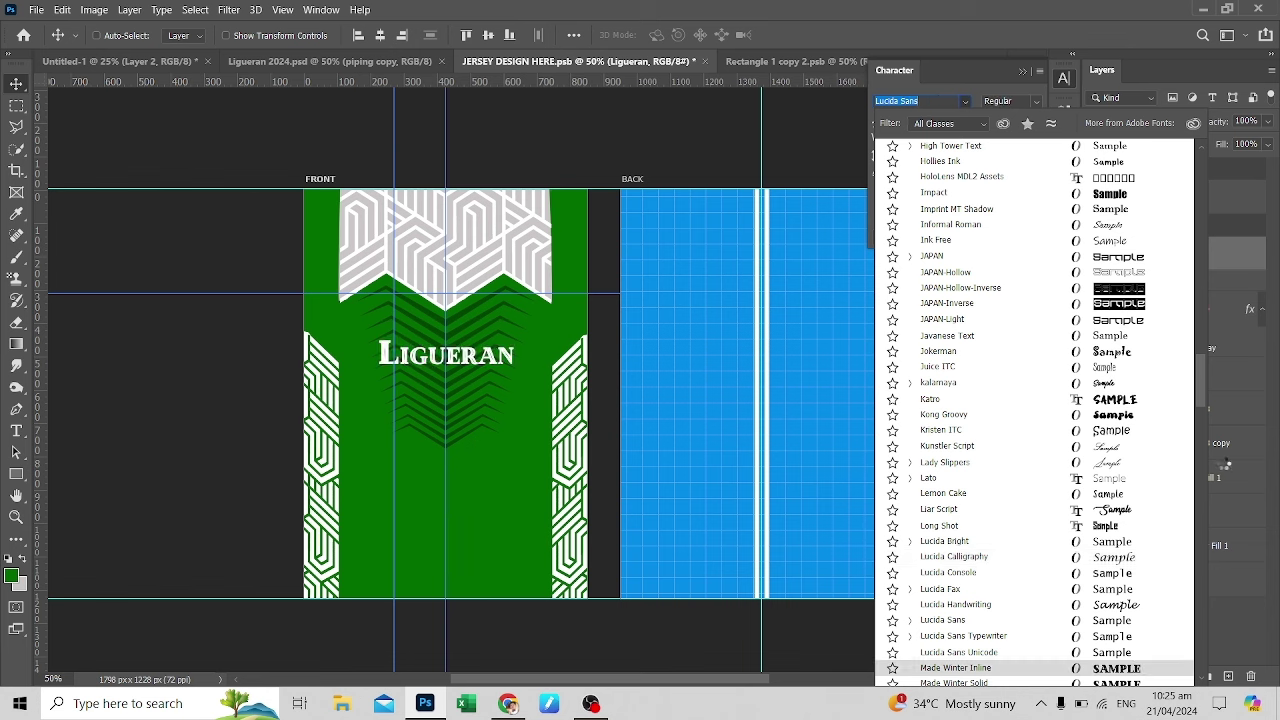
{"action": "key", "text": "Down"}
{"action": "key", "text": "Down"}
{"action": "key", "text": "Down"}
{"action": "key", "text": "Down"}
{"action": "key", "text": "Down"}
{"action": "key", "text": "Down"}
{"action": "scroll", "coordinate": [1187, 483], "scroll_direction": "down", "scroll_amount": 13}
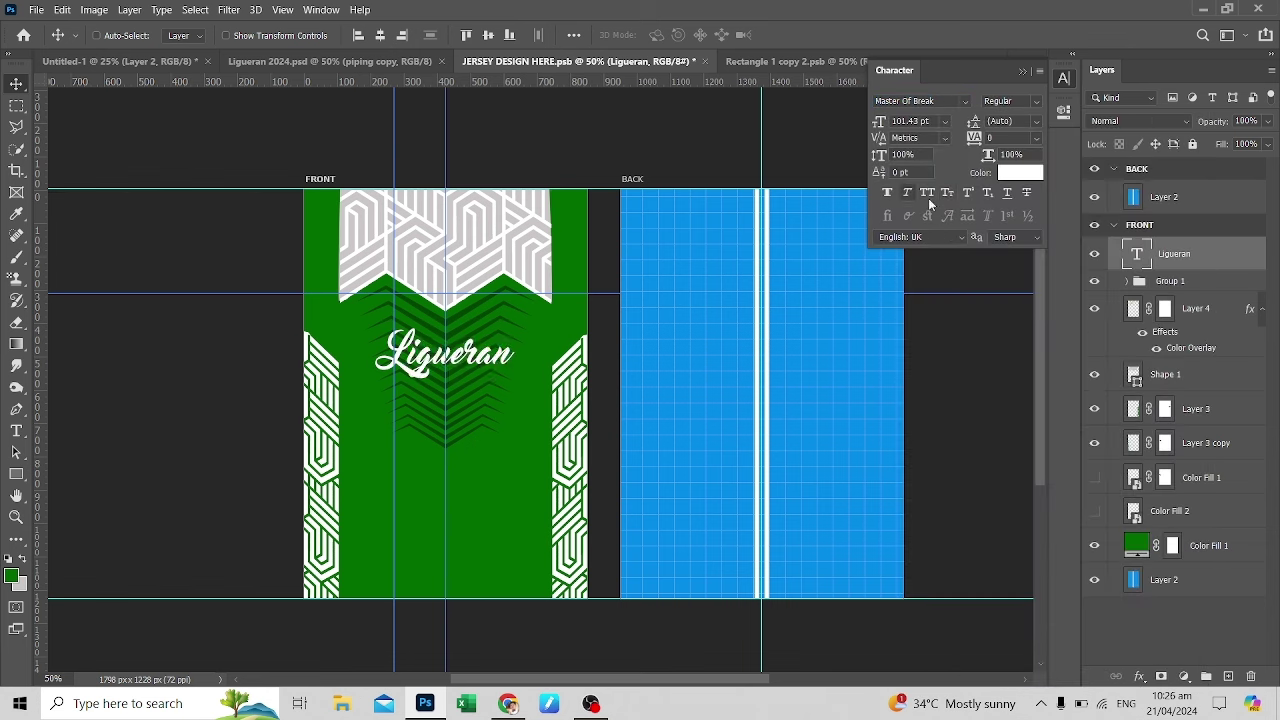
{"action": "scroll", "coordinate": [1150, 490], "scroll_direction": "down", "scroll_amount": 2}
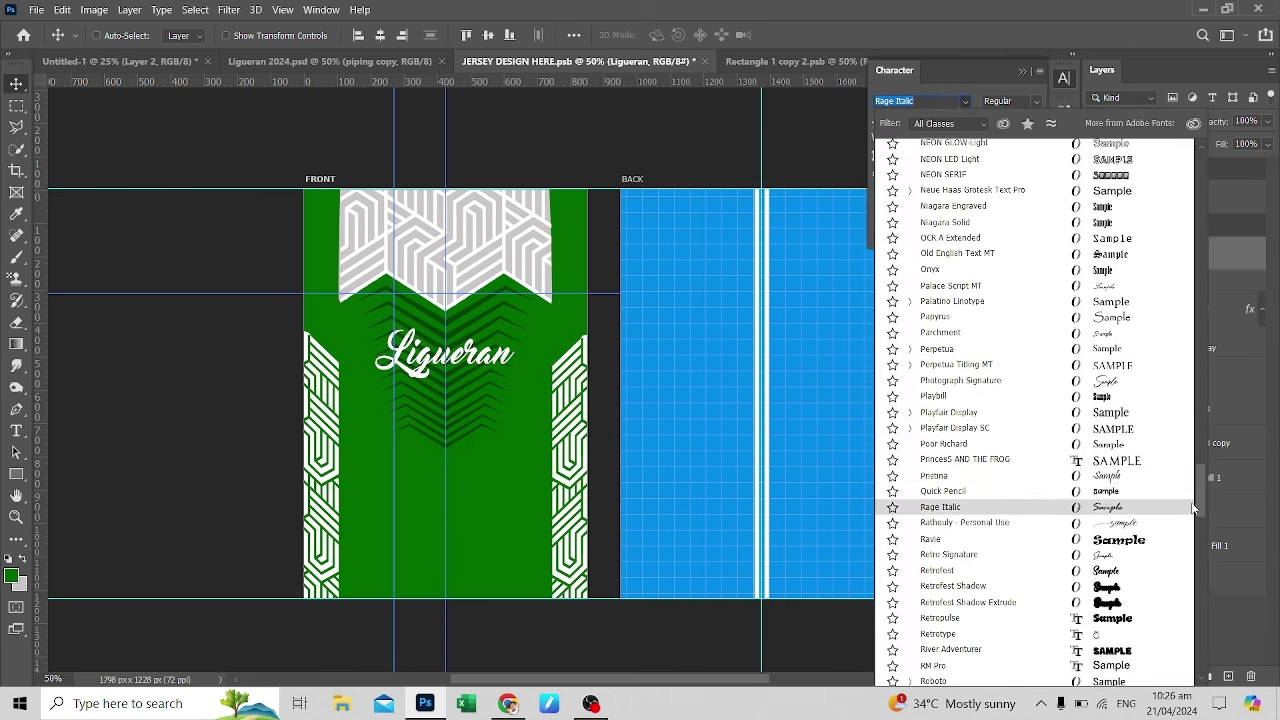
{"action": "scroll", "coordinate": [1120, 490], "scroll_direction": "down", "scroll_amount": 3}
{"action": "scroll", "coordinate": [1110, 492], "scroll_direction": "down", "scroll_amount": 3}
{"action": "scroll", "coordinate": [1108, 492], "scroll_direction": "down", "scroll_amount": 3}
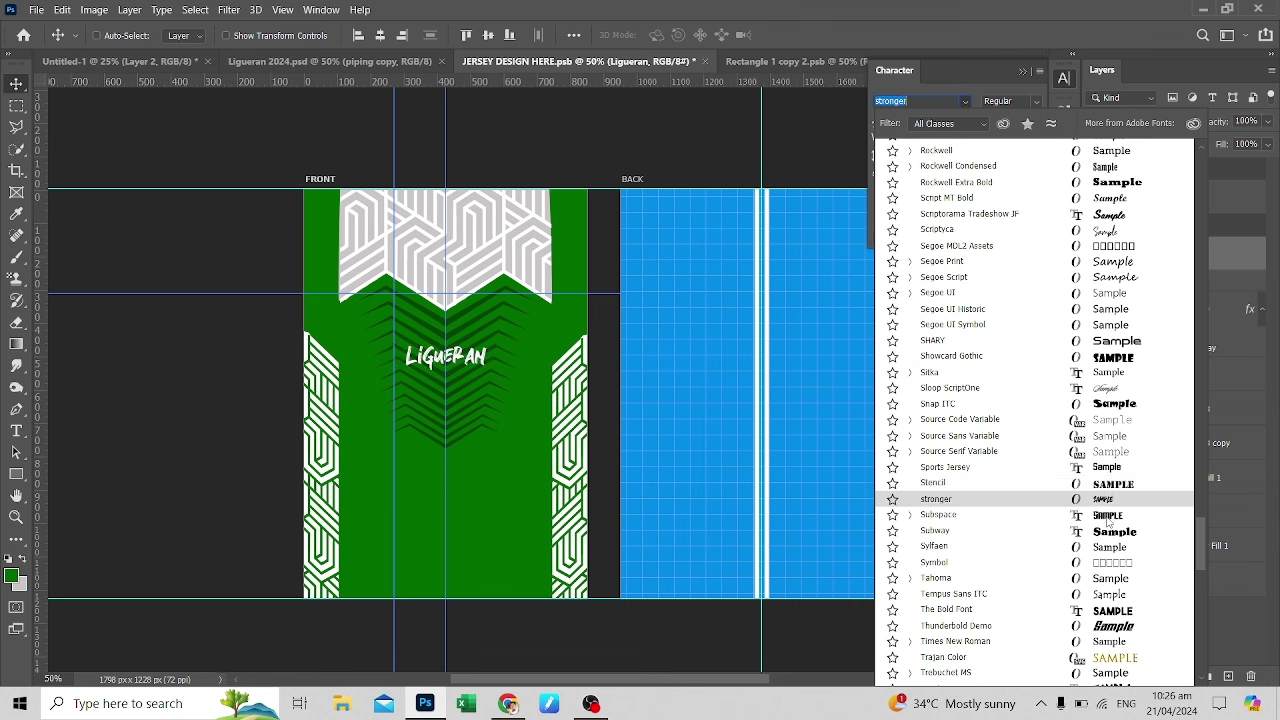
{"action": "scroll", "coordinate": [1130, 550], "scroll_direction": "down", "scroll_amount": 2}
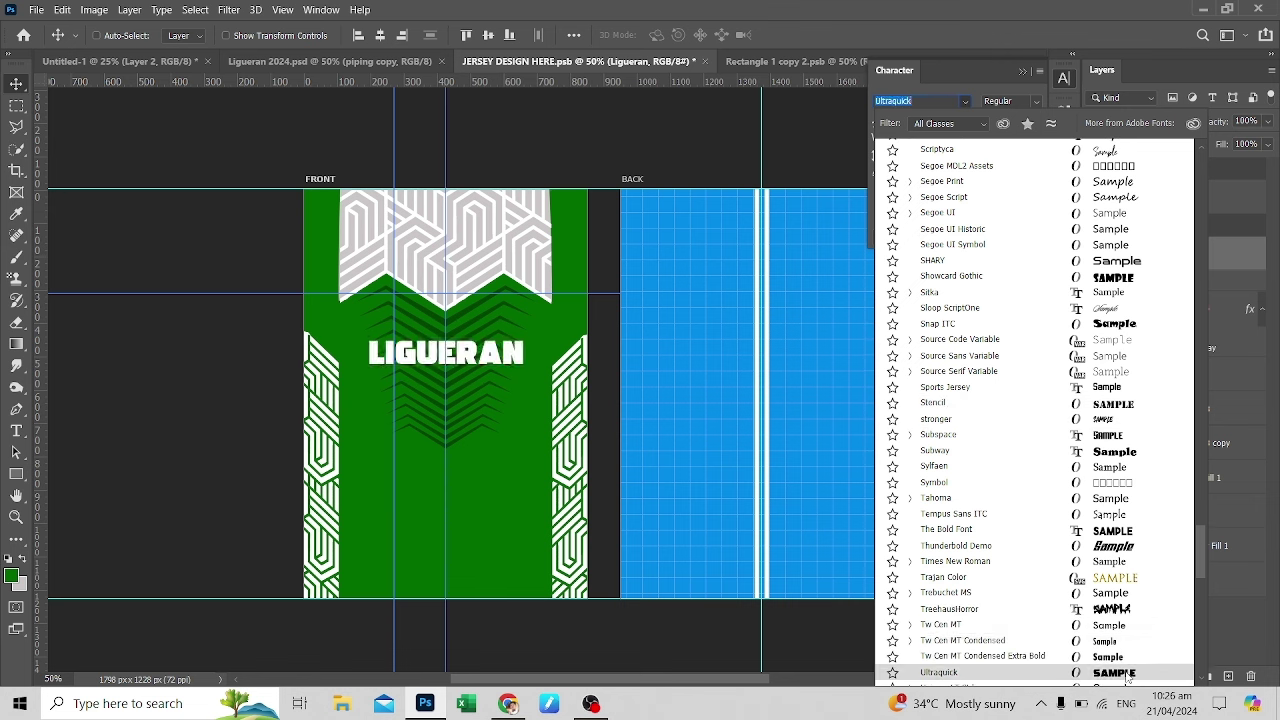
{"action": "scroll", "coordinate": [1190, 571], "scroll_direction": "down", "scroll_amount": 5}
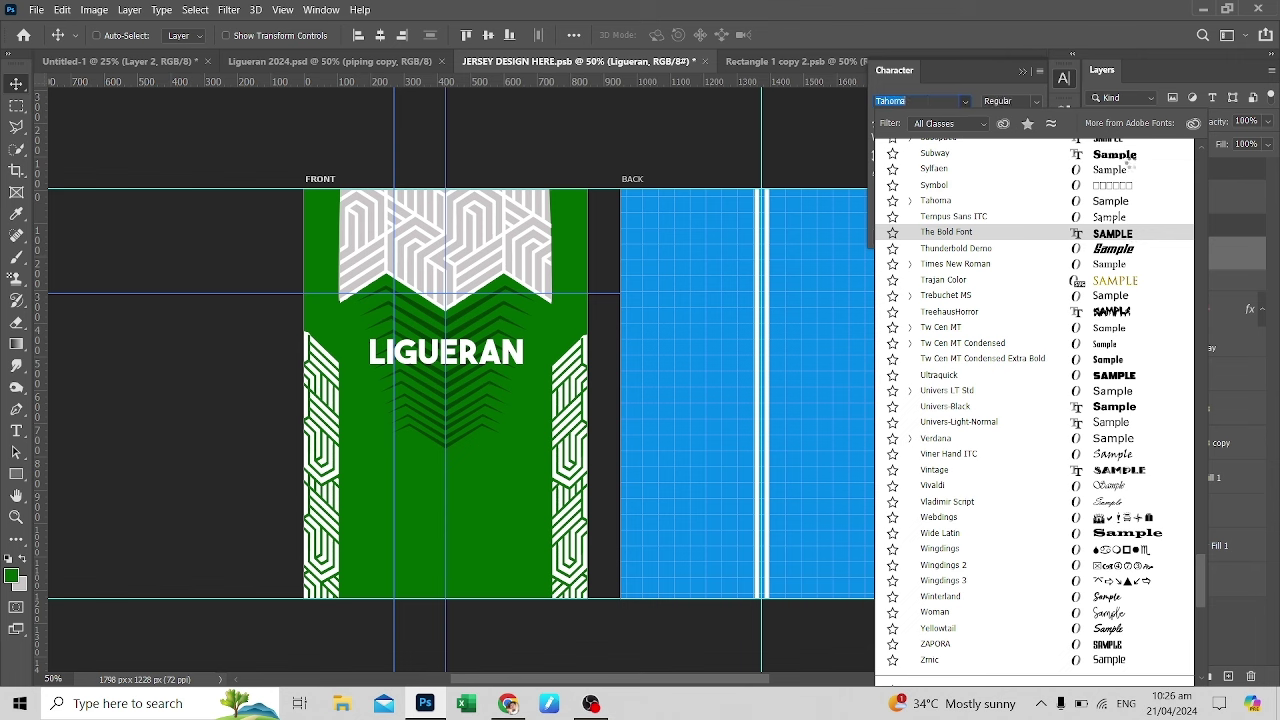
{"action": "left_click_drag", "start_coordinate": [1199, 580], "coordinate": [1197, 475]}
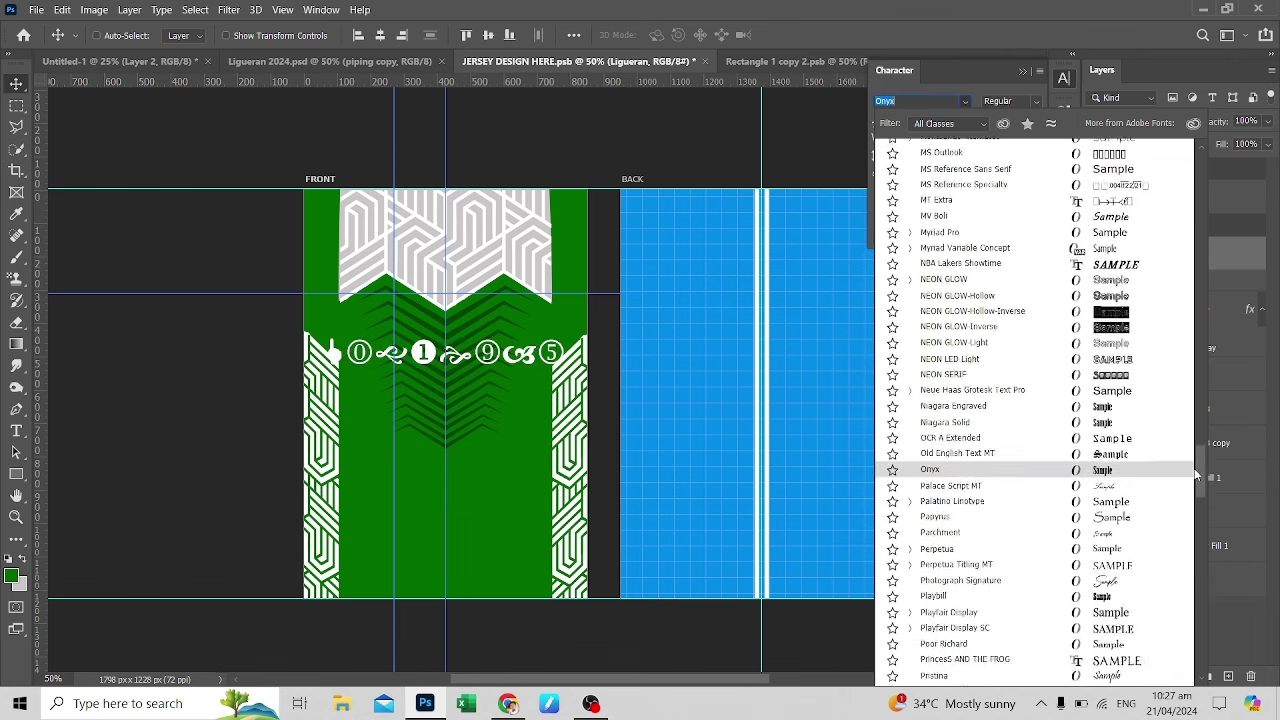
{"action": "scroll", "coordinate": [1118, 300], "scroll_direction": "up", "scroll_amount": 10}
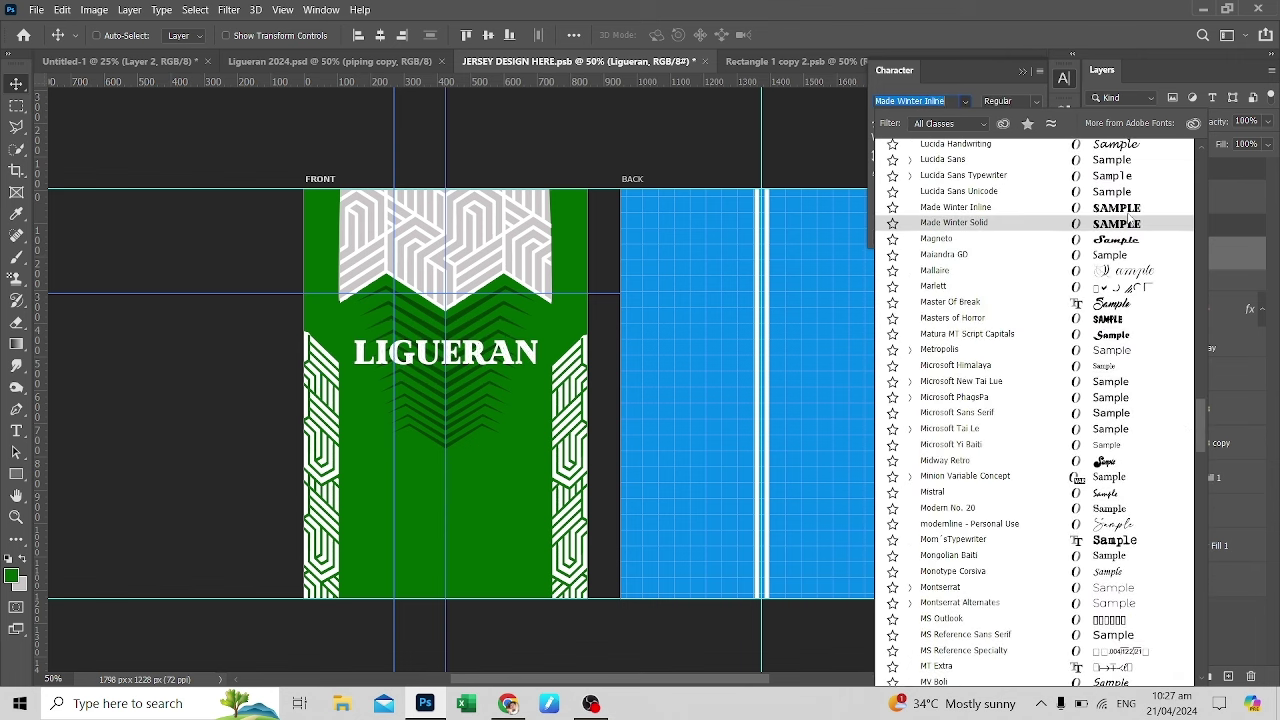
{"action": "scroll", "coordinate": [1118, 218], "scroll_direction": "up", "scroll_amount": 10}
{"action": "scroll", "coordinate": [1118, 218], "scroll_direction": "up", "scroll_amount": 5}
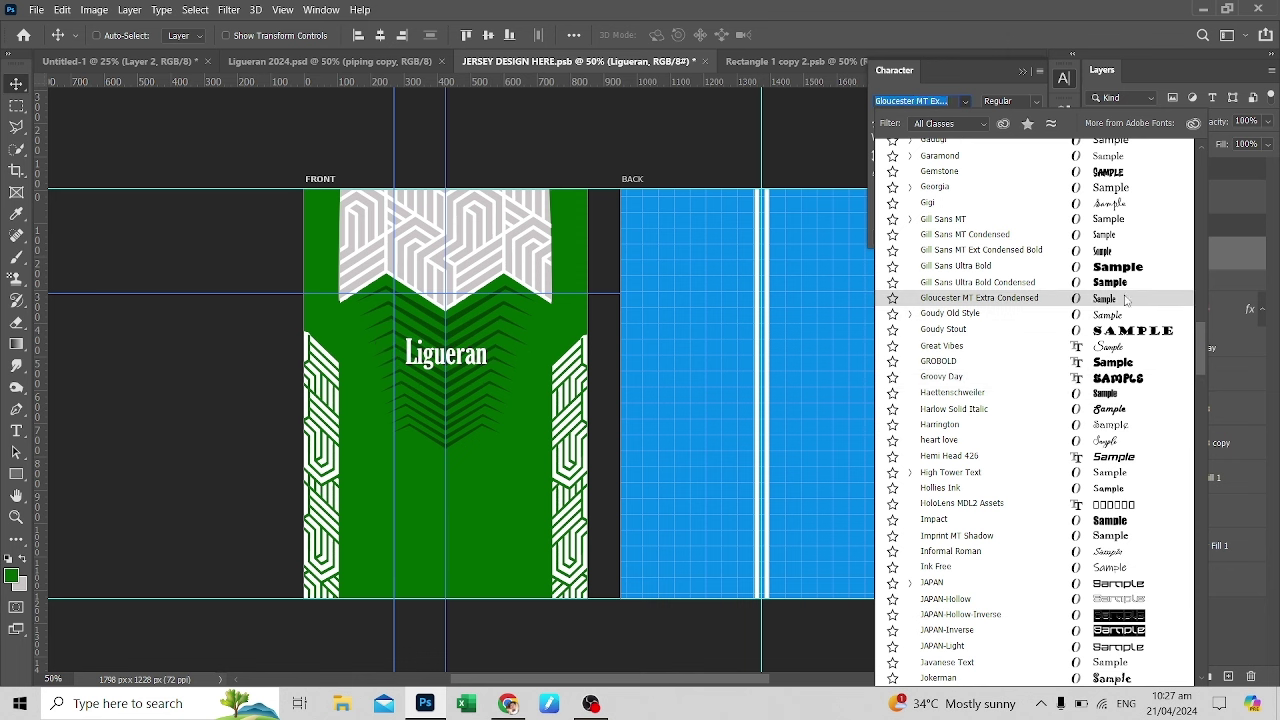
{"action": "scroll", "coordinate": [1126, 298], "scroll_direction": "up", "scroll_amount": 4}
{"action": "scroll", "coordinate": [1120, 270], "scroll_direction": "up", "scroll_amount": 4}
{"action": "scroll", "coordinate": [1118, 240], "scroll_direction": "up", "scroll_amount": 3}
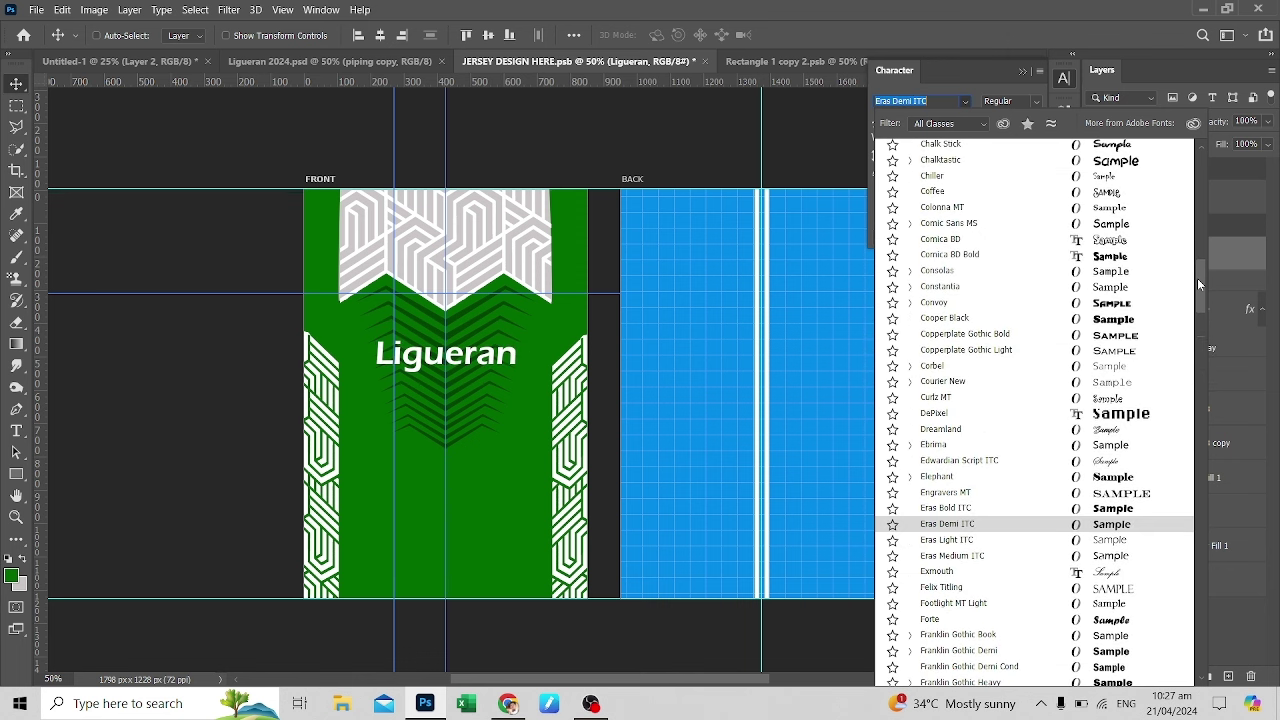
{"action": "left_click", "coordinate": [978, 240]}
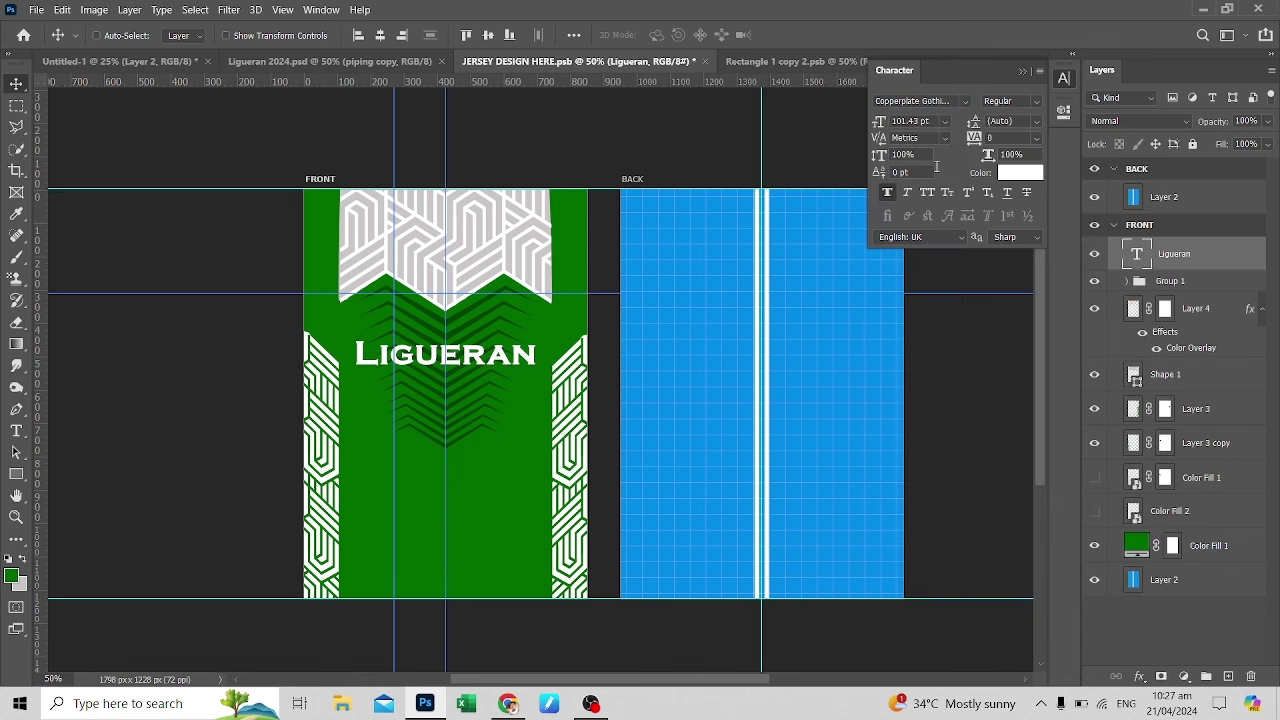
Set the initial L of LIGUERAN to 130 pt
{"action": "double_click", "coordinate": [1139, 257]}
{"action": "key", "text": "Left"}
{"action": "key", "text": "Right"}
{"action": "key", "text": "shift+Right"}
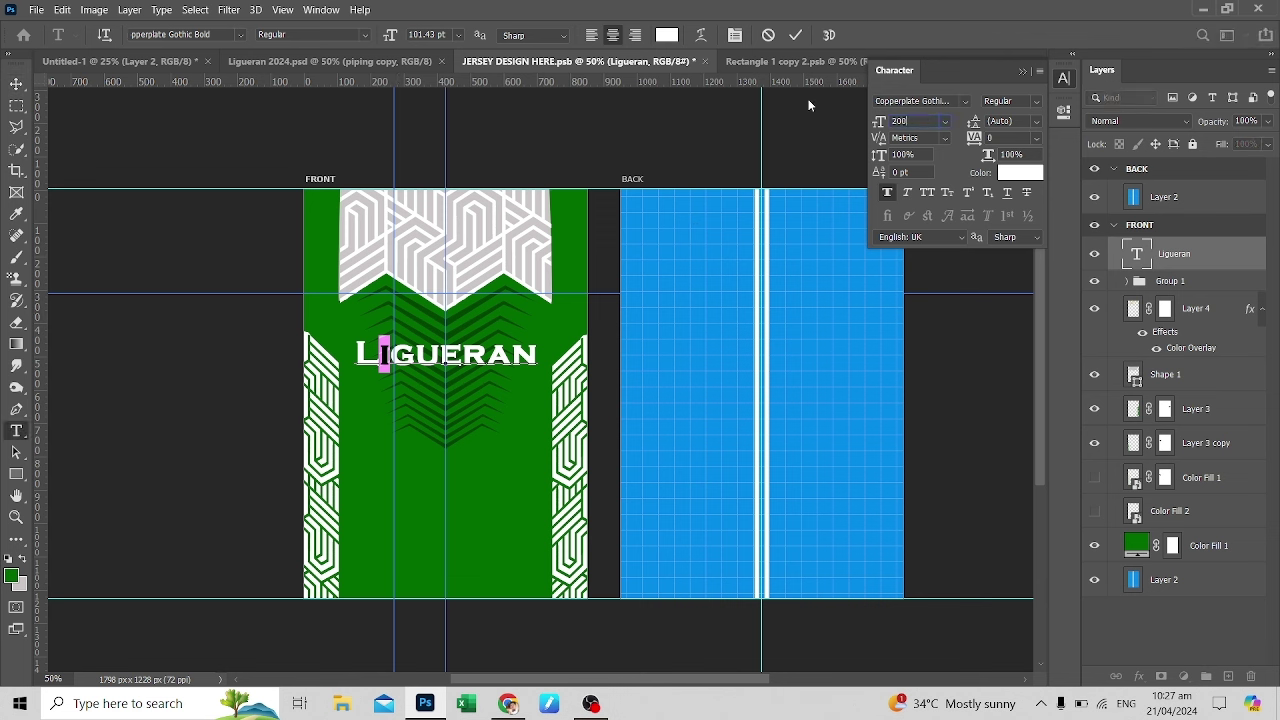
{"action": "key", "text": "Return"}
{"action": "key", "text": "ctrl+z"}
{"action": "left_click_drag", "start_coordinate": [380, 354], "coordinate": [350, 340]}
{"action": "type", "text": "150"}
{"action": "key", "text": "Return"}
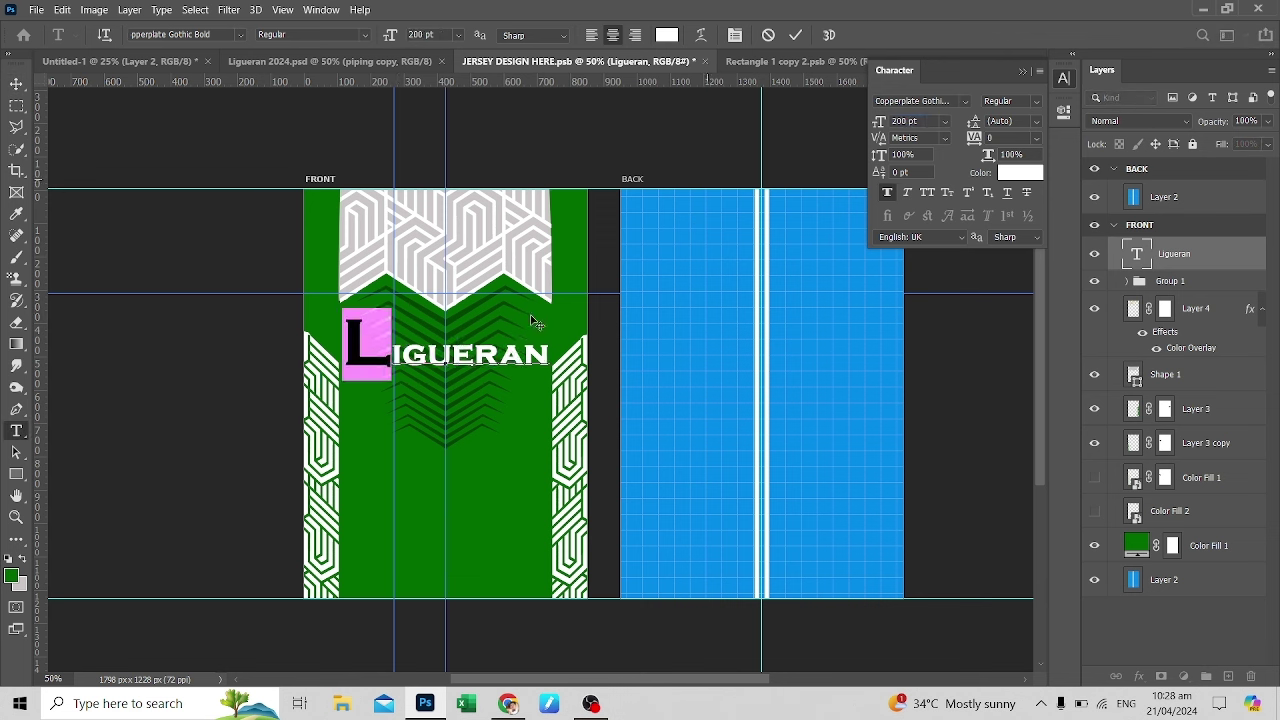
{"action": "type", "text": "130"}
{"action": "key", "text": "Return"}
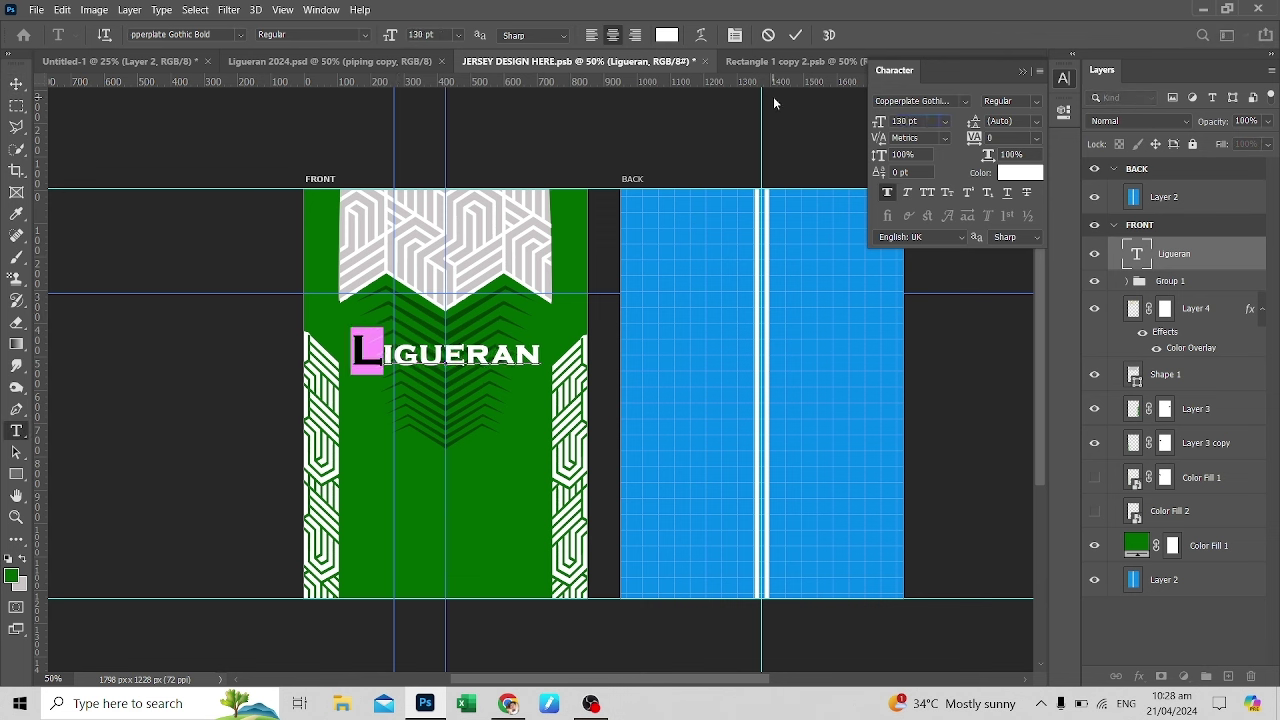
Give the letters IGUERAN a 30 pt baseline shift and commit the text
{"action": "left_click_drag", "start_coordinate": [382, 354], "coordinate": [547, 355]}
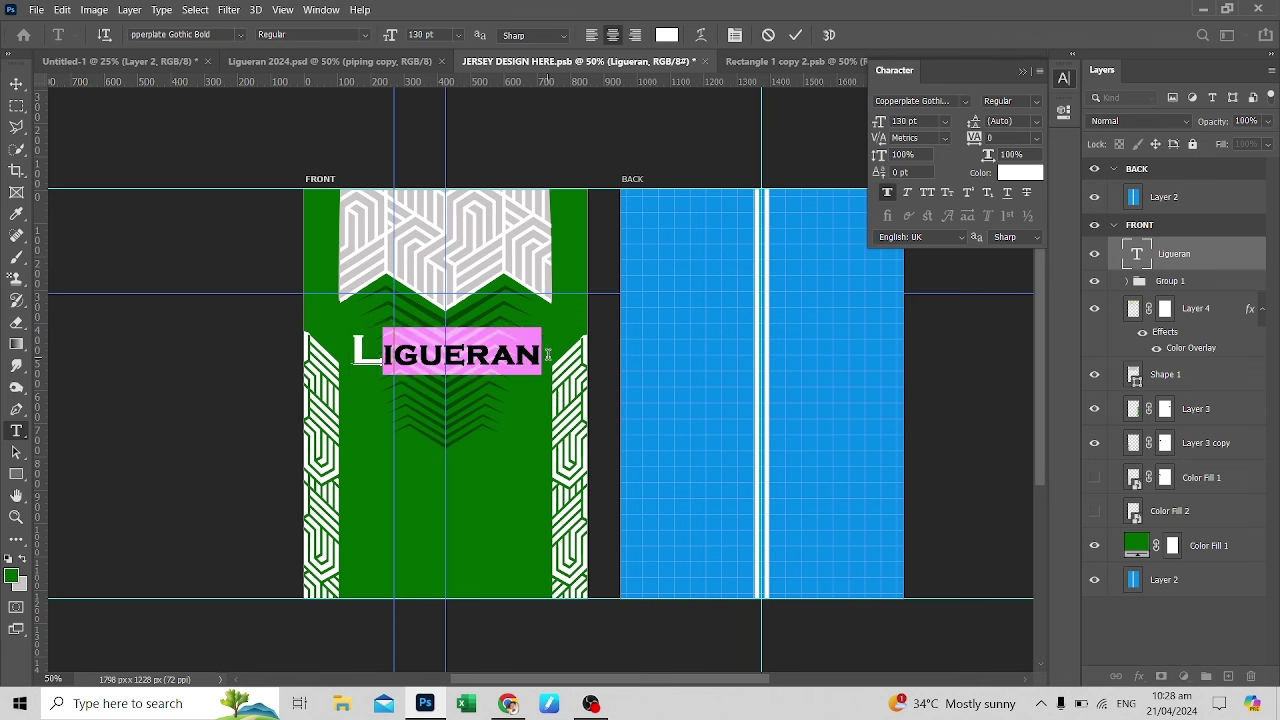
{"action": "left_click", "coordinate": [1037, 121]}
{"action": "left_click", "coordinate": [1037, 121]}
{"action": "left_click", "coordinate": [1037, 121]}
{"action": "type", "text": "-10"}
{"action": "key", "text": "Return"}
{"action": "key", "text": "shift+Up"}
{"action": "key", "text": "shift+Up"}
{"action": "key", "text": "shift+Up"}
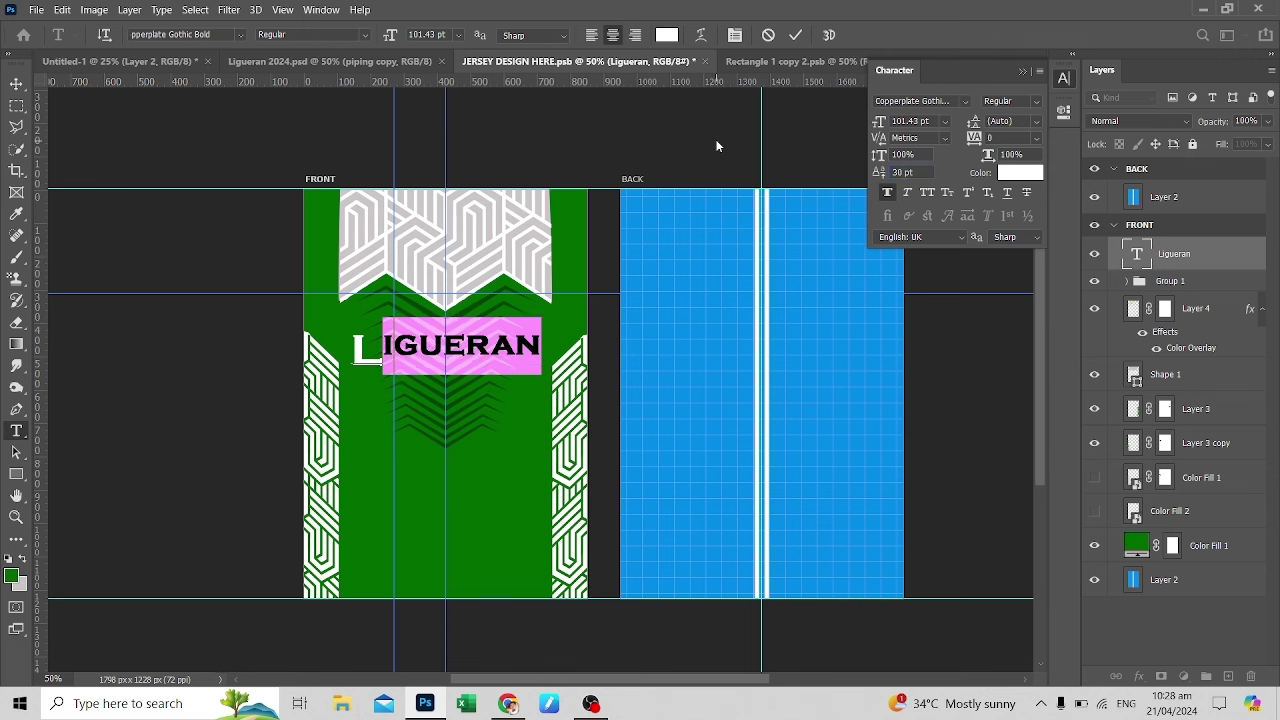
{"action": "left_click", "coordinate": [1118, 250]}
Tilt the LIGUERAN wordmark upward about -7.8° and save the design
{"action": "key", "text": "ctrl+t"}
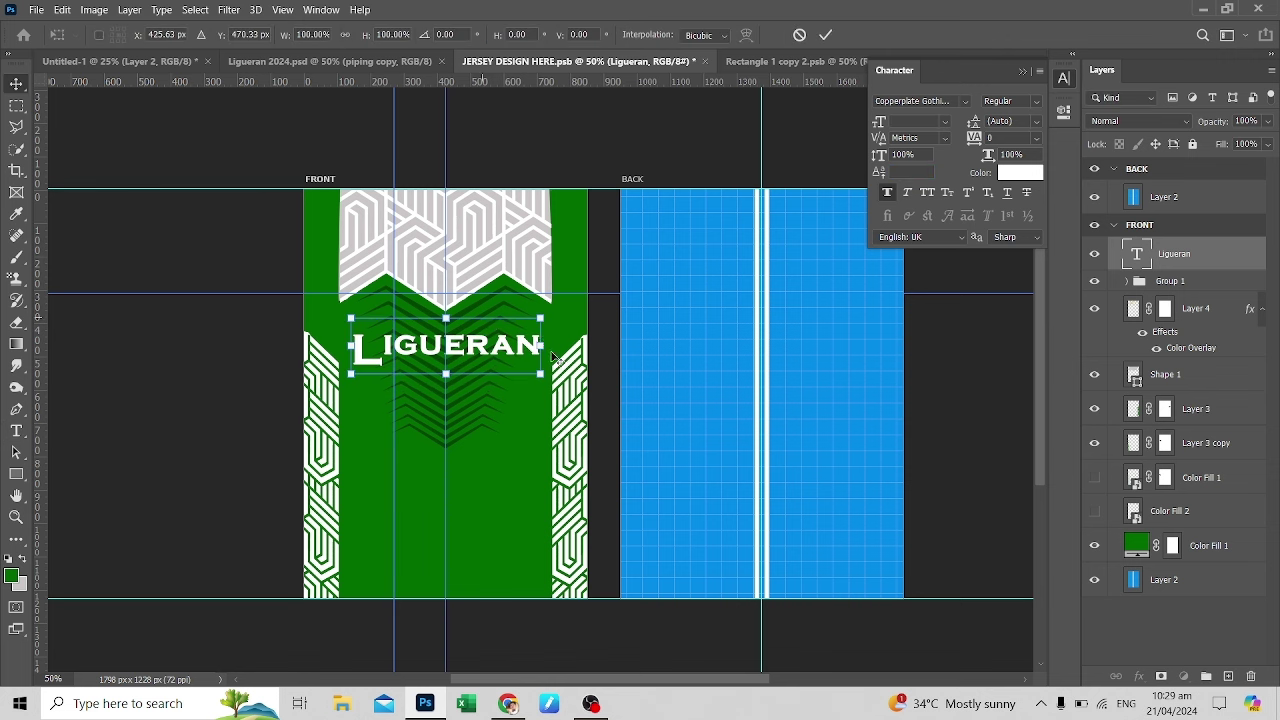
{"action": "left_click_drag", "start_coordinate": [556, 358], "coordinate": [548, 300]}
{"action": "left_click_drag", "start_coordinate": [490, 330], "coordinate": [538, 311]}
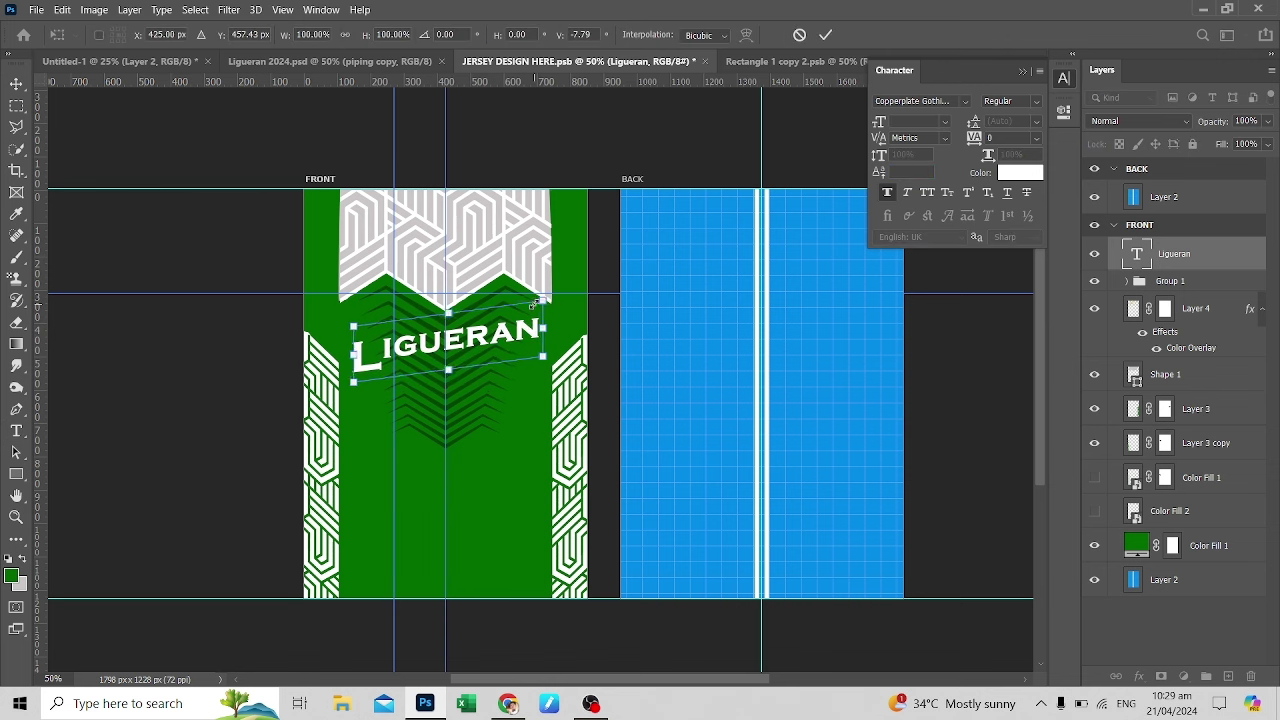
{"action": "key", "text": "Return"}
{"action": "key", "text": "ctrl+s"}
Preview the tilted wordmark on the jersey mockup, then return to the design document
{"action": "left_click", "coordinate": [115, 61]}
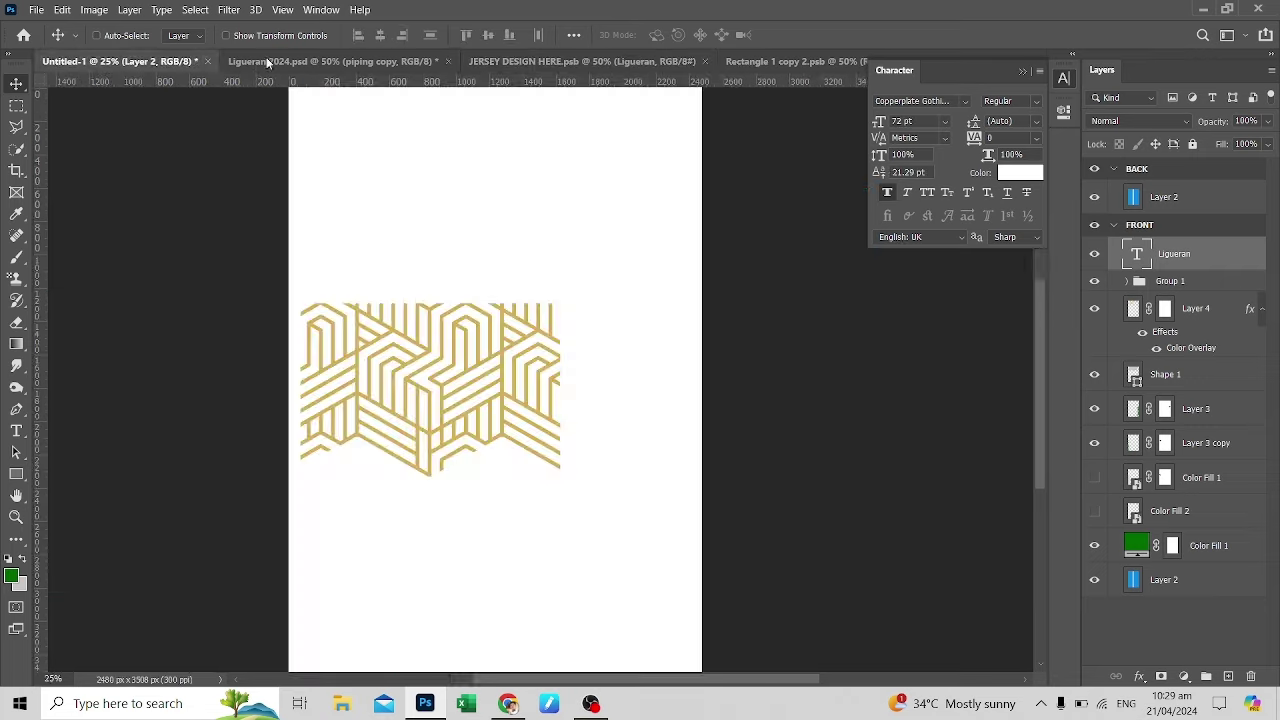
{"action": "left_click", "coordinate": [250, 61]}
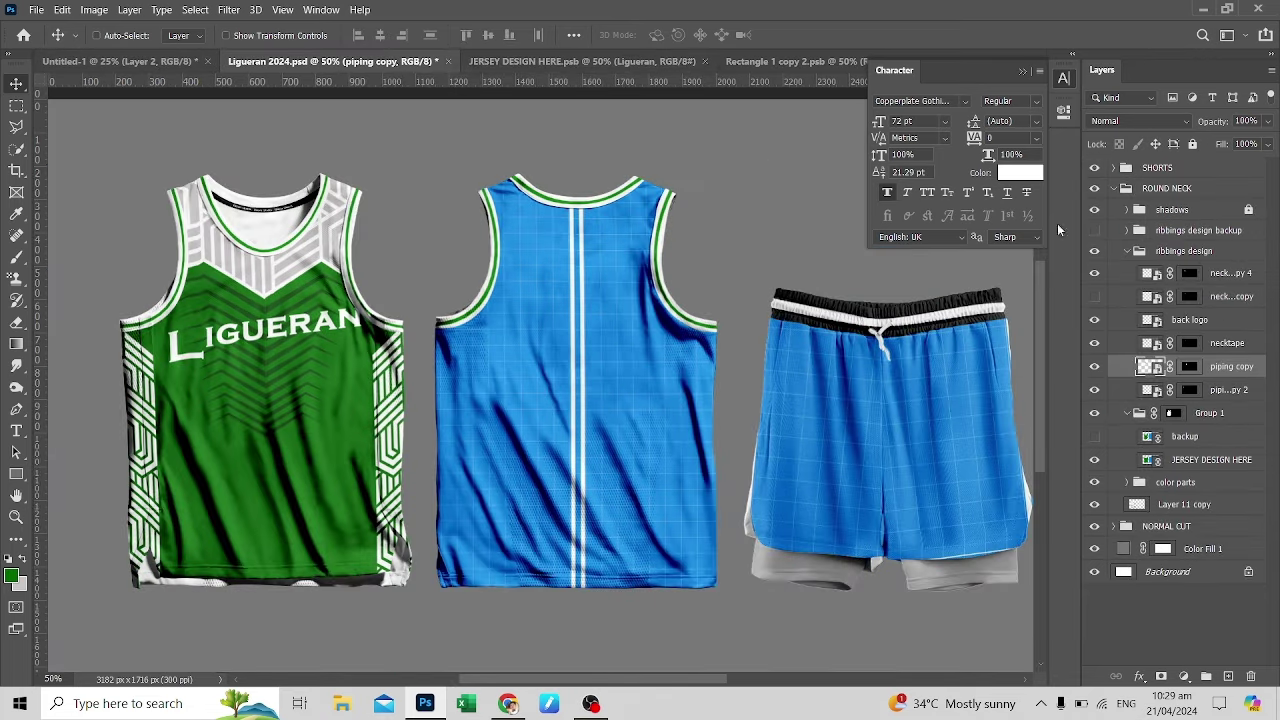
{"action": "left_click", "coordinate": [582, 61]}
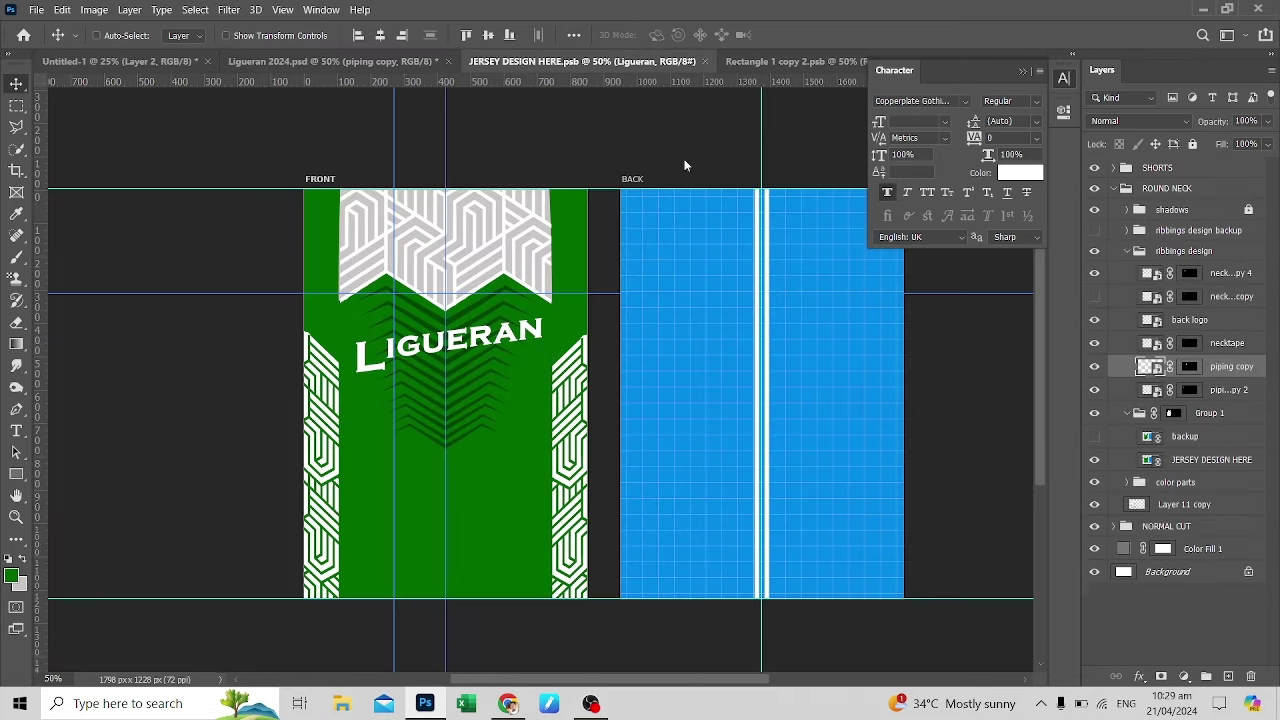
Make a new Layer 5 from a freehand lasso selection
{"action": "left_click", "coordinate": [16, 126]}
{"action": "left_click", "coordinate": [95, 131]}
{"action": "key", "text": "ctrl+j"}
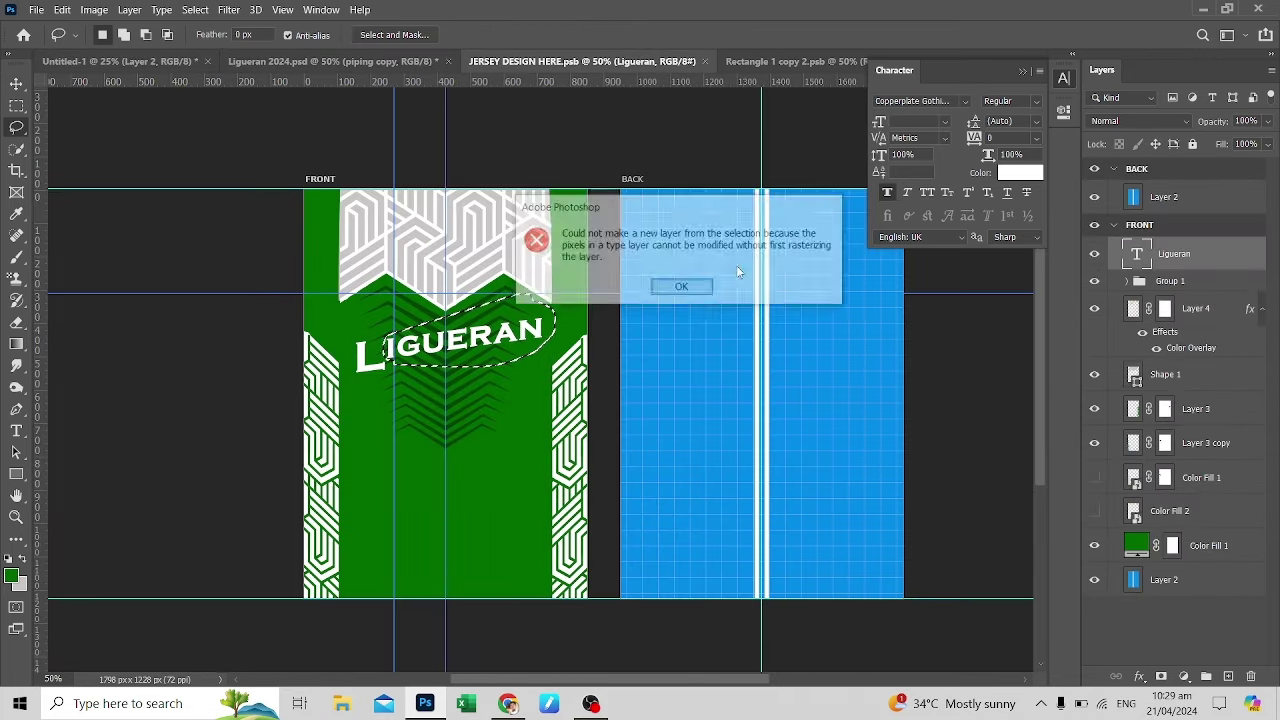
{"action": "key", "text": "Return"}
{"action": "right_click", "coordinate": [1200, 254]}
{"action": "left_click", "coordinate": [385, 337]}
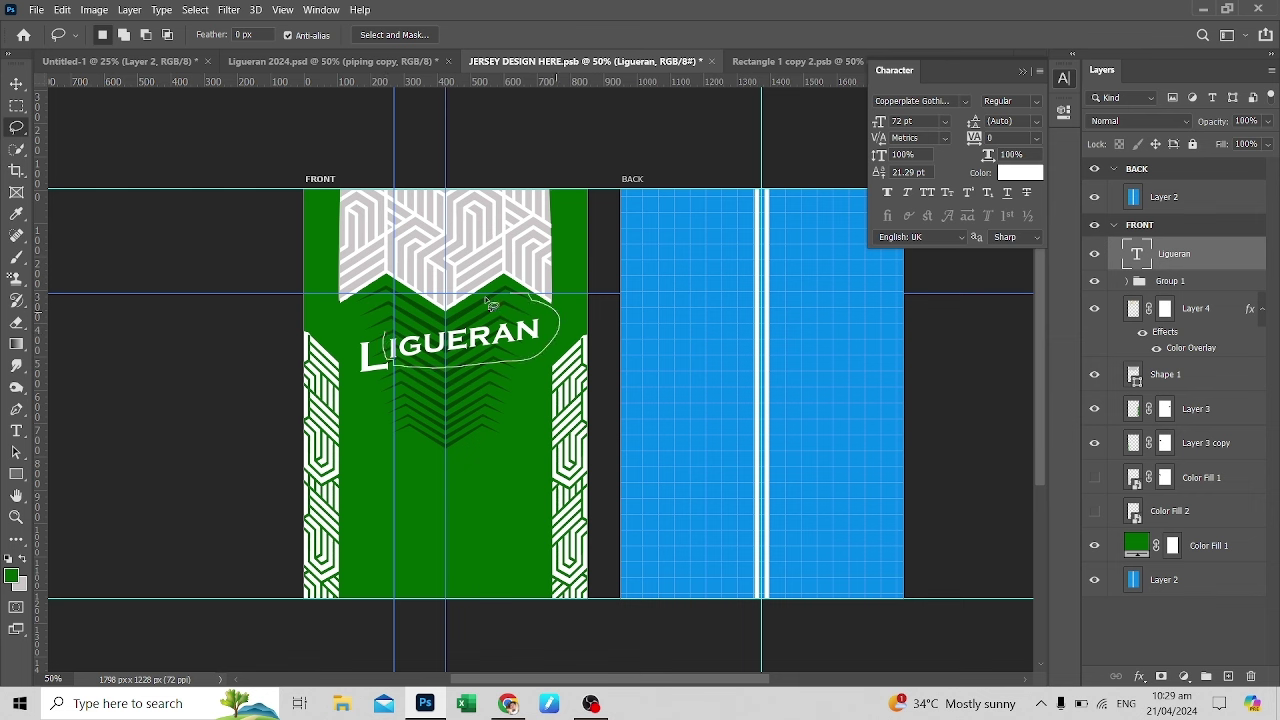
{"action": "right_click", "coordinate": [477, 328]}
{"action": "left_click", "coordinate": [540, 454]}
Nudge Layer 5 and Ligueran together, group them as Group 2, and centre horizontally
{"action": "key", "text": "v"}
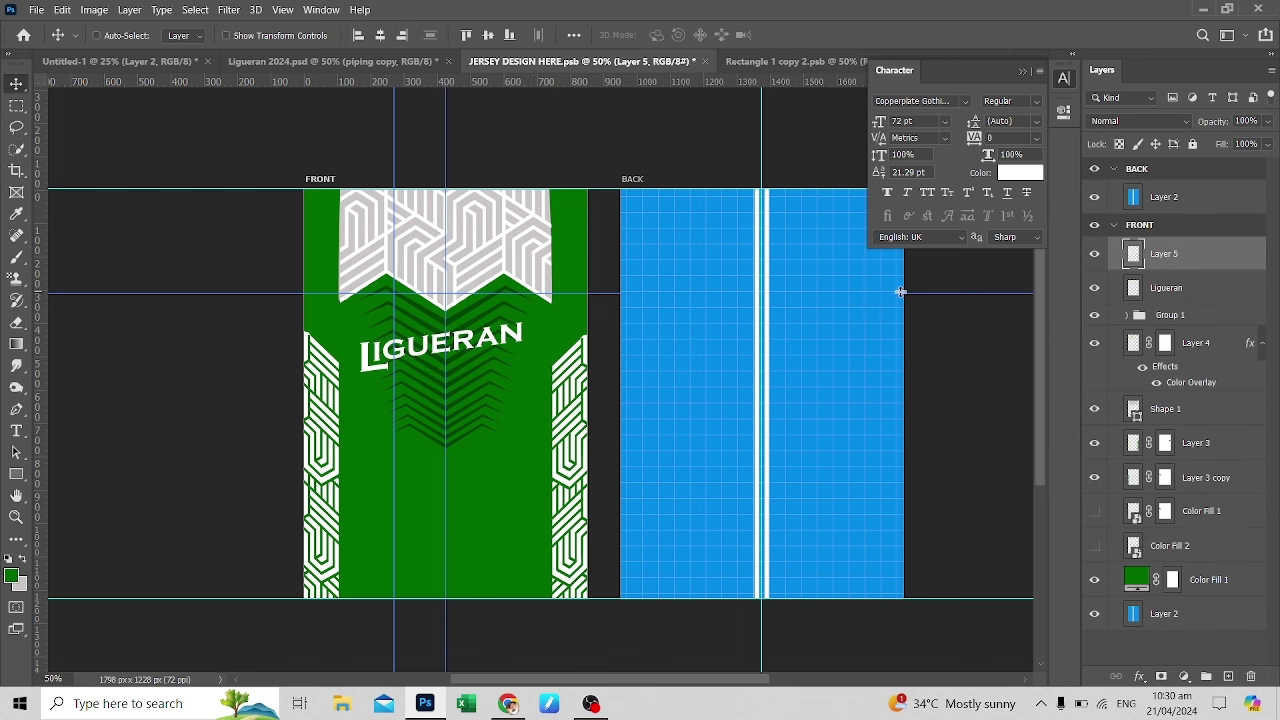
{"action": "left_click", "coordinate": [1188, 288], "text": "shift"}
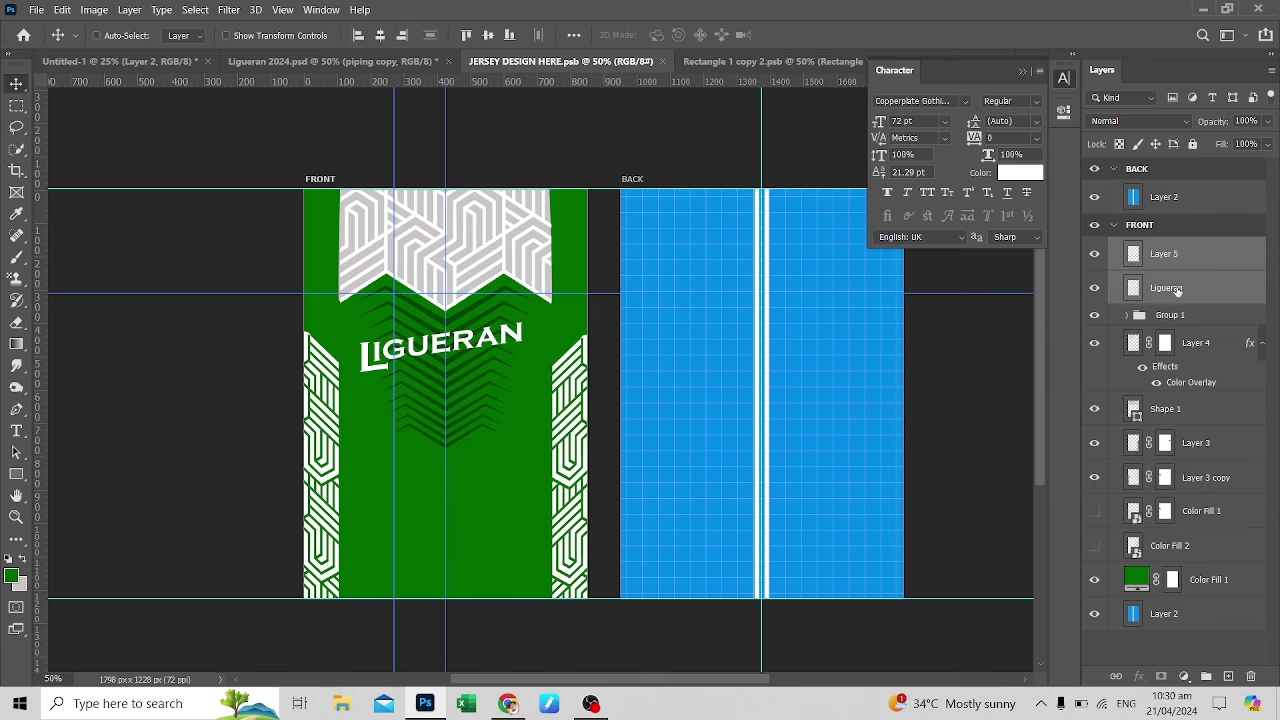
{"action": "key", "text": "ctrl+t"}
{"action": "left_click_drag", "start_coordinate": [441, 314], "coordinate": [445, 306]}
{"action": "key", "text": "Return"}
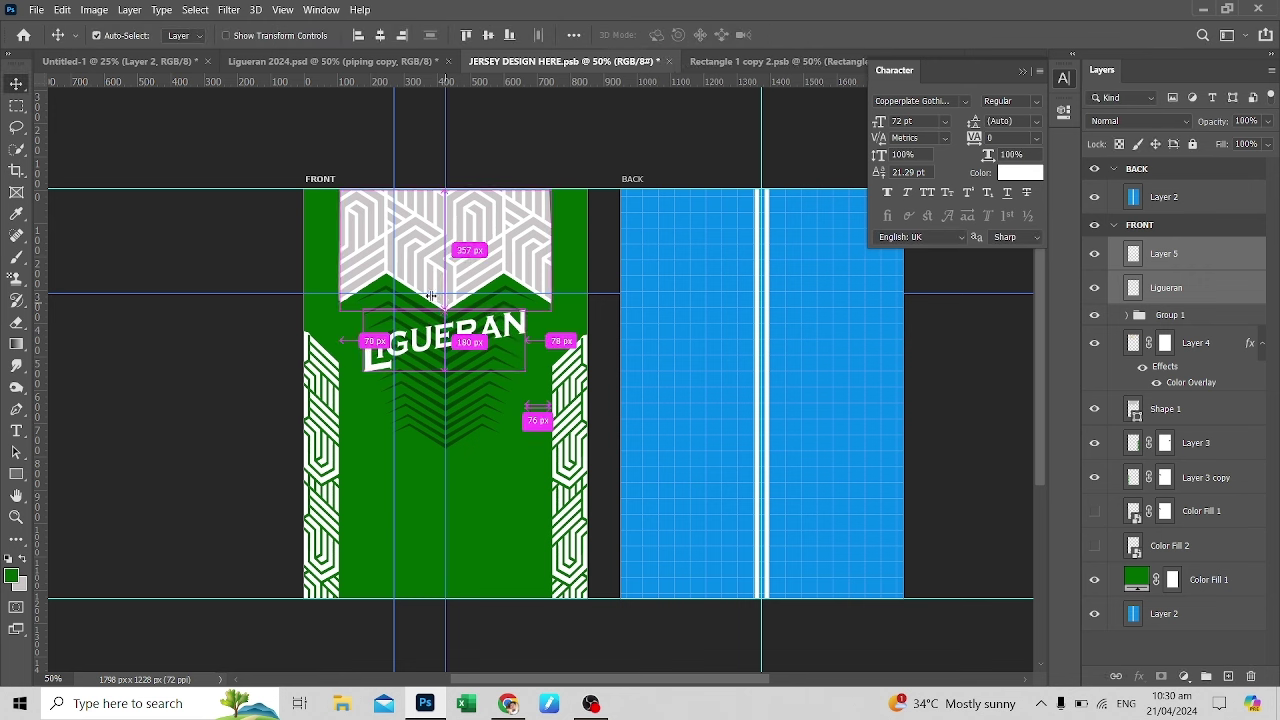
{"action": "key", "text": "ctrl+g"}
{"action": "left_click", "coordinate": [380, 36]}
{"action": "key", "text": "ctrl+d"}
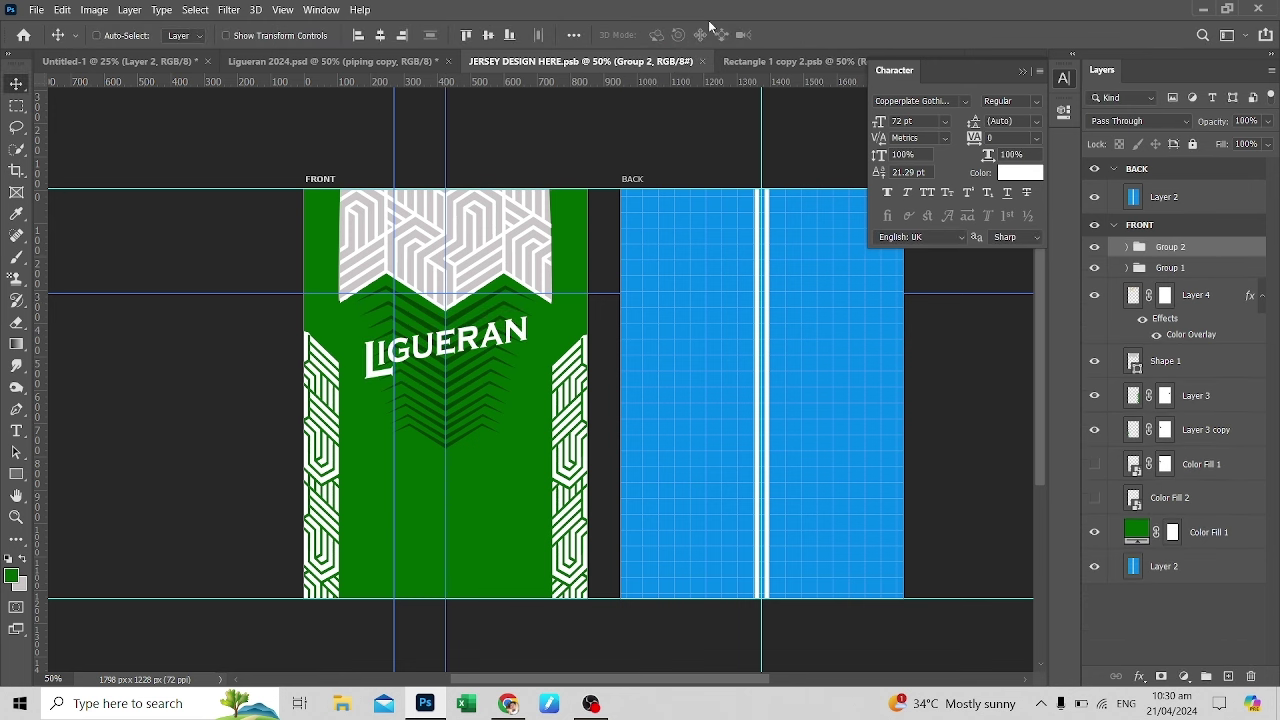
Check the mockup, then scale the LIGUERAN group down to about 92%
{"action": "key", "text": "ctrl+shift+Tab"}
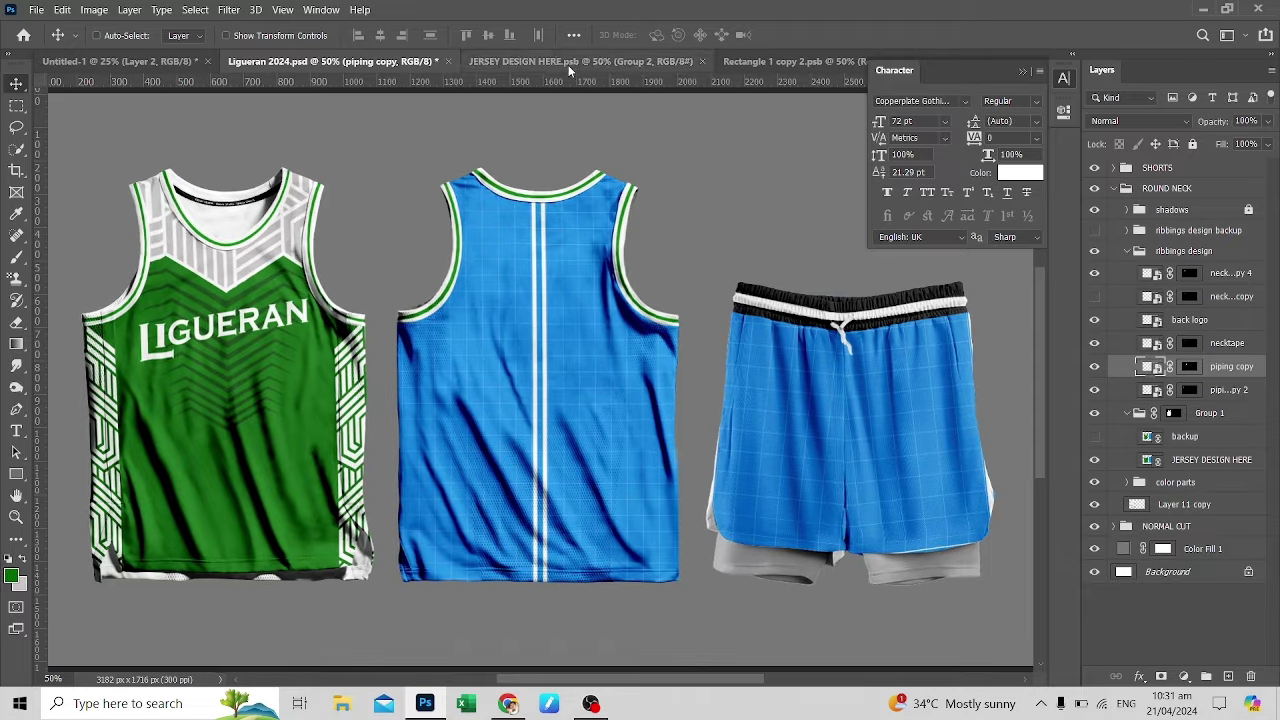
{"action": "left_click", "coordinate": [568, 62]}
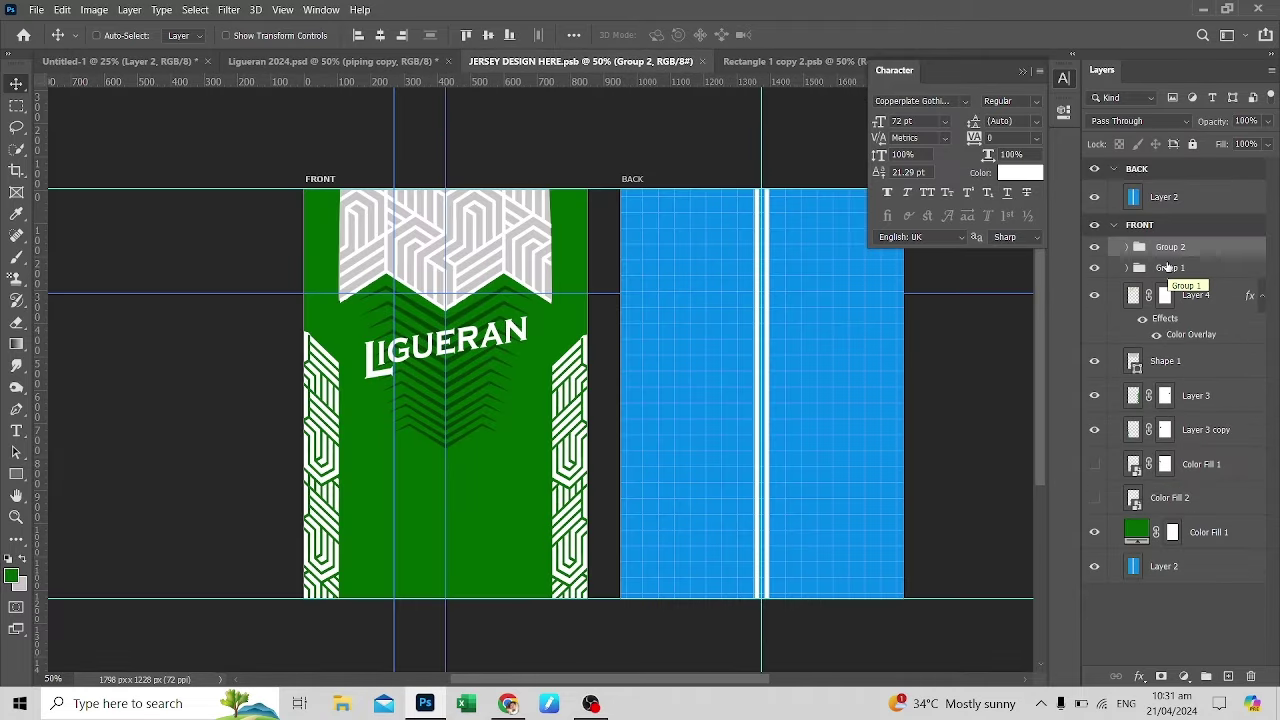
{"action": "key", "text": "ctrl+t"}
{"action": "left_click_drag", "start_coordinate": [527, 318], "coordinate": [521, 324]}
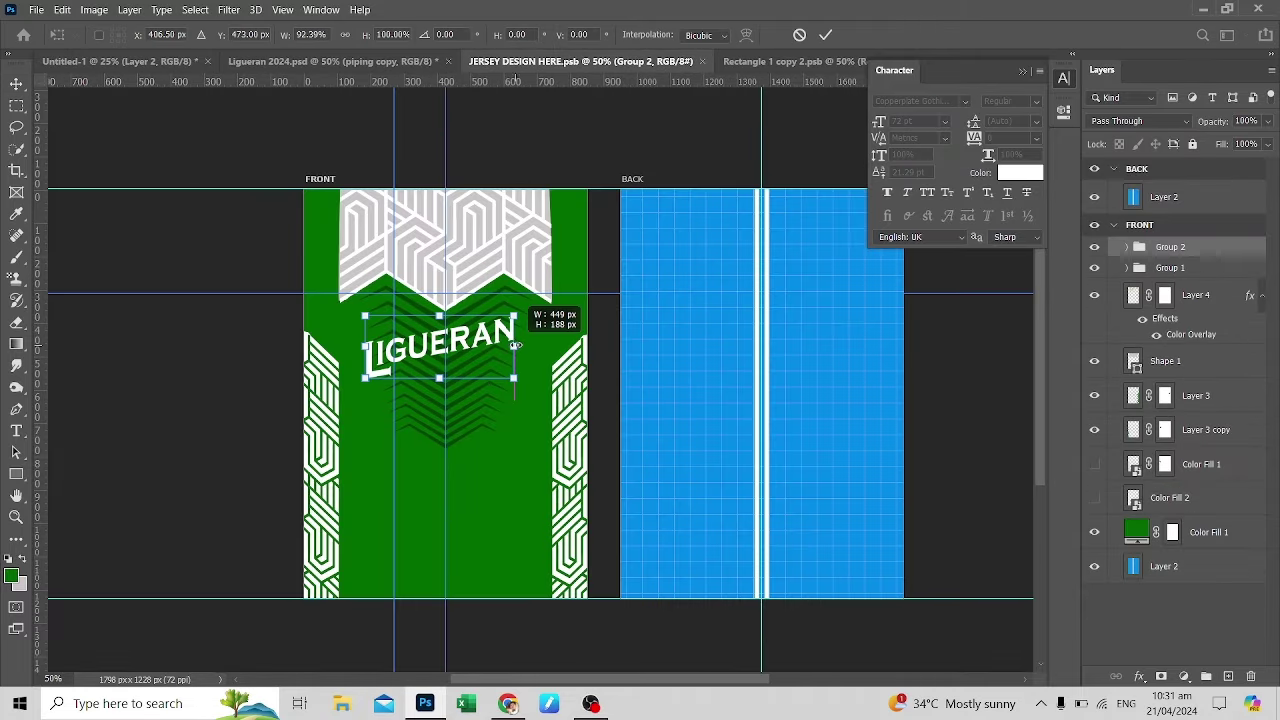
{"action": "key", "text": "Return"}
Recentre the wordmark group on the canvas and save the design
{"action": "key", "text": "ctrl+a"}
{"action": "left_click", "coordinate": [381, 36]}
{"action": "key", "text": "ctrl+s"}
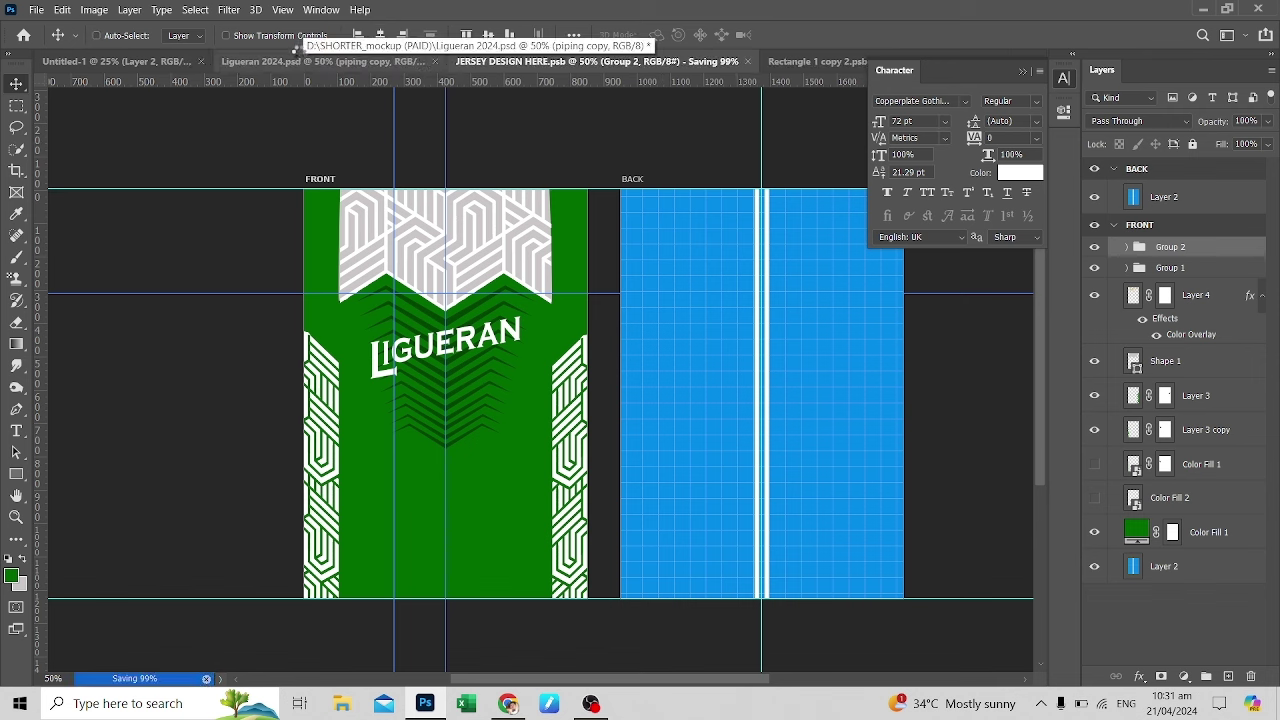
Review the smaller wordmark on the Ligueran 2024 mockup, then return to the design
{"action": "left_click", "coordinate": [322, 62]}
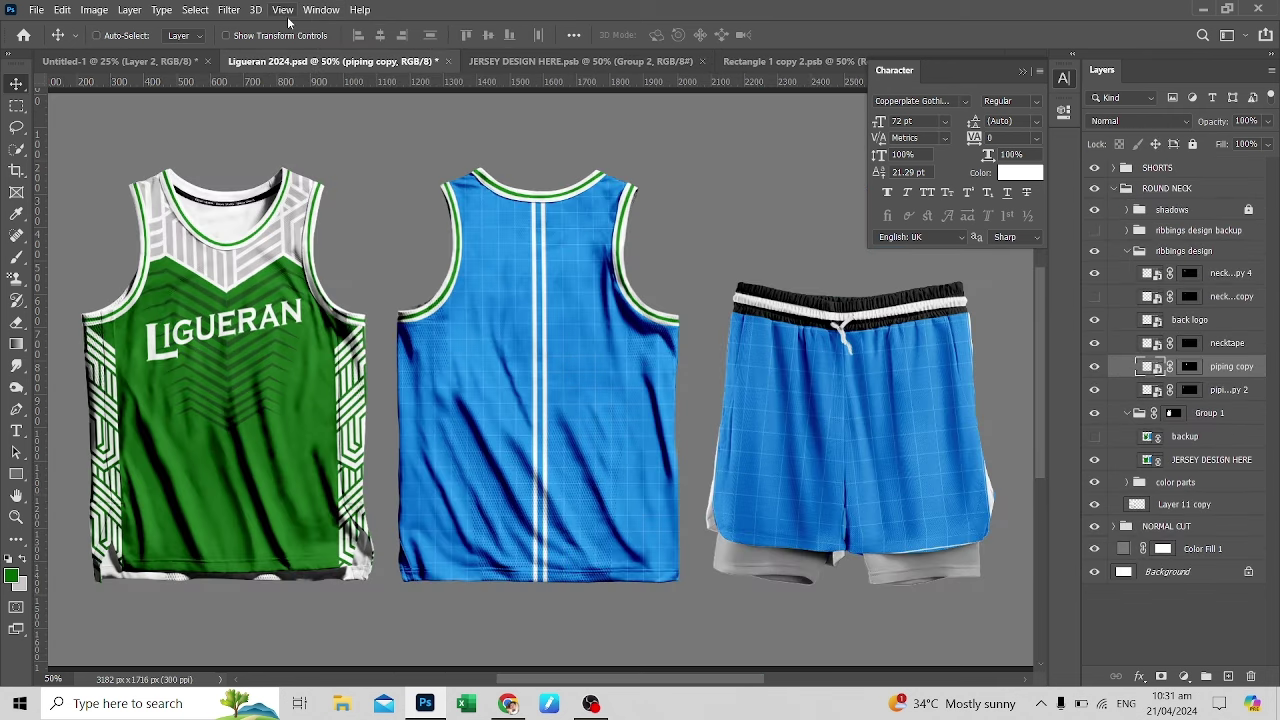
{"action": "left_click", "coordinate": [580, 61]}
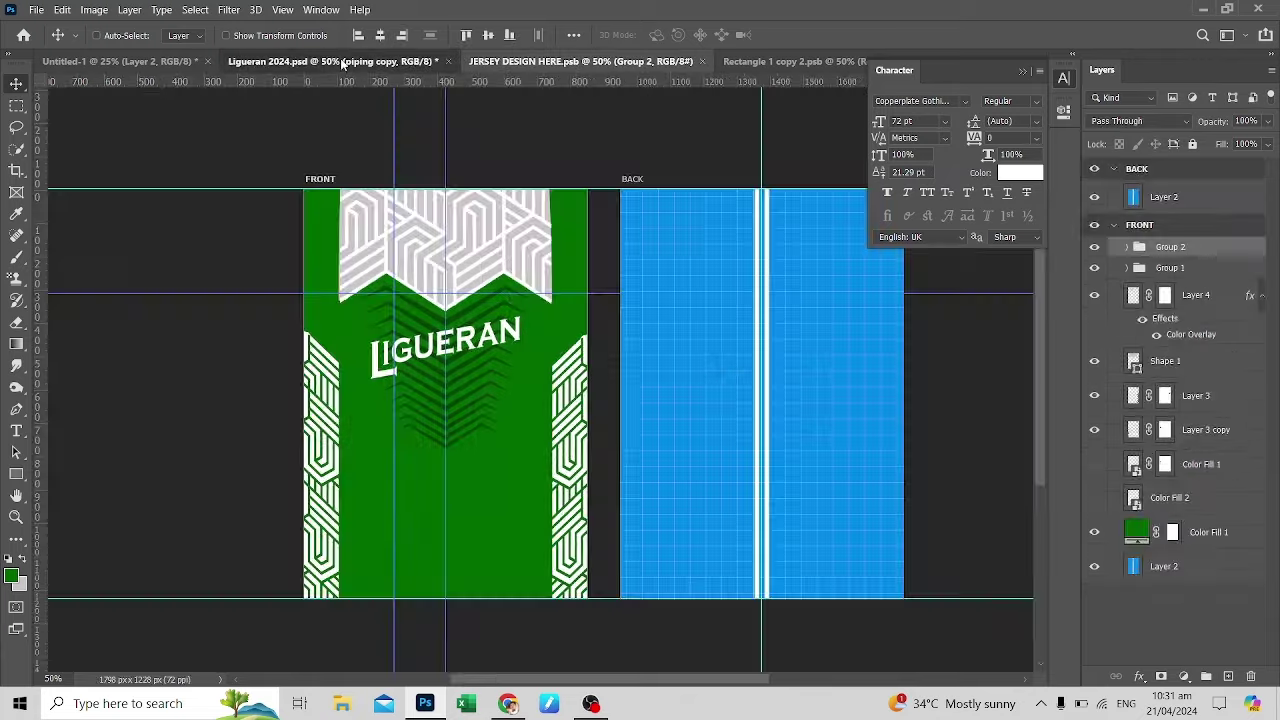
{"action": "left_click", "coordinate": [330, 61]}
{"action": "left_click", "coordinate": [599, 63]}
{"action": "key", "text": "ctrl+t"}
{"action": "right_click", "coordinate": [483, 326]}
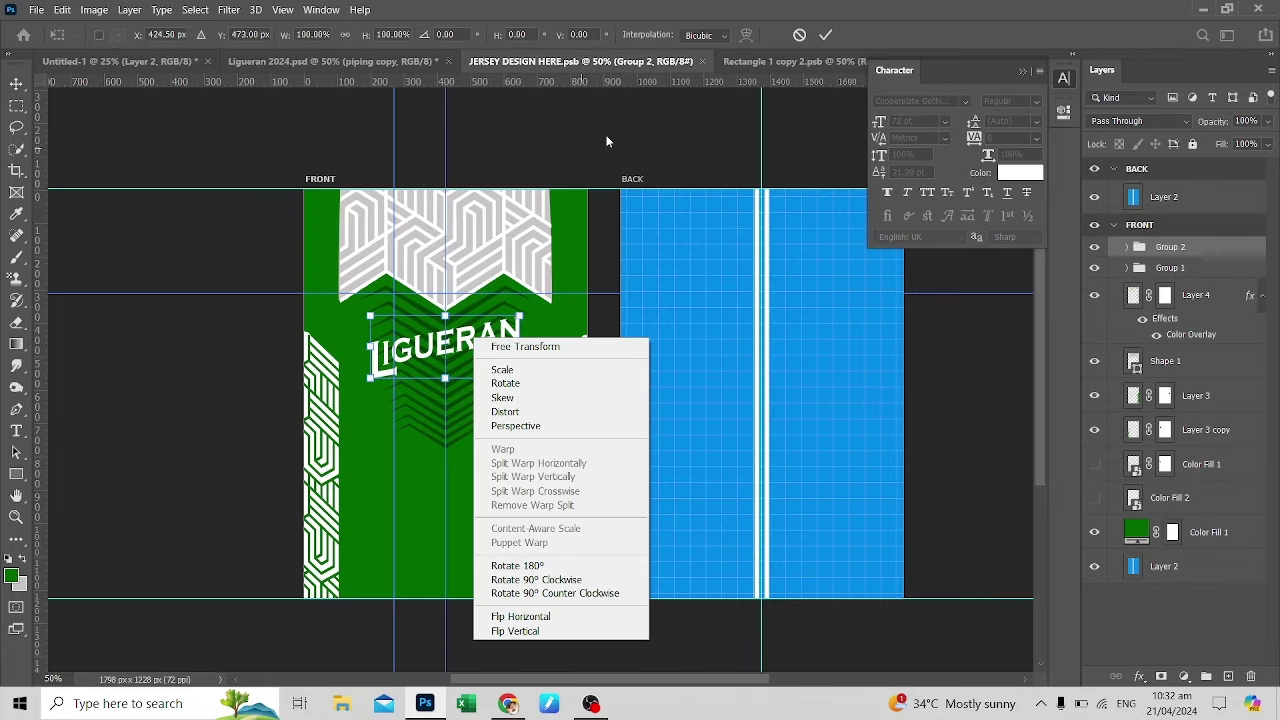
Cancel the pending transform and give the LIGUERAN group a coloured stroke outline
{"action": "key", "text": "Escape"}
{"action": "key", "text": "Escape"}
{"action": "left_click", "coordinate": [1163, 545]}
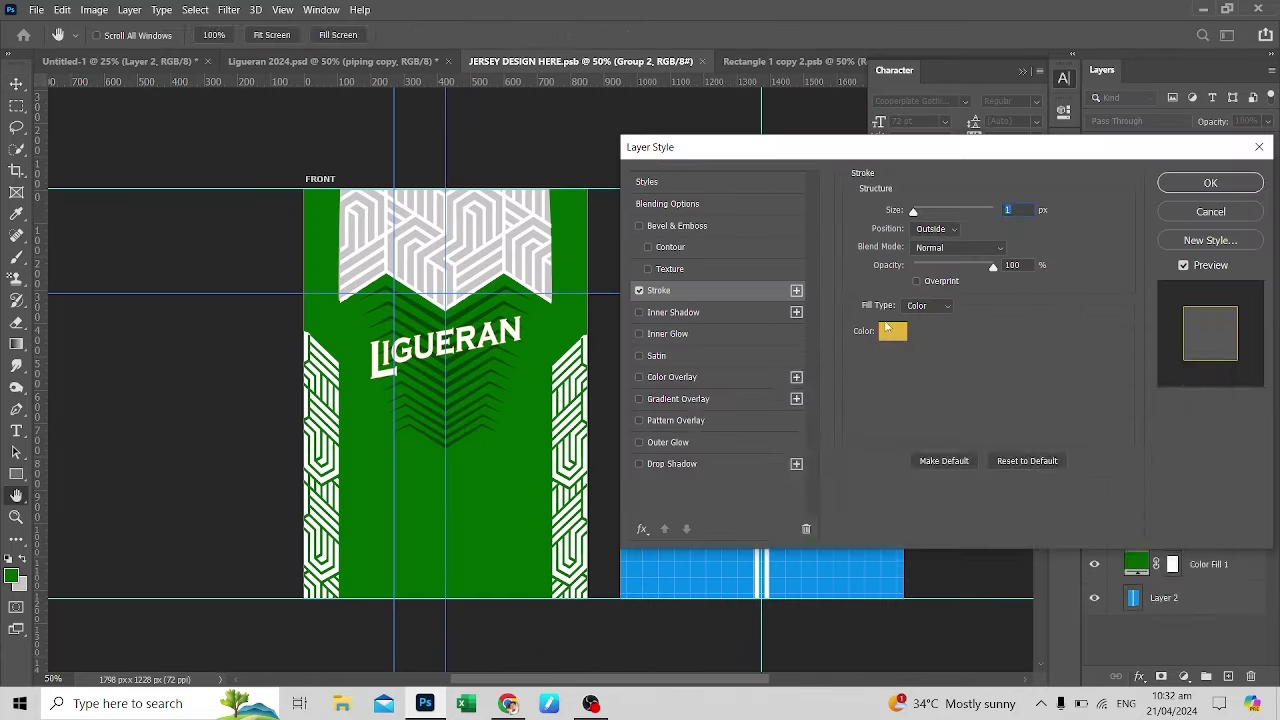
{"action": "left_click", "coordinate": [892, 331]}
{"action": "left_click", "coordinate": [1166, 390]}
{"action": "key", "text": "Return"}
{"action": "key", "text": "ctrl+plus"}
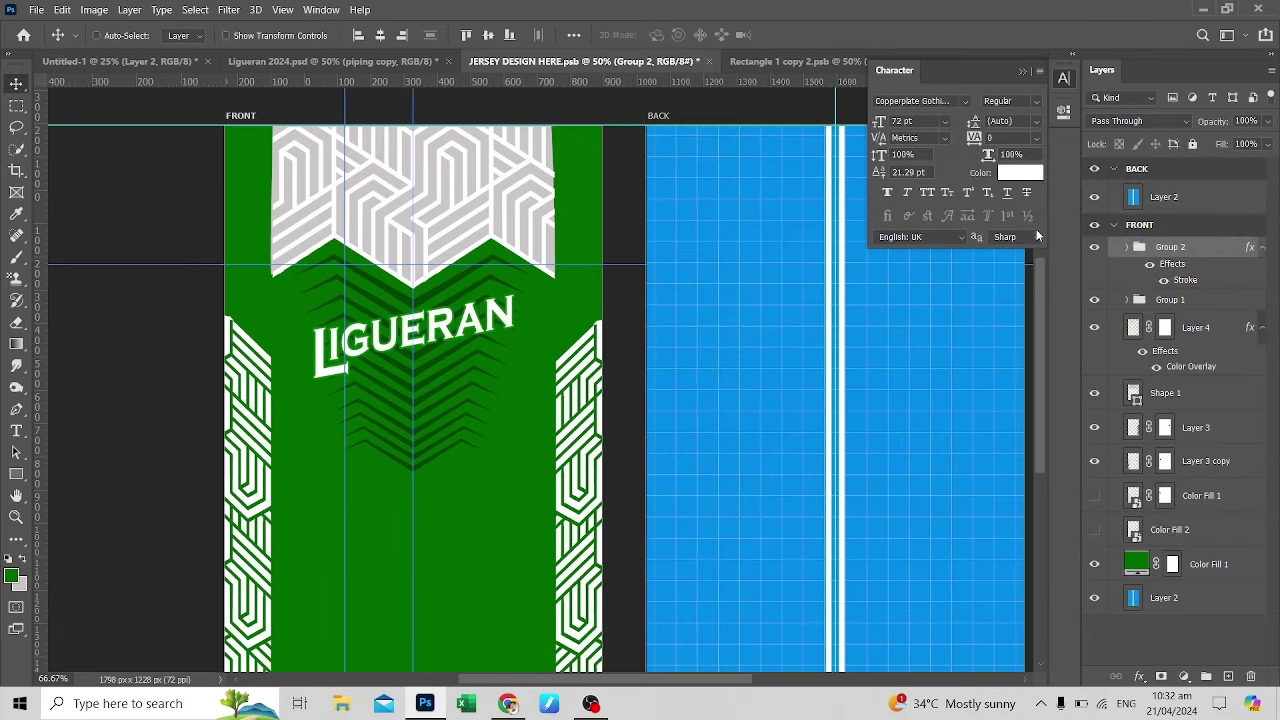
Add an offset drop shadow to LIGUERAN and preview it on the Ligueran 2024 mockup
{"action": "left_click", "coordinate": [1139, 676]}
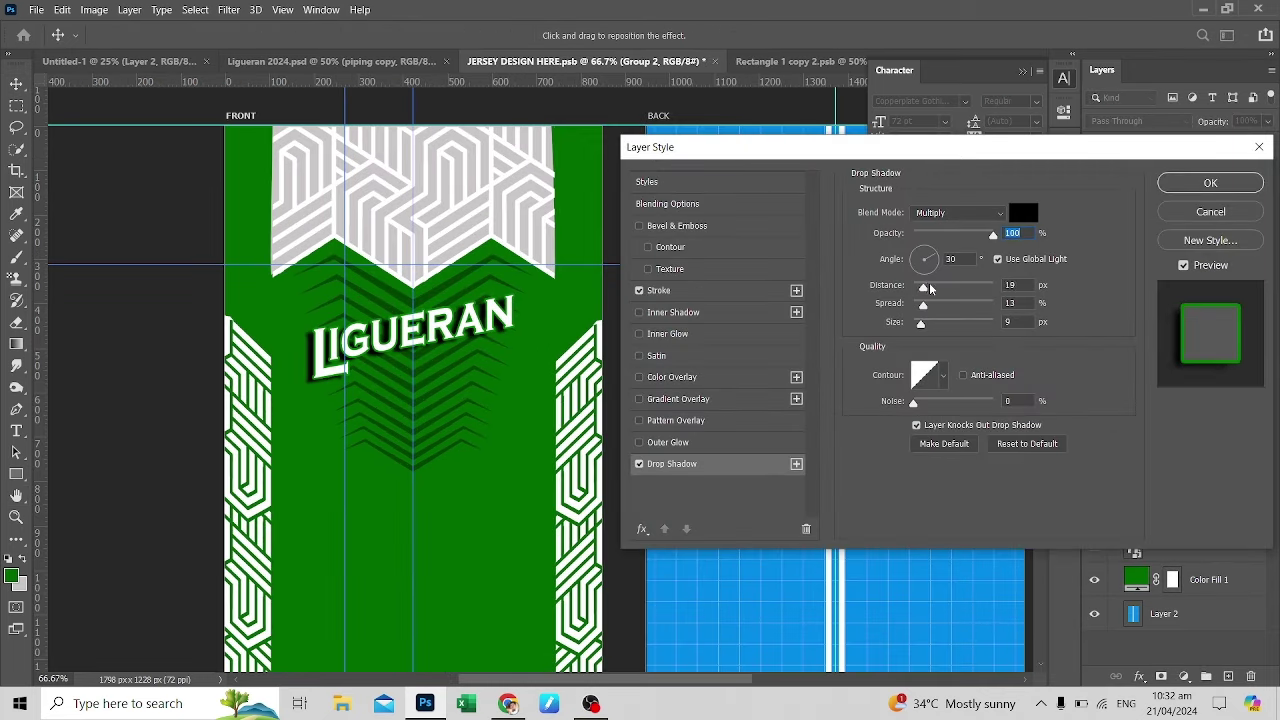
{"action": "mouse_move", "coordinate": [932, 307]}
{"action": "left_mouse_down"}
{"action": "mouse_move", "coordinate": [923, 322]}
{"action": "mouse_move", "coordinate": [932, 305]}
{"action": "left_mouse_up"}
{"action": "key", "text": "Return"}
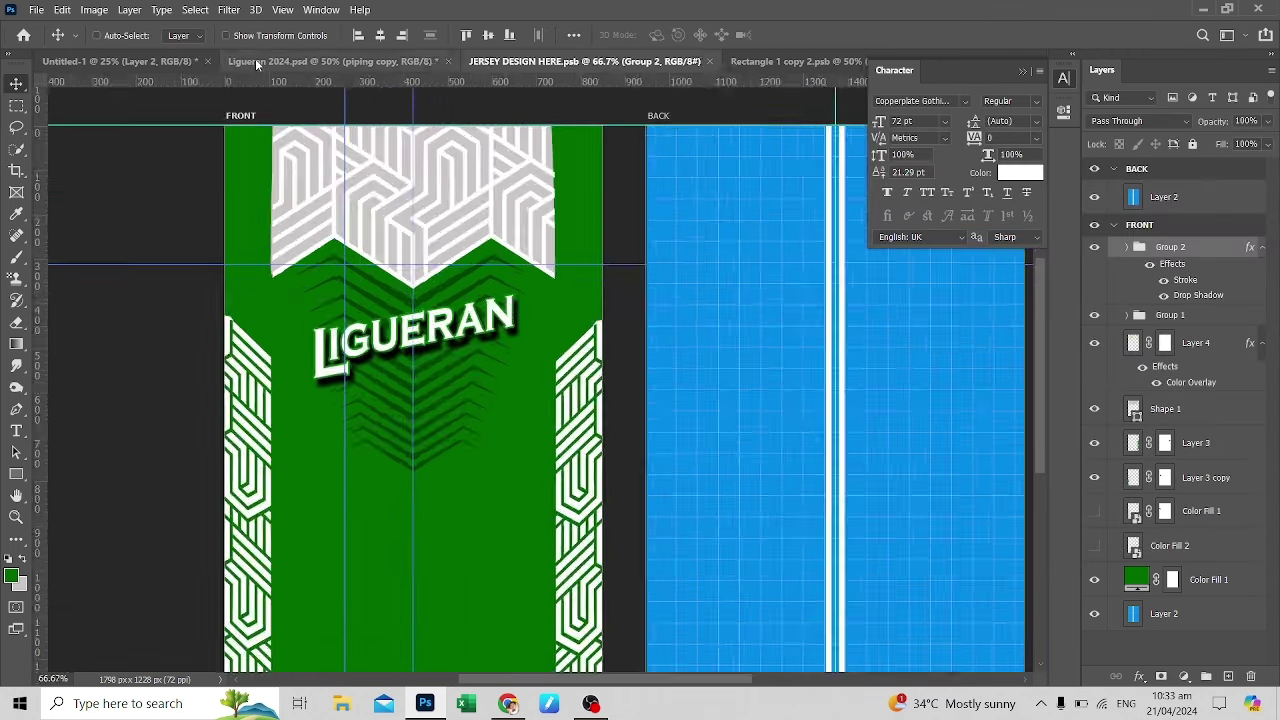
{"action": "left_click", "coordinate": [245, 62]}
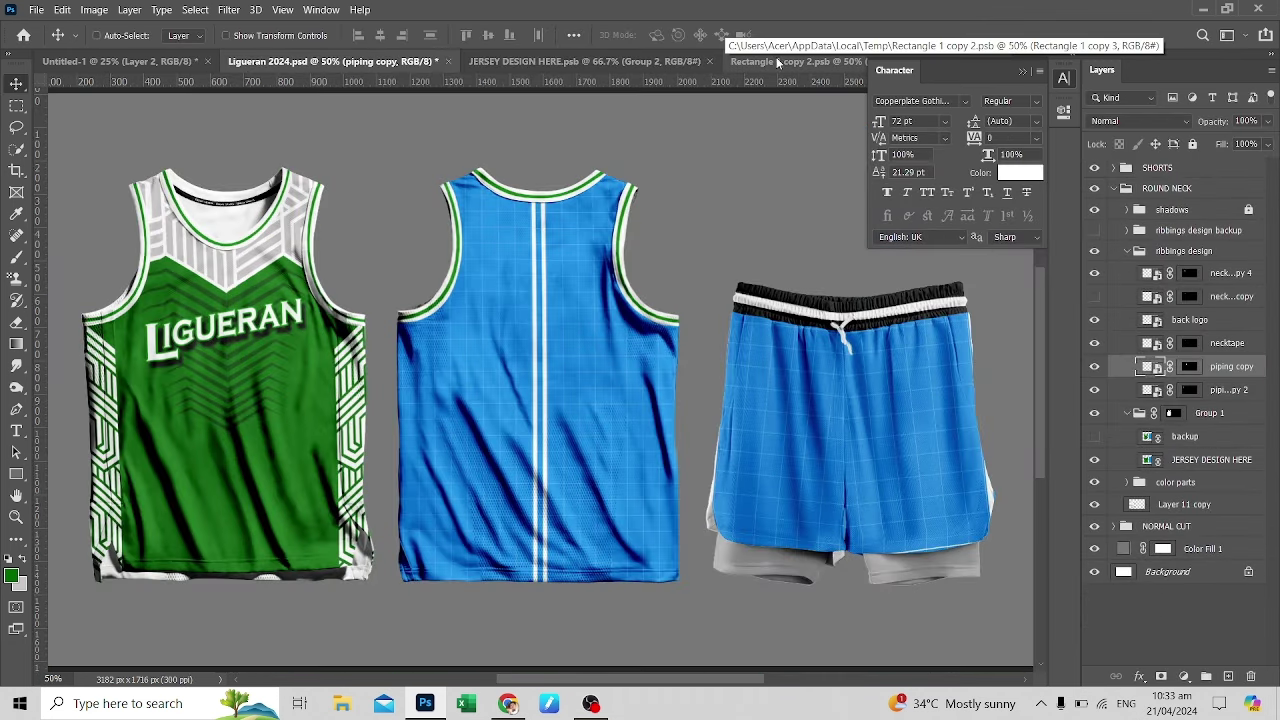
{"action": "key", "text": "ctrl+minus"}
{"action": "key", "text": "ctrl+minus"}
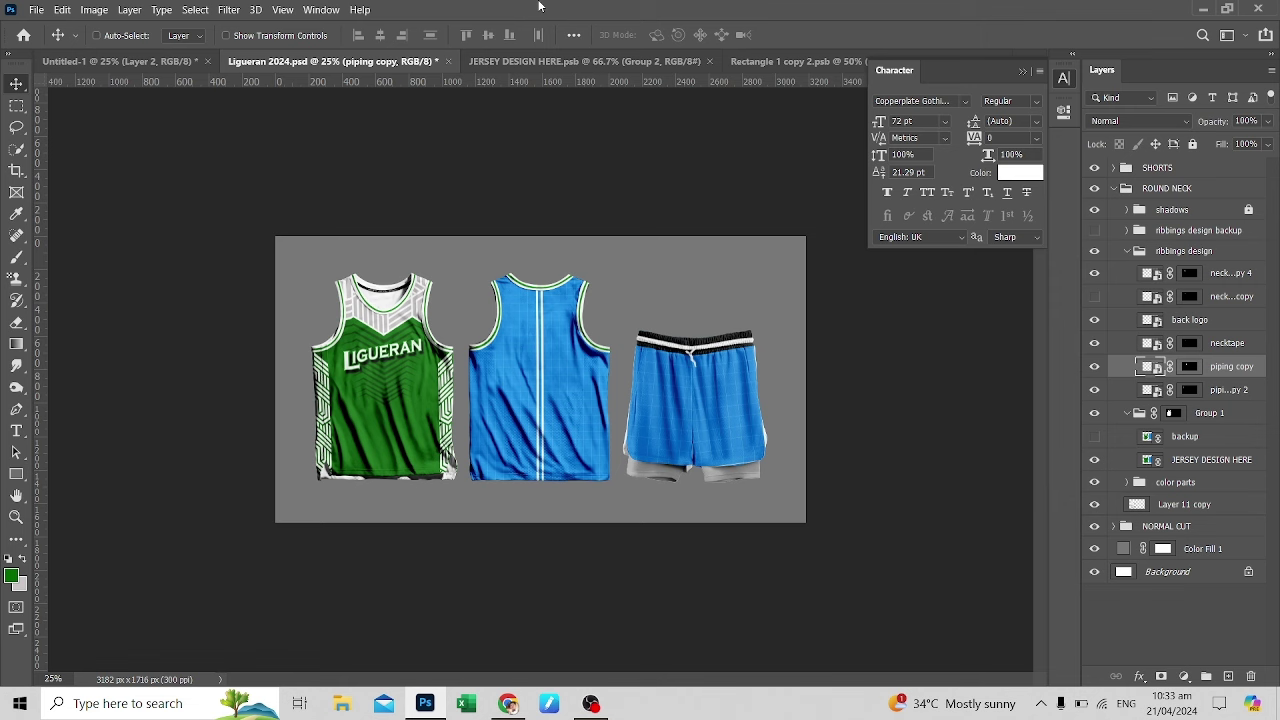
{"action": "key", "text": "ctrl+plus"}
{"action": "key", "text": "ctrl+plus"}
{"action": "key", "text": "ctrl+plus"}
Revise it to a hard 11 px drop shadow with no spread or blur, then recheck the mockup
{"action": "left_click", "coordinate": [584, 61]}
{"action": "double_click", "coordinate": [1230, 177]}
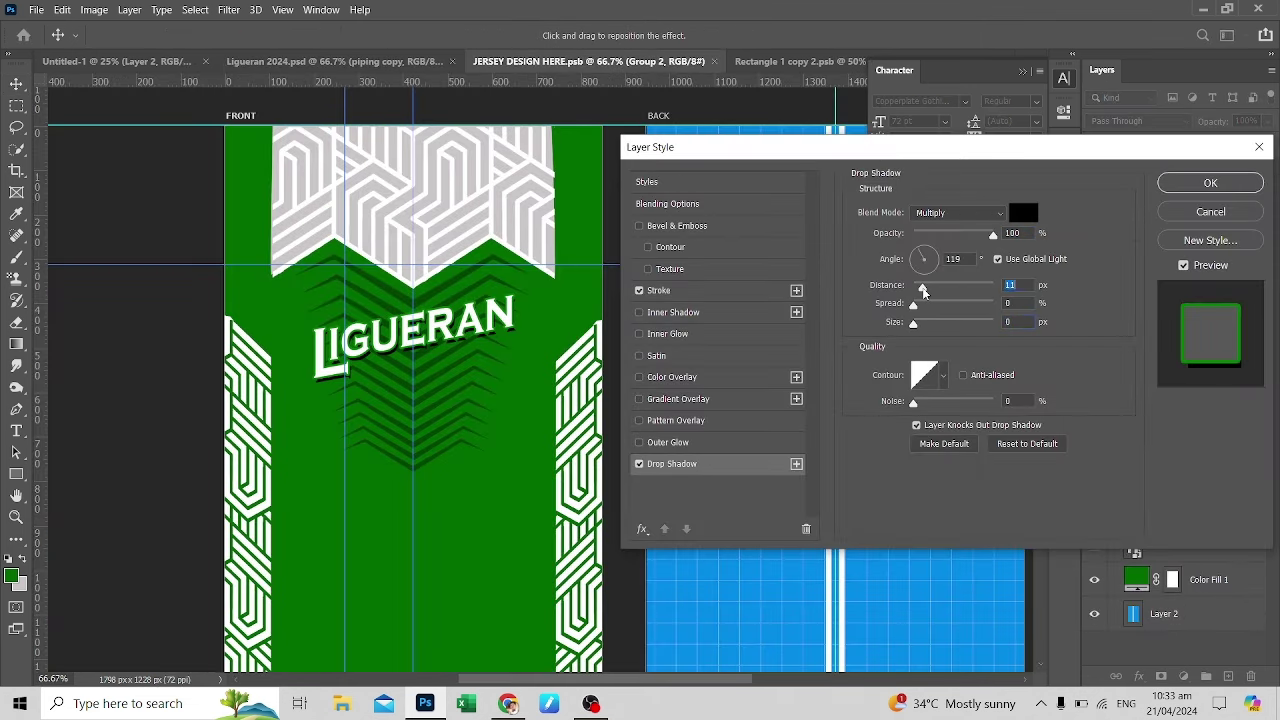
{"action": "key", "text": "Return"}
{"action": "left_click", "coordinate": [314, 60]}
{"action": "key", "text": "ctrl+minus"}
{"action": "key", "text": "ctrl+minus"}
{"action": "key", "text": "ctrl+minus"}
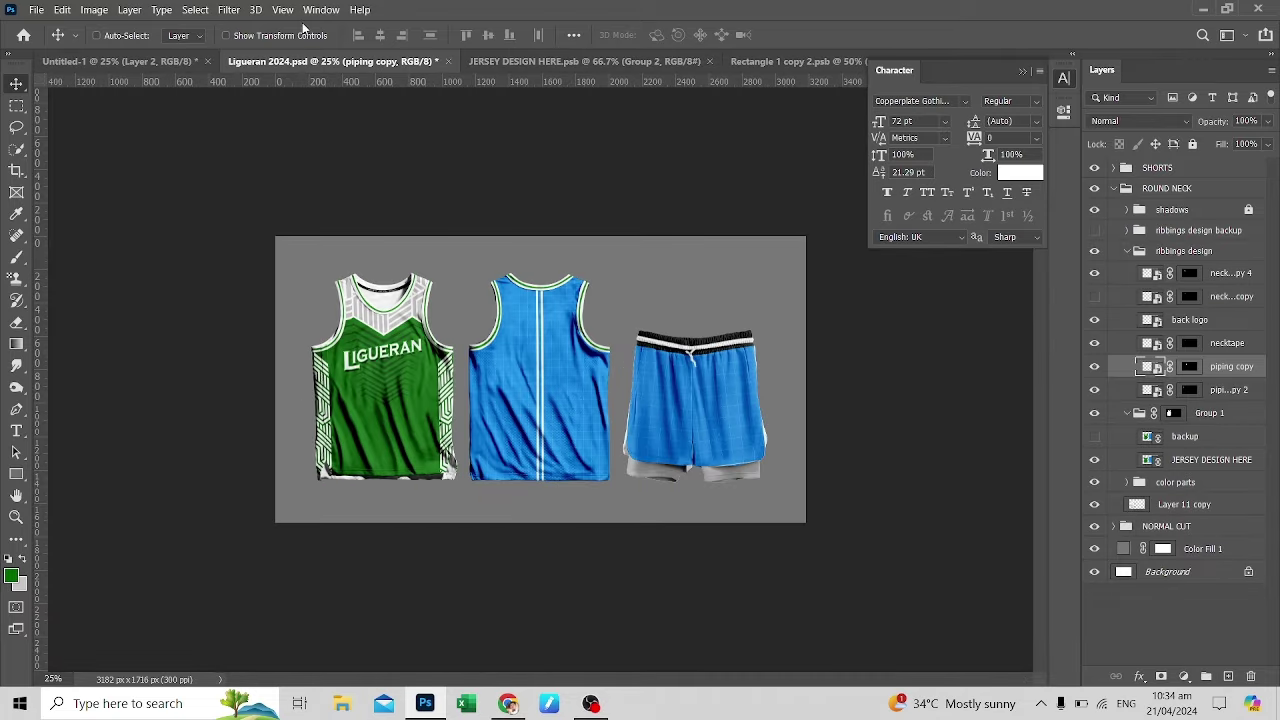
{"action": "key", "text": "ctrl+plus"}
{"action": "key", "text": "ctrl+plus"}
{"action": "key", "text": "ctrl+Tab"}
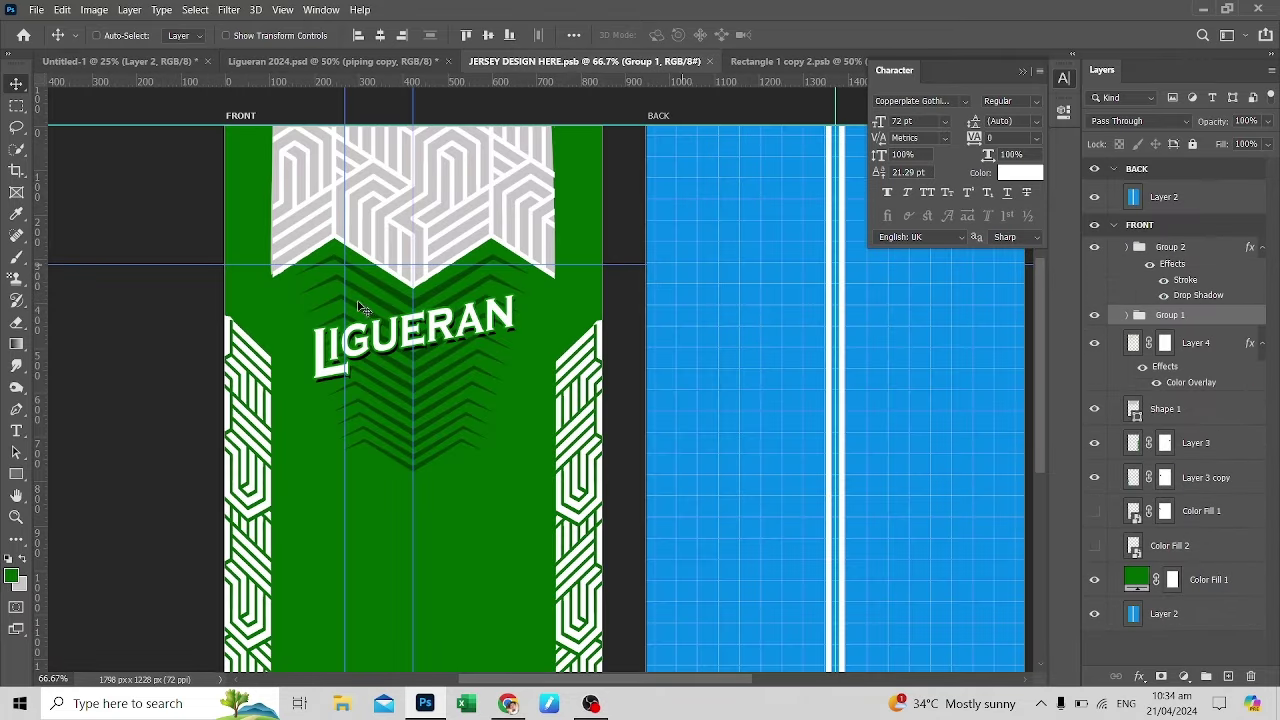
Add a script 'Ligueran' text in Master Of Break and move it over the bold LIGUERAN
{"action": "left_click", "coordinate": [306, 423]}
{"action": "type", "text": "LIGUERAN"}
{"action": "left_click", "coordinate": [965, 101]}
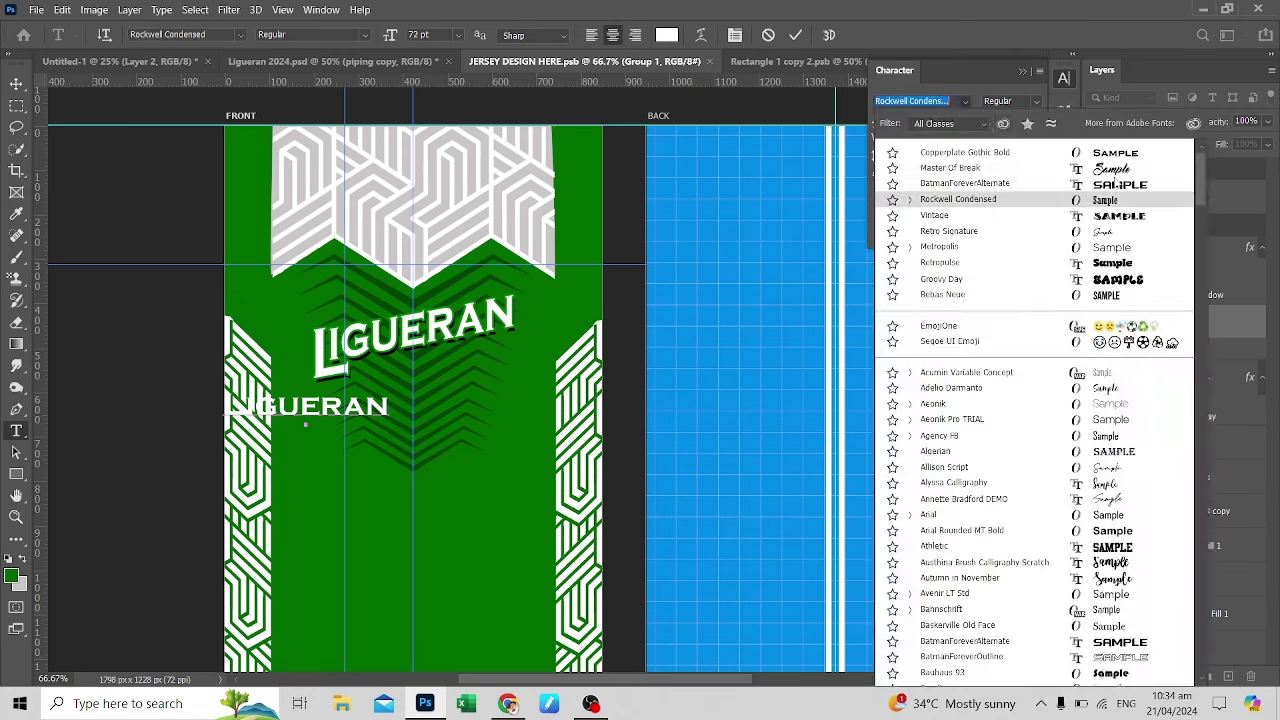
{"action": "left_click", "coordinate": [1000, 211]}
{"action": "key", "text": "ctrl+a"}
{"action": "left_click", "coordinate": [965, 101]}
{"action": "key", "text": "Return"}
{"action": "key", "text": "ctrl+Return"}
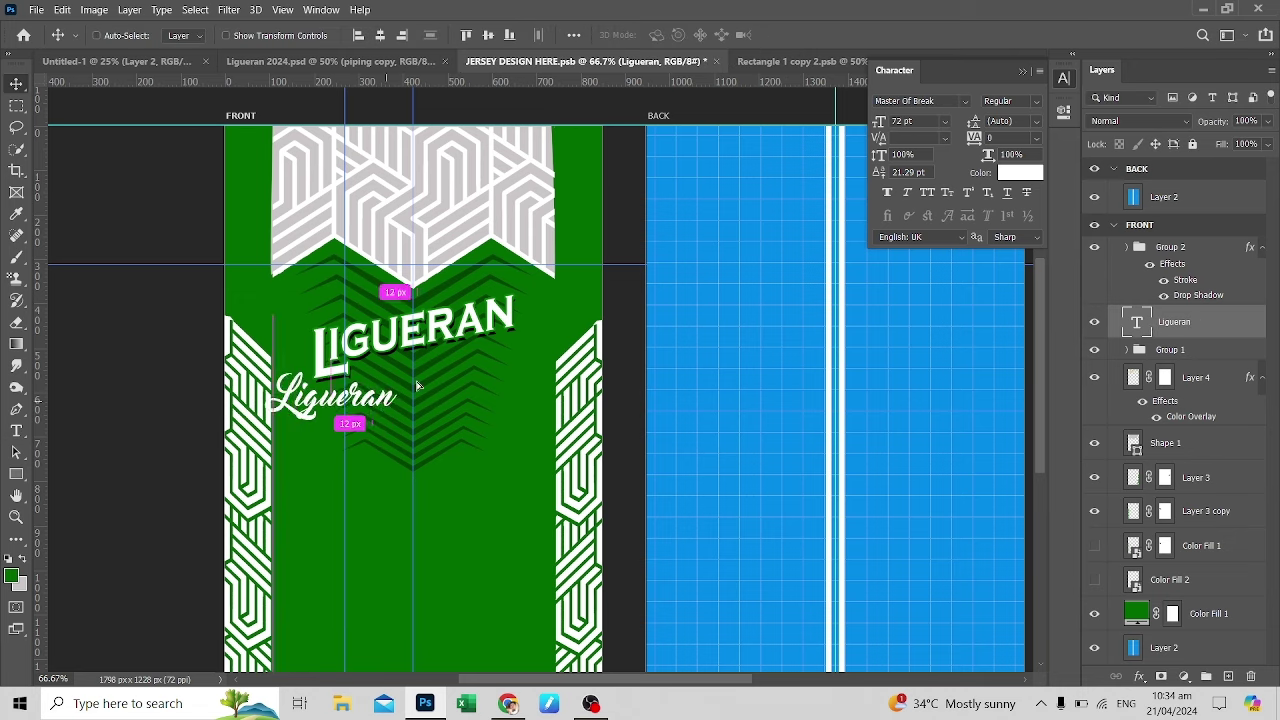
{"action": "mouse_move", "coordinate": [360, 418]}
{"action": "left_mouse_down"}
{"action": "mouse_move", "coordinate": [380, 330]}
{"action": "mouse_move", "coordinate": [533, 372]}
{"action": "left_mouse_up"}
Enlarge the script about 174%, hide Group 2, save, and copy over its outline and shadow
{"action": "key", "text": "ctrl+t"}
{"action": "left_click_drag", "start_coordinate": [525, 308], "coordinate": [540, 295]}
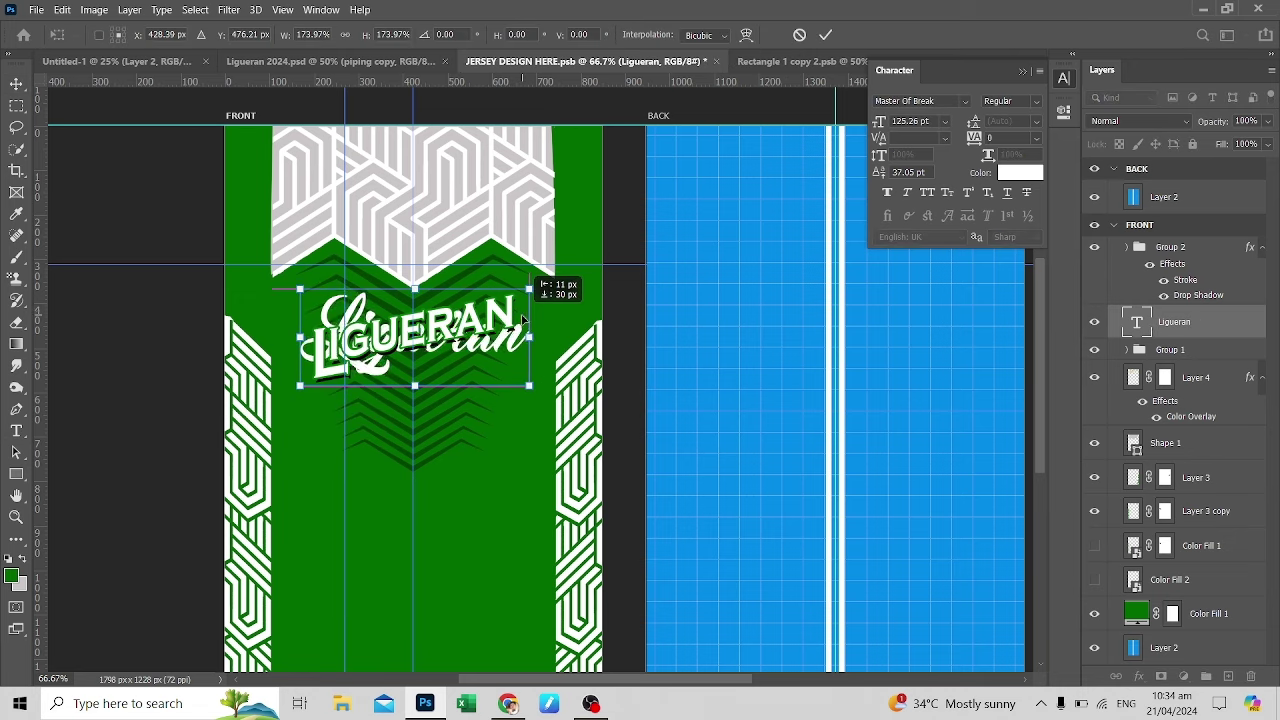
{"action": "key", "text": "Return"}
{"action": "left_click", "coordinate": [1094, 246]}
{"action": "key", "text": "ctrl+s"}
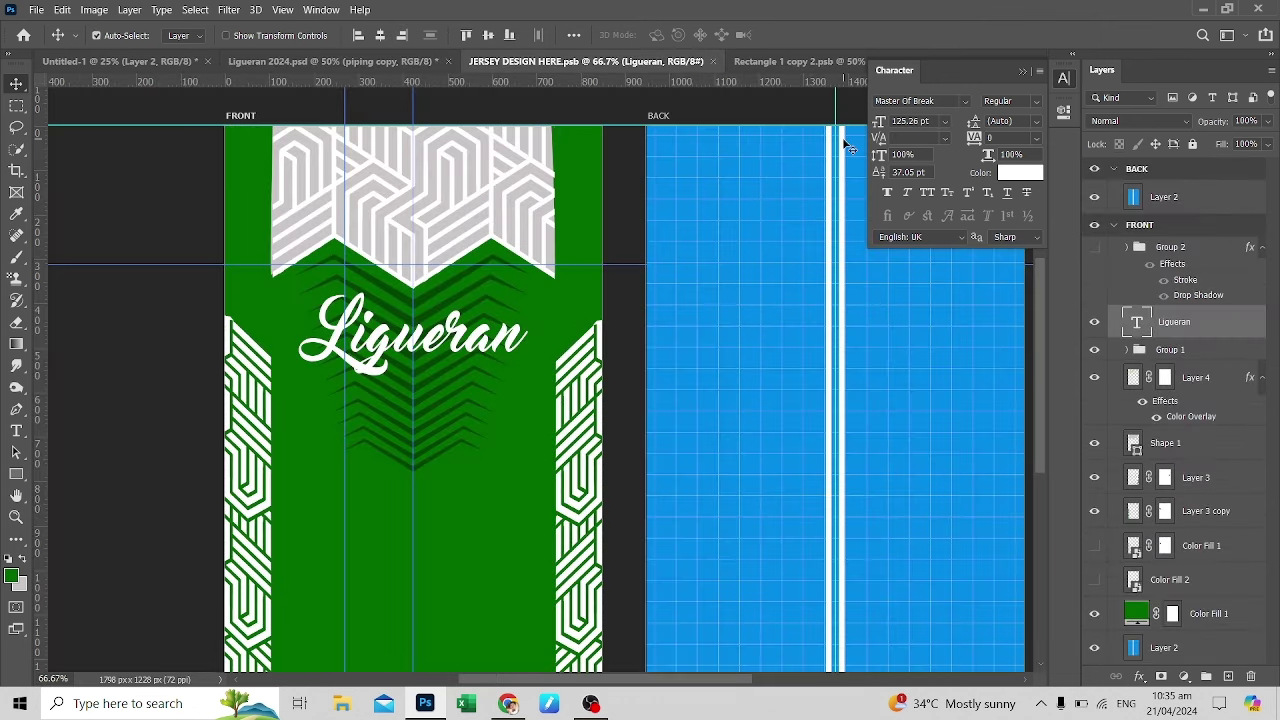
{"action": "left_click_drag", "start_coordinate": [1172, 263], "coordinate": [1180, 318]}
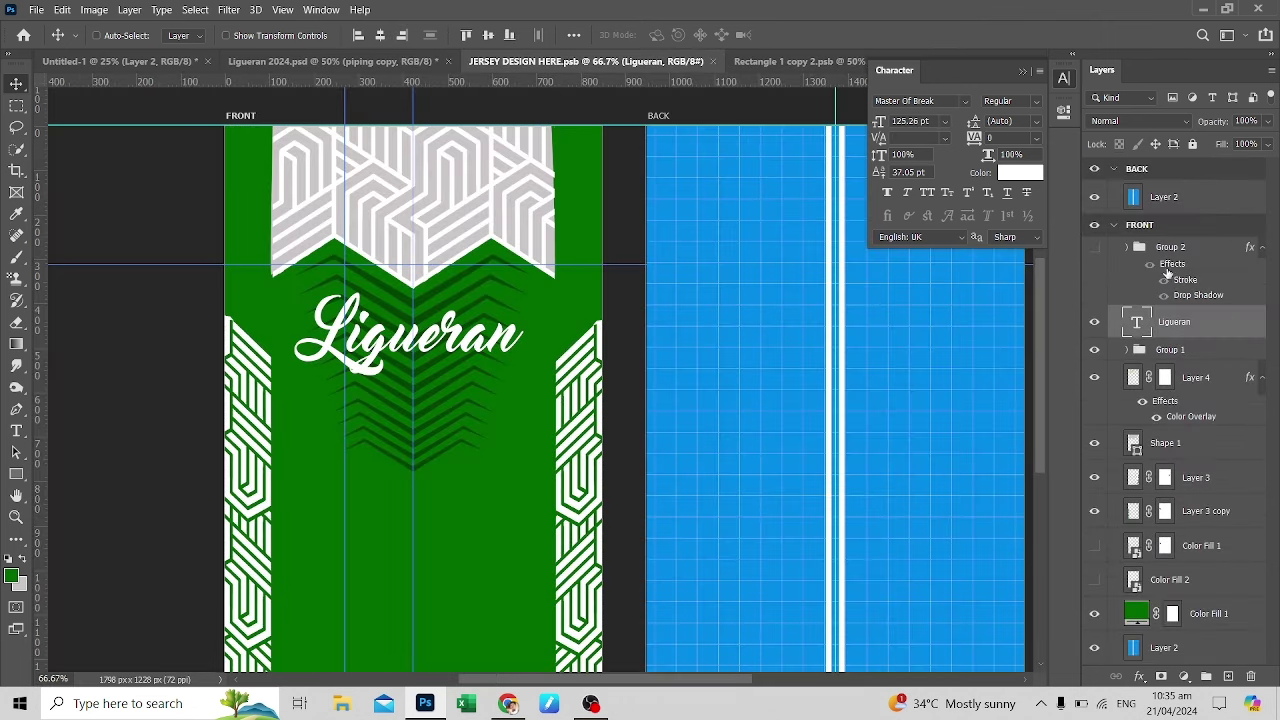
Save, review the script wordmark on the mockup, and edit the duplicated Ligueran copy text
{"action": "key", "text": "ctrl+s"}
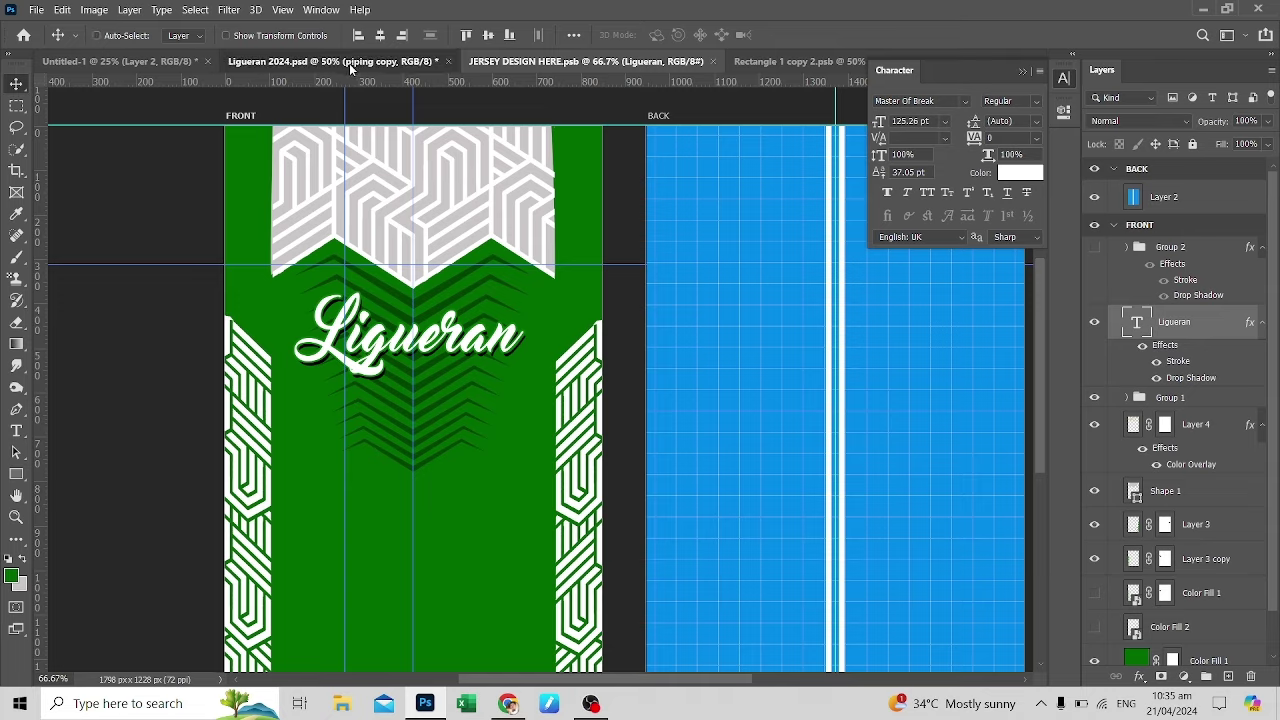
{"action": "key", "text": "ctrl+minus"}
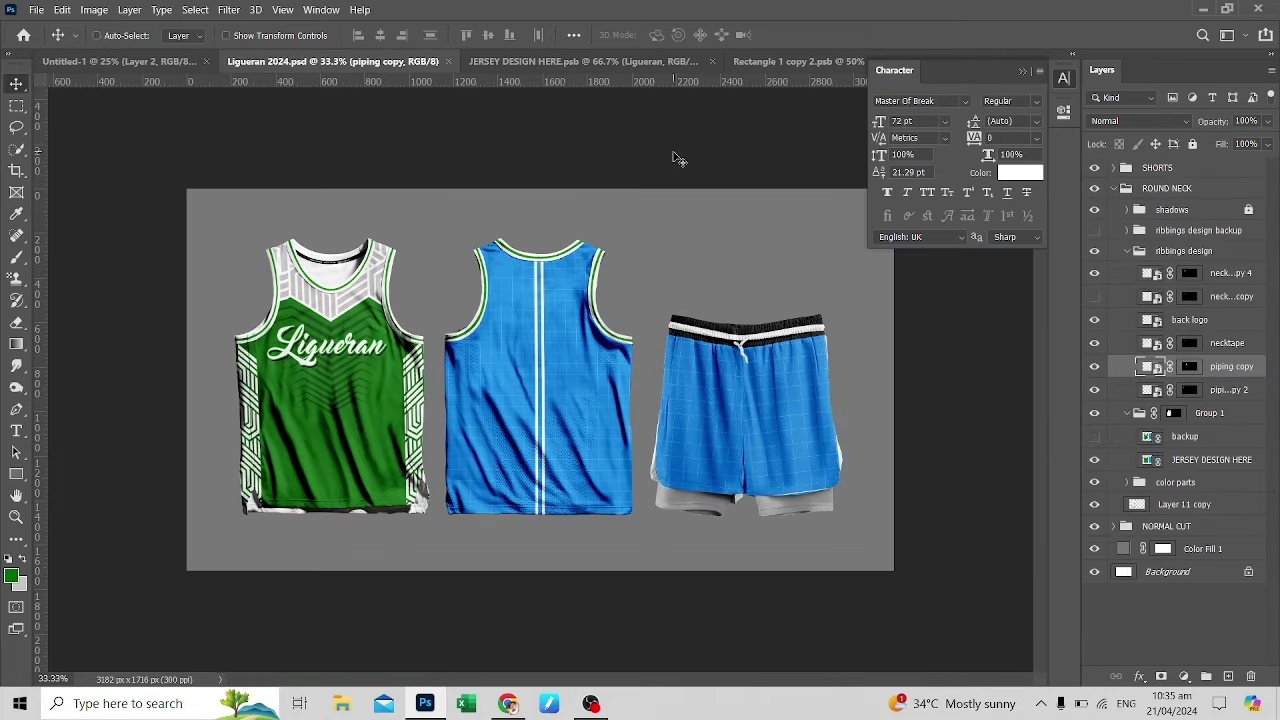
{"action": "key", "text": "ctrl+plus"}
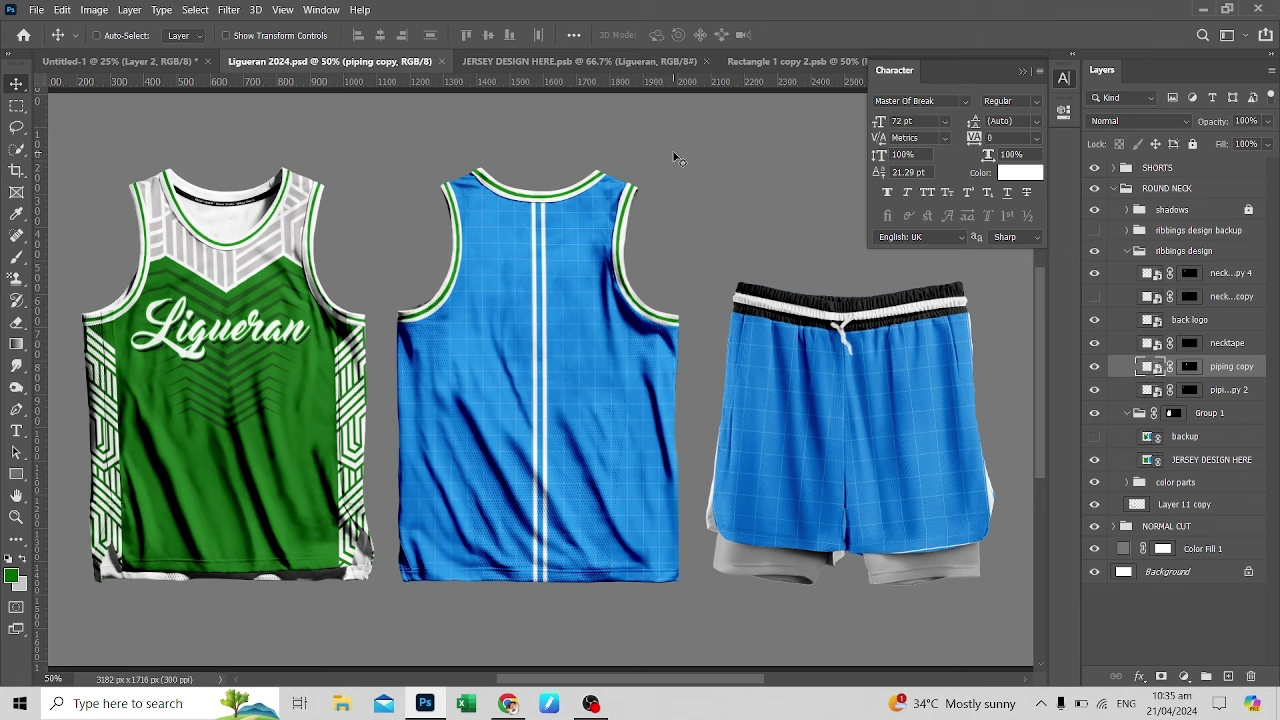
{"action": "left_click", "coordinate": [580, 61]}
{"action": "double_click", "coordinate": [1136, 356]}
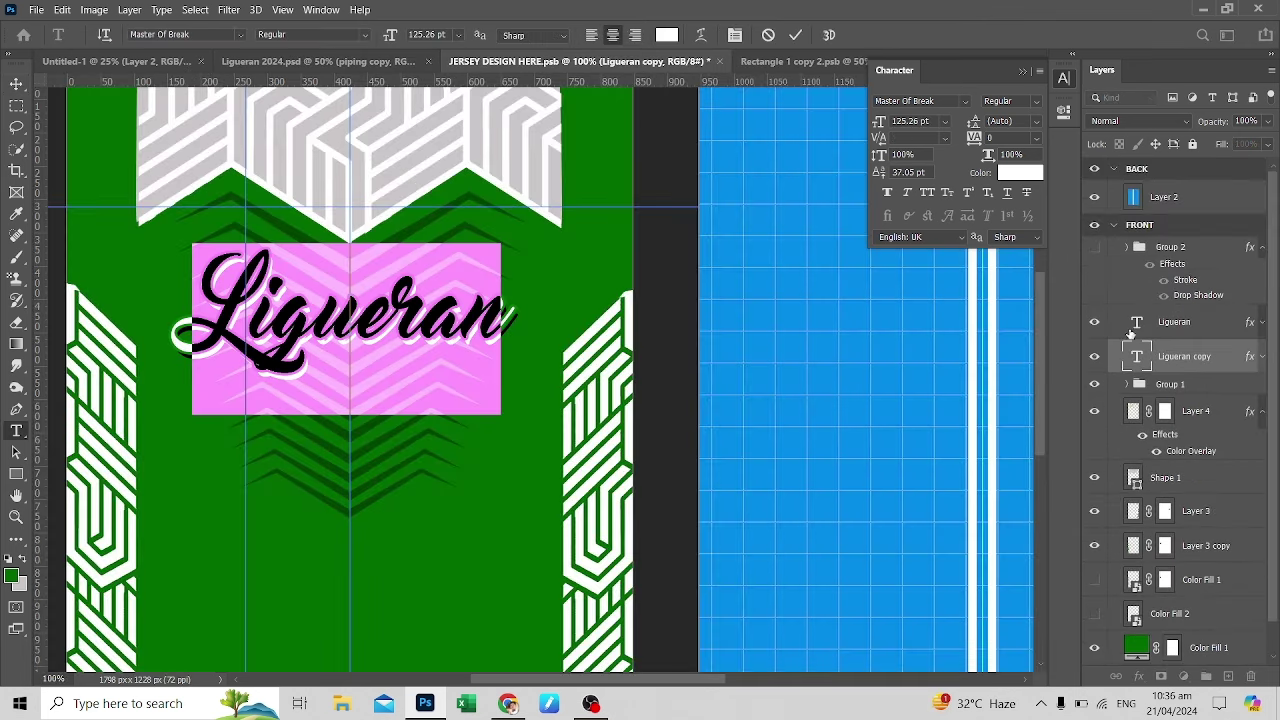
{"action": "key", "text": "ctrl+Return"}
Set the subtitle in Metropolis and shrink it to about 56% beneath Ligueran
{"action": "key", "text": "v"}
{"action": "left_click", "coordinate": [965, 101]}
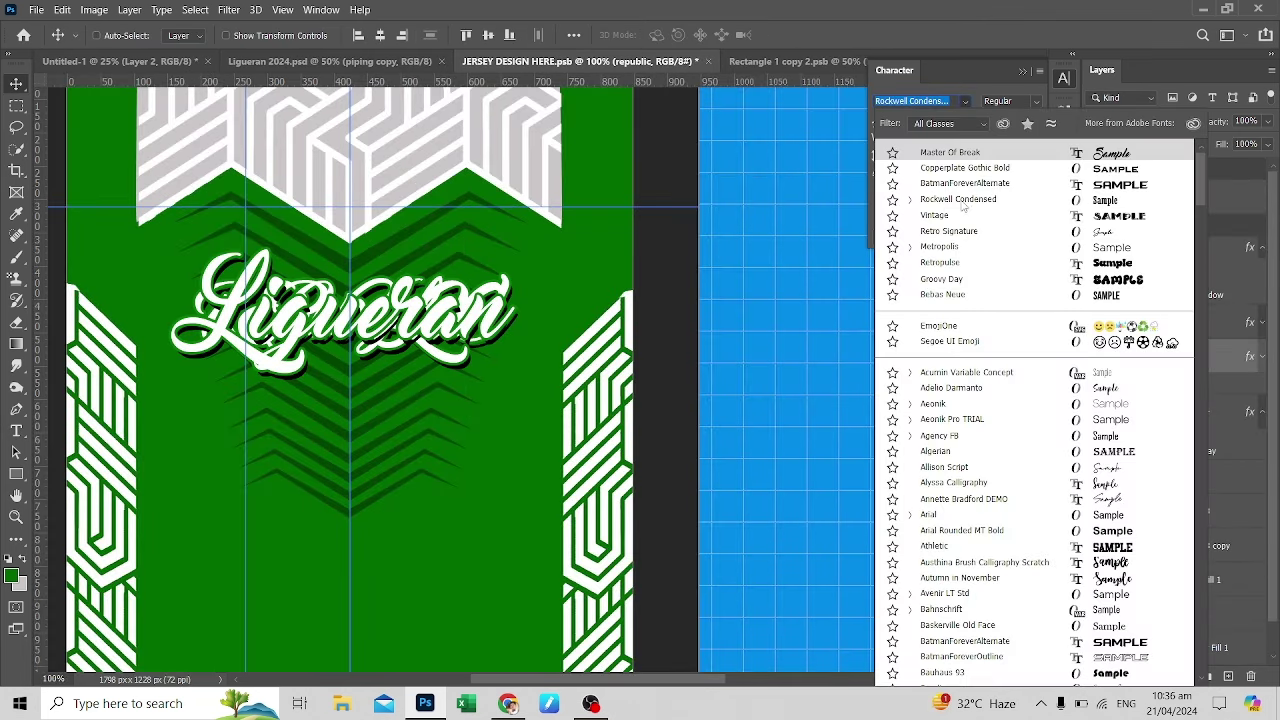
{"action": "left_click", "coordinate": [940, 246]}
{"action": "key", "text": "ctrl+t"}
{"action": "mouse_move", "coordinate": [534, 263]}
{"action": "left_mouse_down"}
{"action": "mouse_move", "coordinate": [428, 304]}
{"action": "mouse_move", "coordinate": [432, 360]}
{"action": "left_mouse_up"}
{"action": "key", "text": "Return"}
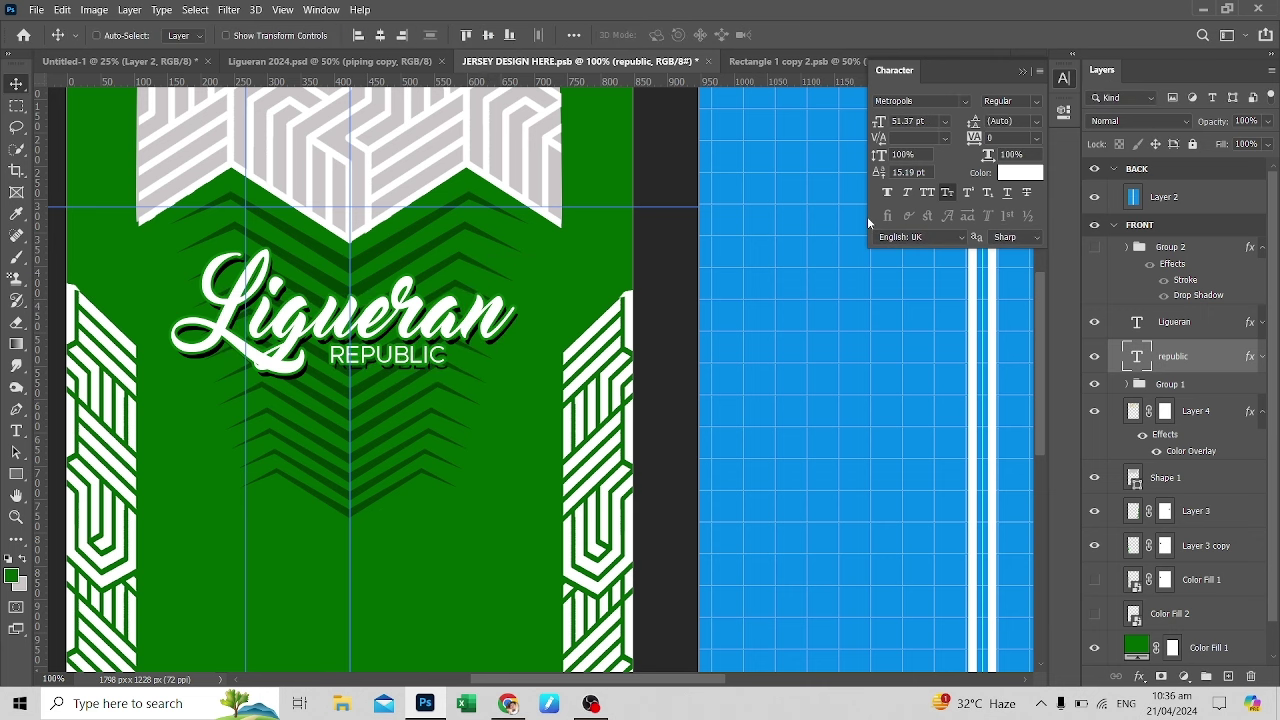
Set REPUBLIC's tracking to 200 and its weight to Semi Bold
{"action": "left_click", "coordinate": [1036, 137]}
{"action": "left_click", "coordinate": [1024, 340]}
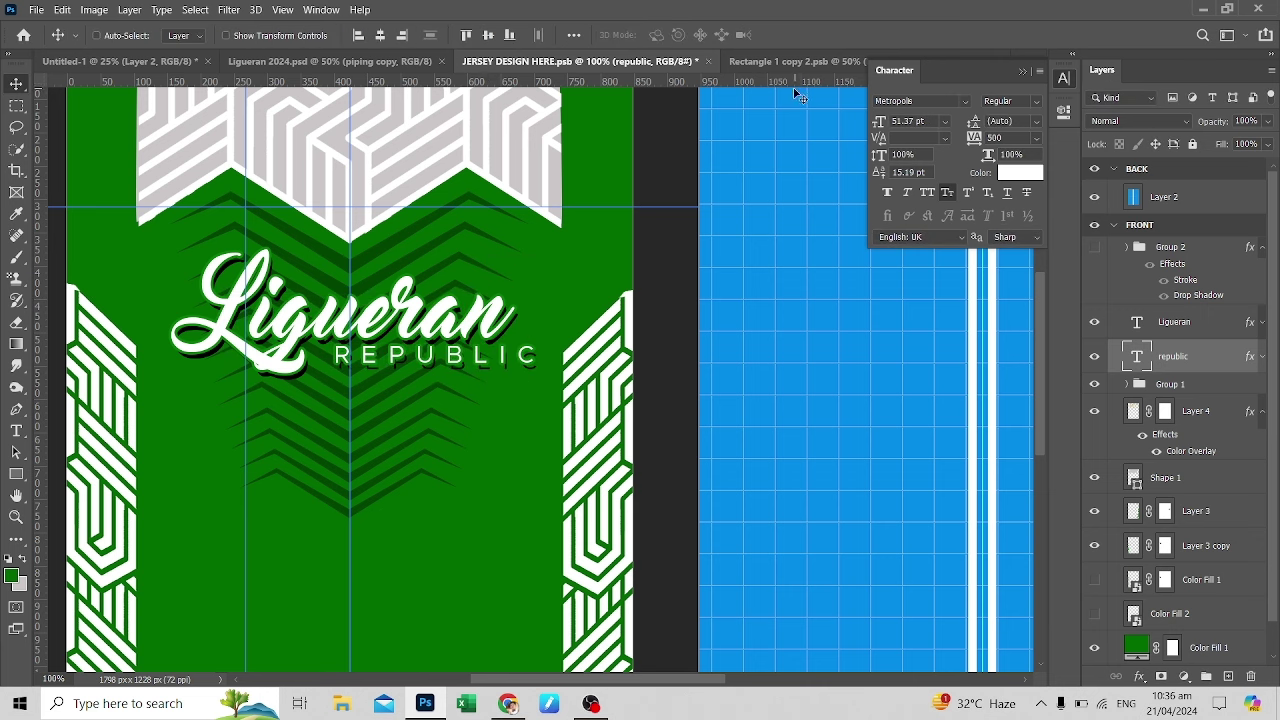
{"action": "type", "text": "300"}
{"action": "key", "text": "Return"}
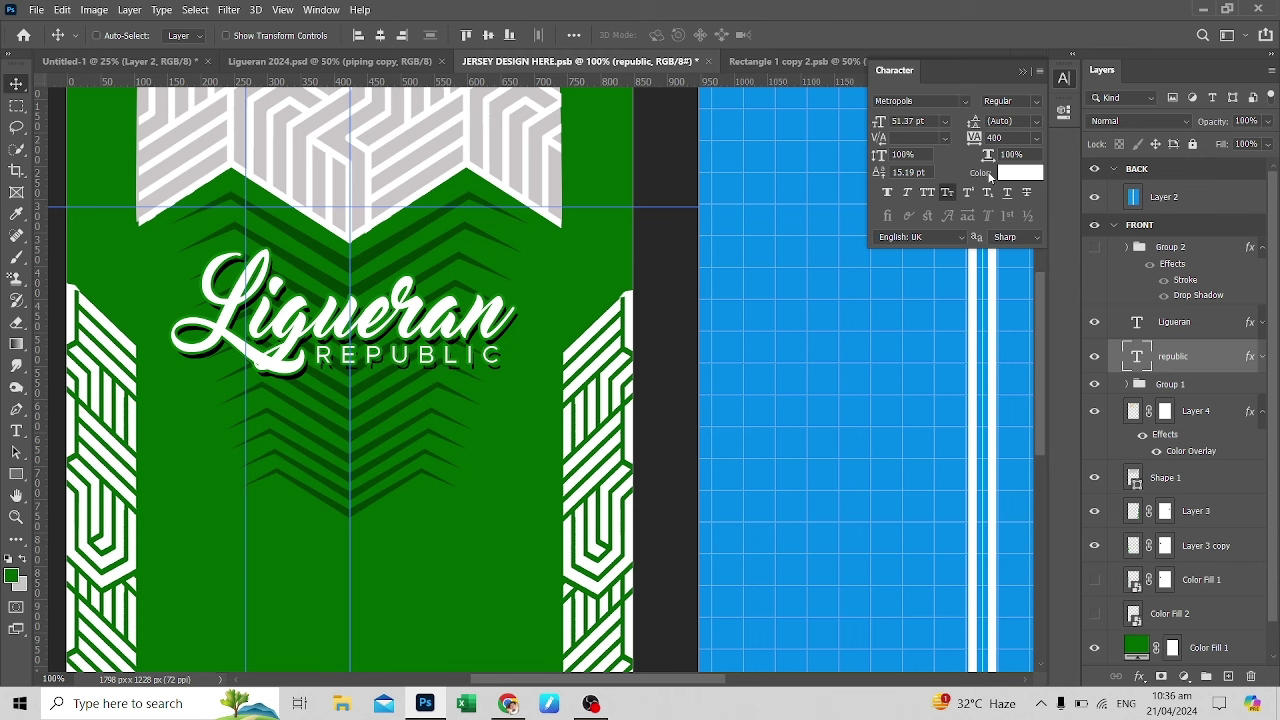
{"action": "type", "text": "200"}
{"action": "key", "text": "Return"}
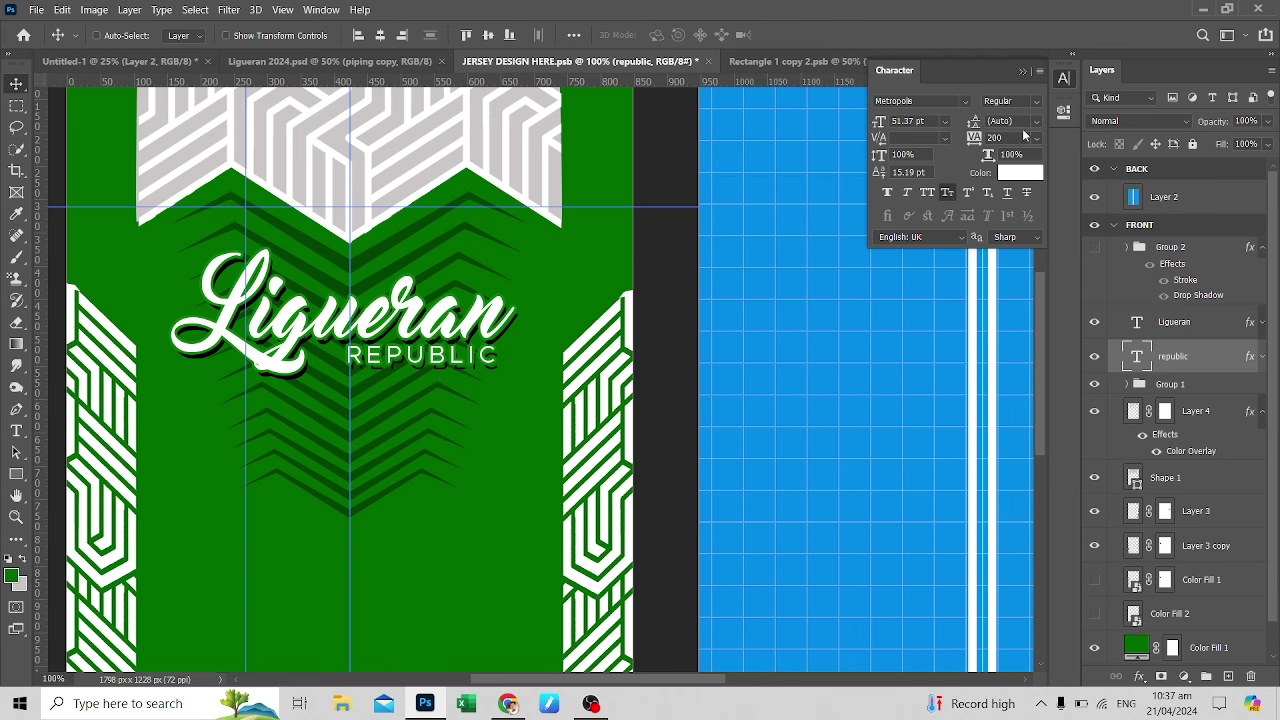
{"action": "left_click", "coordinate": [1030, 101]}
{"action": "left_click", "coordinate": [1041, 239]}
Shrink REPUBLIC slightly and try BatmanForeverOutline as its font
{"action": "key", "text": "ctrl+t"}
{"action": "left_click_drag", "start_coordinate": [502, 345], "coordinate": [490, 340]}
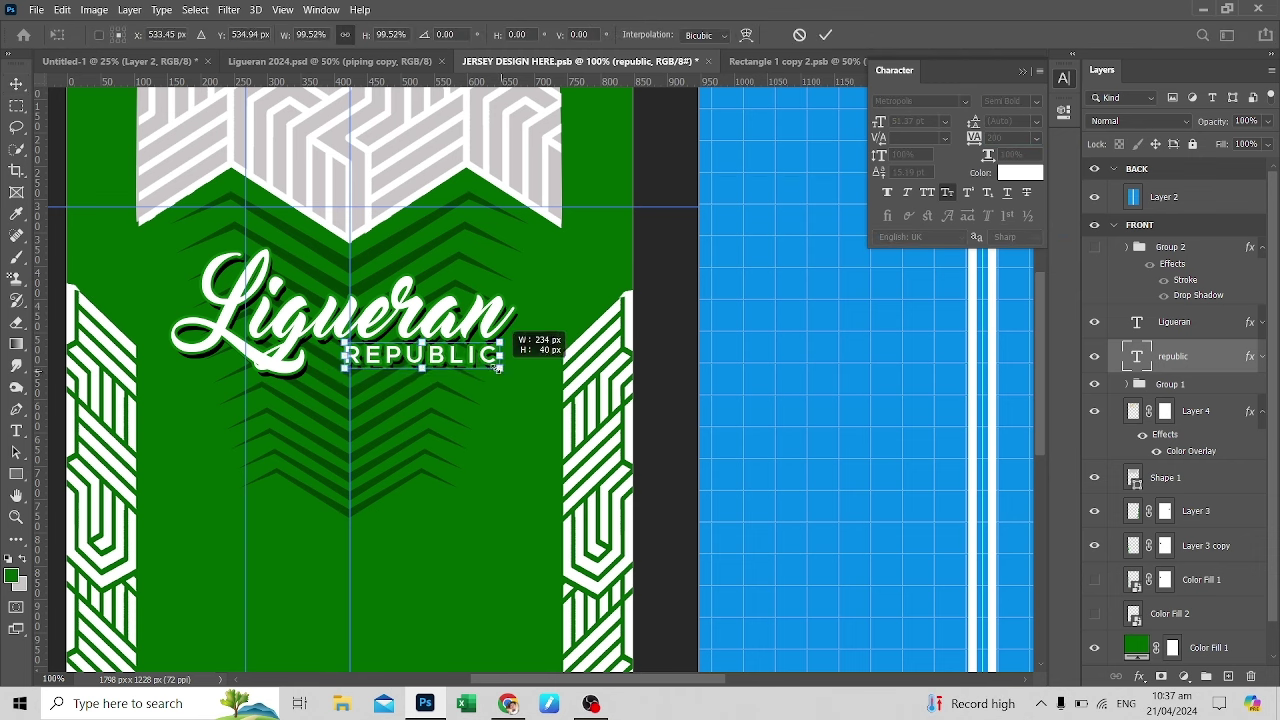
{"action": "key", "text": "Return"}
{"action": "key", "text": "ctrl+minus"}
{"action": "key", "text": "ctrl+minus"}
{"action": "key", "text": "ctrl+plus"}
{"action": "key", "text": "ctrl+plus"}
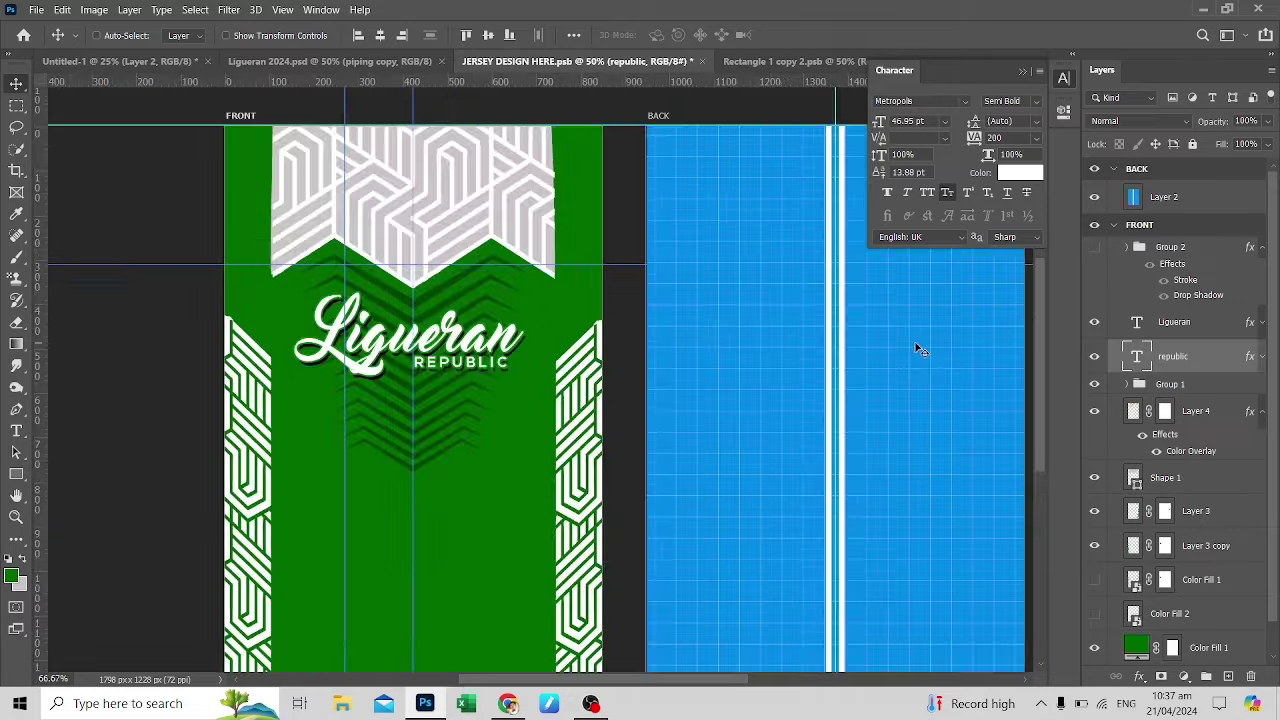
{"action": "left_click", "coordinate": [965, 101]}
{"action": "scroll", "coordinate": [1193, 225], "scroll_direction": "down", "scroll_amount": 5}
{"action": "scroll", "coordinate": [1193, 225], "scroll_direction": "up", "scroll_amount": 1}
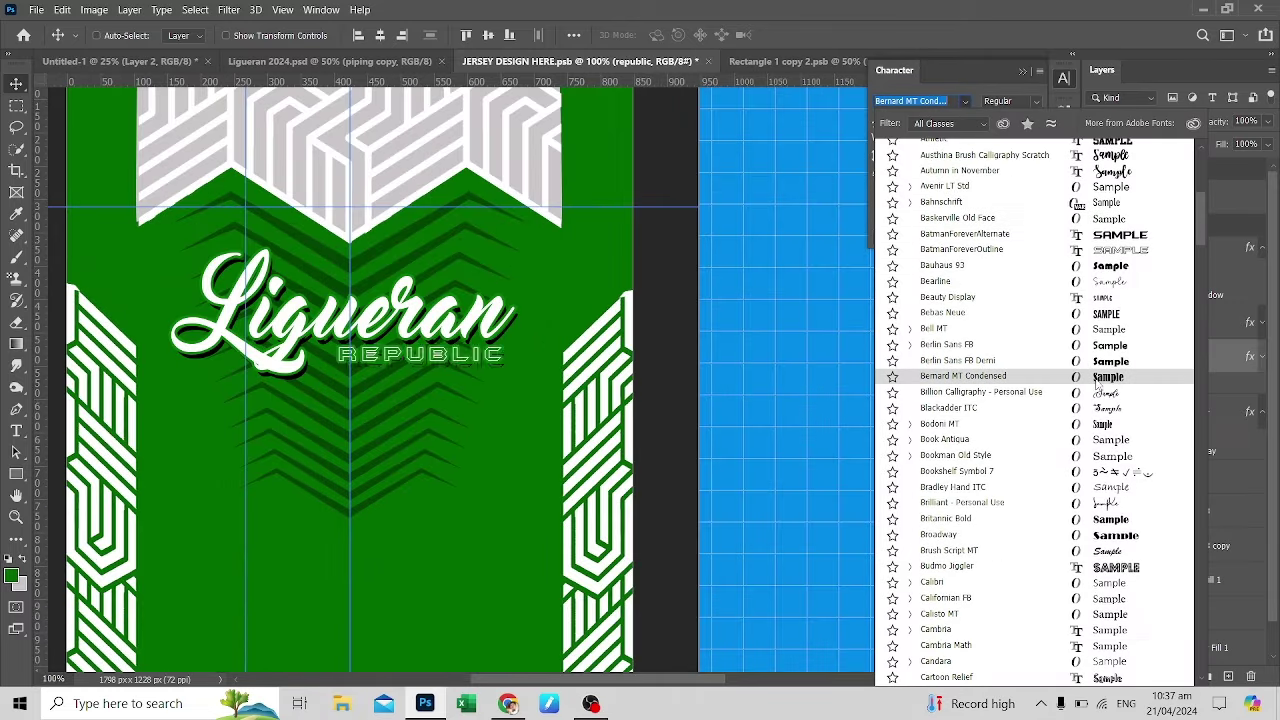
{"action": "left_click", "coordinate": [955, 251]}
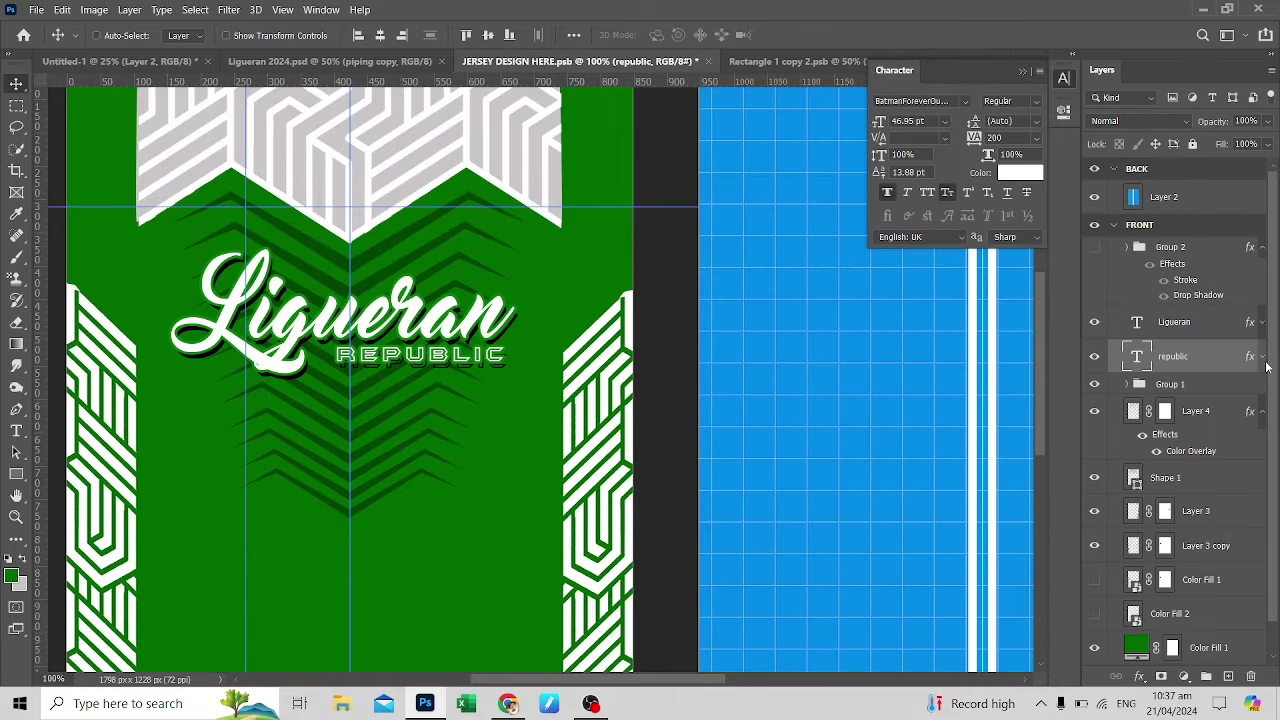
Set the republic layer's drop shadow distance to 4, then browse other fonts
{"action": "left_click", "coordinate": [1262, 359]}
{"action": "double_click", "coordinate": [1178, 396]}
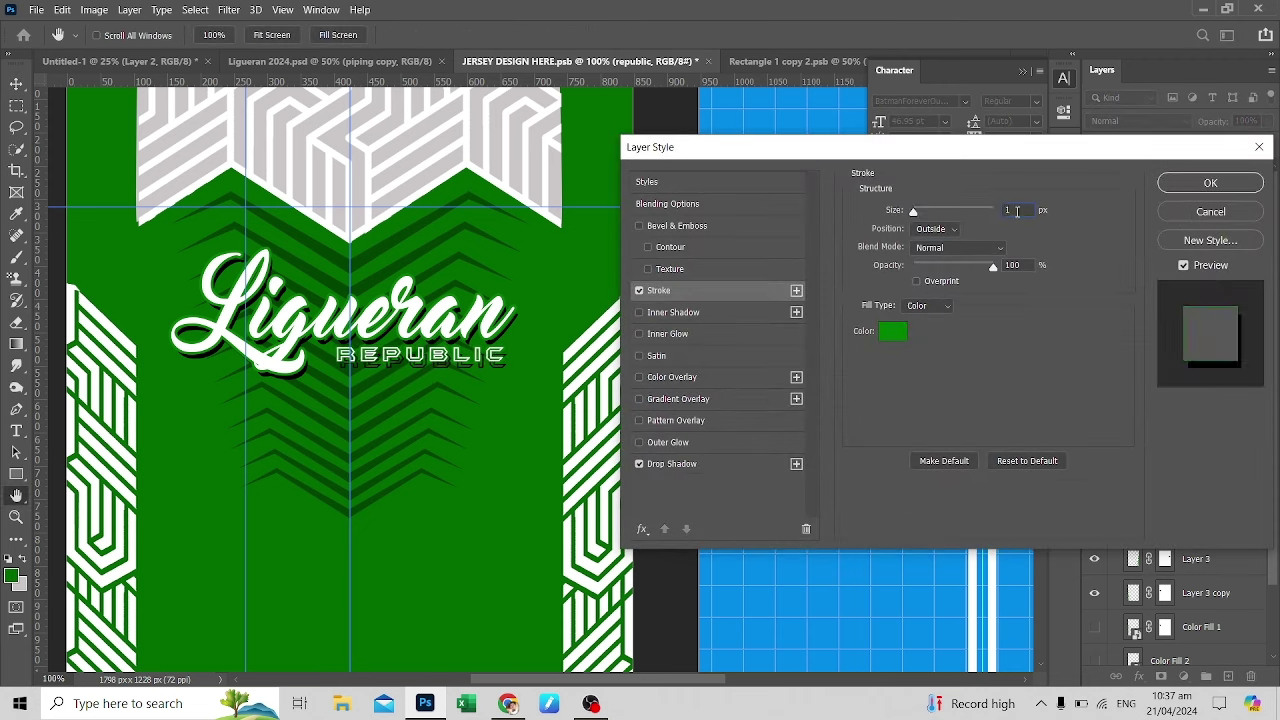
{"action": "left_click", "coordinate": [671, 464]}
{"action": "type", "text": "4"}
{"action": "left_click", "coordinate": [1210, 183]}
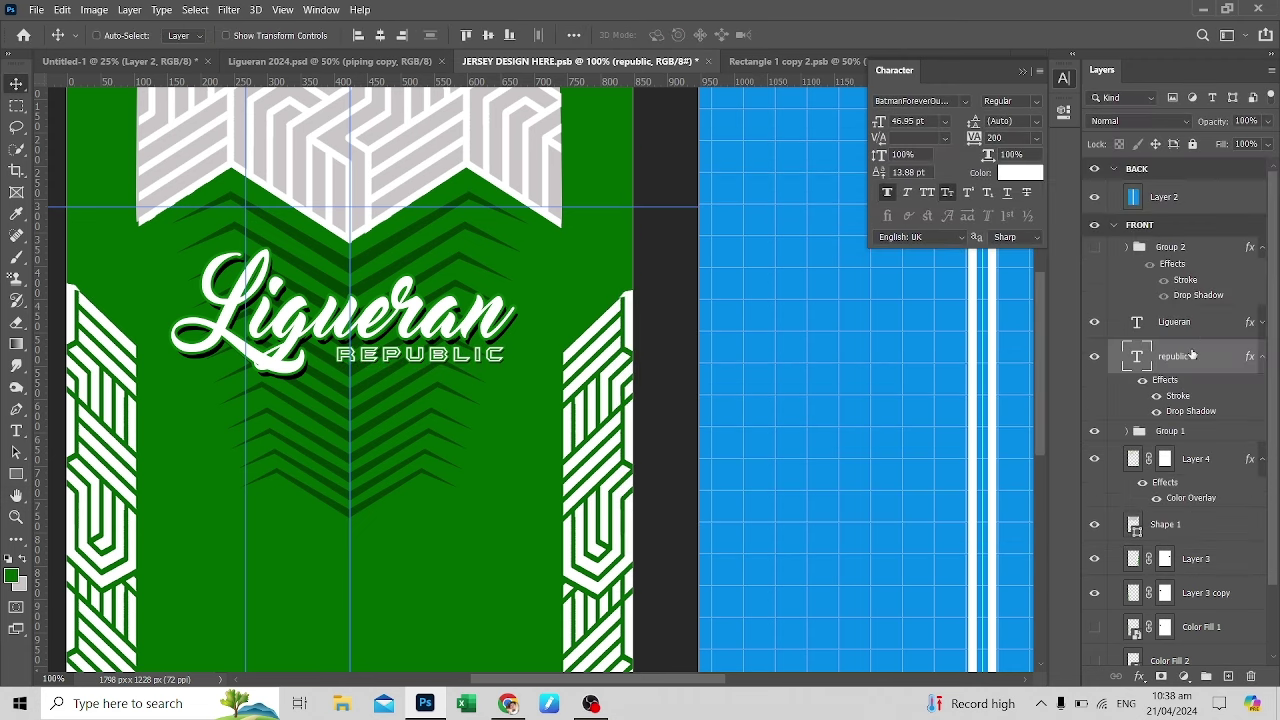
{"action": "key", "text": "ctrl+minus"}
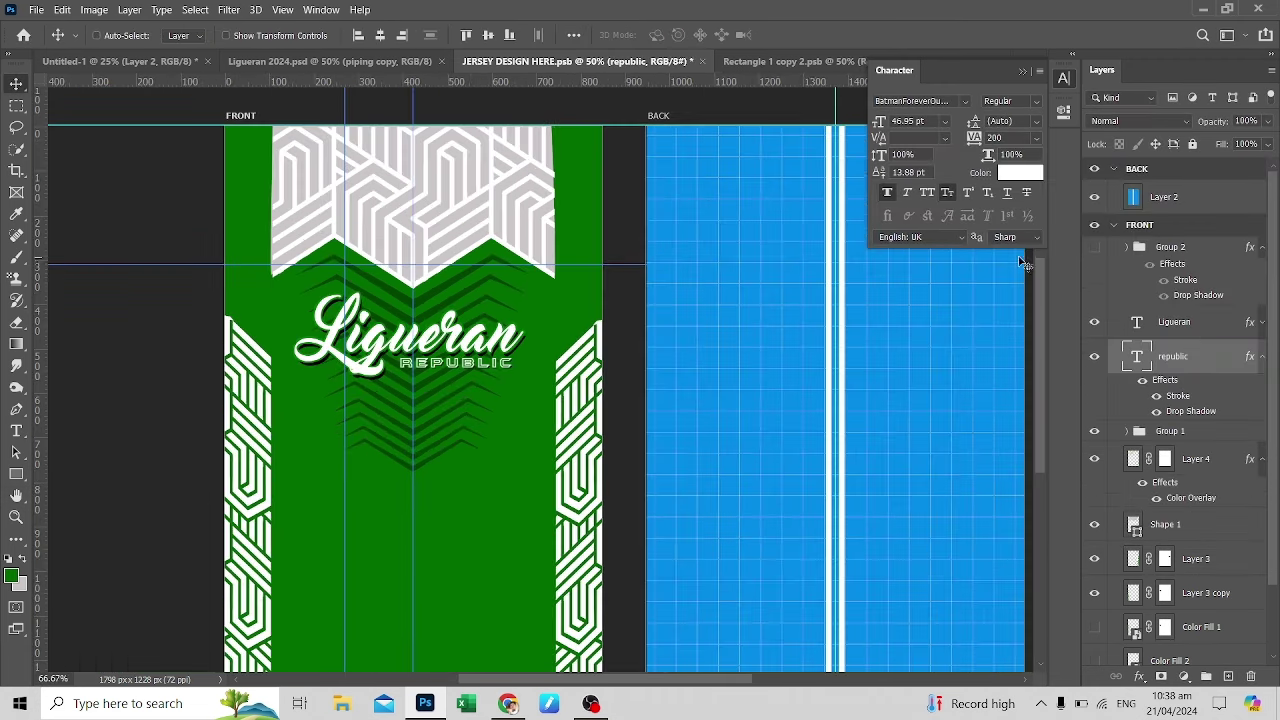
{"action": "left_click", "coordinate": [965, 101]}
{"action": "scroll", "coordinate": [1030, 350], "scroll_direction": "down", "scroll_amount": 5}
{"action": "scroll", "coordinate": [1110, 400], "scroll_direction": "down", "scroll_amount": 2}
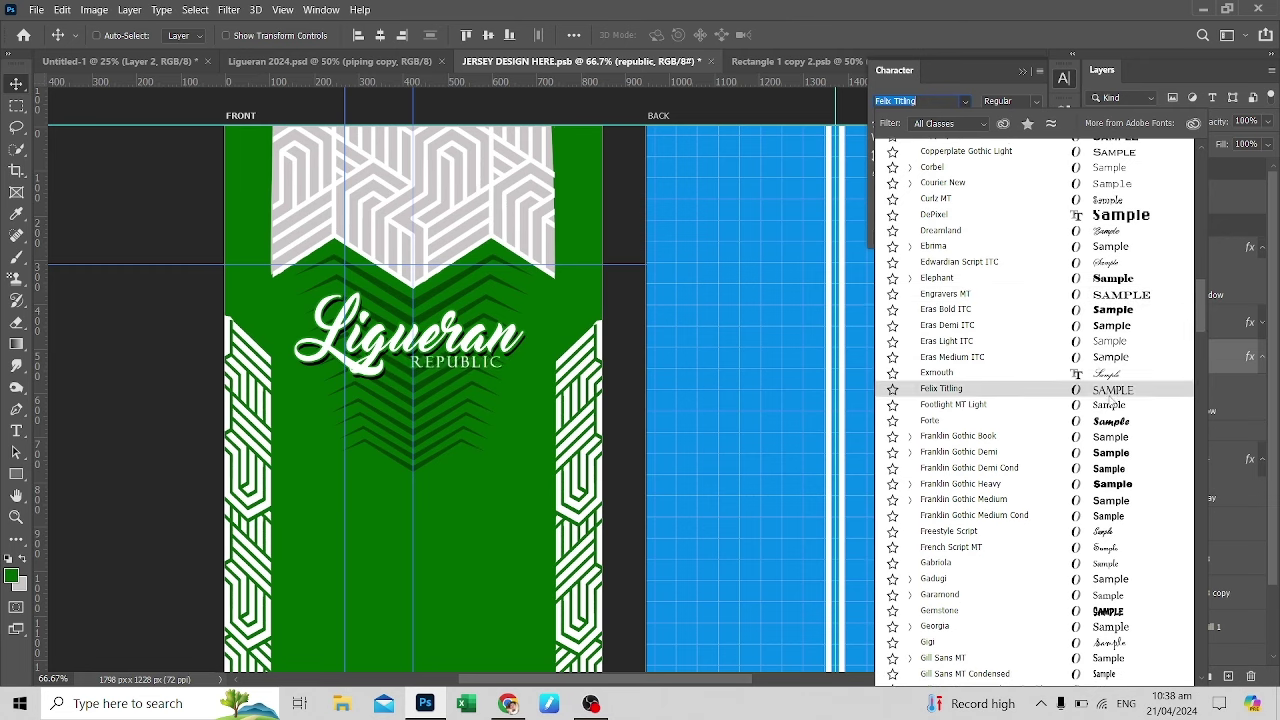
Set REPUBLIC in Garamond and scale it down to 31.89 pt, shifted slightly right
{"action": "left_click", "coordinate": [1110, 598]}
{"action": "key", "text": "ctrl+t"}
{"action": "key", "text": "ctrl+plus"}
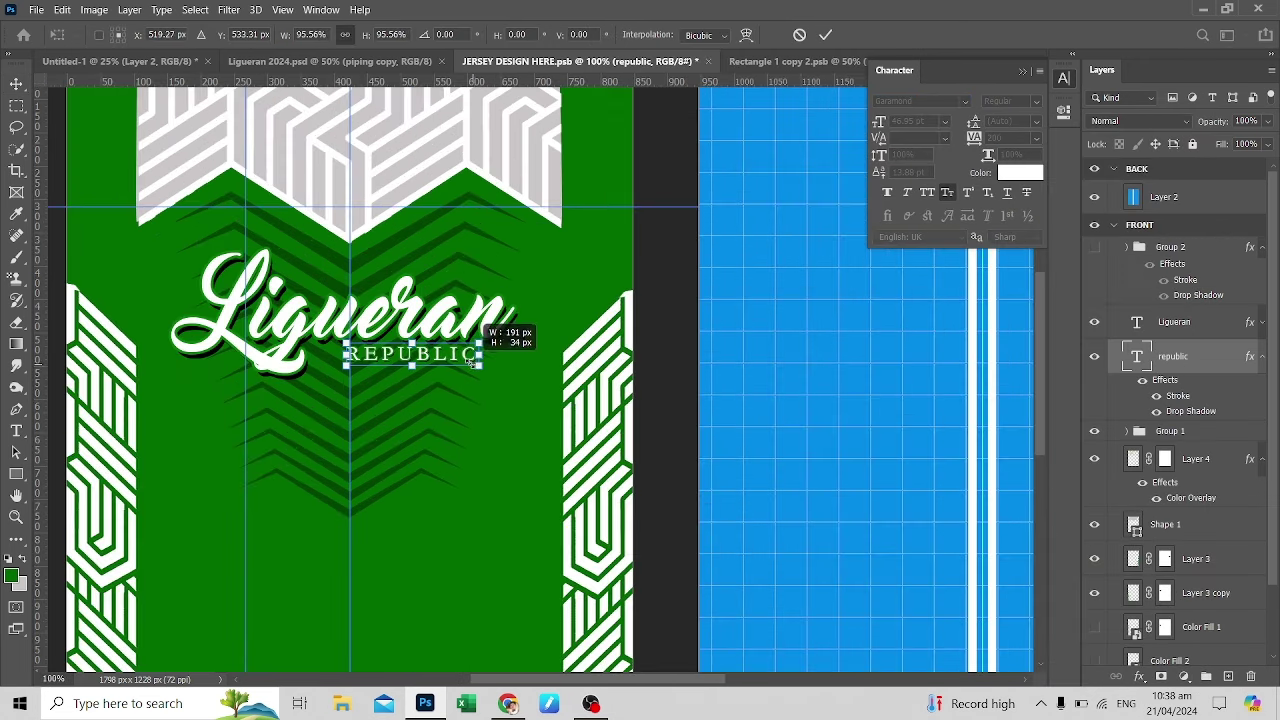
{"action": "left_click_drag", "start_coordinate": [512, 352], "coordinate": [474, 366]}
{"action": "key", "text": "Return"}
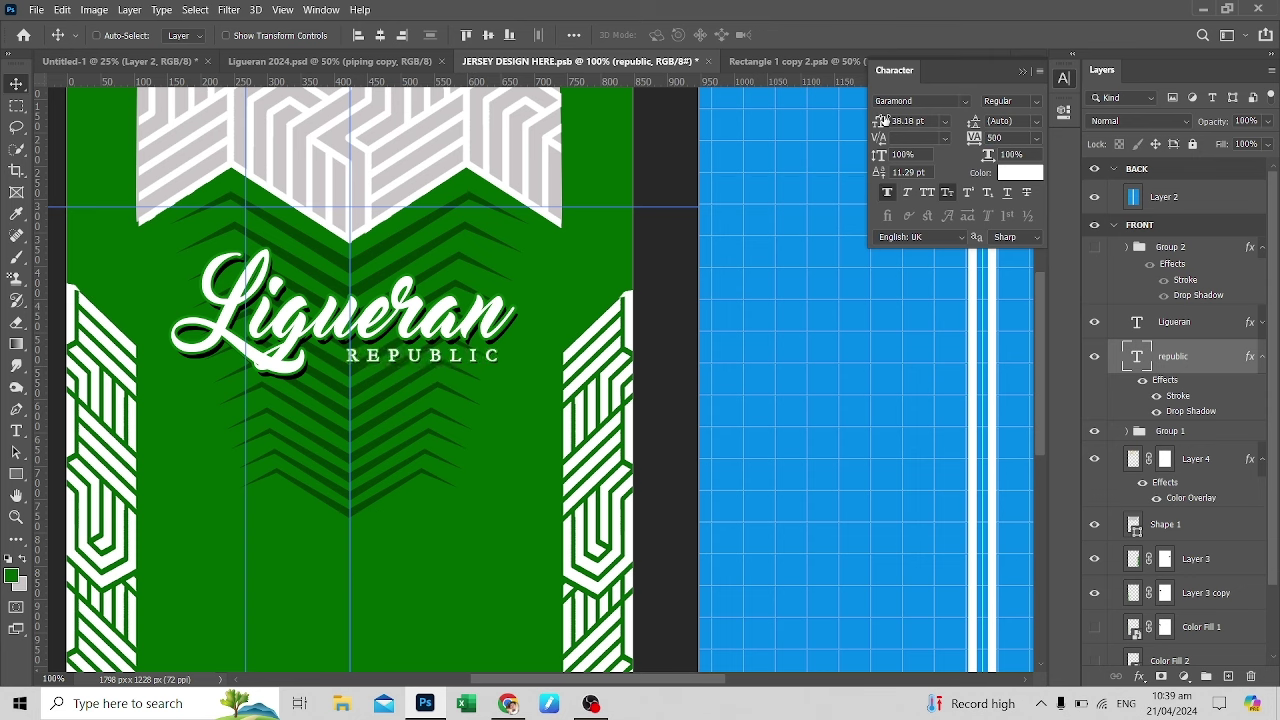
{"action": "key", "text": "ctrl+t"}
{"action": "left_click_drag", "start_coordinate": [344, 362], "coordinate": [364, 362]}
{"action": "key", "text": "Return"}
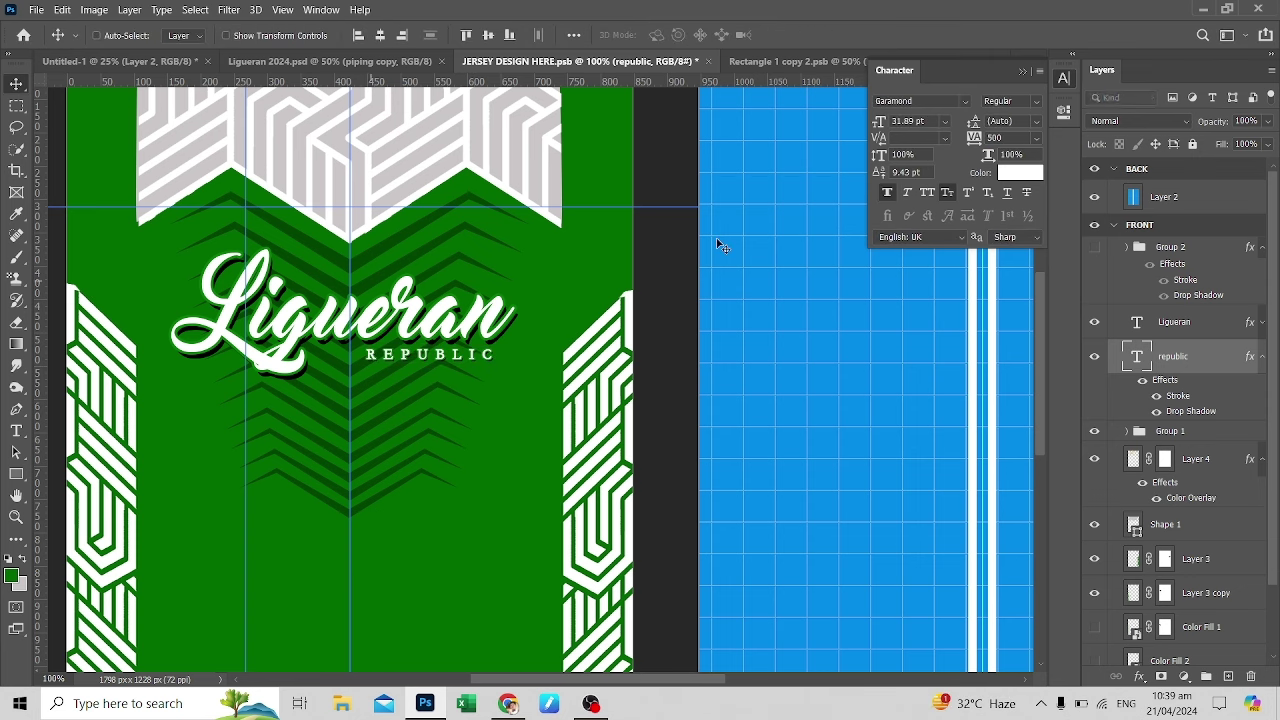
{"action": "key", "text": "ctrl+minus"}
{"action": "key", "text": "ctrl+minus"}
{"action": "key", "text": "ctrl+plus"}
Widen REPUBLIC's letter spacing to 1000
{"action": "key", "text": "s"}
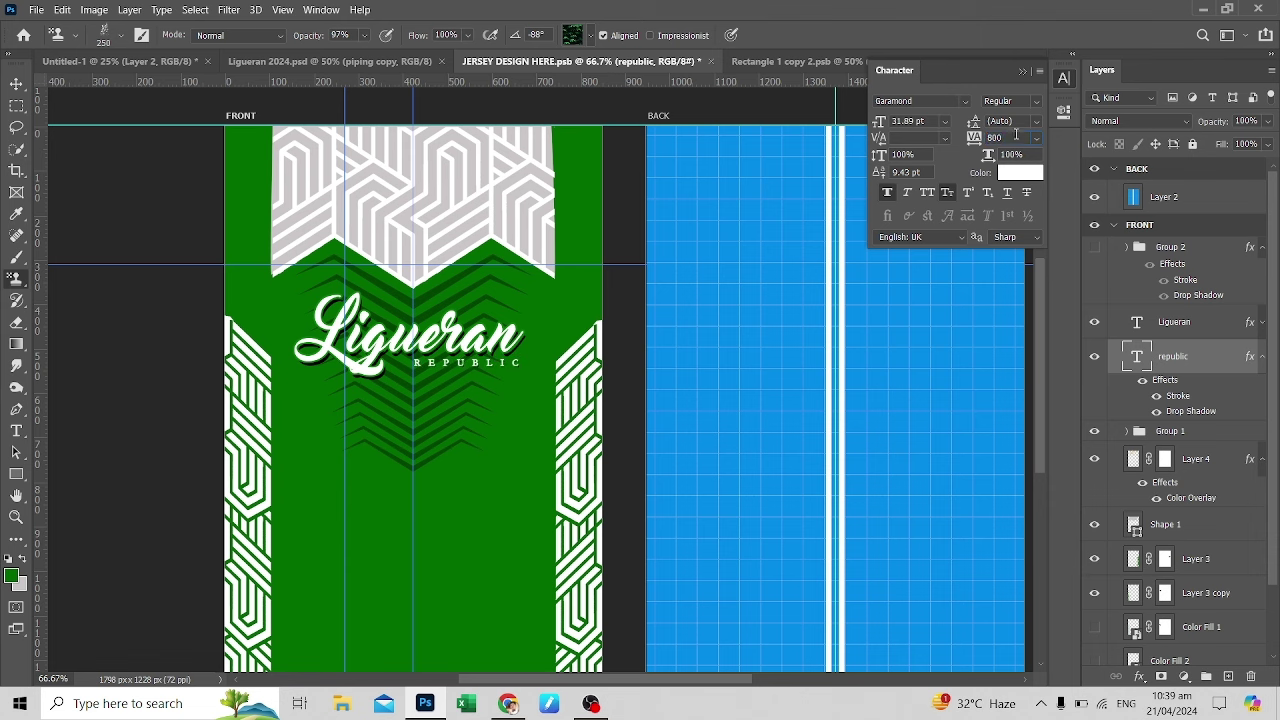
{"action": "type", "text": "1000"}
{"action": "key", "text": "Return"}
{"action": "key", "text": "v"}
{"action": "key", "text": "ctrl+minus"}
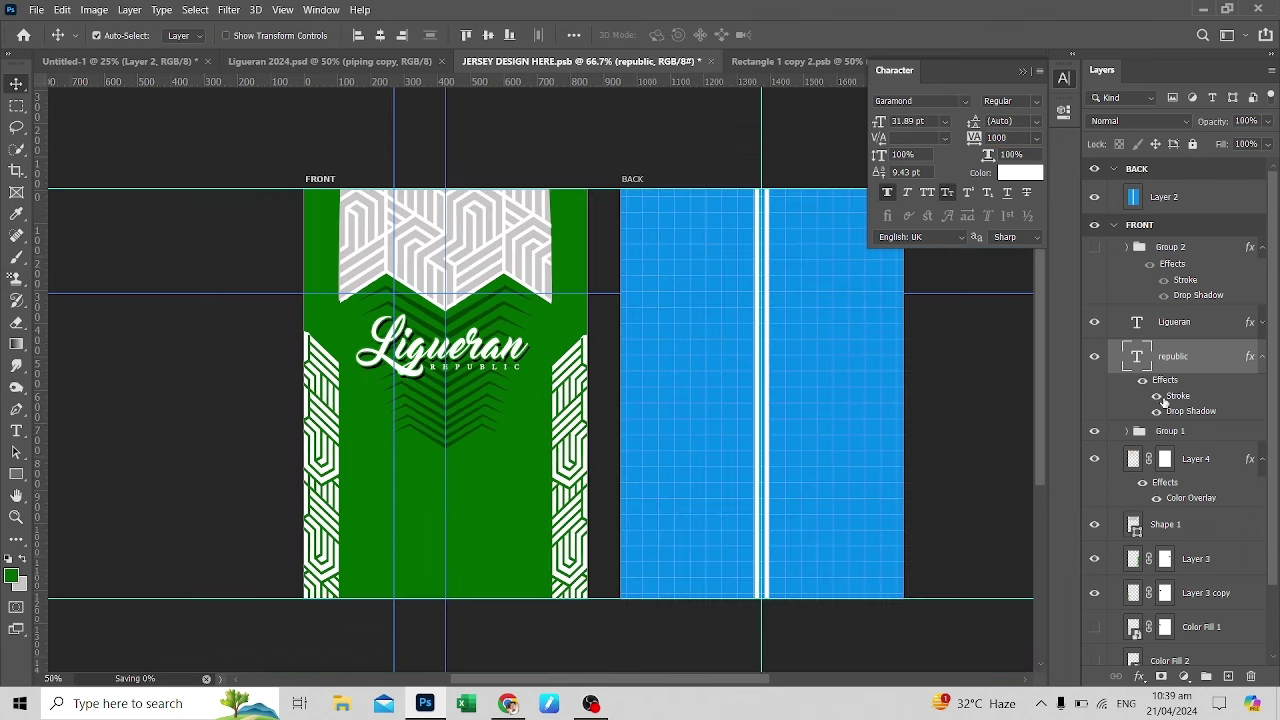
{"action": "key", "text": "ctrl+minus"}
Review the REPUBLIC subtitle on the Ligueran 2024 mockup, then return to the flat design
{"action": "left_click", "coordinate": [330, 61]}
{"action": "key", "text": "ctrl+plus"}
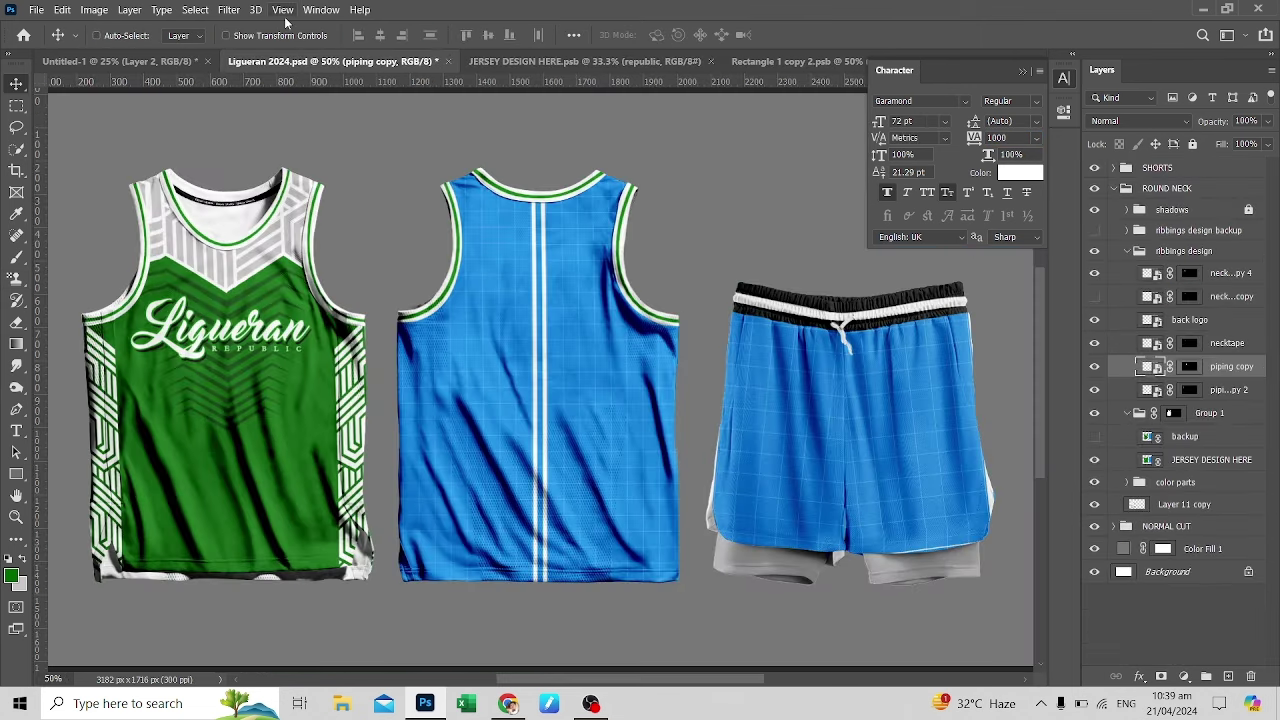
{"action": "double_click", "coordinate": [1123, 548]}
{"action": "key", "text": "Return"}
{"action": "key", "text": "v"}
{"action": "key", "text": "ctrl+minus"}
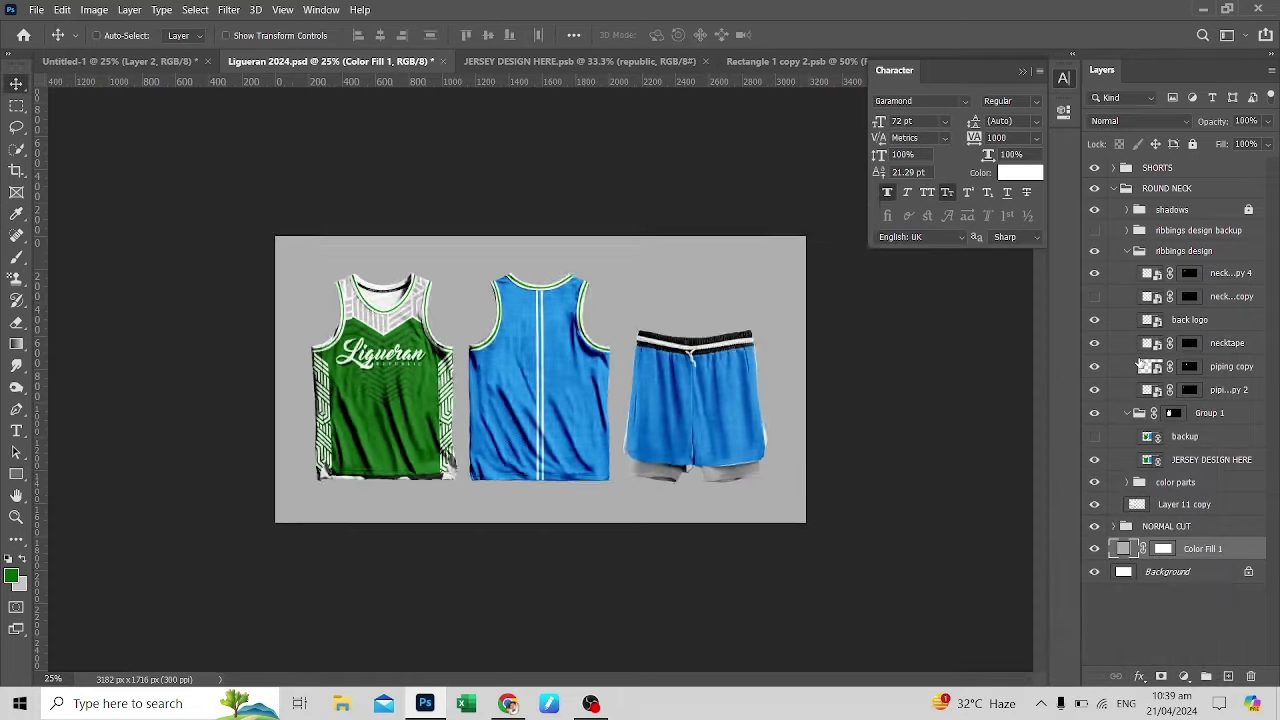
{"action": "key", "text": "ctrl+plus"}
{"action": "left_click", "coordinate": [585, 61]}
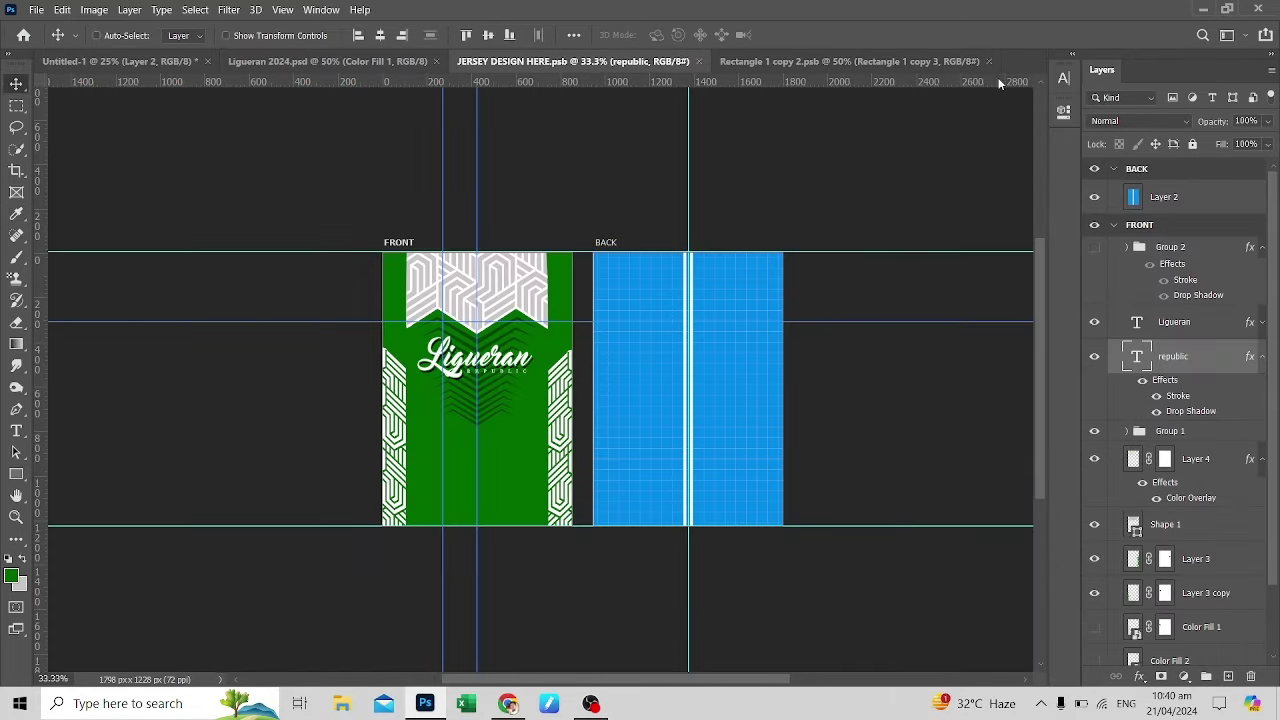
Duplicate the Ligueran text layer and retype the copy as 23
{"action": "key", "text": "ctrl+plus"}
{"action": "key", "text": "ctrl+plus"}
{"action": "left_click", "coordinate": [1174, 321]}
{"action": "key", "text": "ctrl+j"}
{"action": "double_click", "coordinate": [1136, 356]}
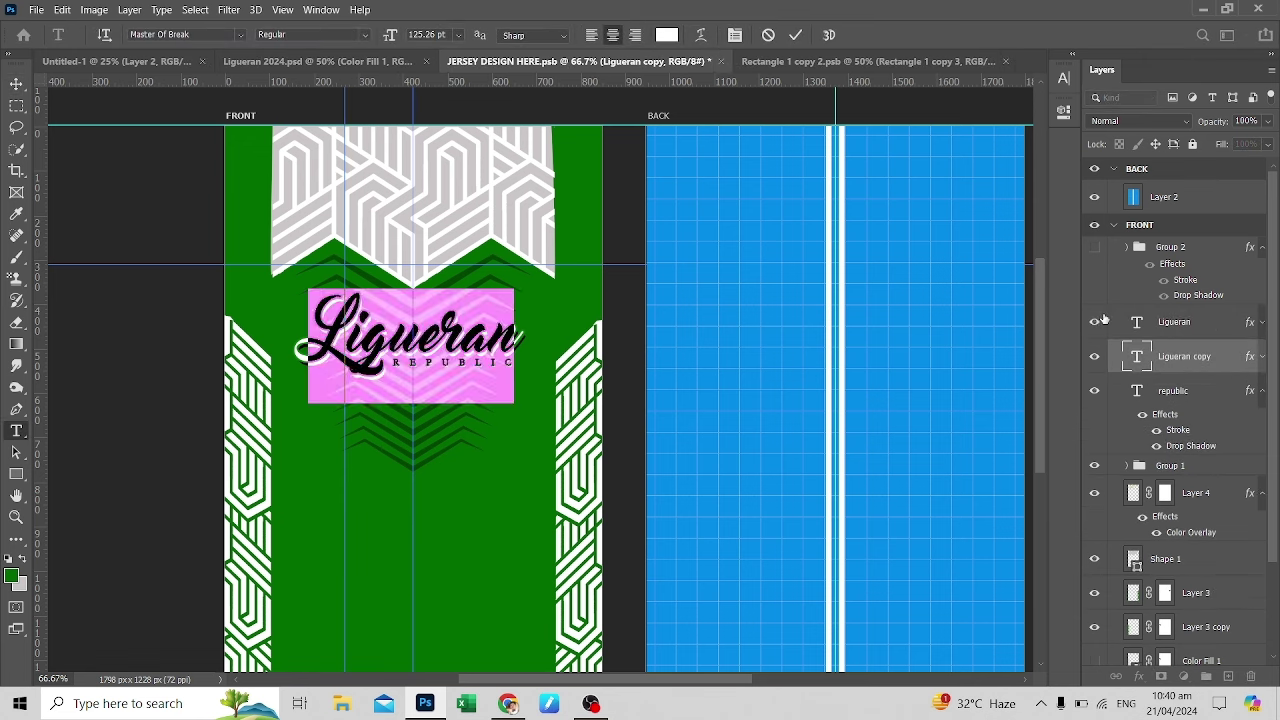
{"action": "type", "text": "23"}
{"action": "left_click", "coordinate": [16, 83]}
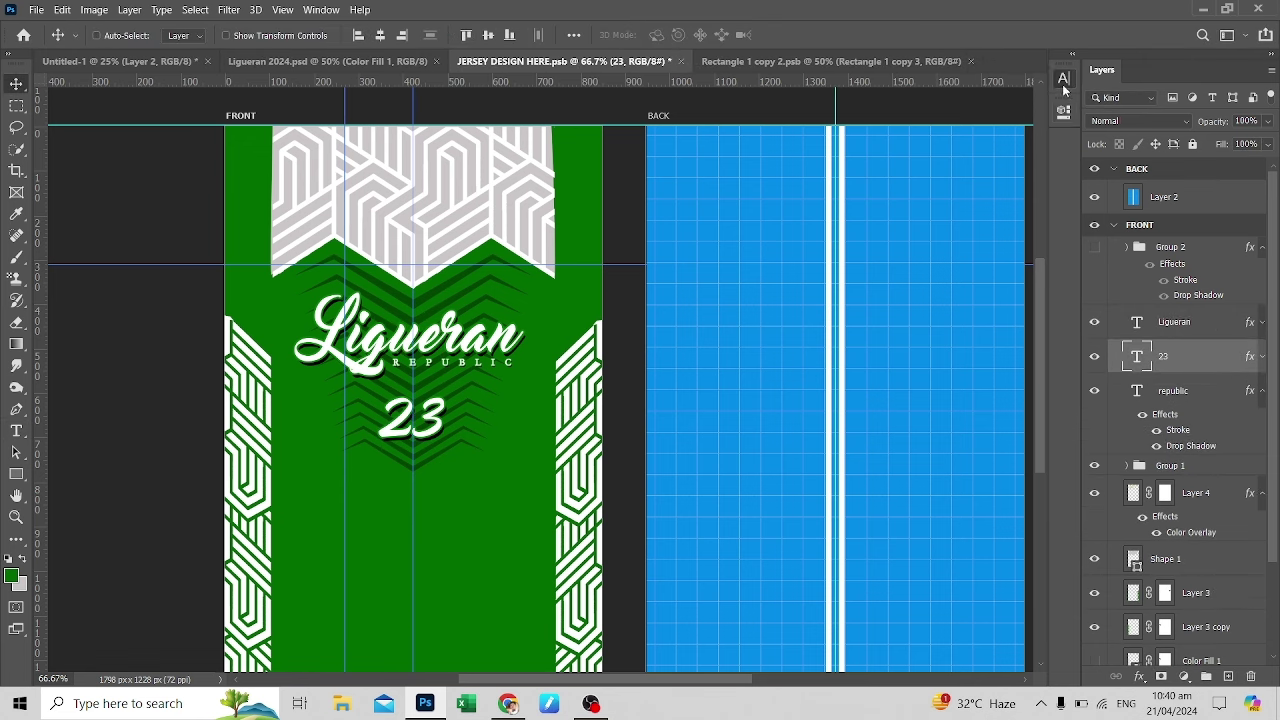
Set the 23 text's font to Athletic in the Character panel
{"action": "left_click", "coordinate": [1064, 77]}
{"action": "left_click", "coordinate": [918, 100]}
{"action": "type", "text": "Athletic"}
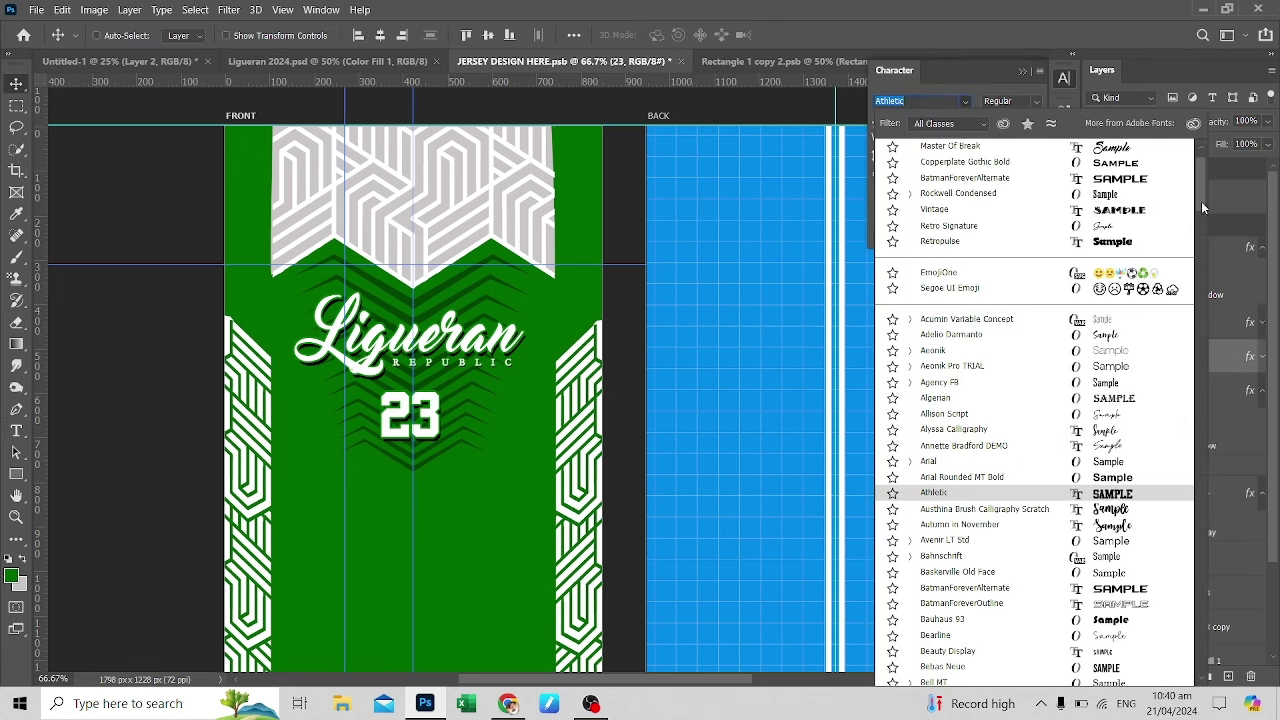
{"action": "left_click_drag", "start_coordinate": [1203, 207], "coordinate": [1199, 264]}
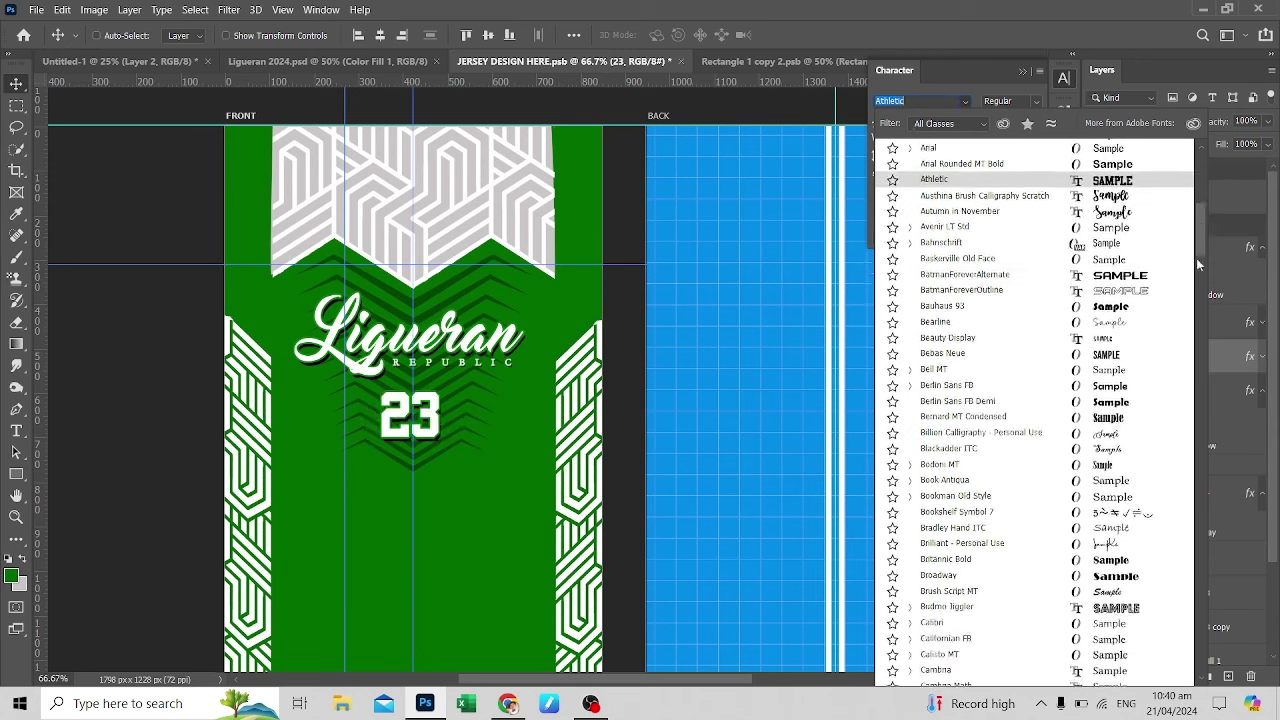
{"action": "scroll", "coordinate": [1000, 400], "scroll_direction": "down", "scroll_amount": 10}
{"action": "scroll", "coordinate": [1000, 400], "scroll_direction": "up", "scroll_amount": 10}
{"action": "key", "text": "Escape"}
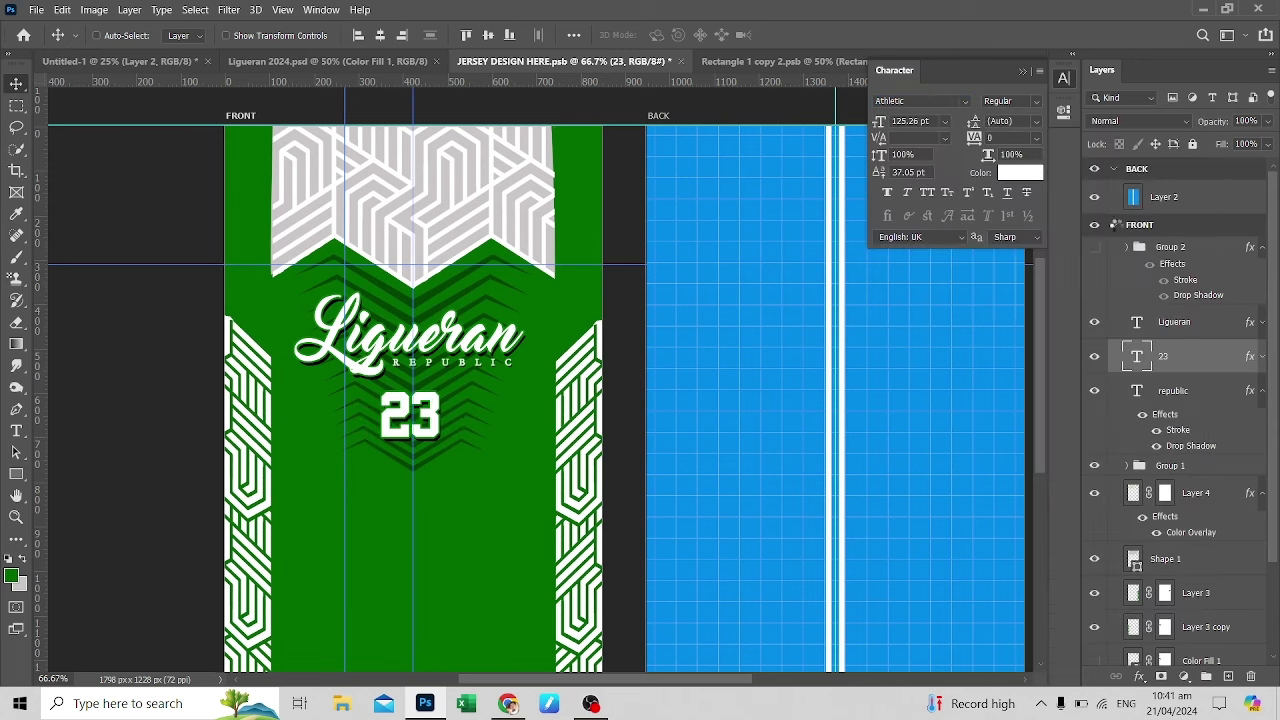
Preview the new 23 on the jersey mockup and centre the jerseys in view
{"action": "left_click", "coordinate": [270, 60]}
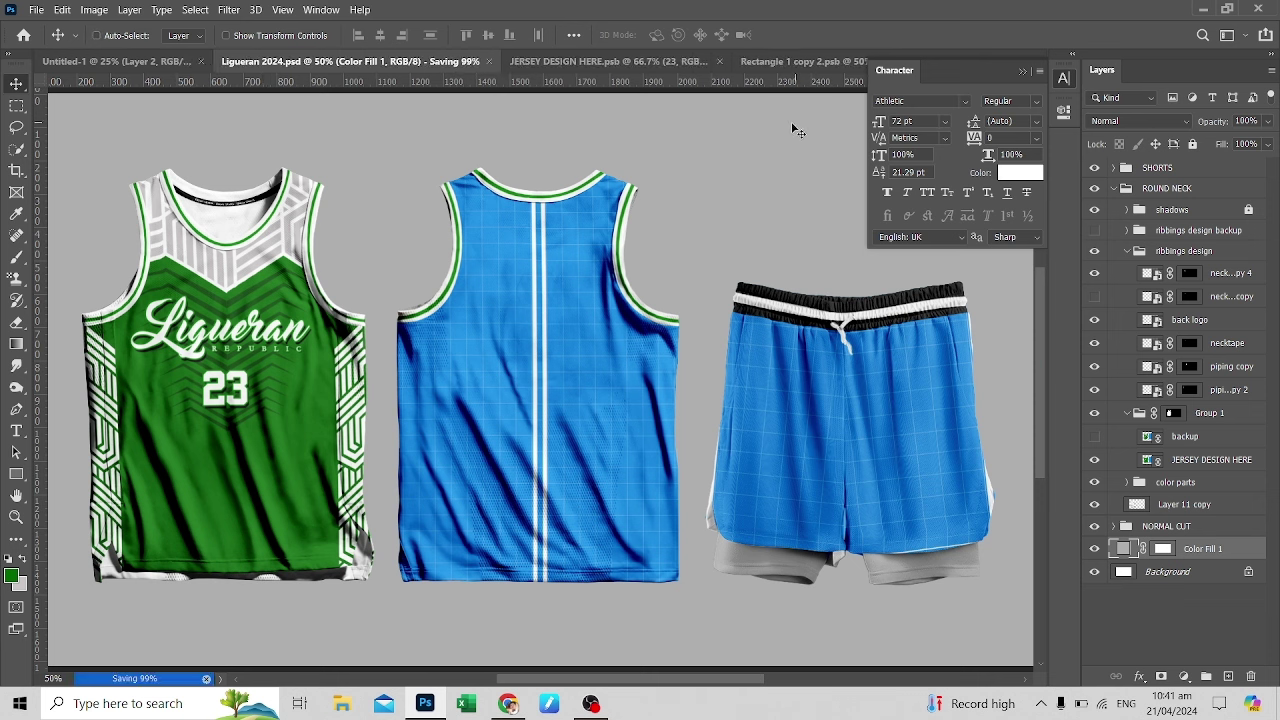
{"action": "left_click", "coordinate": [976, 28]}
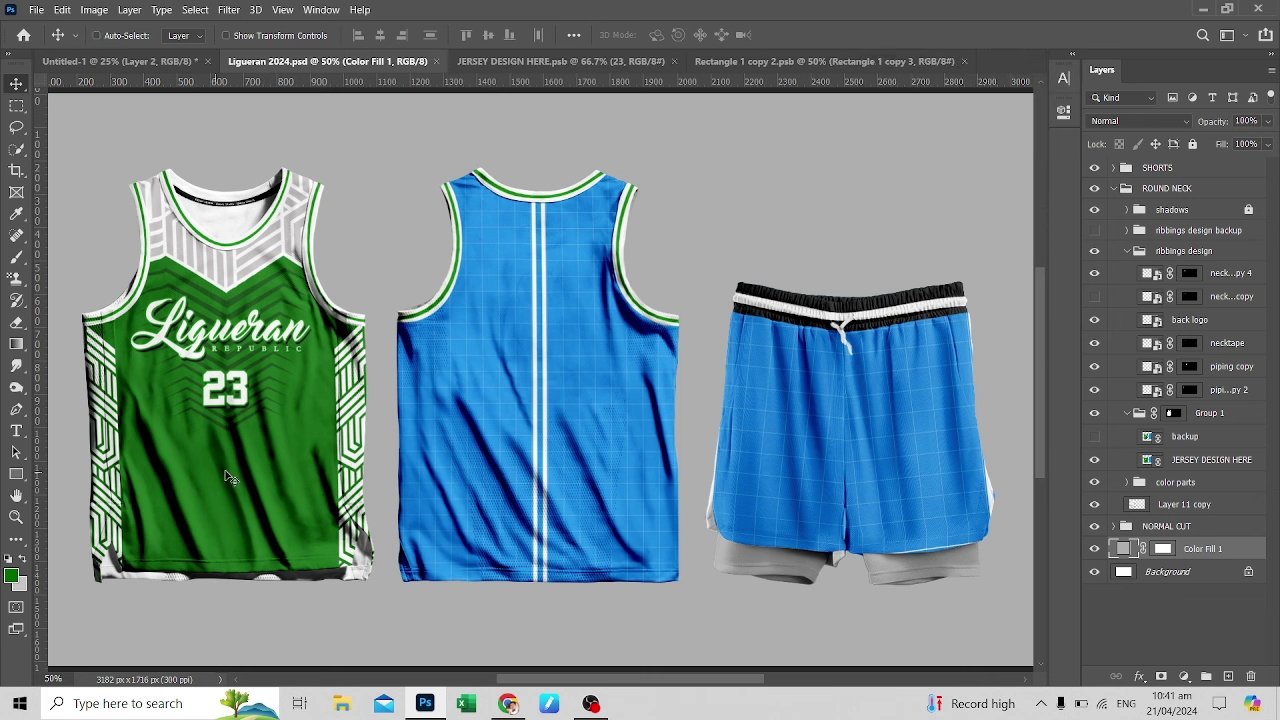
{"action": "left_click", "coordinate": [1126, 209]}
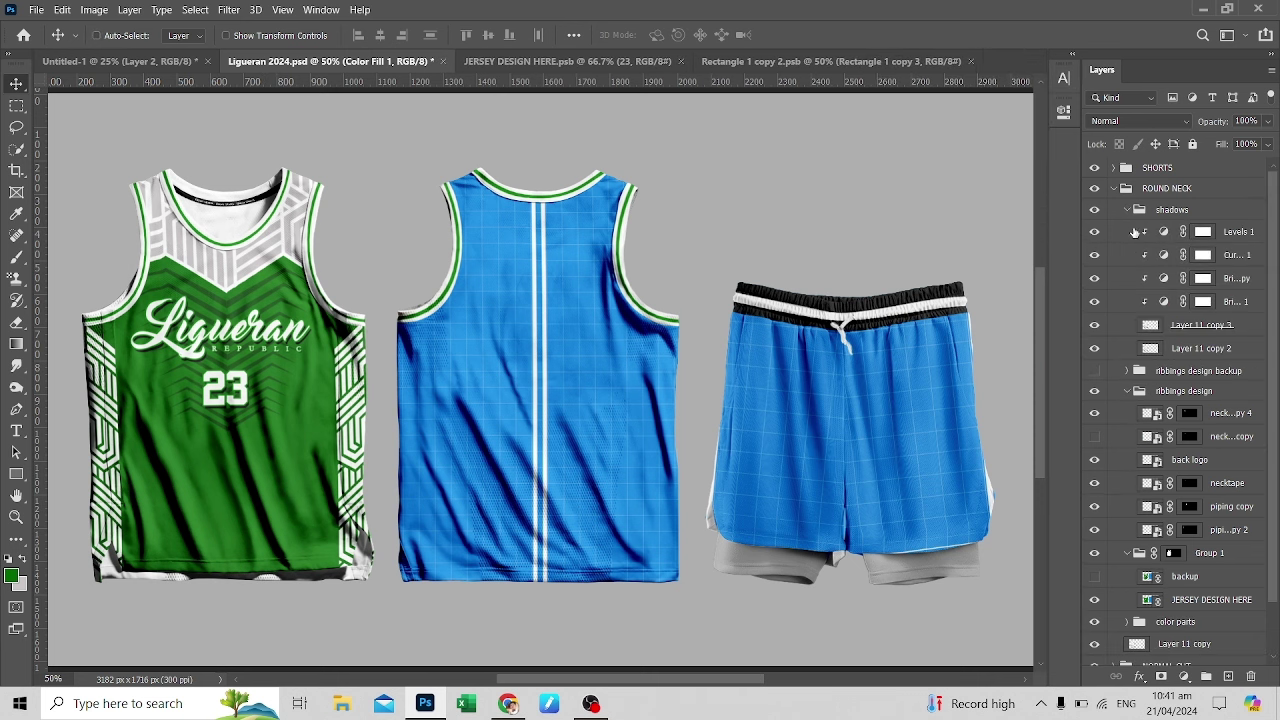
{"action": "left_click", "coordinate": [1127, 209]}
{"action": "left_click", "coordinate": [1114, 526]}
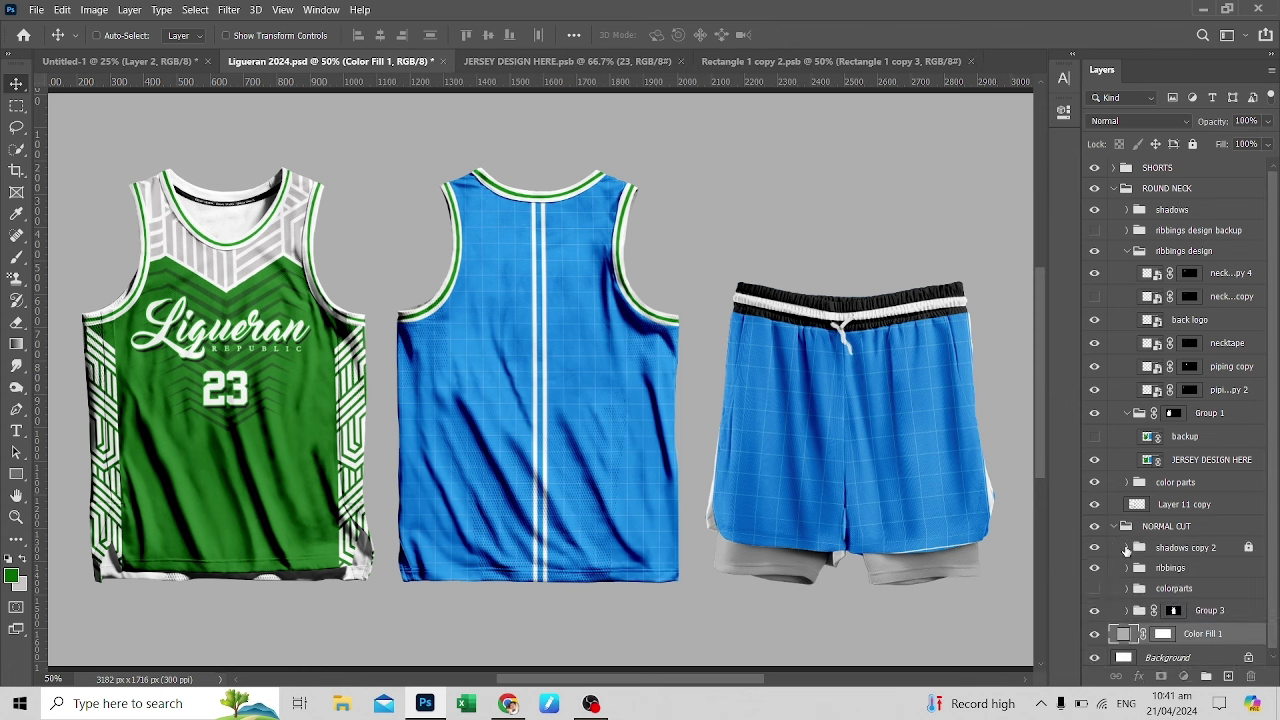
{"action": "left_click", "coordinate": [1114, 526]}
{"action": "left_click_drag", "start_coordinate": [598, 277], "coordinate": [768, 322]}
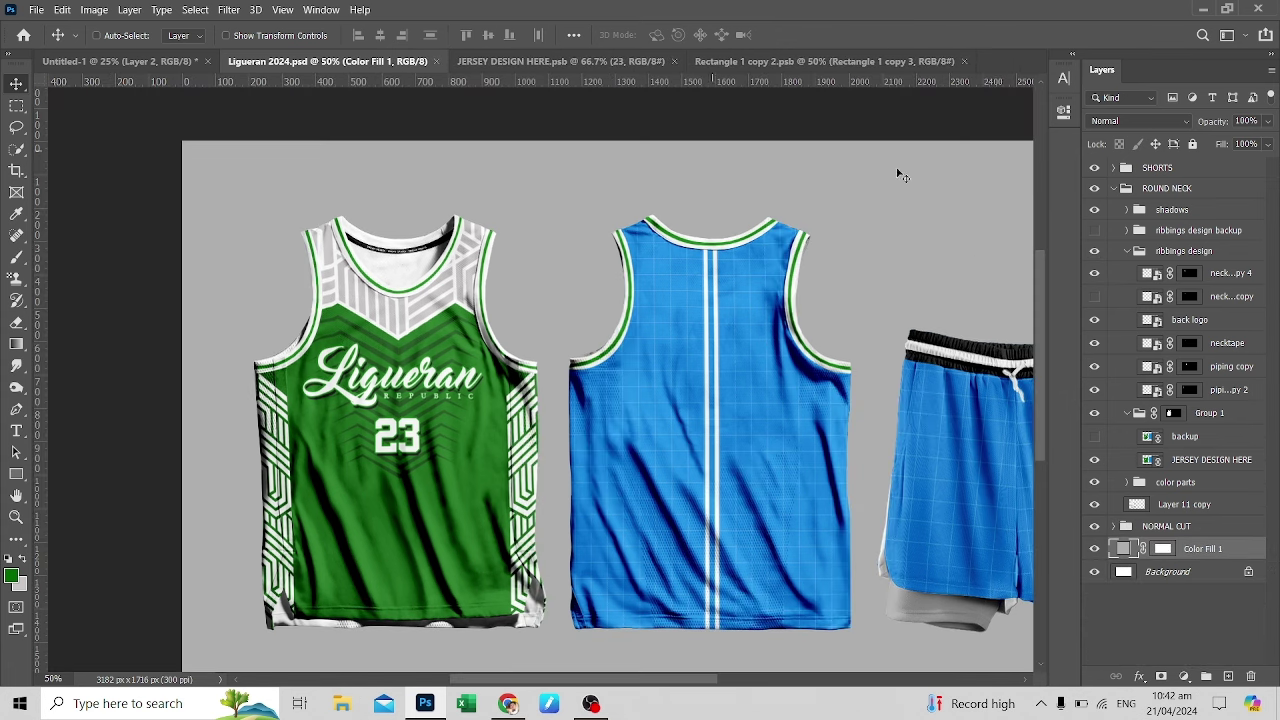
Copy Color Fill 1, Layer 3, Shape 1 and Layer 4 into BACK, then check the mockup
{"action": "left_click", "coordinate": [690, 61]}
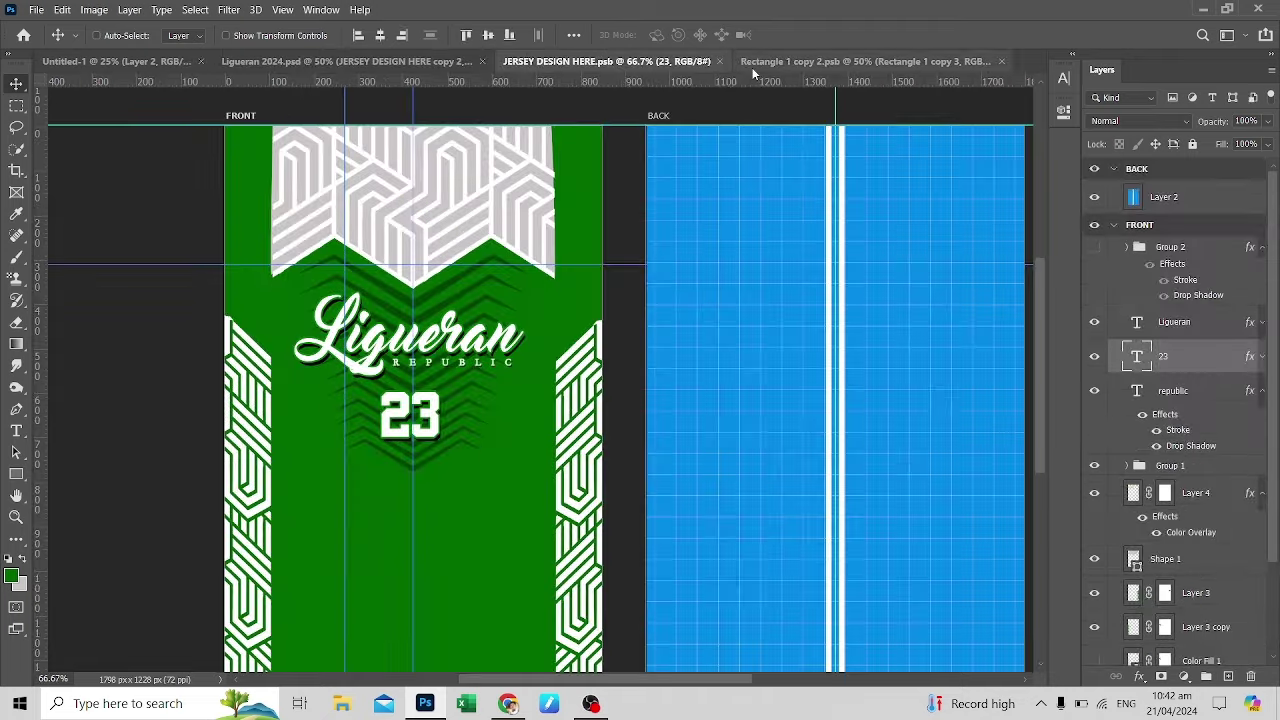
{"action": "key", "text": "ctrl+minus"}
{"action": "scroll", "coordinate": [1115, 229], "scroll_direction": "down", "scroll_amount": 2}
{"action": "mouse_move", "coordinate": [960, 630]}
{"action": "left_mouse_down"}
{"action": "mouse_move", "coordinate": [833, 64]}
{"action": "mouse_move", "coordinate": [432, 245]}
{"action": "left_mouse_up"}
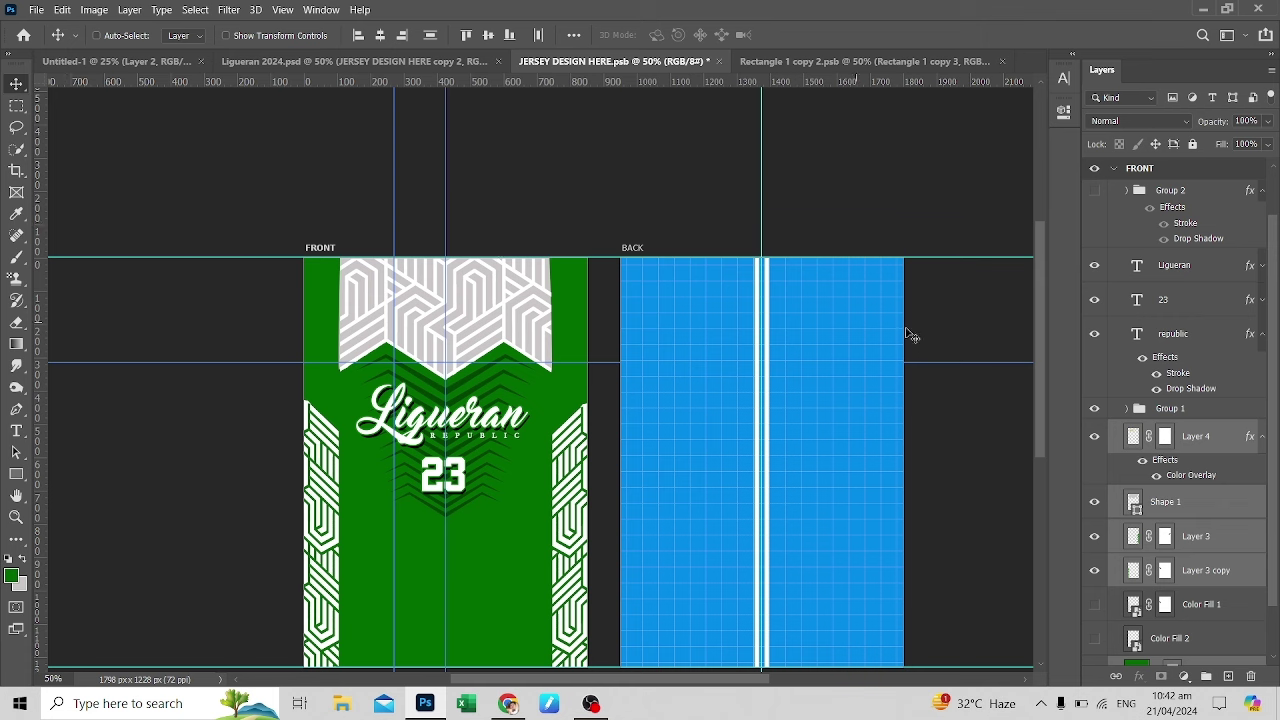
{"action": "left_click", "coordinate": [249, 61]}
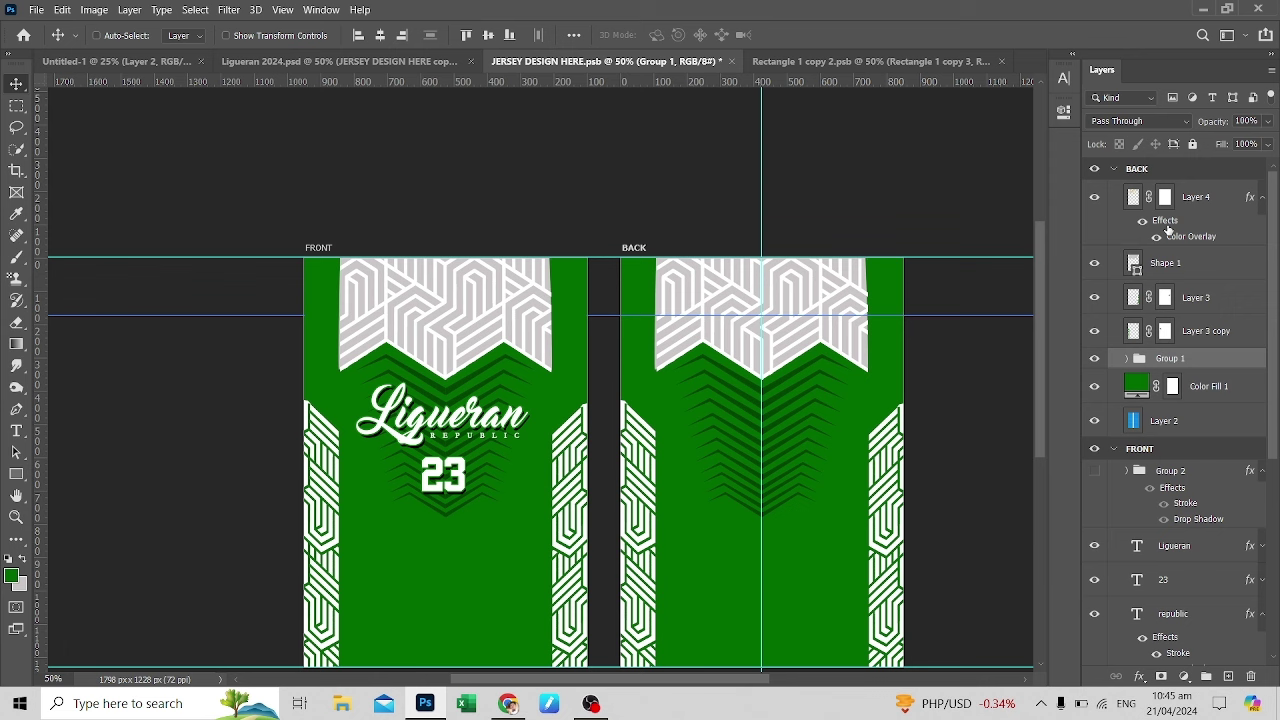
Copy the 23 into BACK, enlarge it across the back, and save to update the mockup
{"action": "left_click", "coordinate": [1163, 580]}
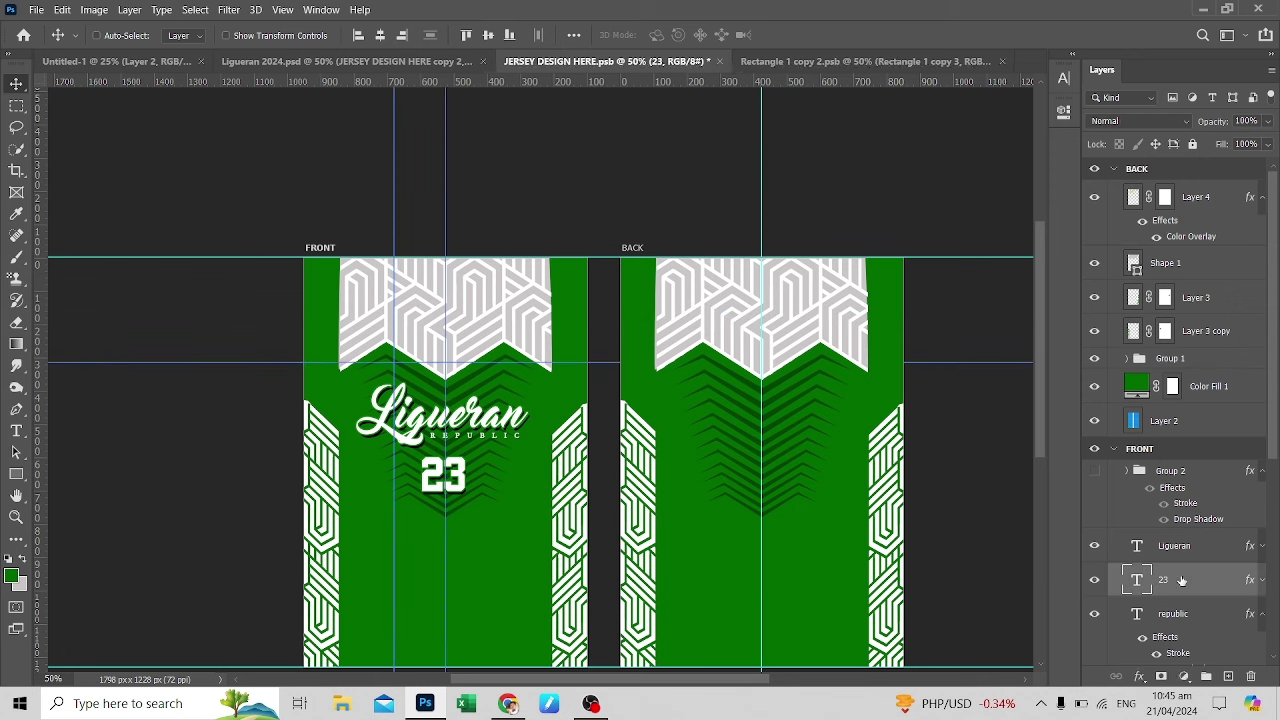
{"action": "left_click_drag", "start_coordinate": [1163, 580], "coordinate": [1190, 190]}
{"action": "key", "text": "ctrl+t"}
{"action": "left_click_drag", "start_coordinate": [782, 451], "coordinate": [829, 417]}
{"action": "key", "text": "Return"}
{"action": "key", "text": "ctrl+s"}
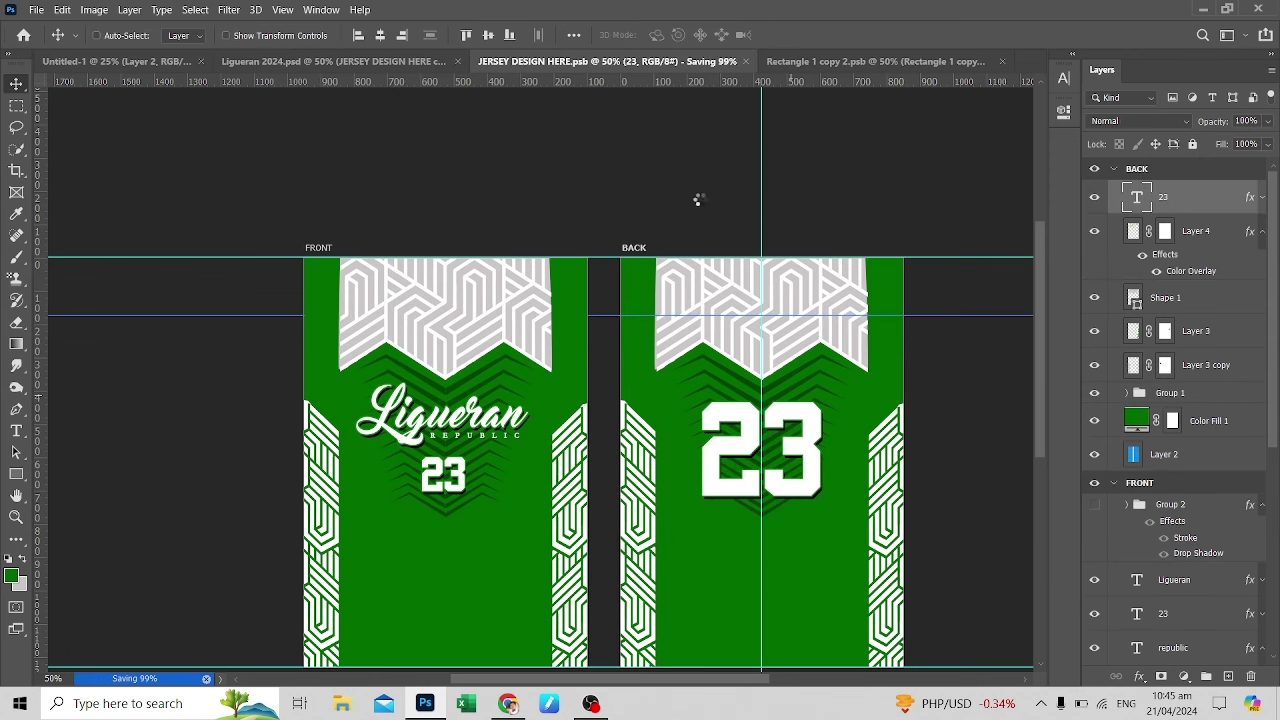
{"action": "left_click", "coordinate": [383, 62]}
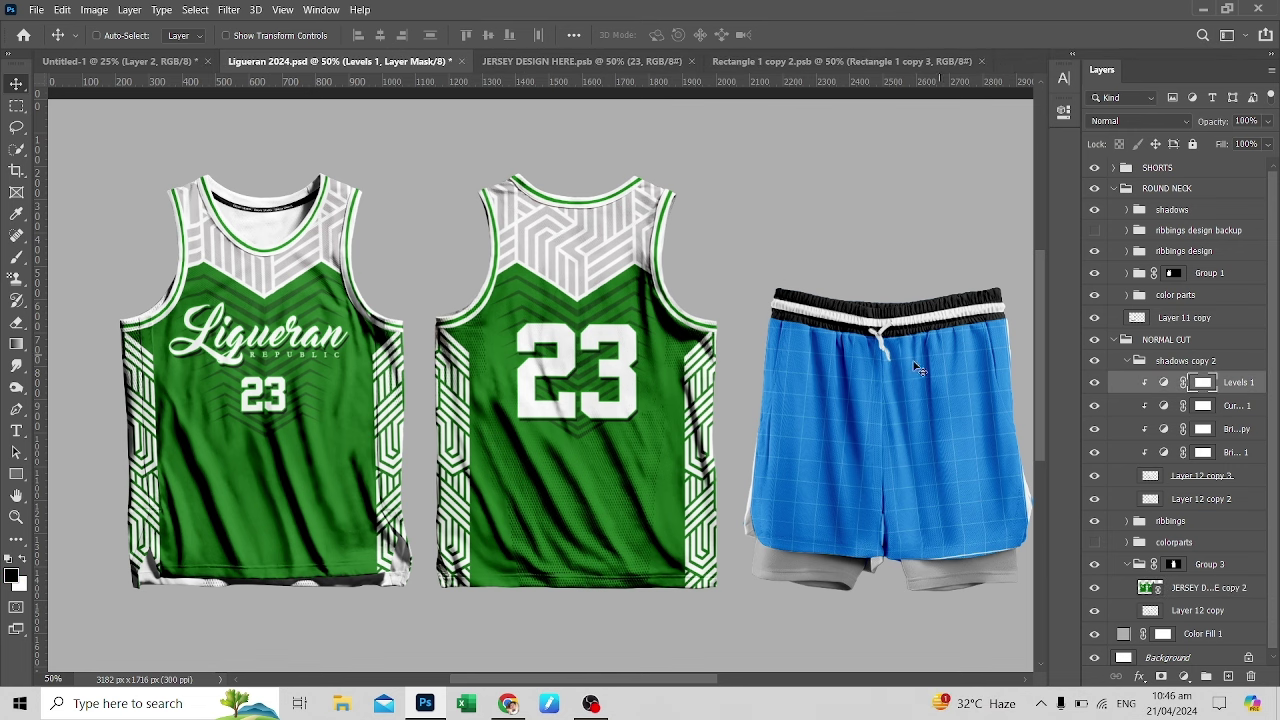
Apply Stroke and Drop Shadow effects to the back 23 layer
{"action": "left_click", "coordinate": [652, 62]}
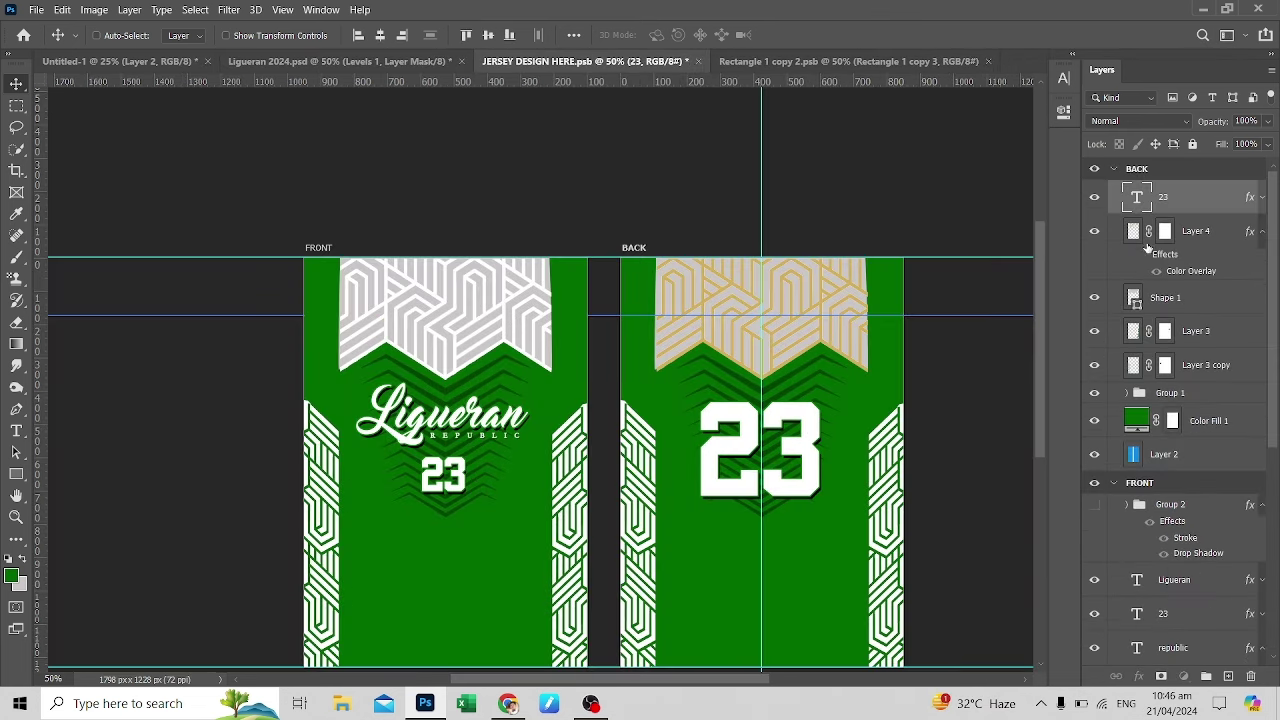
{"action": "double_click", "coordinate": [1198, 252]}
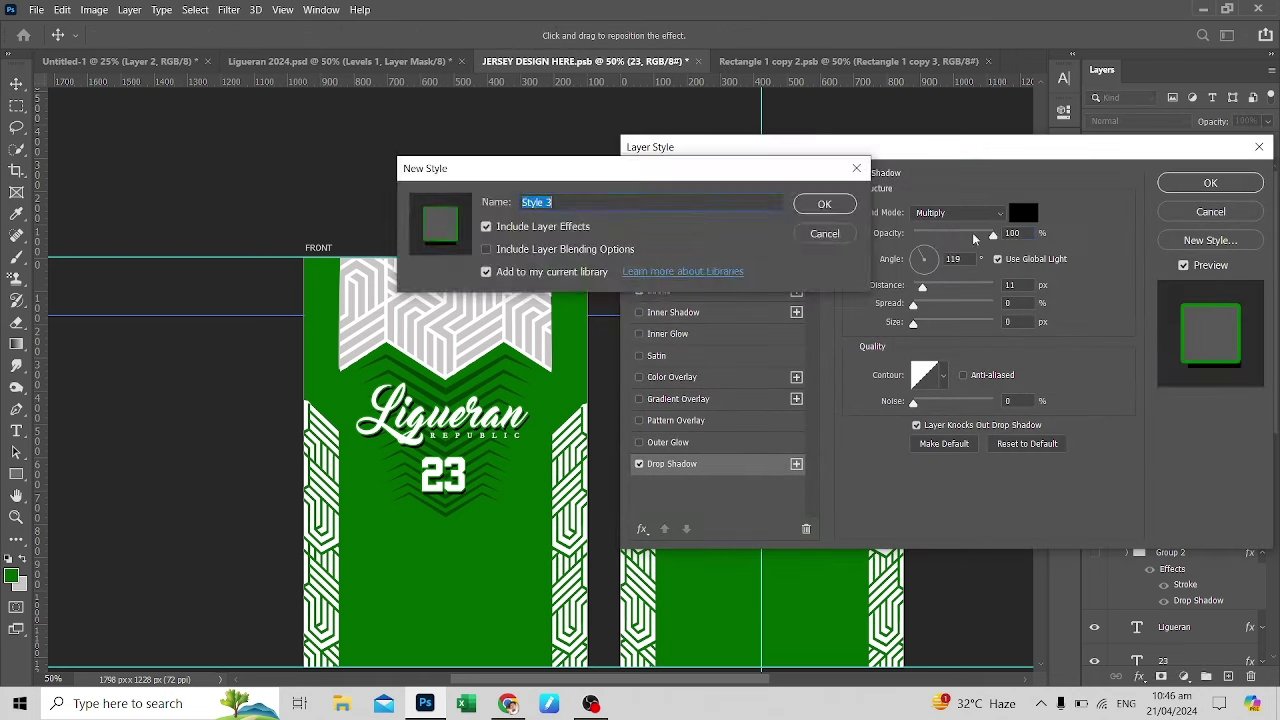
{"action": "key", "text": "Escape"}
{"action": "key", "text": "Escape"}
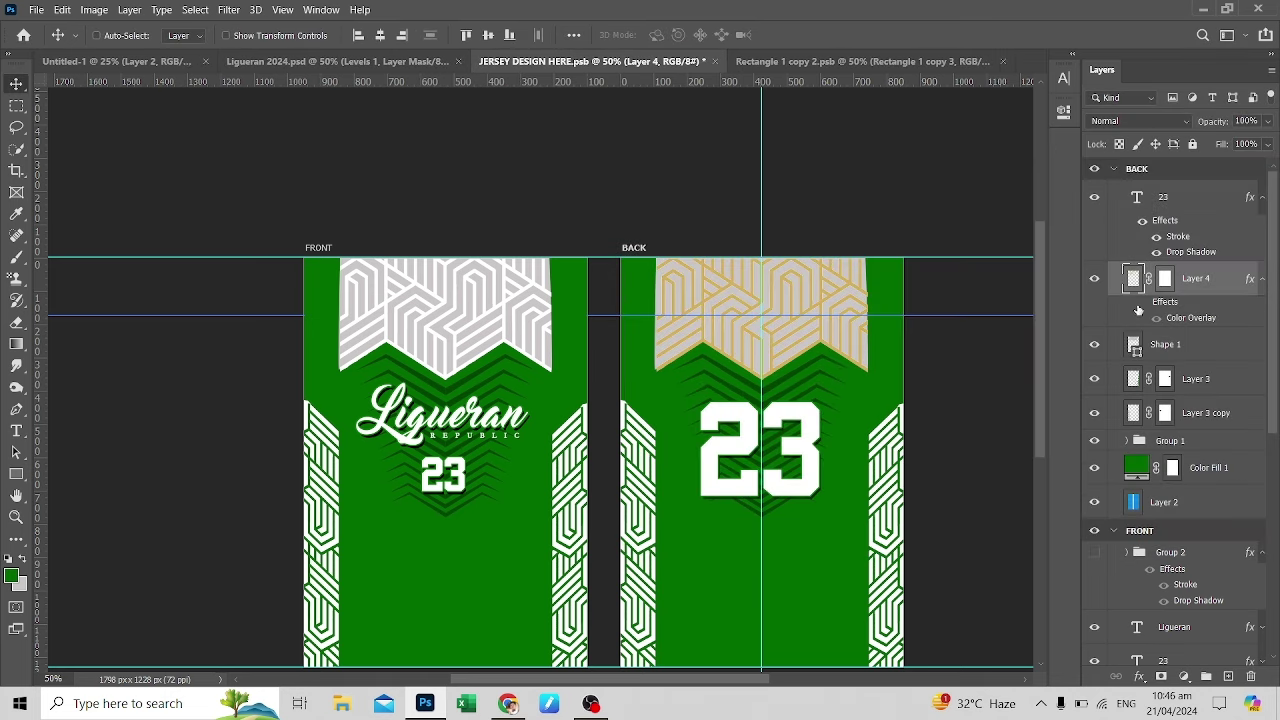
Toggle Layer 4's Color Overlay to restore the white pattern and shrink the back 23 slightly
{"action": "left_click", "coordinate": [1142, 302]}
{"action": "key", "text": "ctrl+t"}
{"action": "left_click_drag", "start_coordinate": [822, 392], "coordinate": [810, 400]}
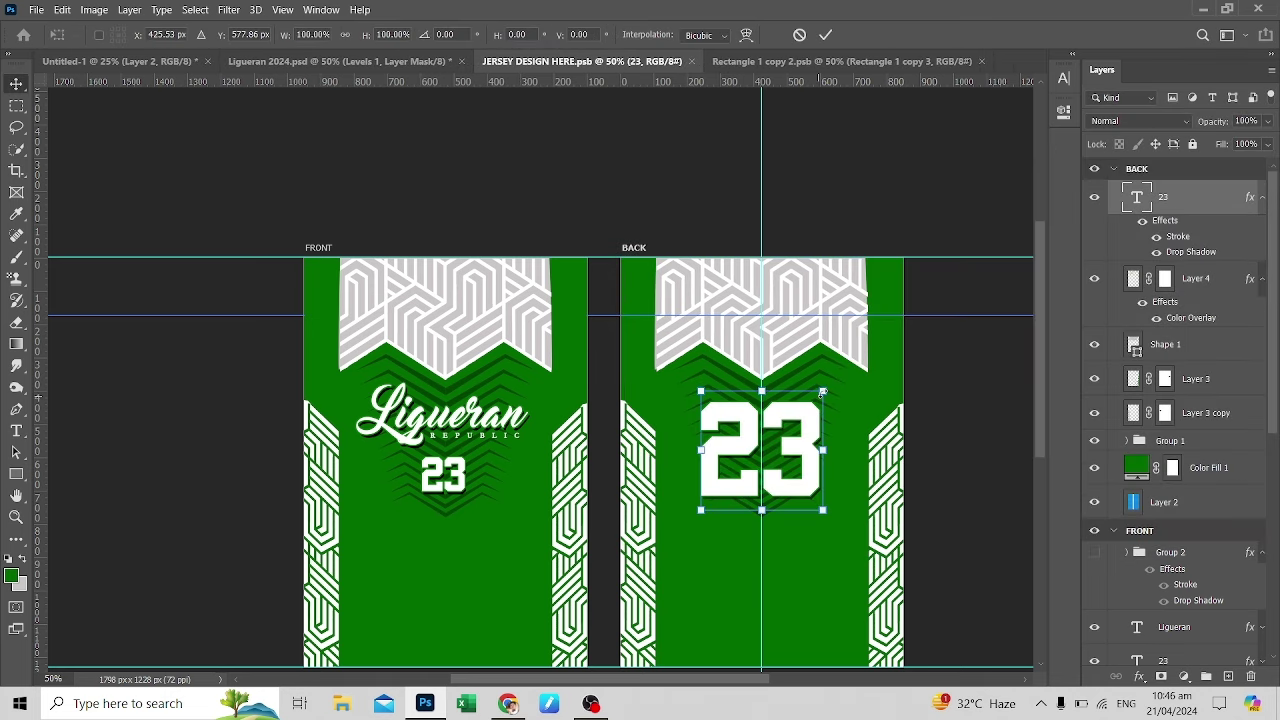